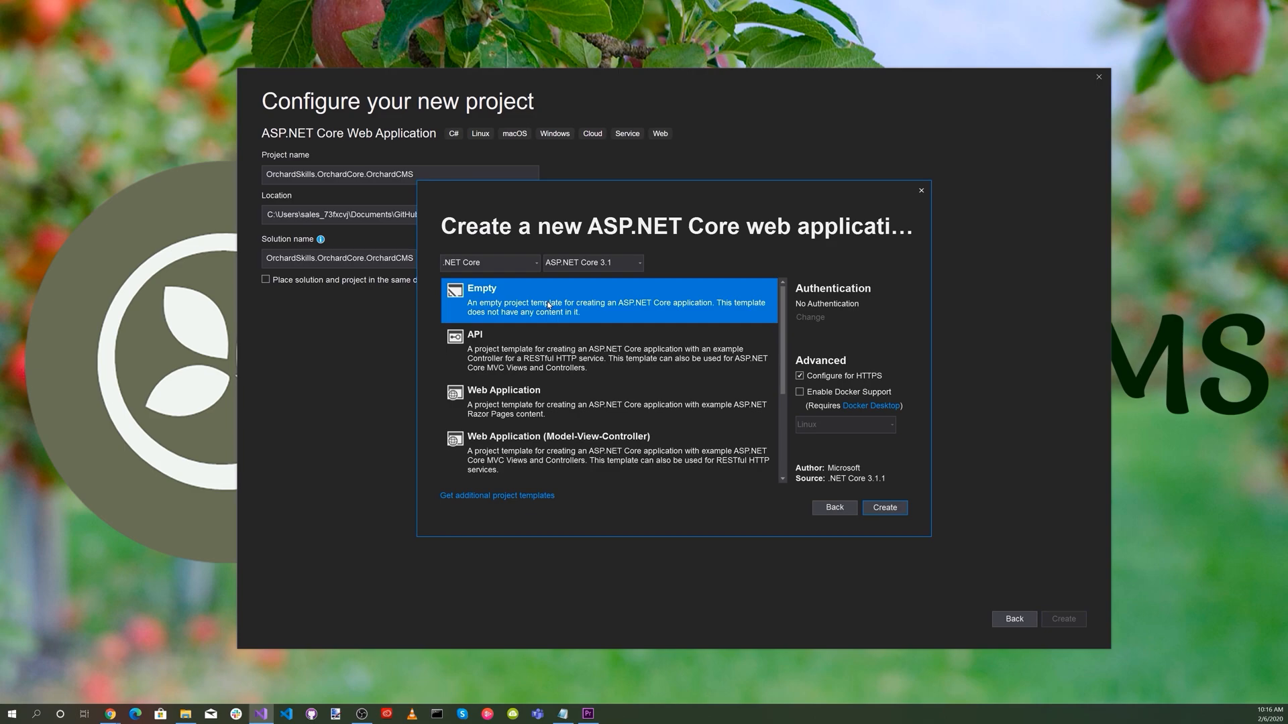
Create the OrchardSkills.OrchardCore.OrchardCMS web application from the Empty ASP.NET Core 3.1 template with HTTPS configured.
click(885, 508)
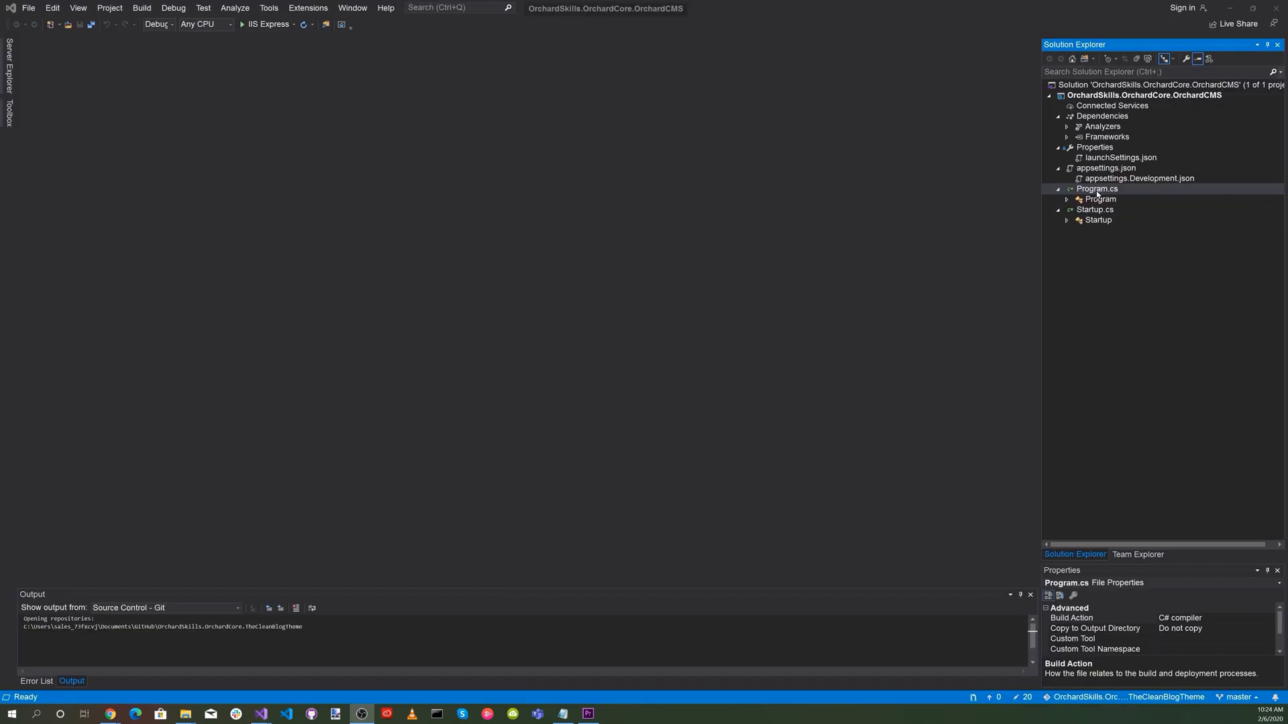
In Program.cs, add using OrchardCore.Logging and replace the Program class with an async Main and a BuildHost method that calls UseNLogWeb().
double_click(1097, 191)
click(130, 169)
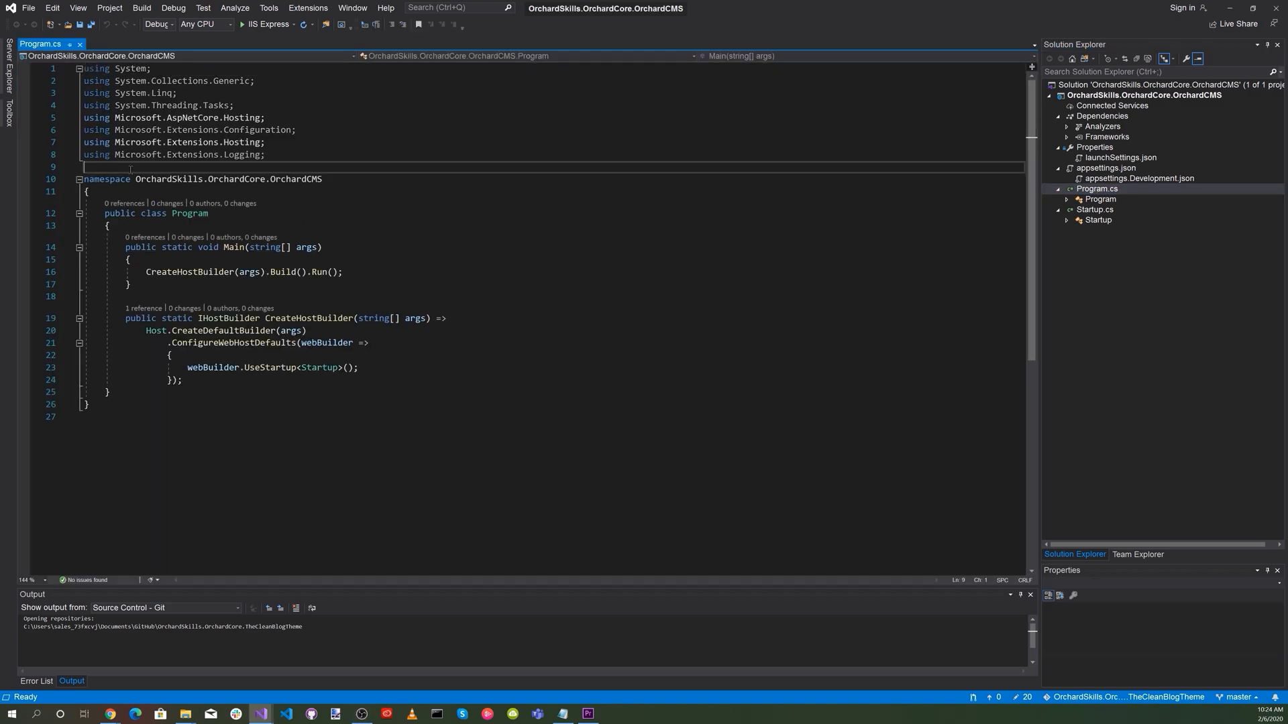
drag(85, 226, 456, 403)
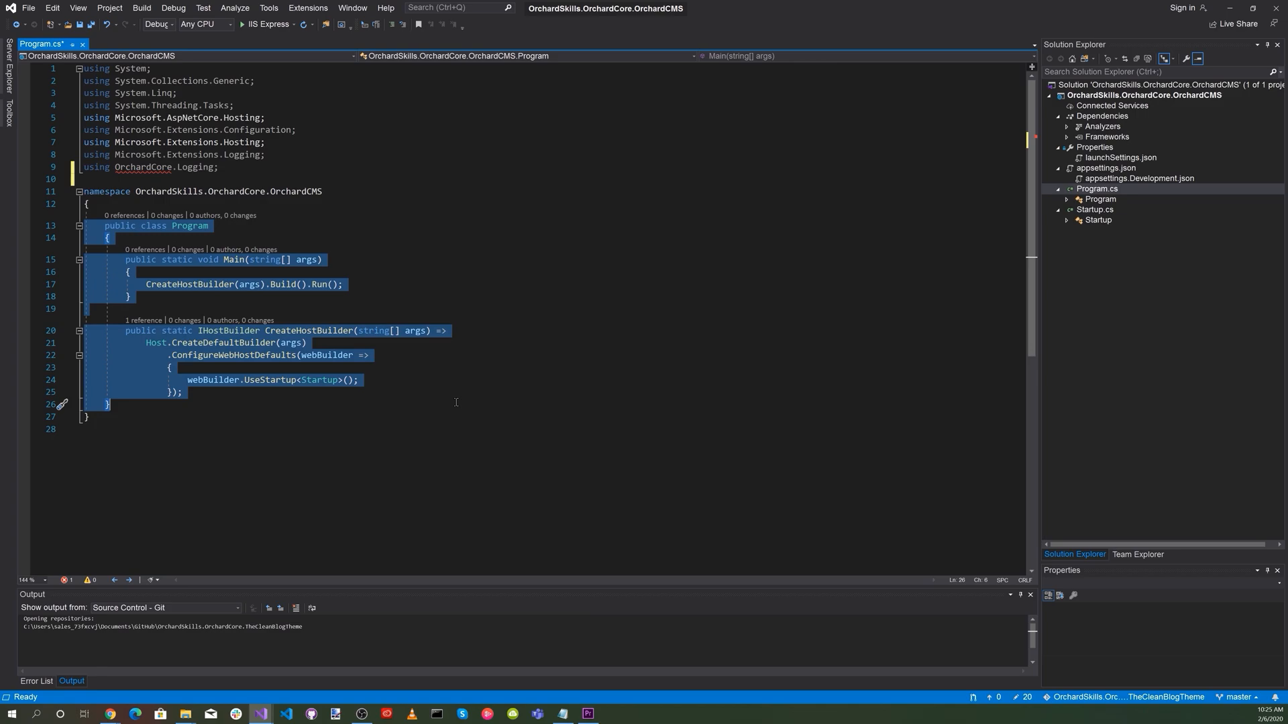
text(public class Program     {         public static Task Main(string[] args)             => BuildHost(args).RunAsync();          public static IHost BuildHost(string[] args) =>             Host.CreateDefaultBuilder(args)                 .ConfigureLogging(logging => logging.ClearProviders())                 .ConfigureWebHostDefaults(webBuilder => webBuilder                     .UseStartup<Startup>()                     .UseNLogWeb()                 ).Build();     })
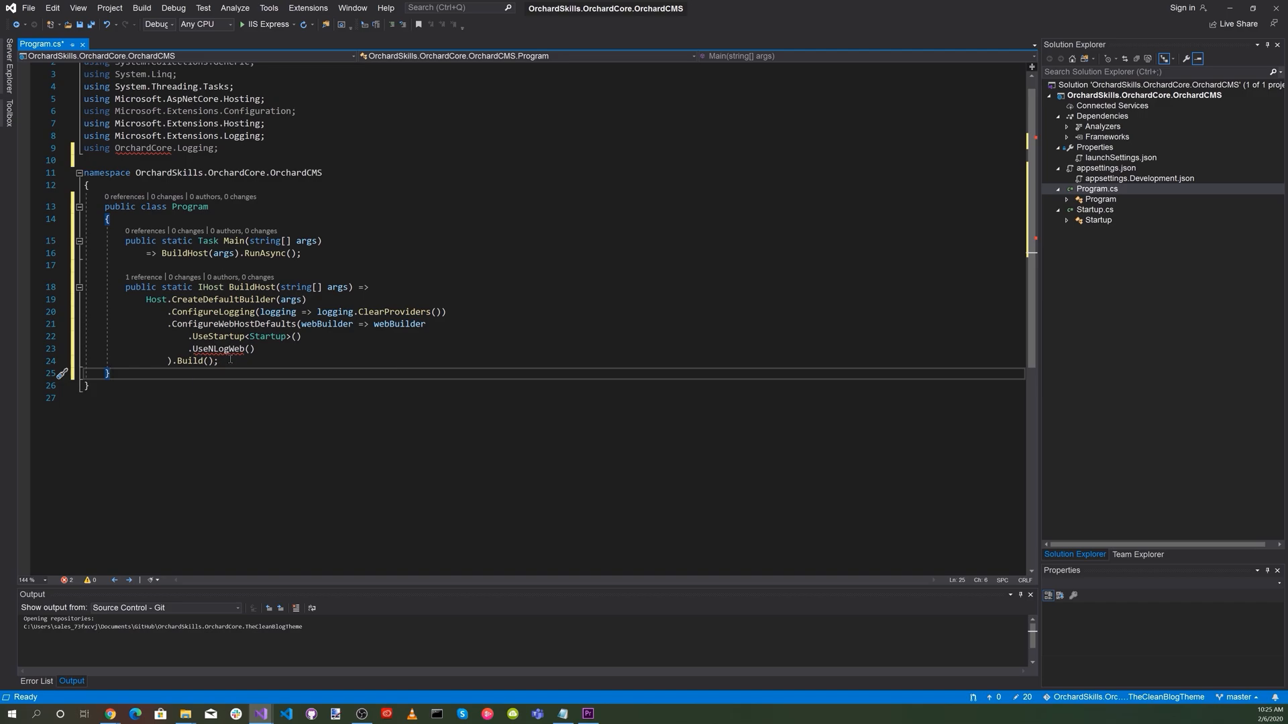
mouse_move(241, 349)
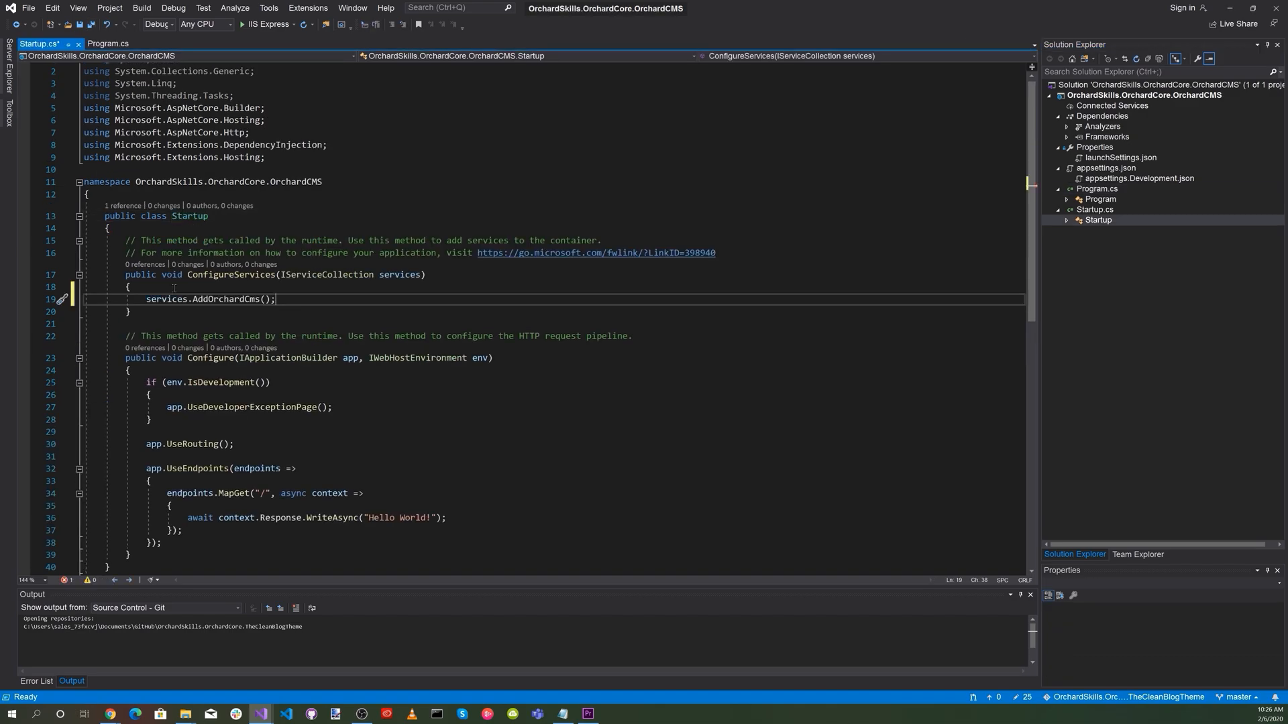
Replace the routing and endpoints code in the Configure method of Startup.cs with app.UseOrchardCore(); and save the file.
scroll(516, 370, down, 2)
triple_click(223, 374)
key(shift+Down)
key(shift+Down)
key(shift+Down)
key(shift+Down)
key(shift+Down)
key(shift+Down)
key(shift+Down)
key(shift+Down)
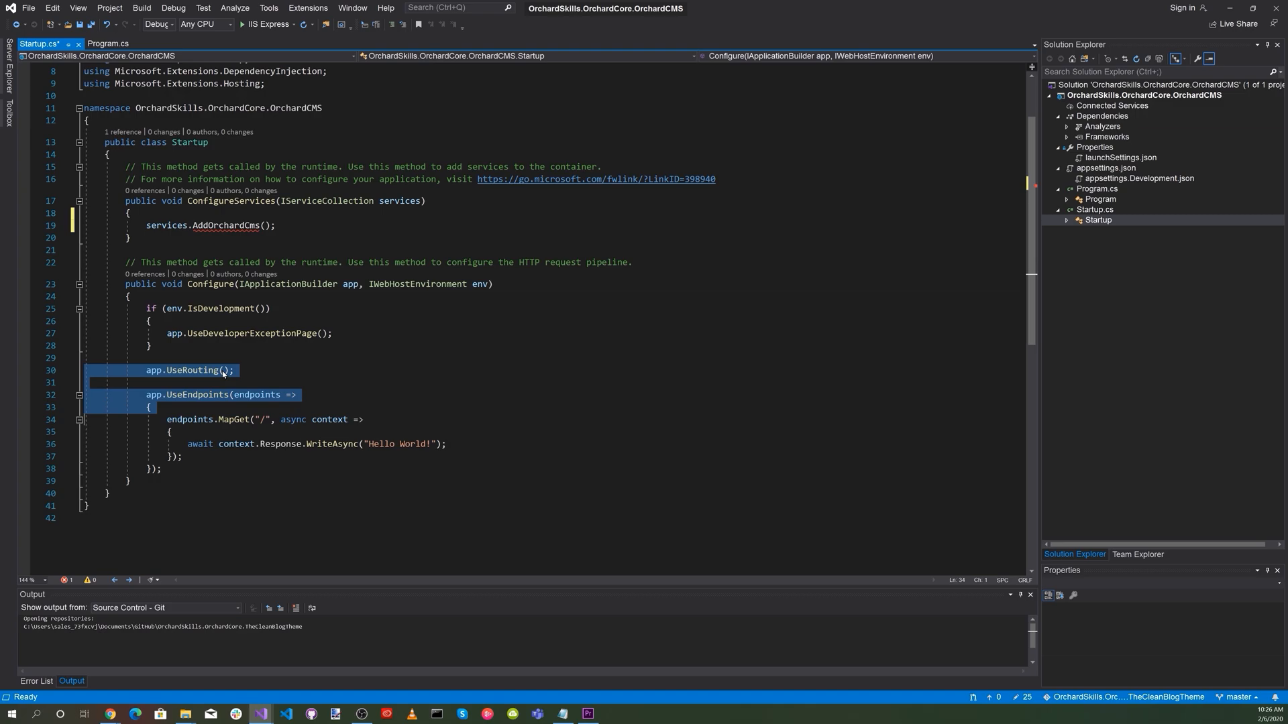
text(app.UseOrchardCore();)
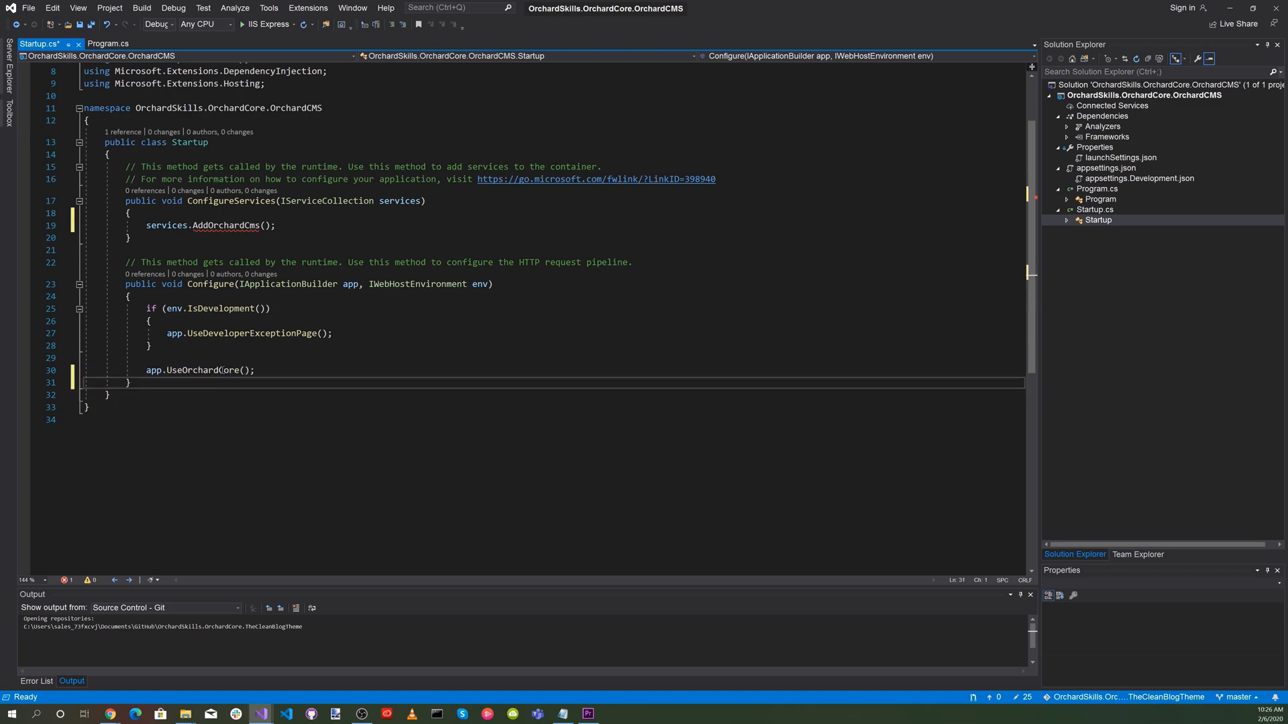
key(ctrl+s)
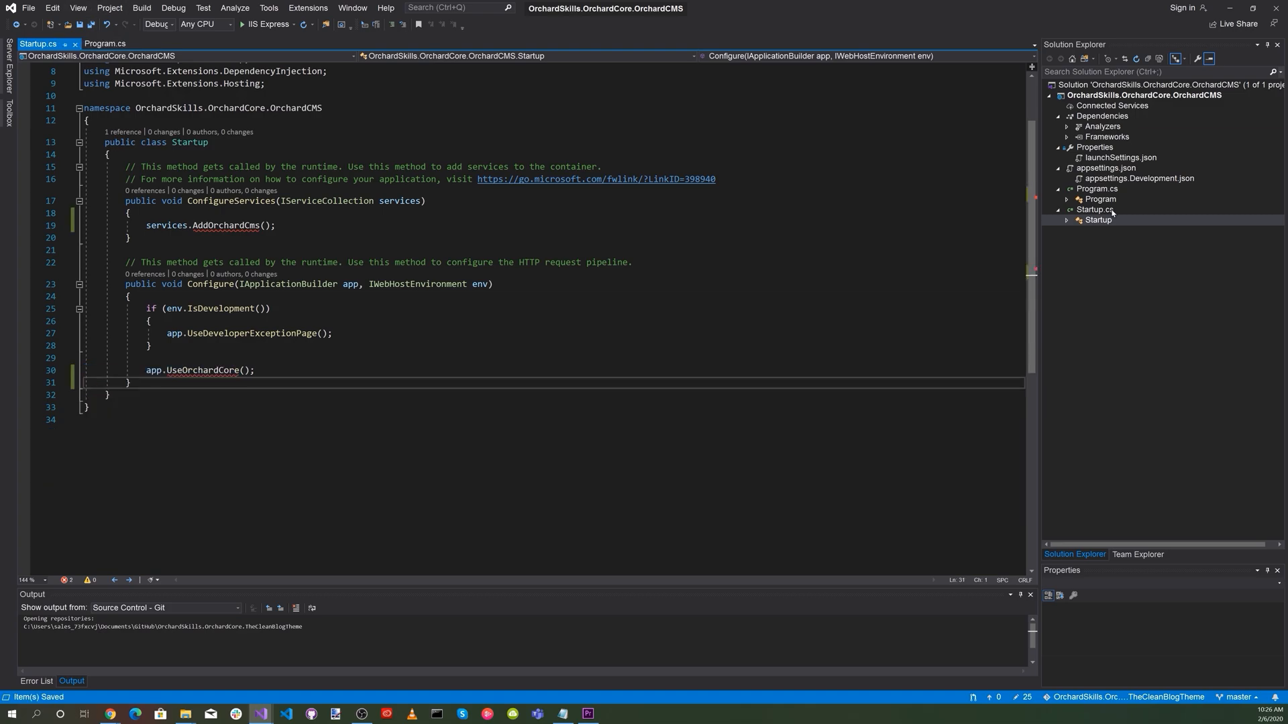
Add package references for OrchardCore.Application.Cms.Targets and OrchardCore.Logging.NLog, version 1.0.0-rc1-11612, to the OrchardCMS project file.
double_click(1134, 97)
click(105, 118)
text(<ItemGroup>     <PackageReference Include="OrchardCore.Application.Cms.Targets" Version="1.0.0-rc1-11612" />     <PackageReference Include="OrchardCore.Logging.NLog" Version="1.0.0-rc1-11612" />   </ItemGroup>)
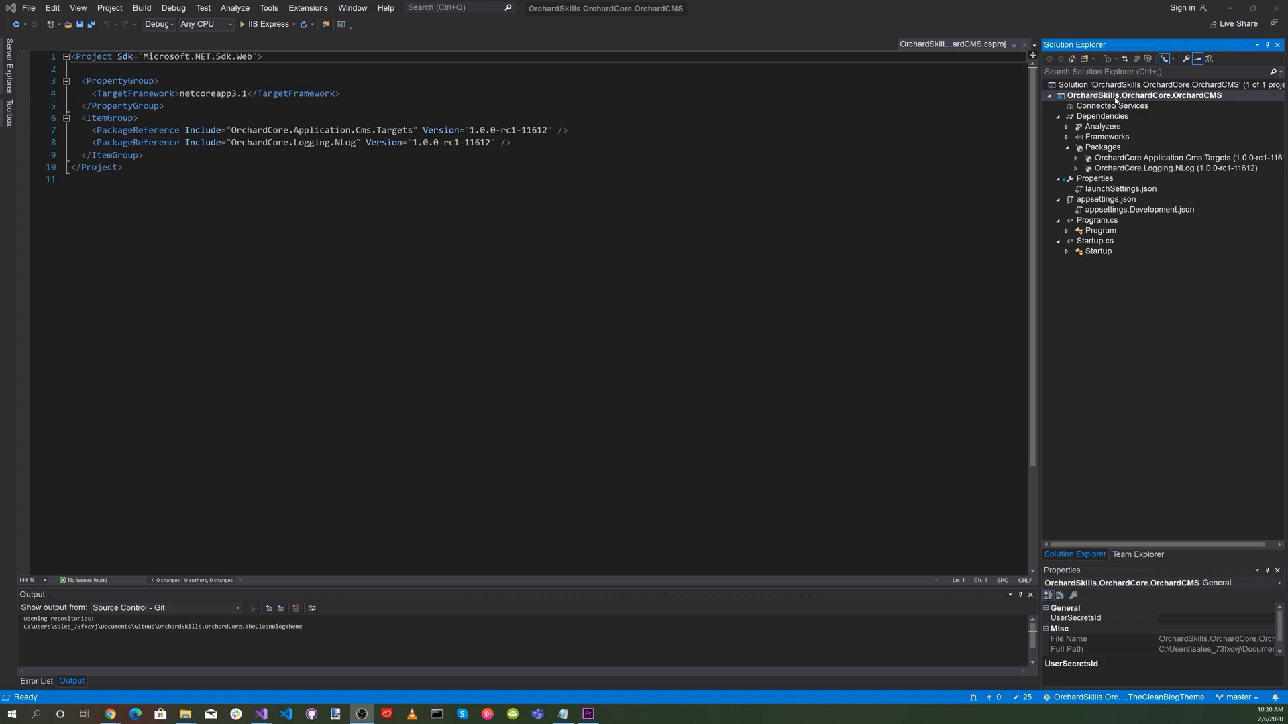
Add a new Web Configuration File named NLog.config to the OrchardCMS project.
right_click(1115, 99)
mouse_move(1067, 260)
click(958, 260)
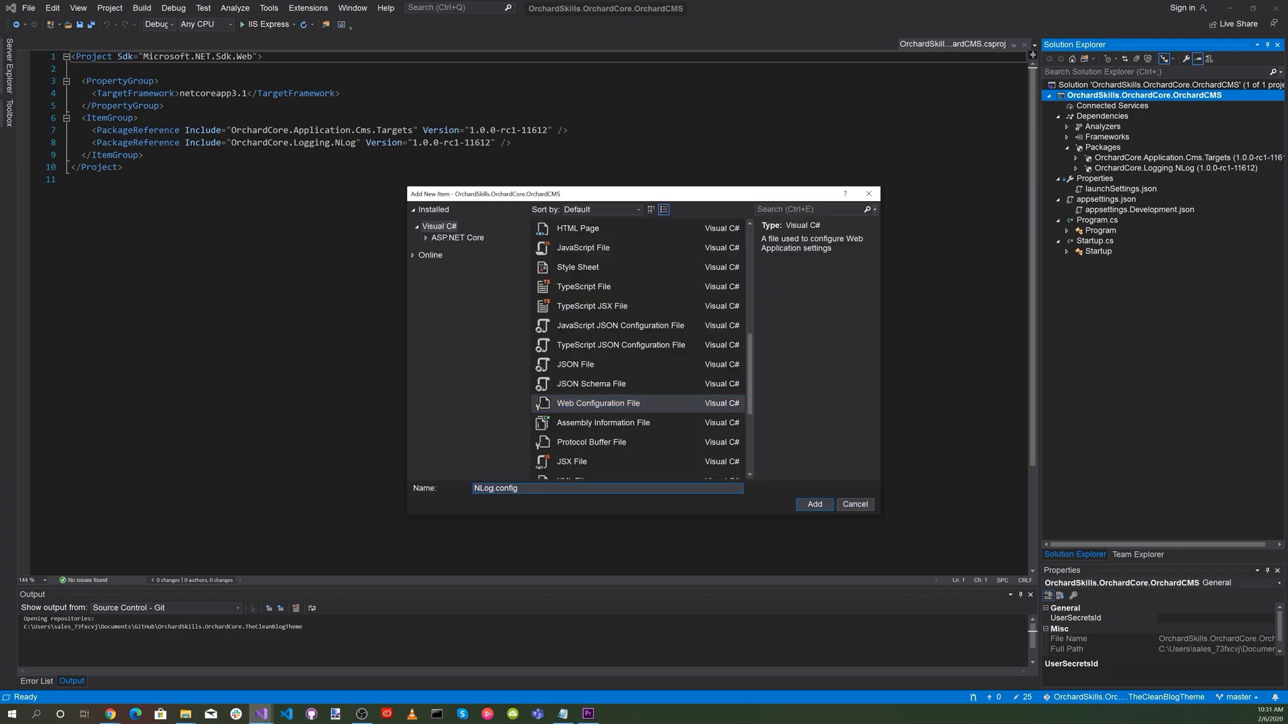
click(815, 504)
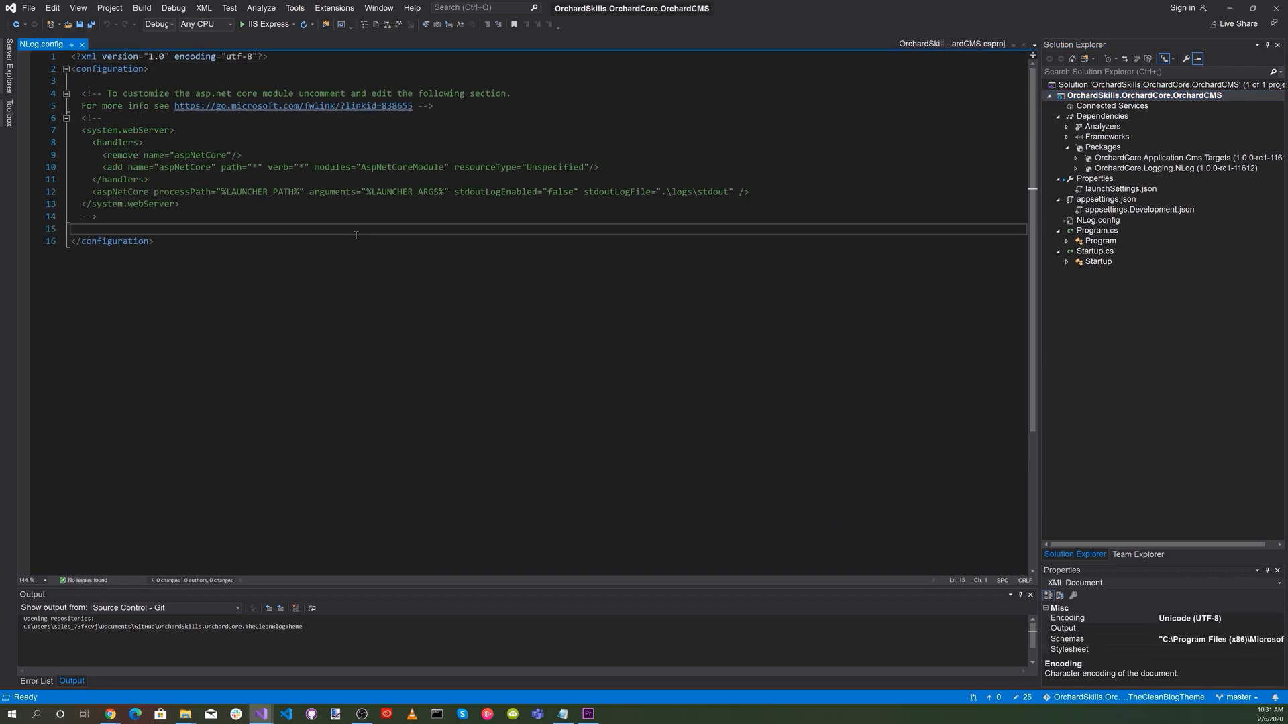
Replace the entire contents of NLog.config with the Orchard Core NLog extensions, file and console targets, and logging rules, then save it.
key(ctrl+a)
key(ctrl+v)
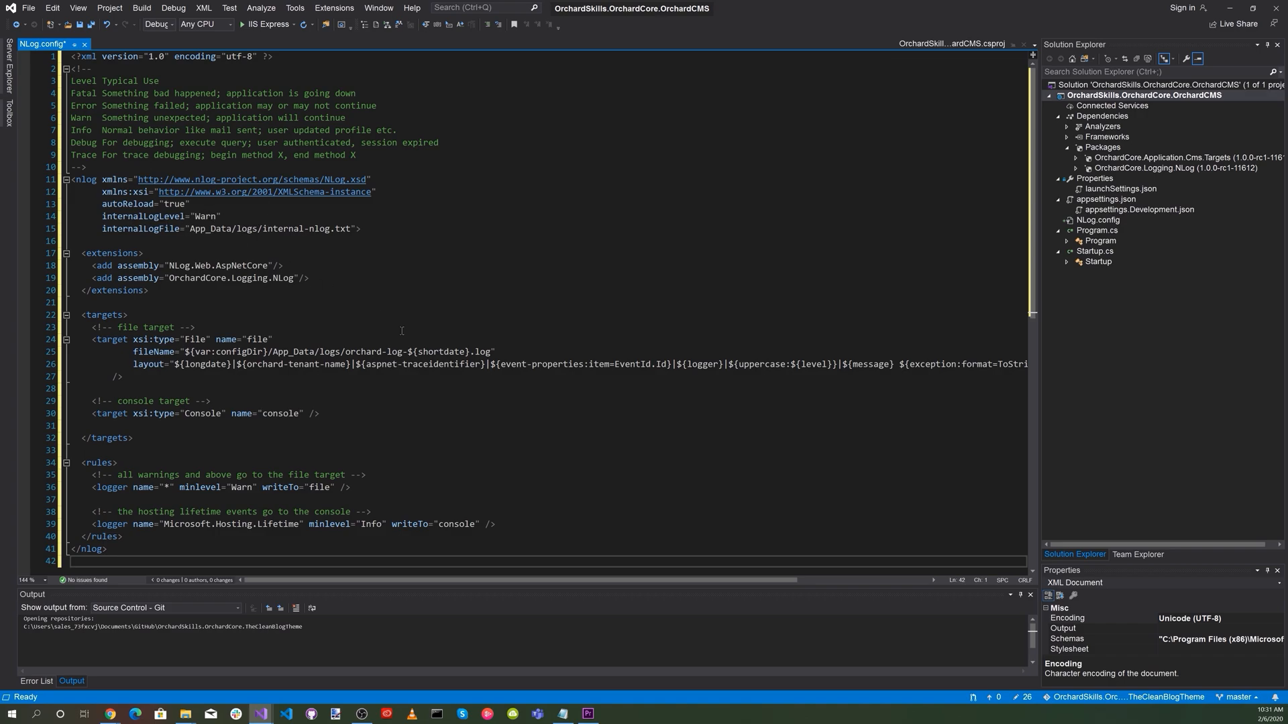
key(ctrl+s)
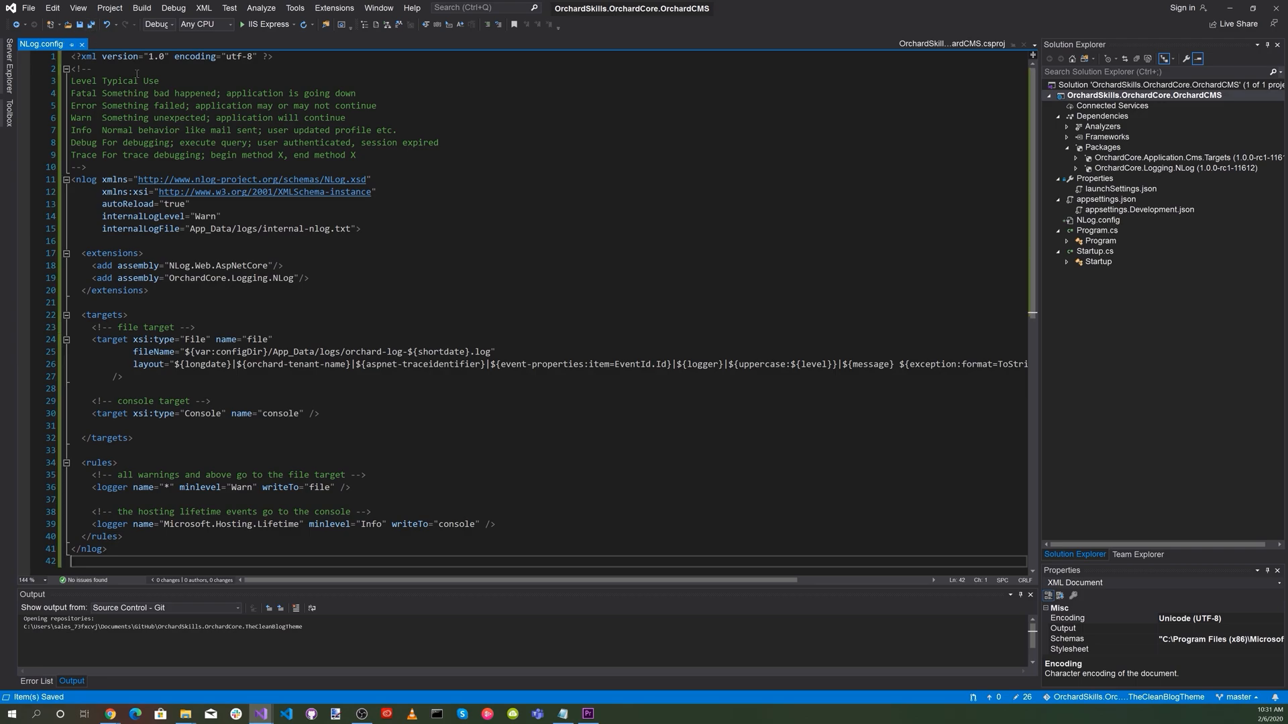
click(1092, 85)
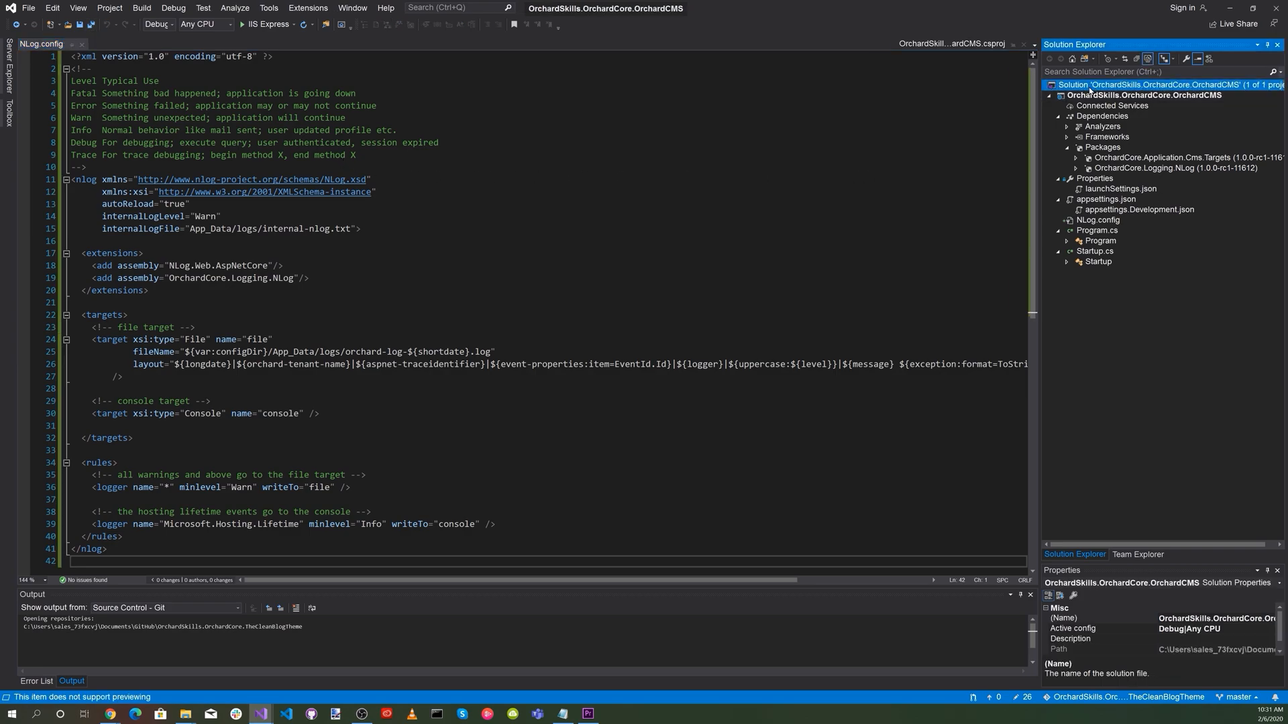
right_click(1092, 89)
mouse_move(1073, 255)
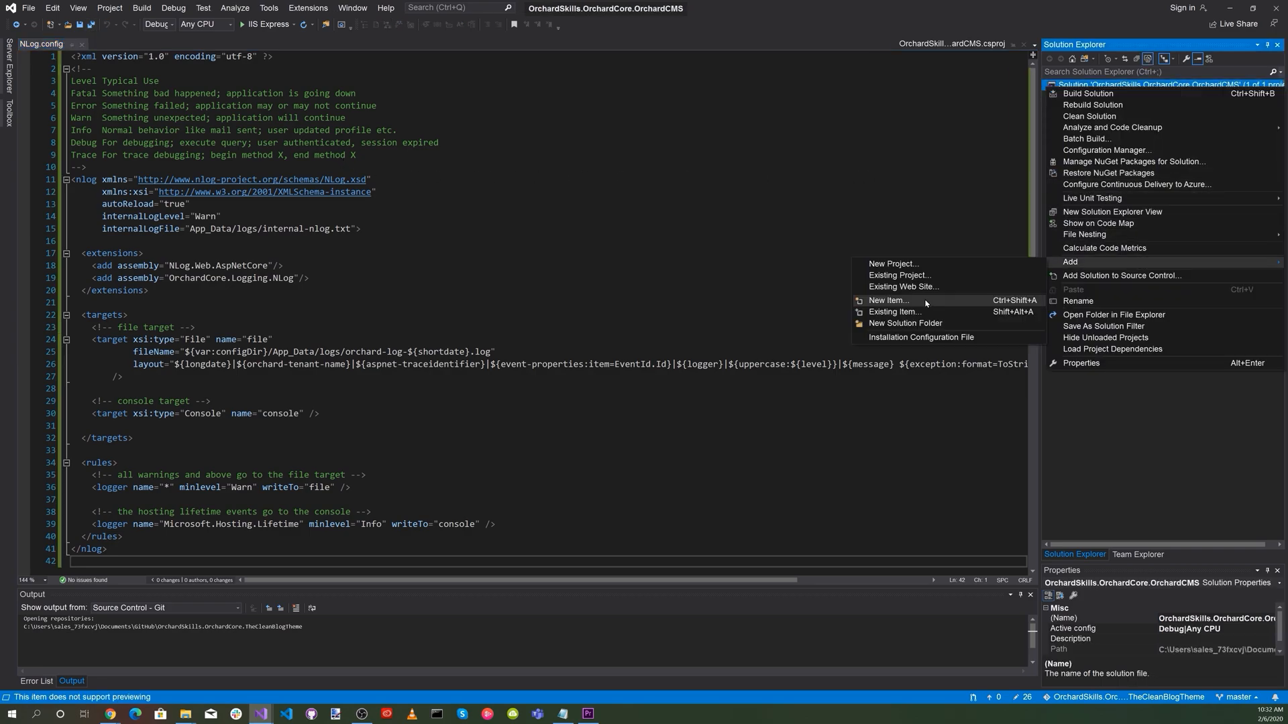
click(919, 289)
text(NuGet.)
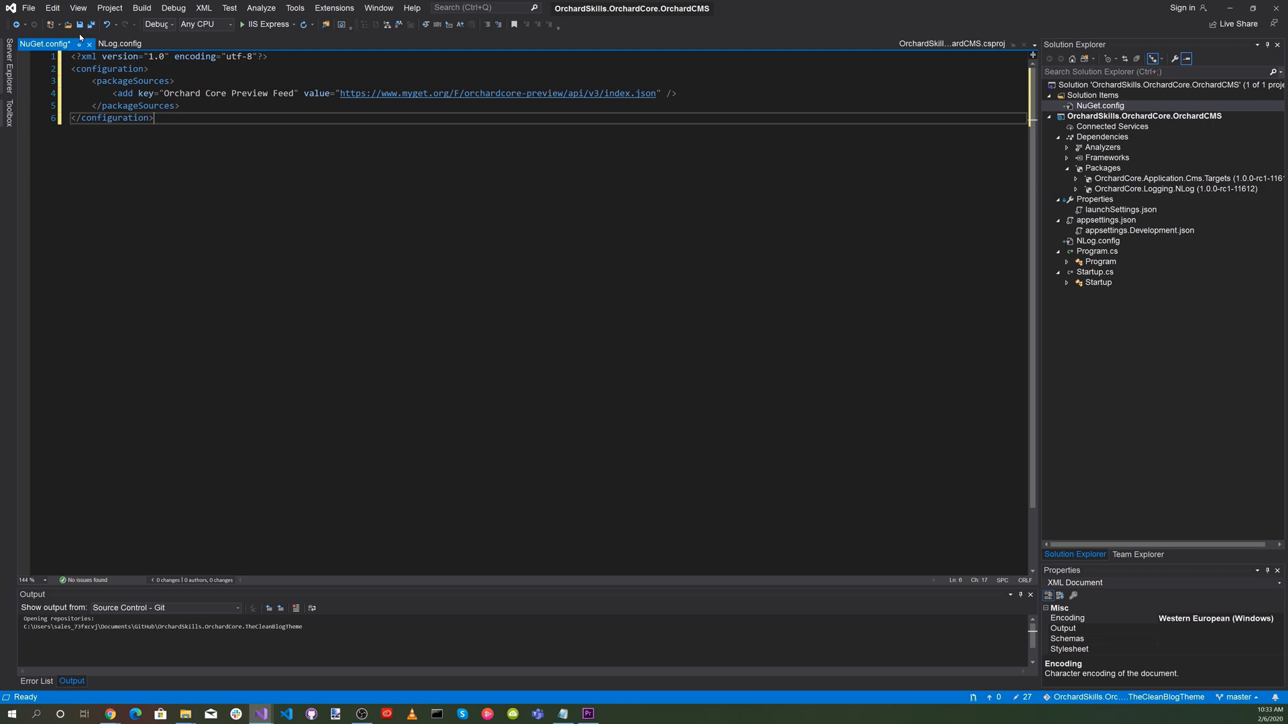
key(ctrl+s)
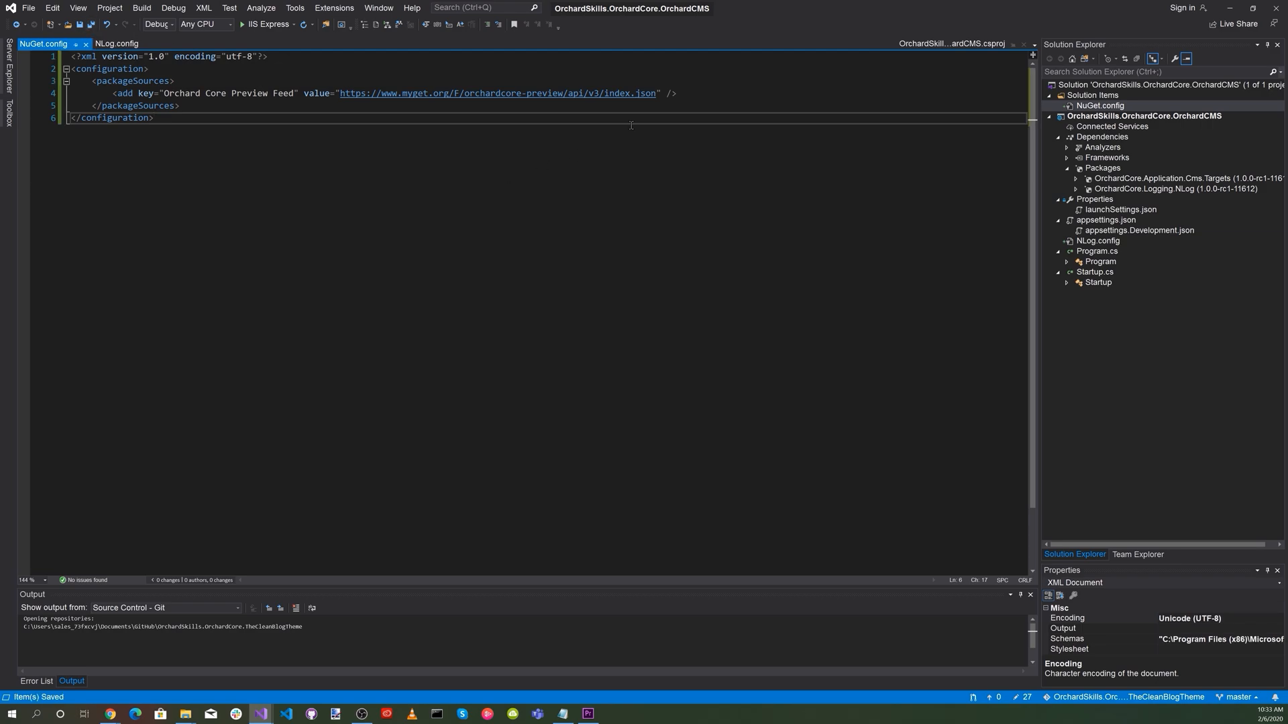
click(1279, 10)
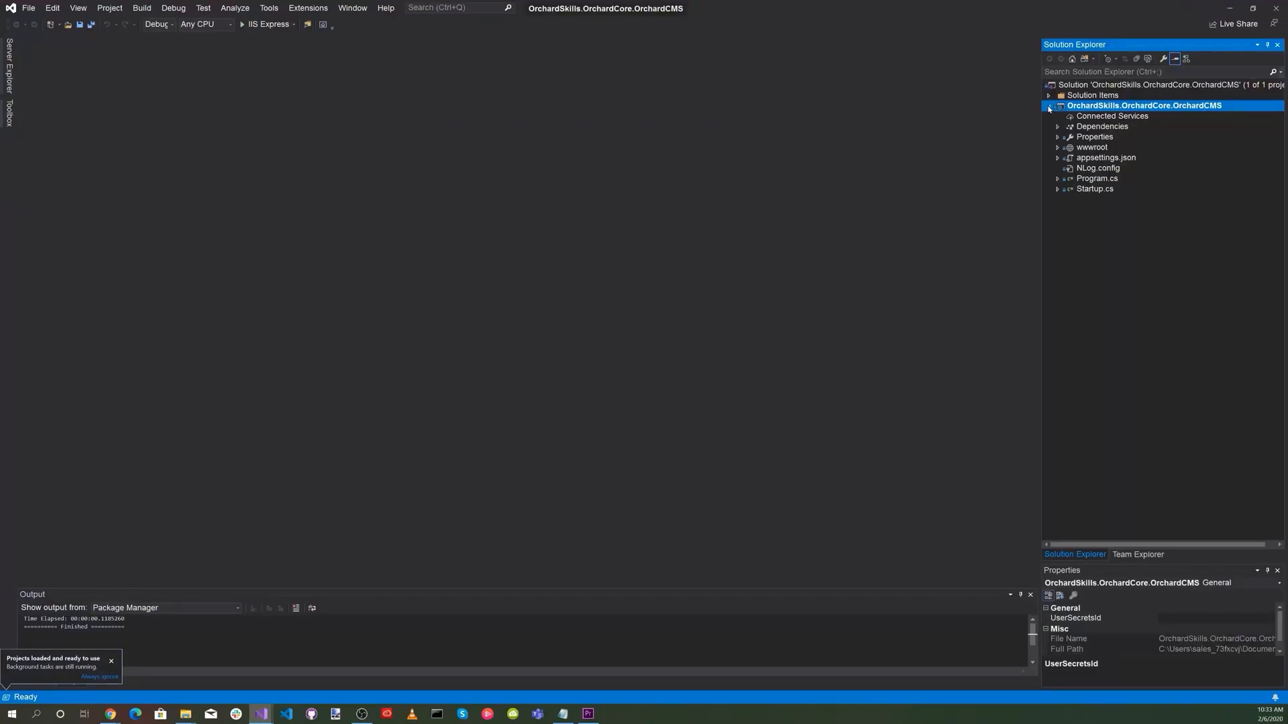
Update the solution's OrchardCore.Logging.NLog and OrchardCore.Application.Cms.Targets packages to v1.0.0-rc1-11873 from the Orchard Core Preview Feed.
click(1133, 85)
right_click(1133, 85)
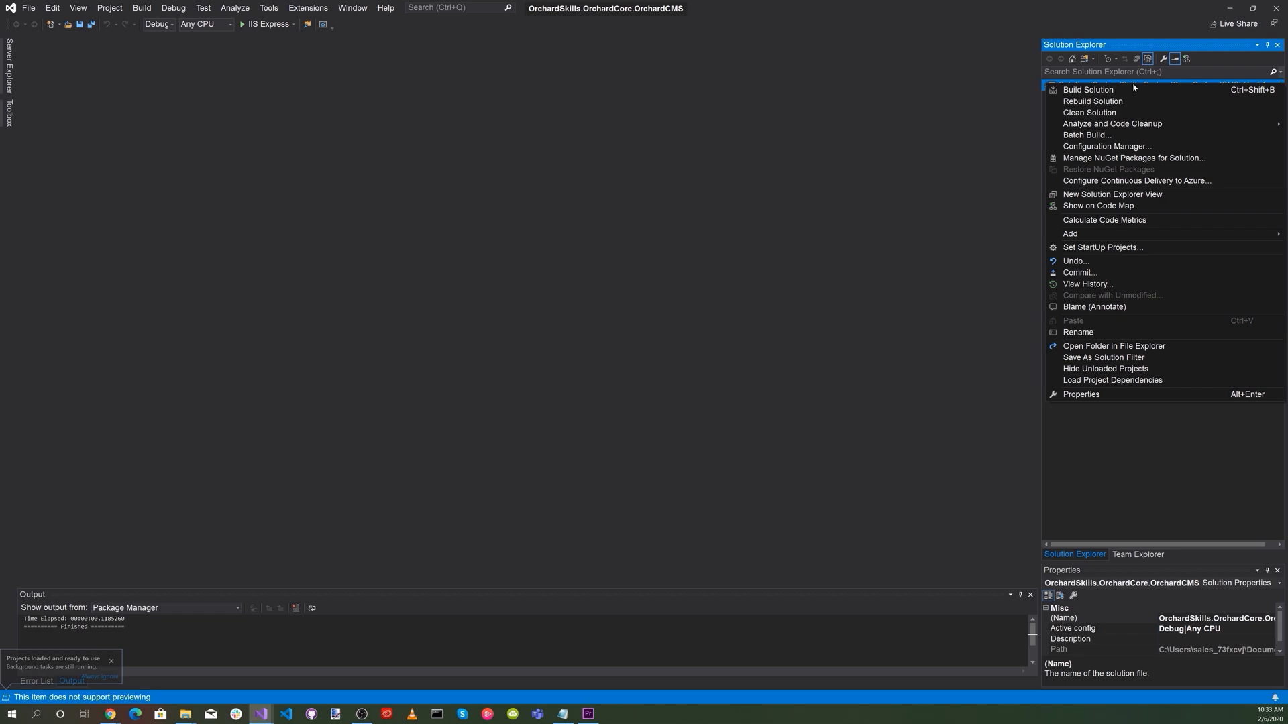
click(1117, 158)
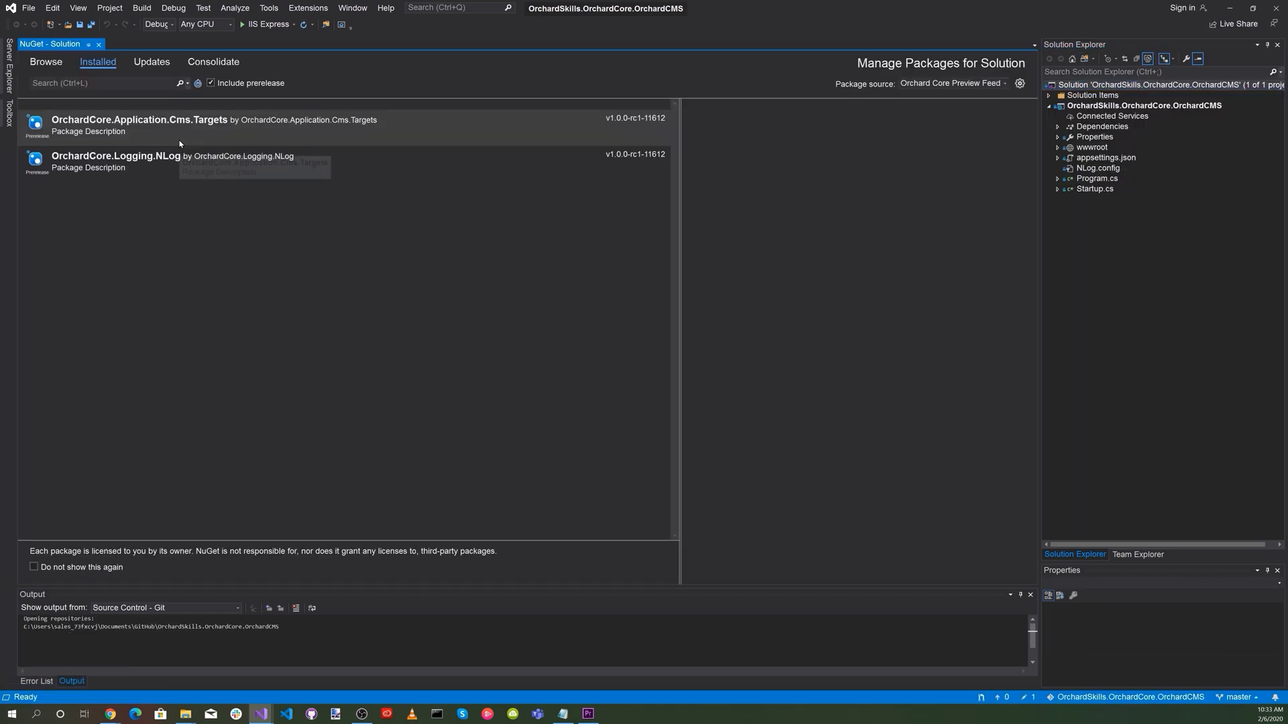
click(151, 62)
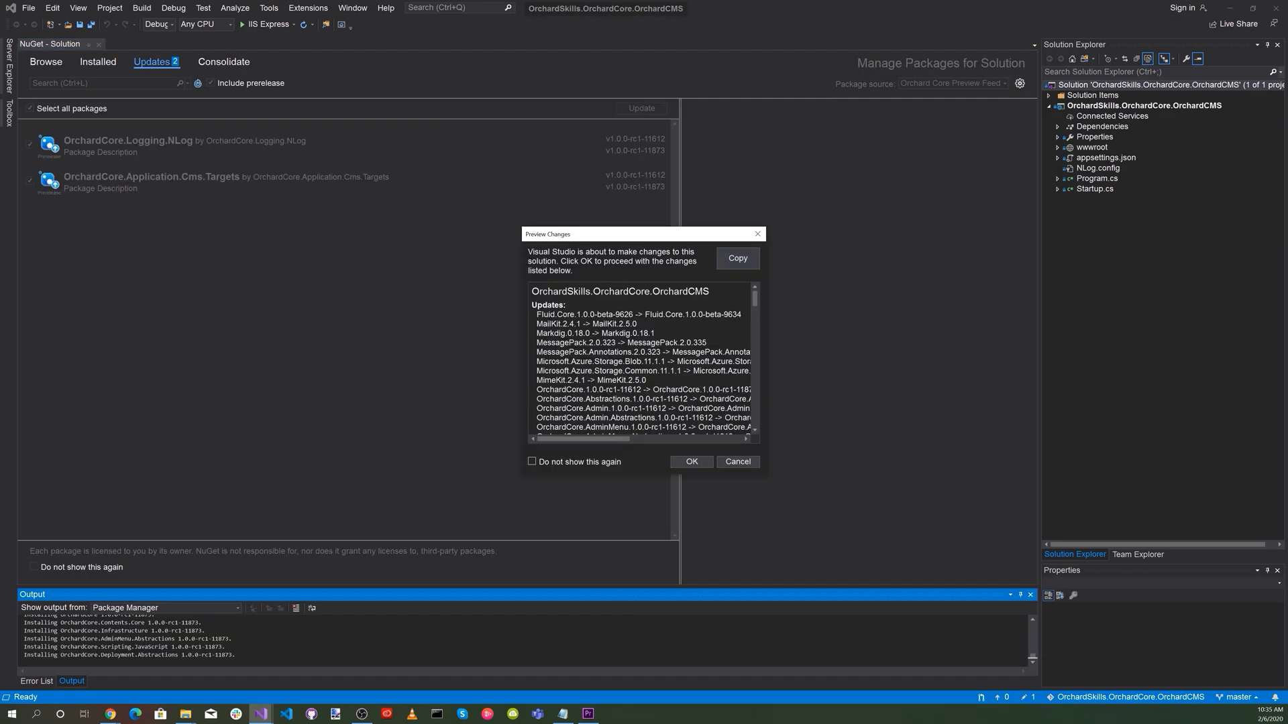
click(691, 462)
click(684, 452)
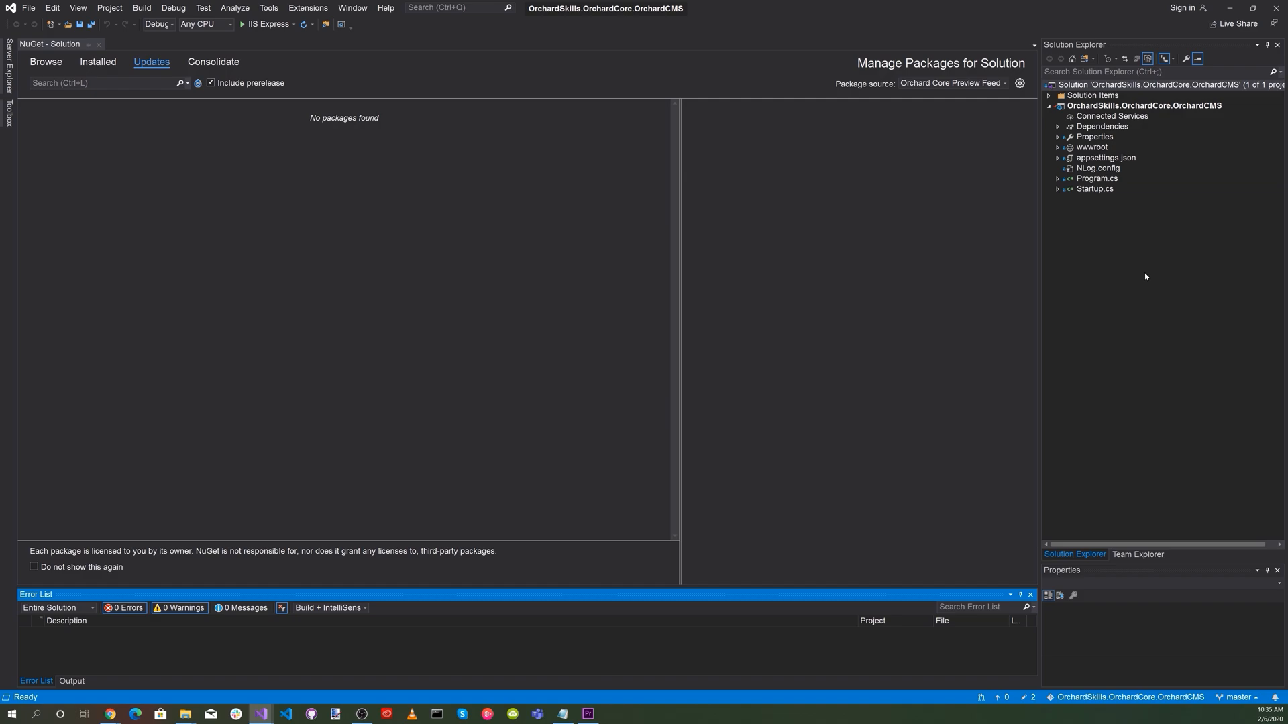
Add a C# Class Library (.NET Core) project named OrchardSkills.OrchardCore.TheCleanBlogTheme to the solution.
right_click(1116, 85)
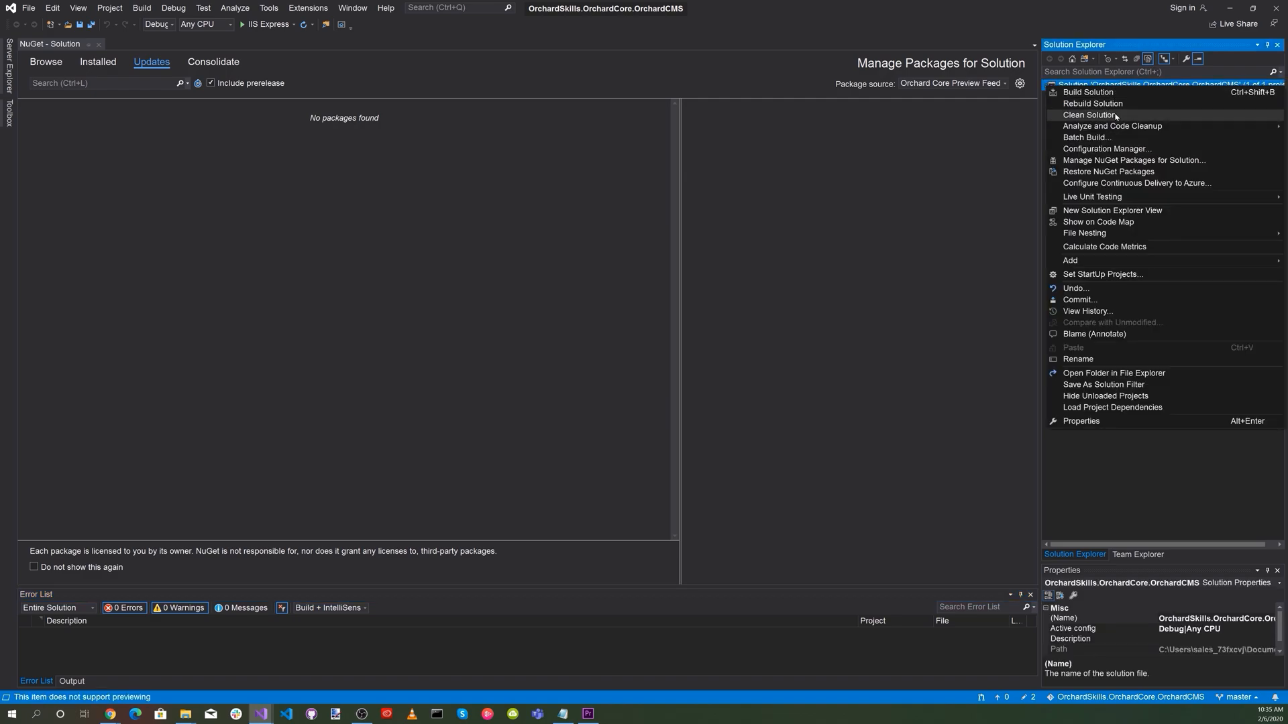
mouse_move(1110, 263)
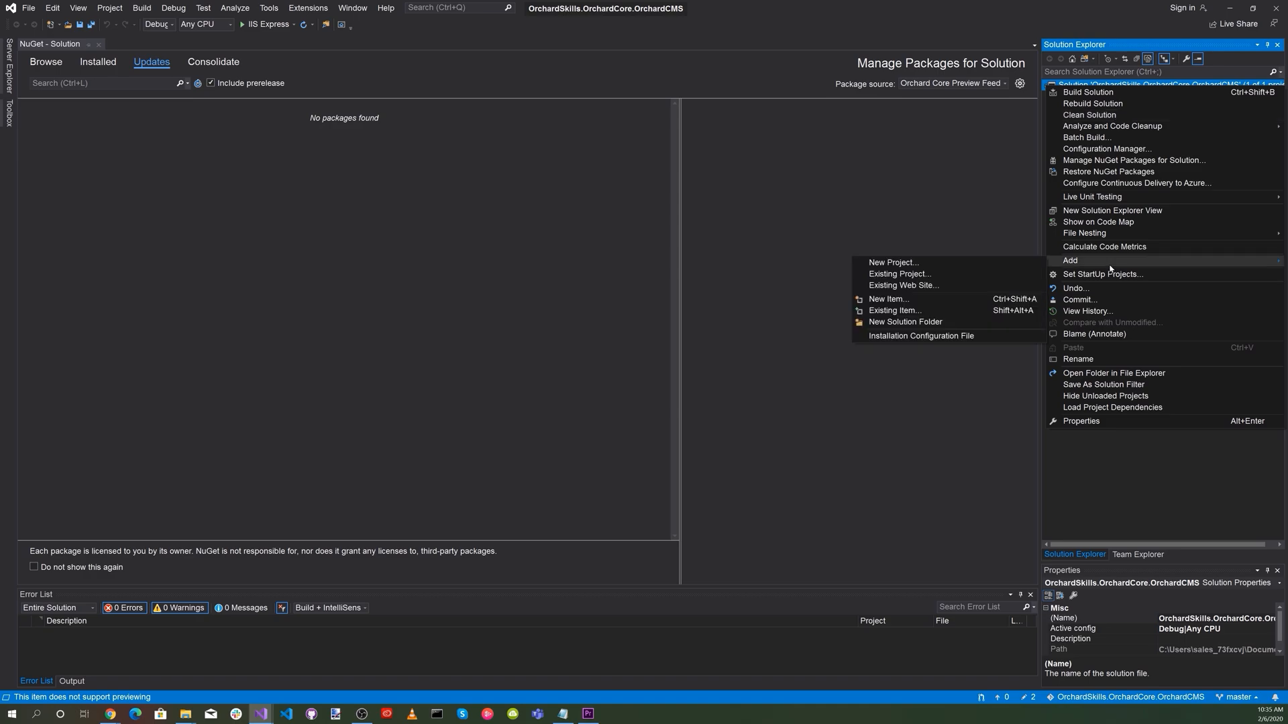
click(931, 266)
click(313, 184)
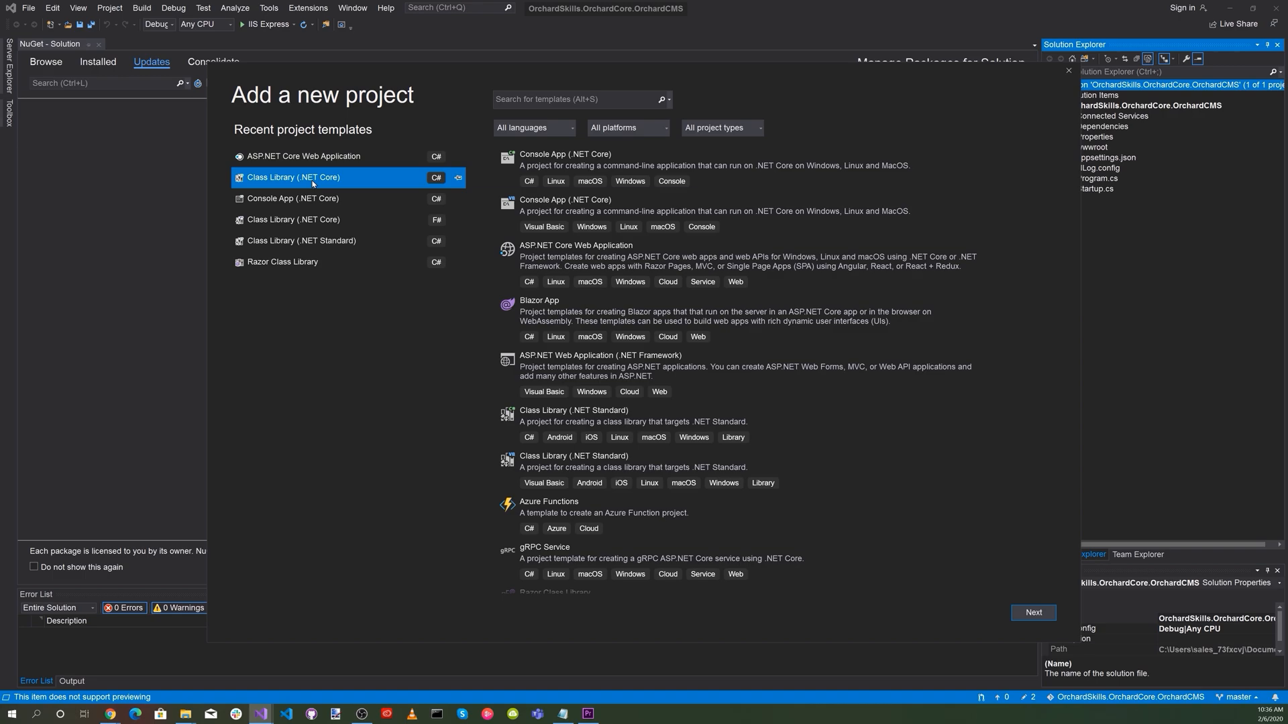
double_click(313, 184)
text(OrchardSkills.)
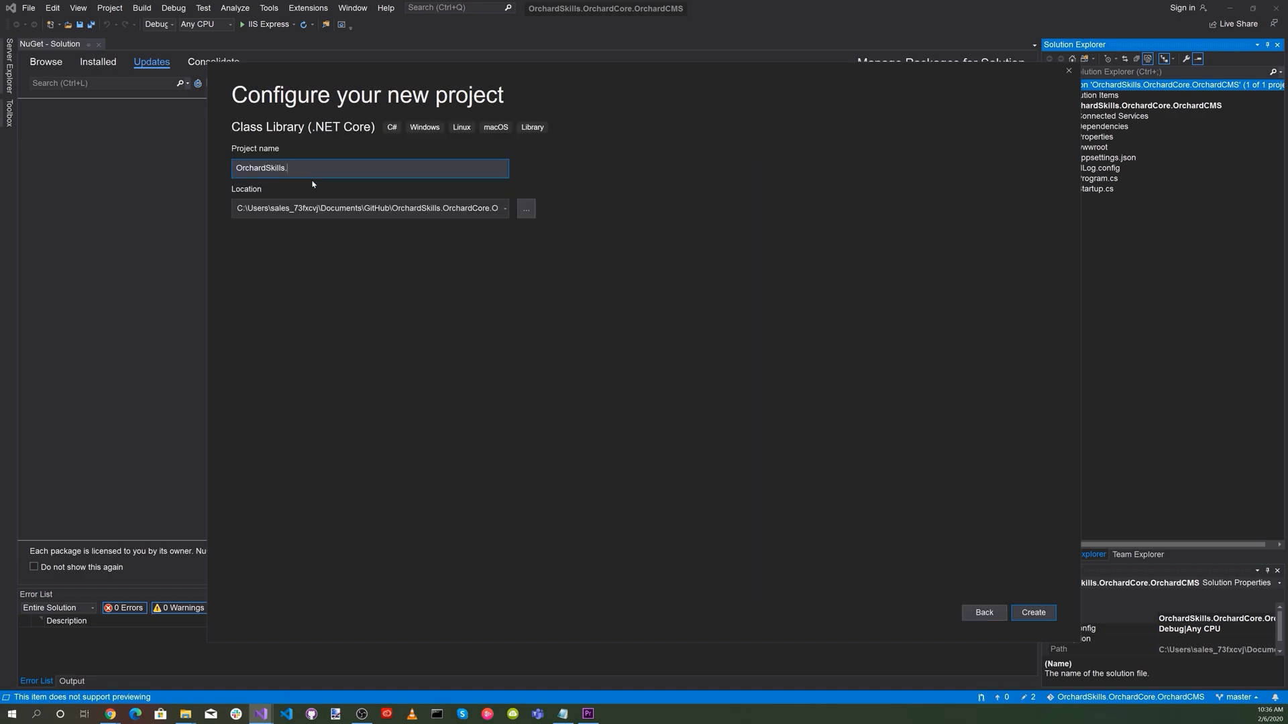
text(OrchardCore.TheCleanBlogTheme)
click(1033, 612)
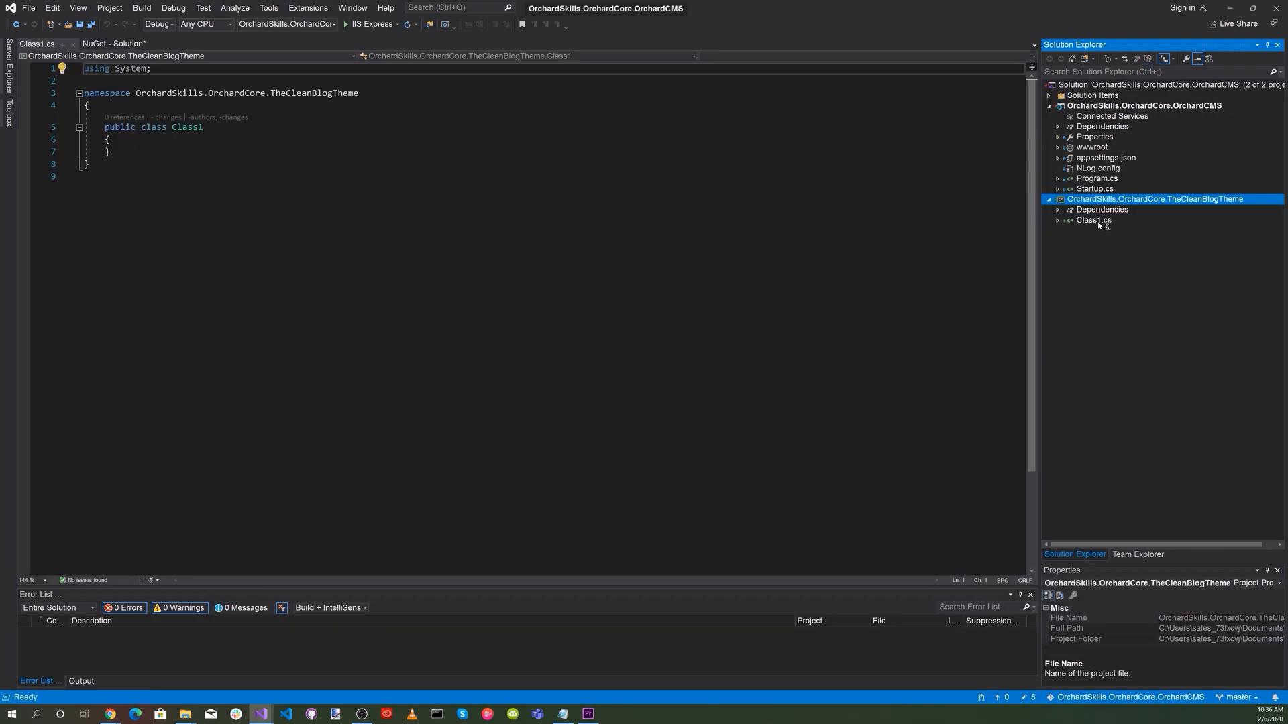
Rename Class1 in the theme project to Startup, including comments, strings and the file, with changes previewed, and save everything.
click(1095, 221)
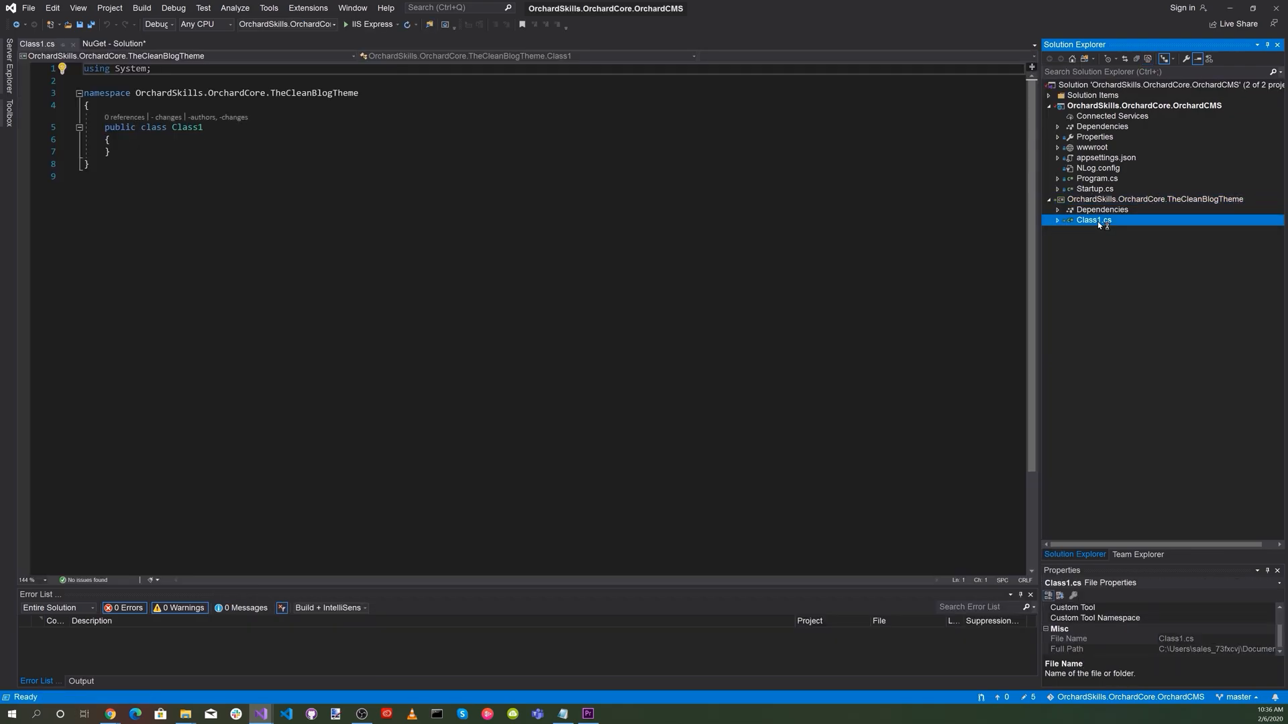
click(186, 128)
right_click(194, 129)
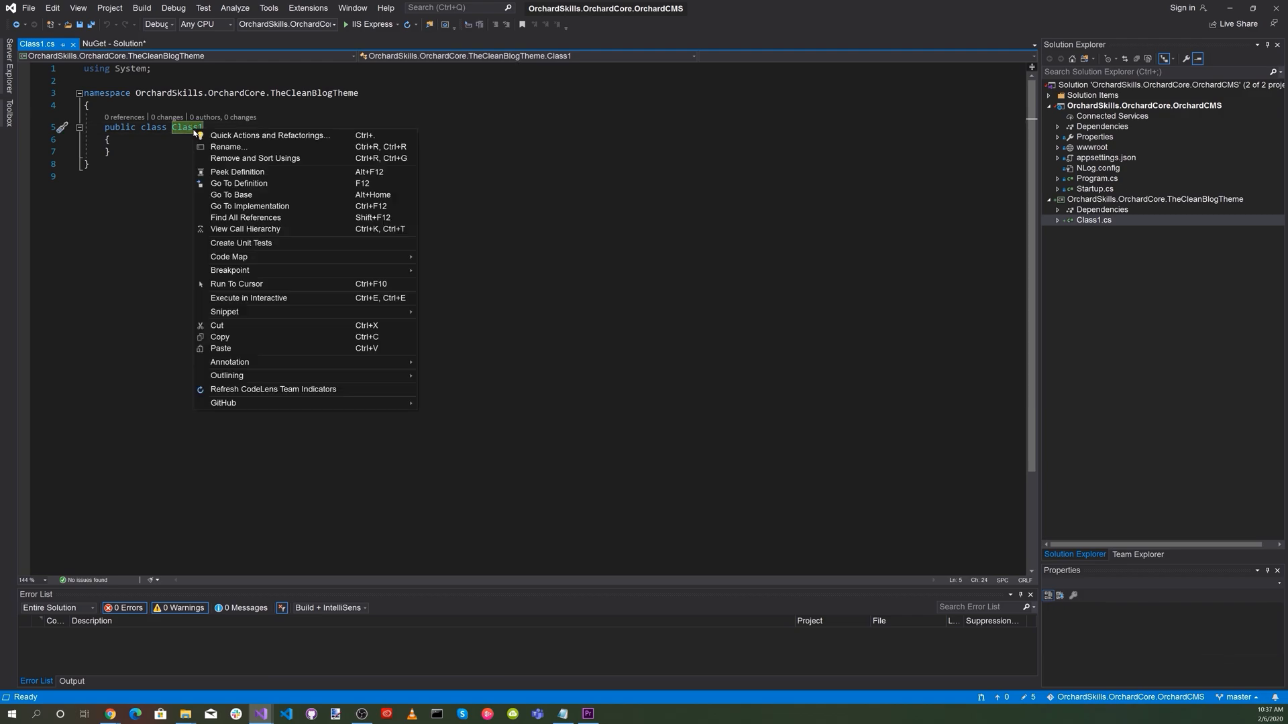
click(226, 147)
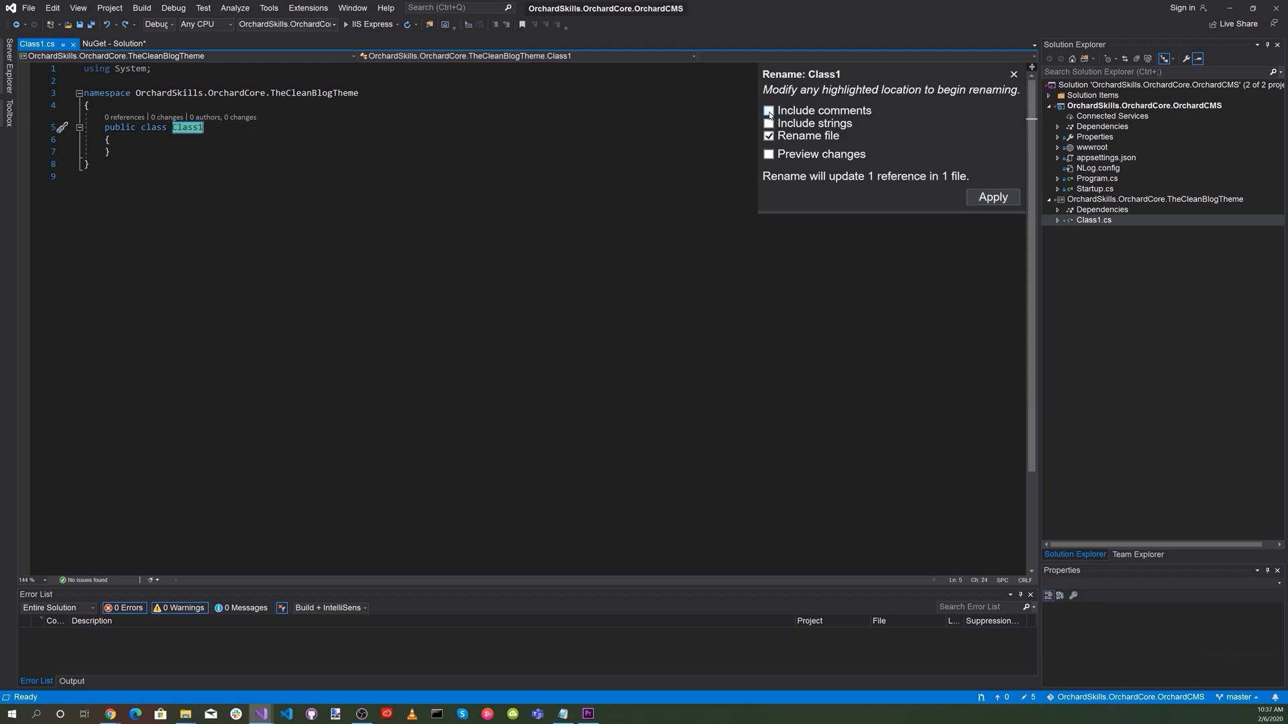
click(768, 124)
click(769, 154)
text(Startup)
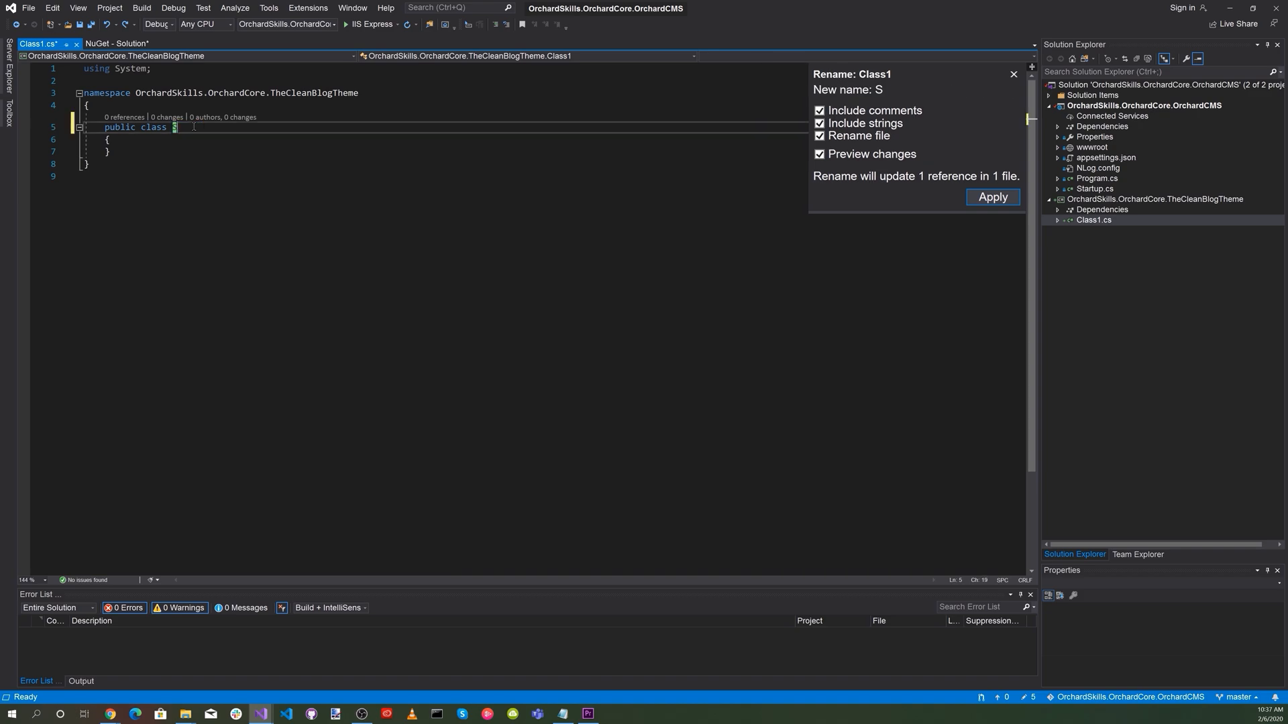
click(995, 198)
click(721, 463)
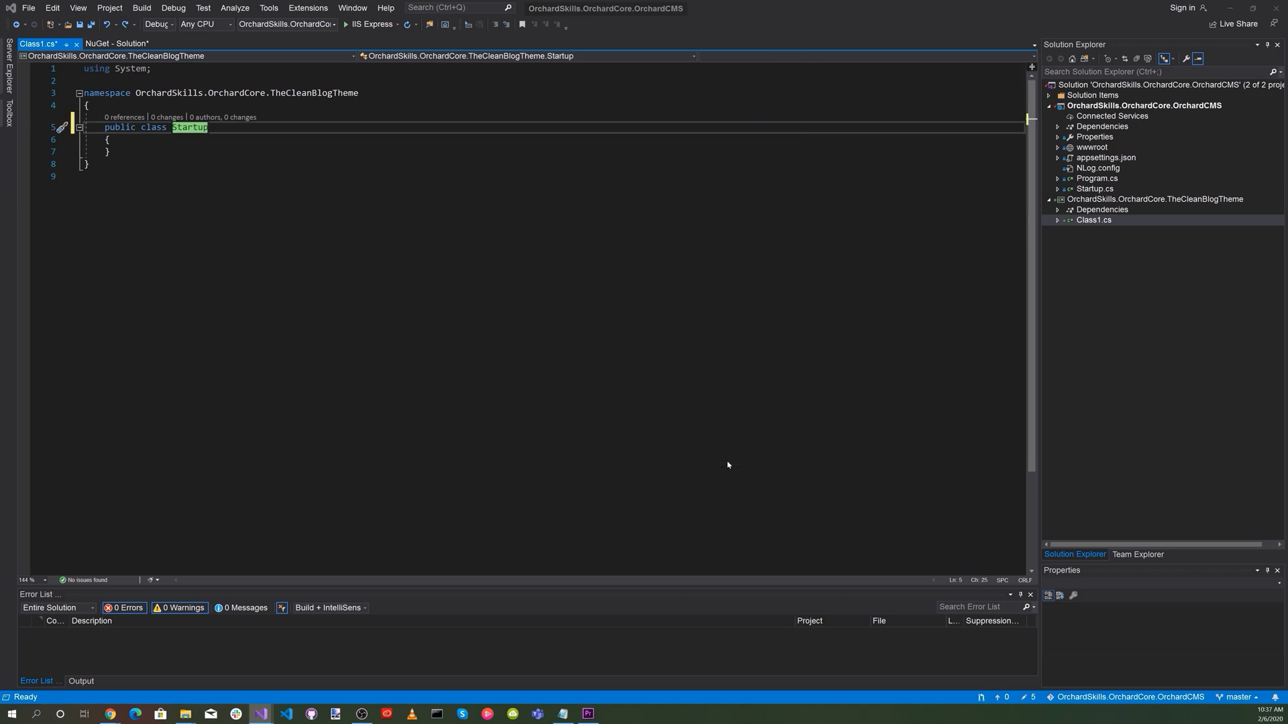
click(91, 25)
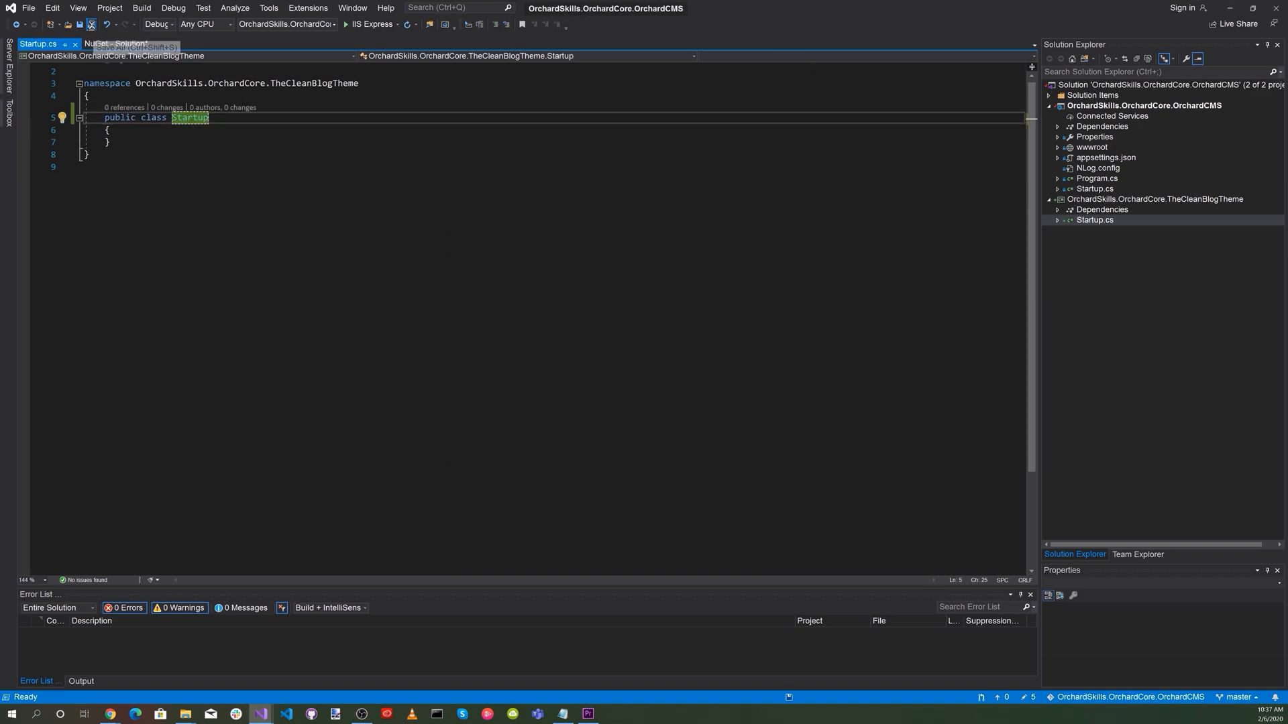
Replace TheCleanBlogTheme.csproj's contents with the copied theme definition adding Razor support, OrchardCore package references at 1.0.0-rc1-11886, and wwwroot exclusions.
click(1127, 200)
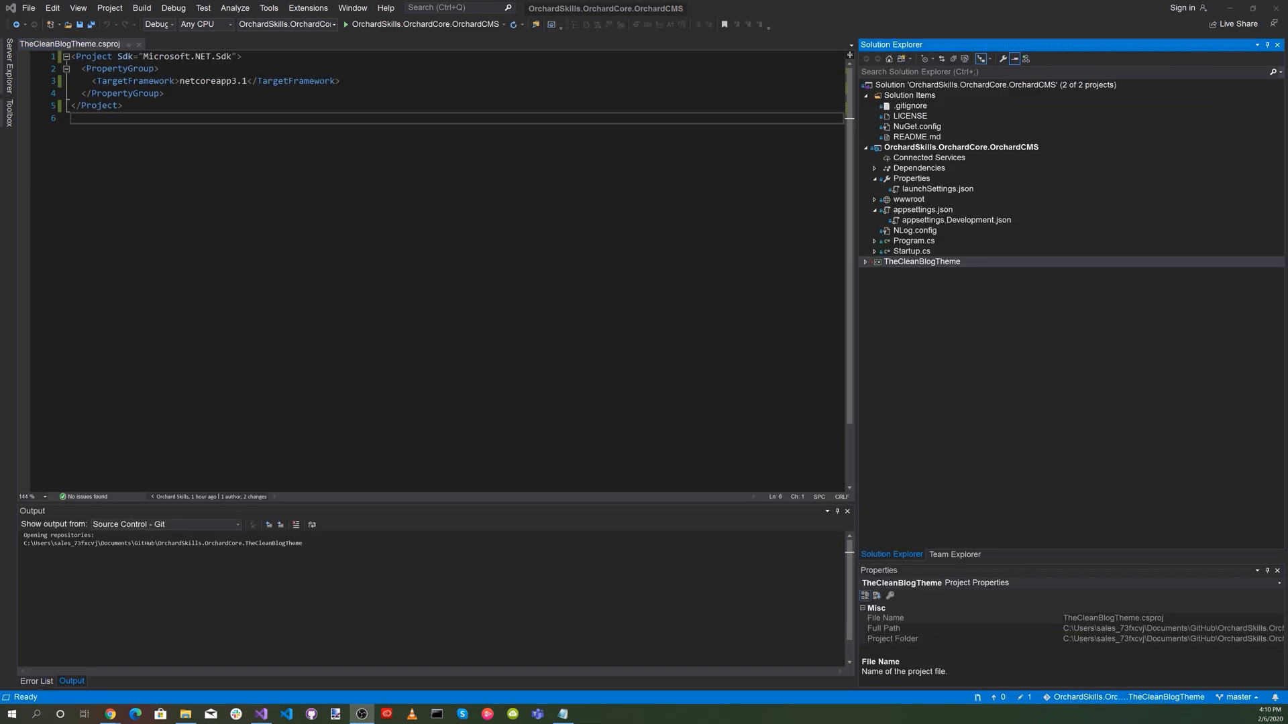
drag(125, 106, 63, 57)
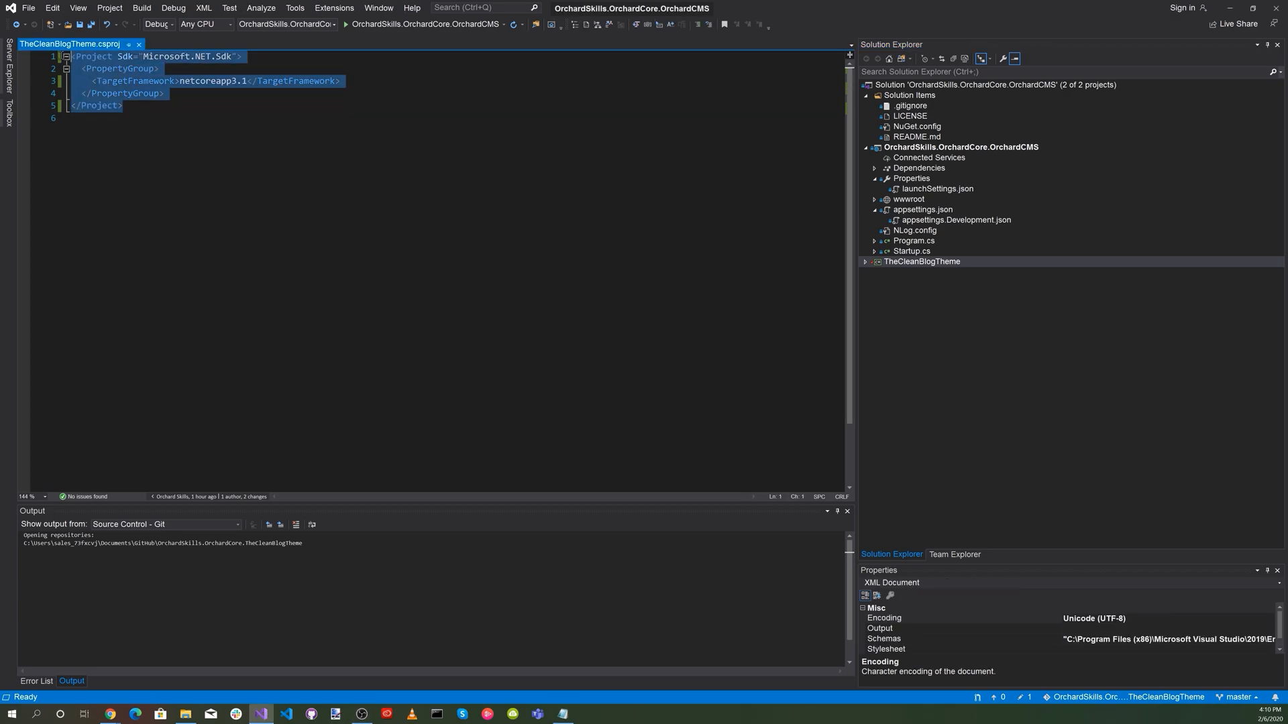
text(<Project Sdk="Microsoft.NET.Sdk">   <PropertyGroup>     <TargetFramework>netcoreapp3.1</TargetFramework>     <AddRazorSupportForMvc>true</AddRazorSupportForMvc>   </PropertyGroup>   <ItemGroup>     <FrameworkReference Include="Microsoft.AspNetCore.App" />   </ItemGroup>   <ItemGroup>     <PackageReference Include="OrchardCore.Theme.Targets" Version="1.0.0-rc1-11886" />     <PackageReference Include="OrchardCore.DisplayManagement" Version="1.0.0-rc1-11886" />     <PackageReference Include="OrchardCore.ResourceManagement.Abstractions" Version="1.0.0-rc1-11886" />   </ItemGroup>   <ItemGroup>     <Compile Remove="wwwroot\node_modules\**" />     <EmbeddedResource Remove="wwwroot\node_modules\**" />     <None Remove="wwwroot\node_modules\**" />   </ItemGroup>   <ItemGroup>     <EmbeddedResource Remove="**\*.less;**\*.scss;" />     <EmbeddedResource Remove="wwwroot\about.html" />     <EmbeddedResource Remove="wwwroot\contact.html" />     <EmbeddedResource Remove="wwwroot\gulpfile.js" />     <EmbeddedResource Remove="wwwroot\index.html" />     <EmbeddedResource Remove="wwwroot\package-lock.json" />     <EmbeddedResource Remove="wwwroot\package.json" />     <EmbeddedResource Remove="wwwroot\post.html" />   </ItemGroup> </Project>)
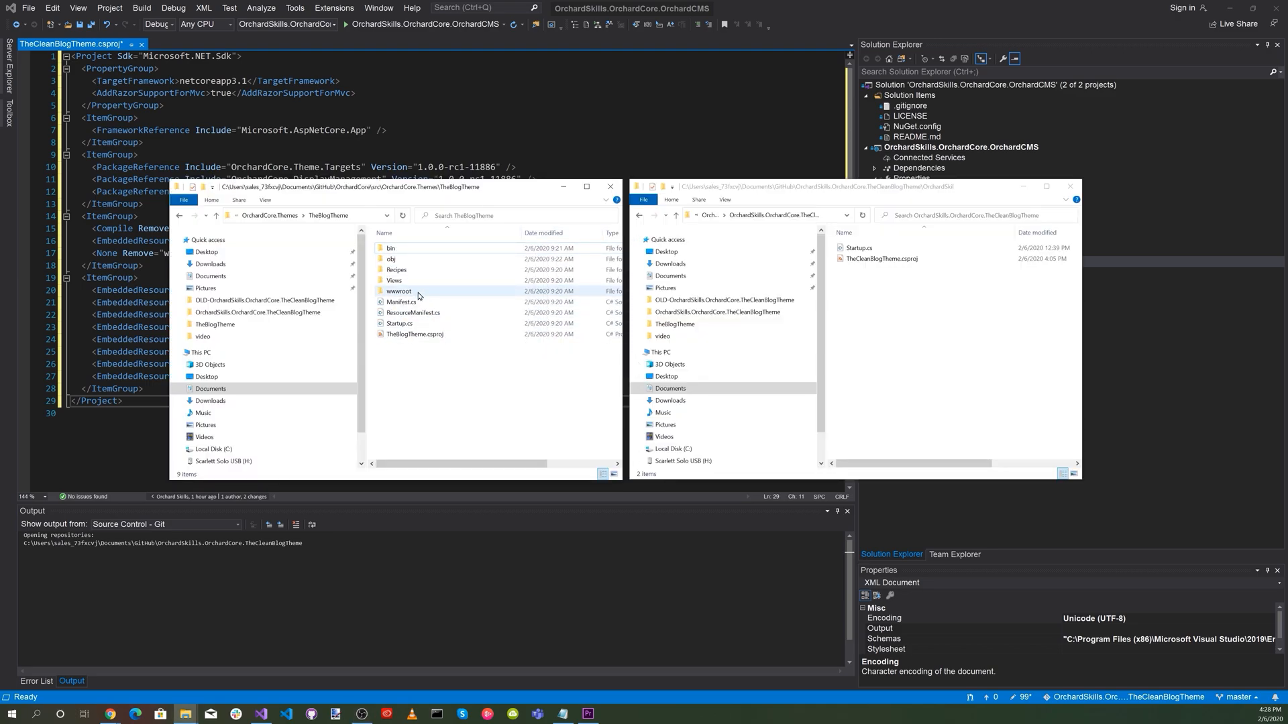
Copy Recipes, Views, wwwroot, Manifest.cs, ResourceManifest.cs and Startup.cs from the TheBlogTheme folder into the clean blog theme project folder, replacing the existing Startup.cs.
click(406, 269)
shift+click(426, 280)
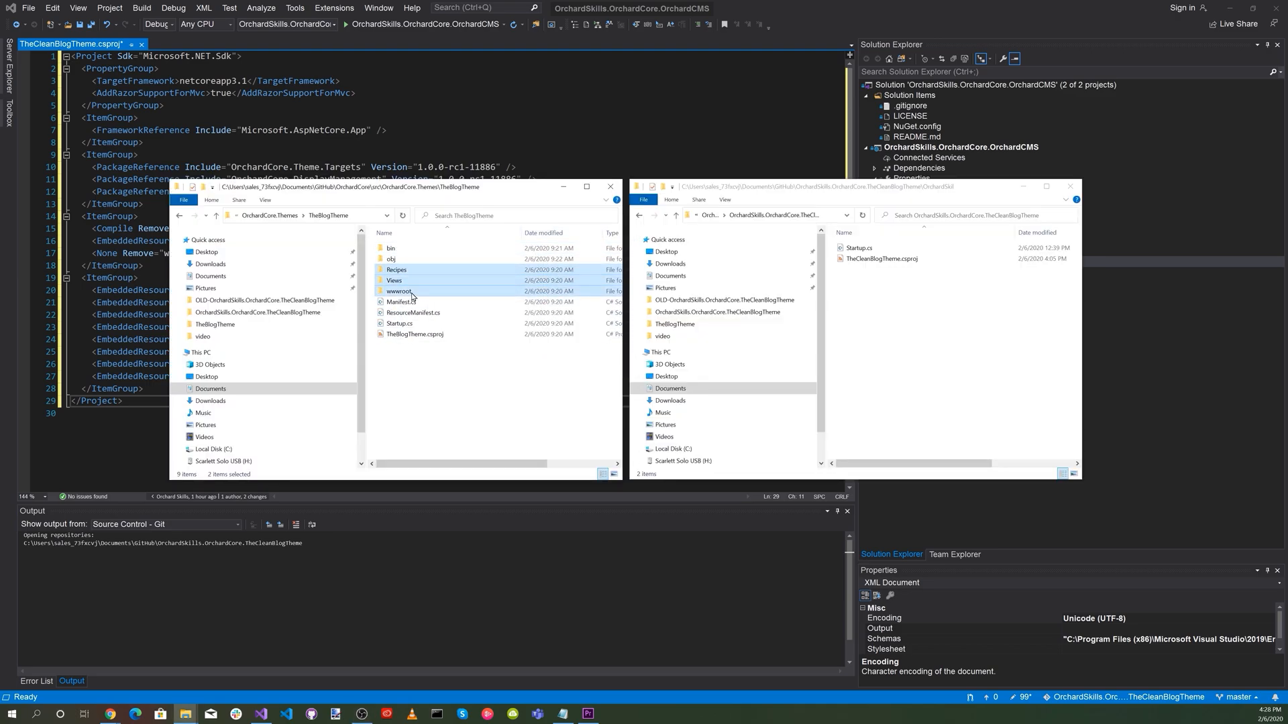
shift+click(410, 302)
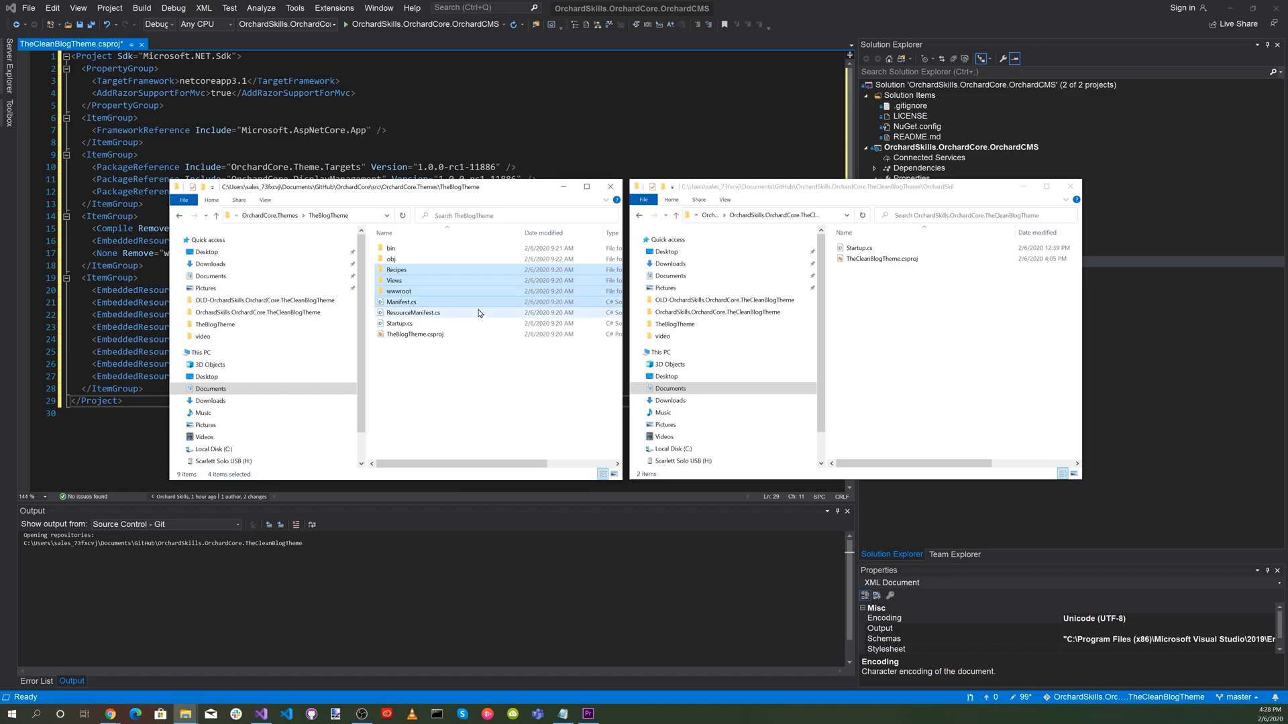
shift+click(423, 316)
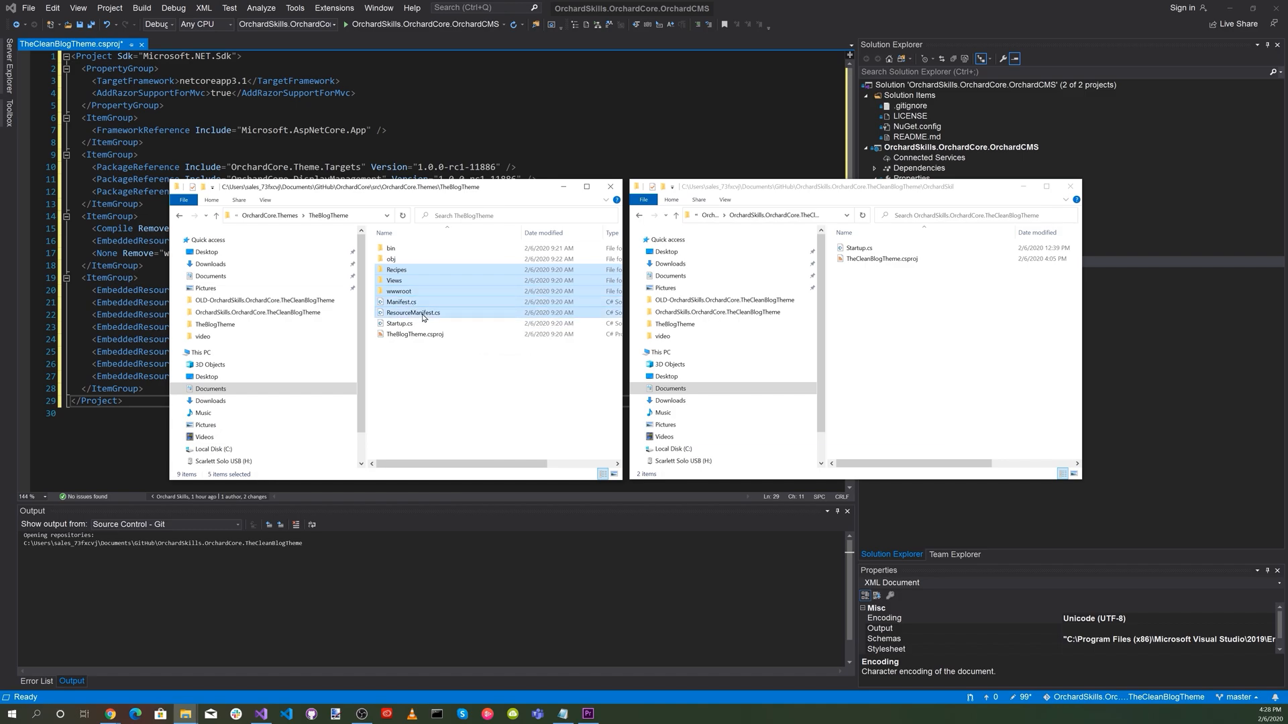
shift+click(409, 327)
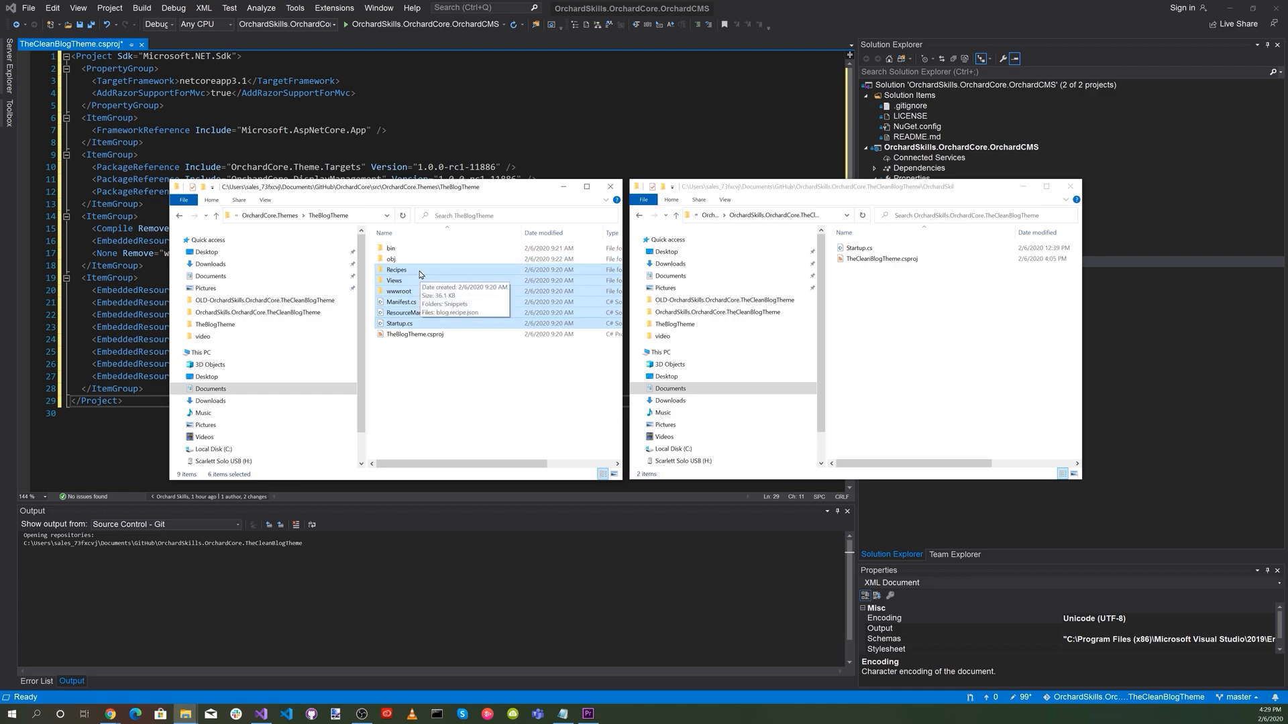
click(938, 338)
right_click(938, 337)
click(959, 404)
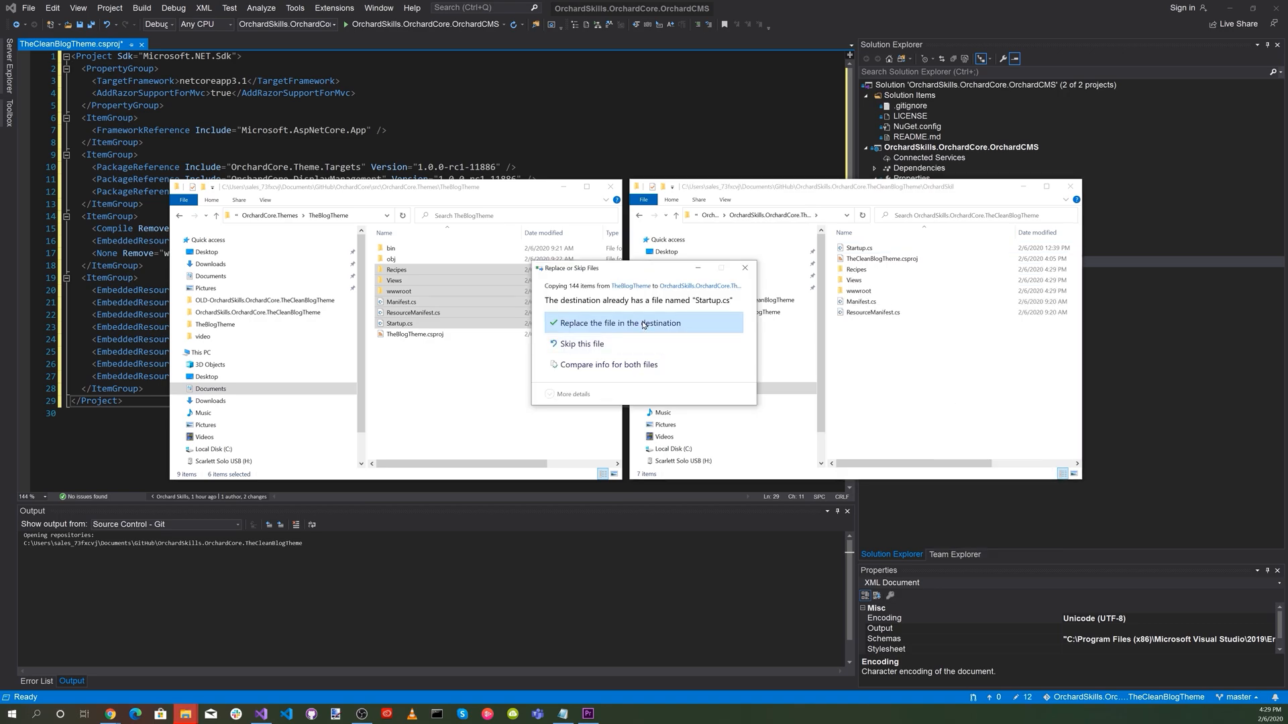
click(642, 325)
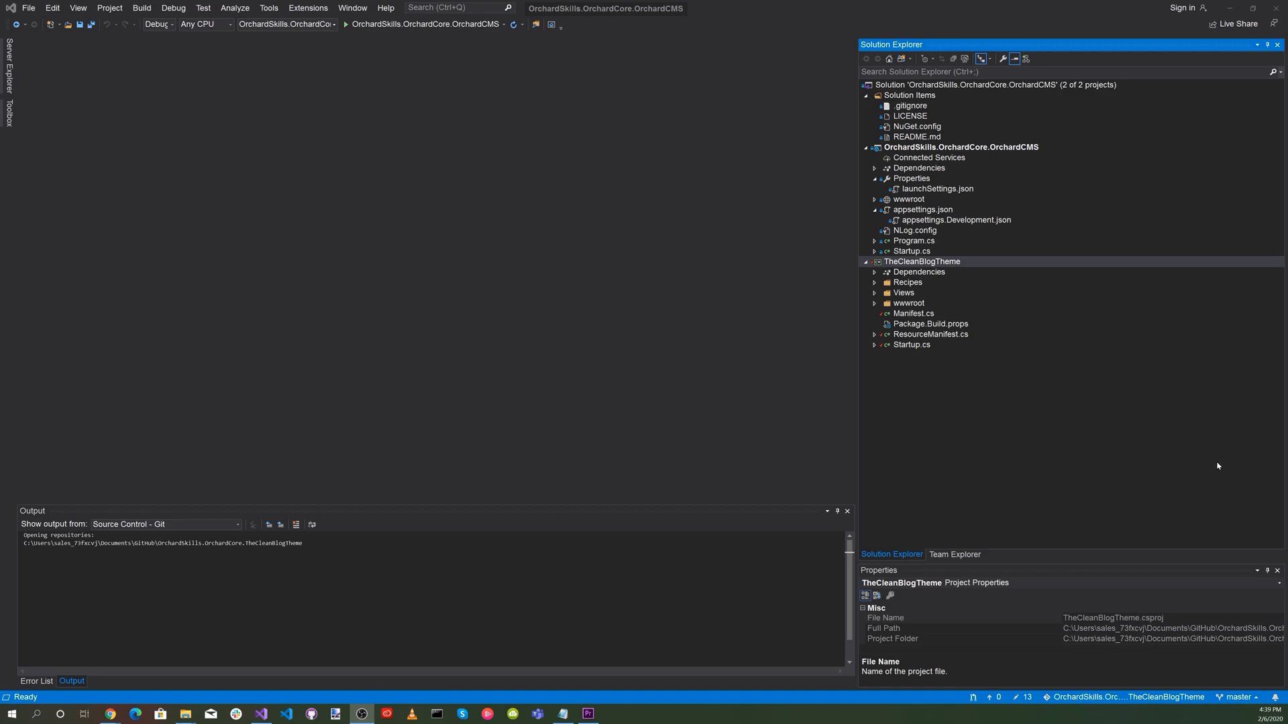
Change the namespace in TheCleanBlogTheme's Startup.cs to OrchardCore.Themes.TheCleanBlogTheme and save the file.
click(911, 344)
click(249, 117)
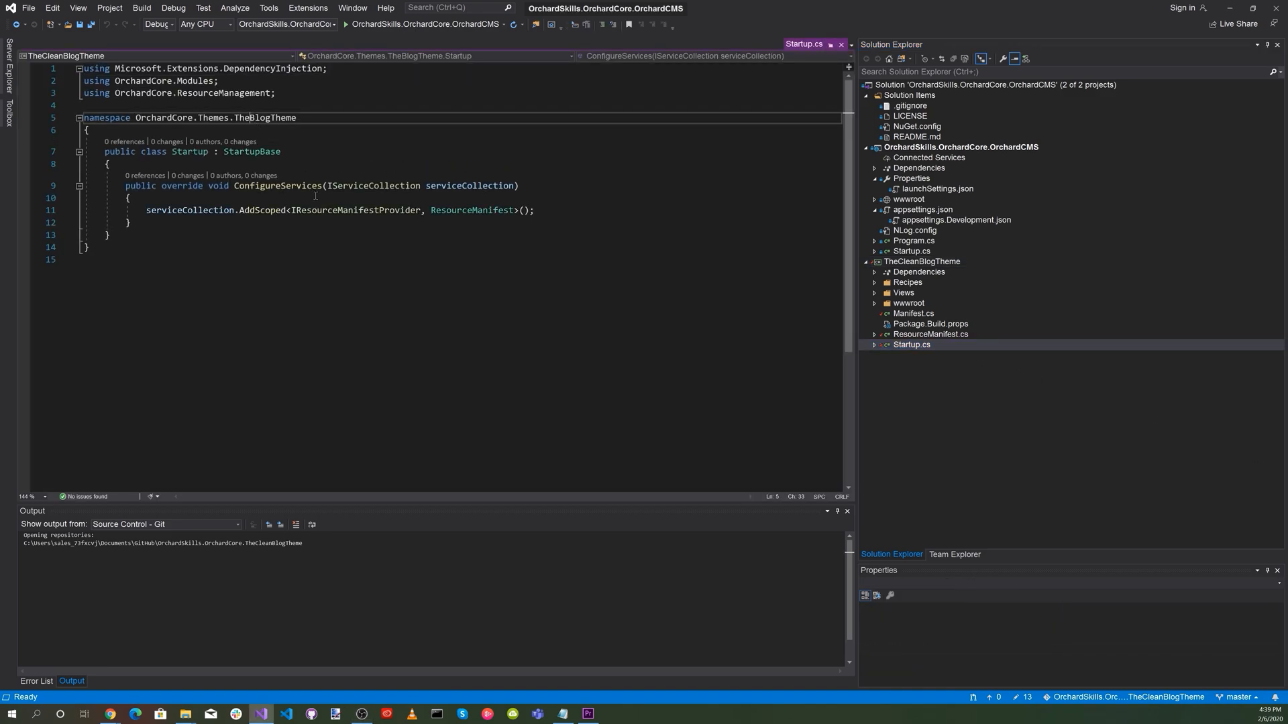
text(Clean)
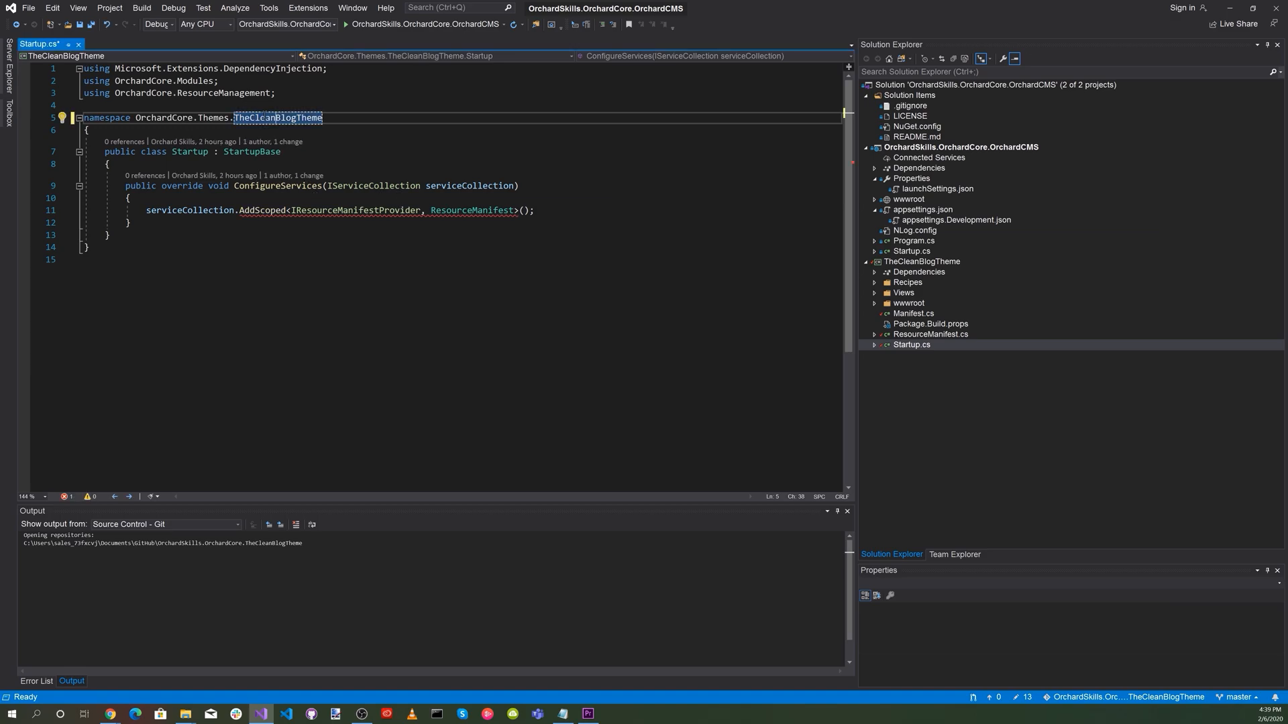
click(80, 25)
Change the namespace in ResourceManifest.cs to OrchardCore.Themes.TheCleanBlogTheme and save the file.
click(925, 335)
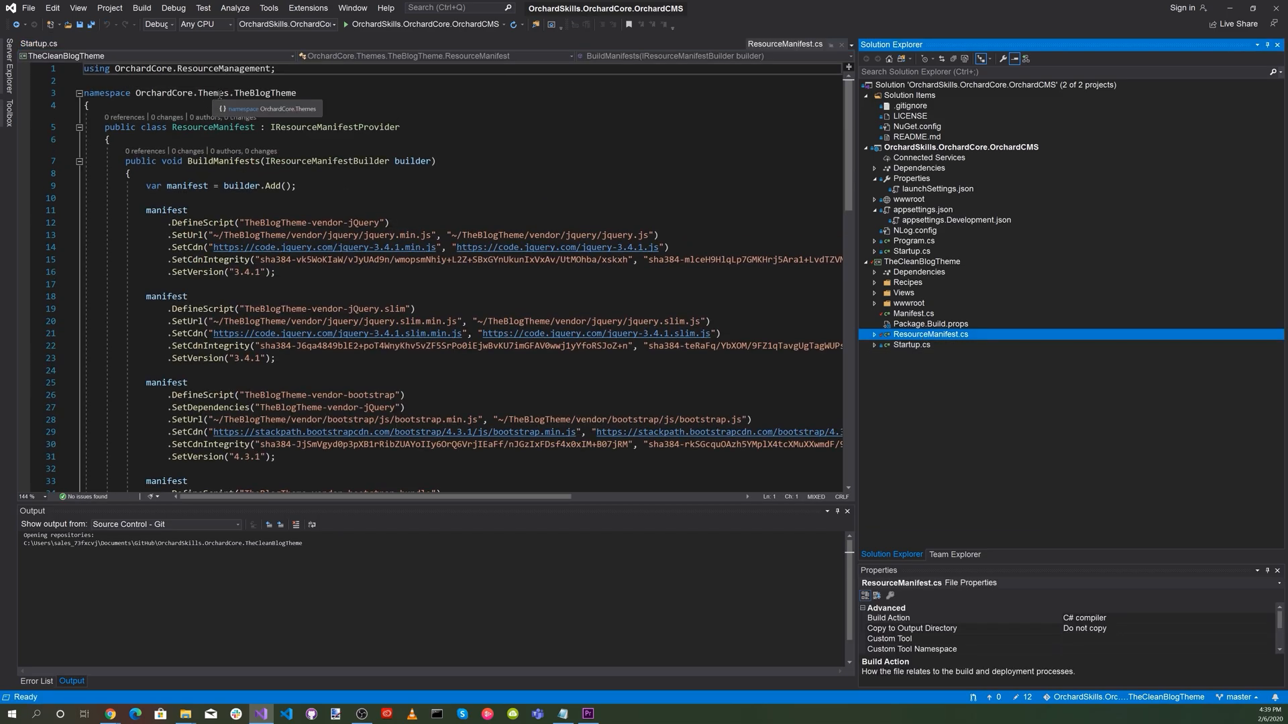
click(249, 94)
text(Clean)
key(ctrl+s)
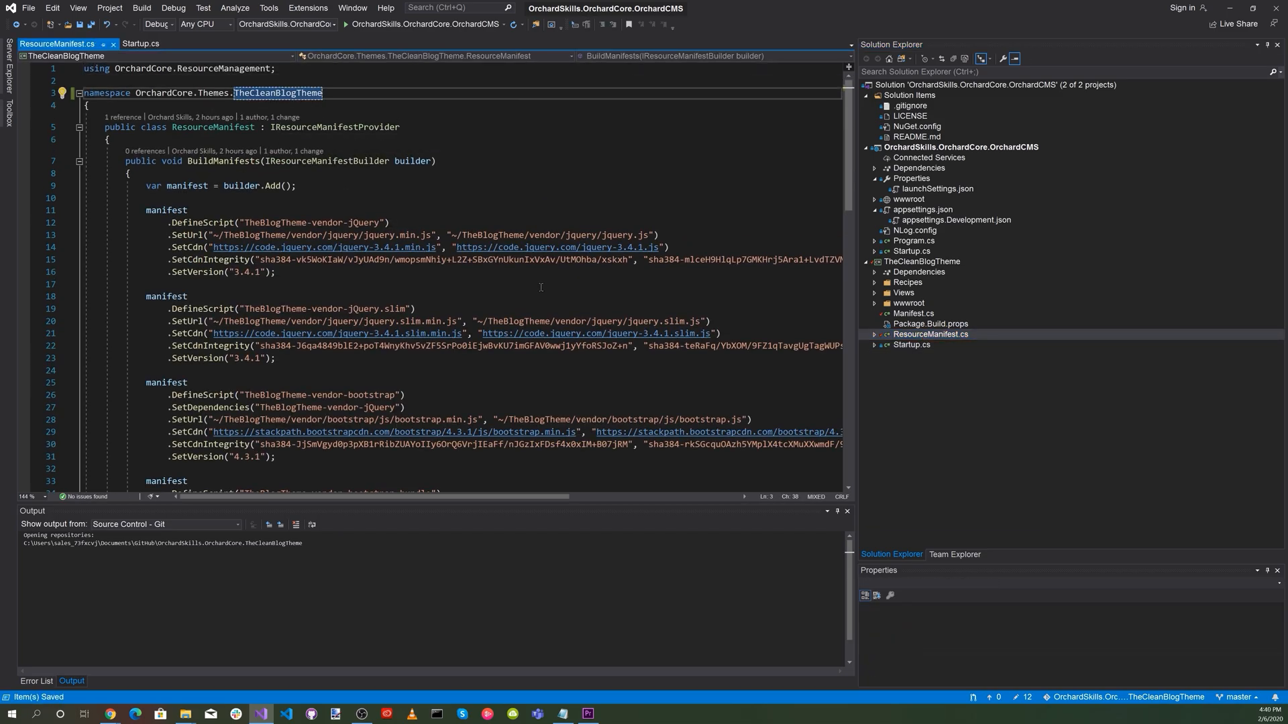
Replace every occurrence of TheBlogTheme with TheCleanBlogTheme in ResourceManifest.cs, limited to the current document.
double_click(275, 223)
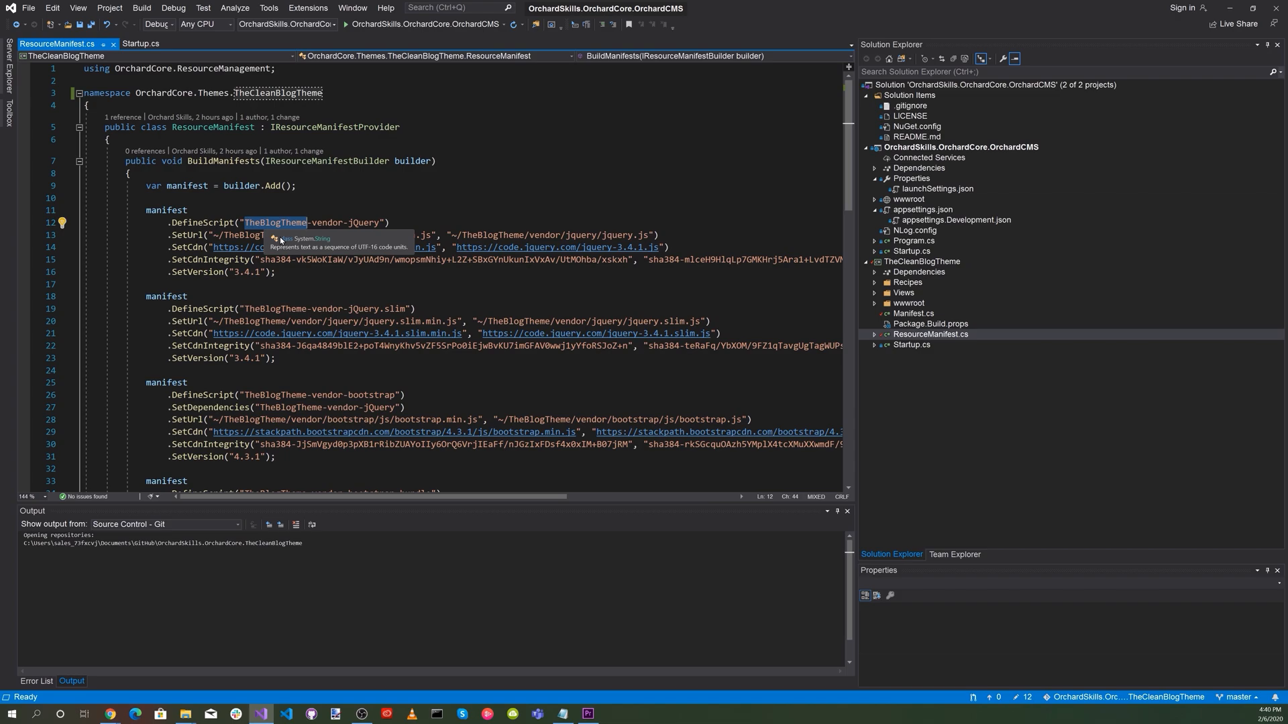
click(52, 8)
mouse_move(98, 32)
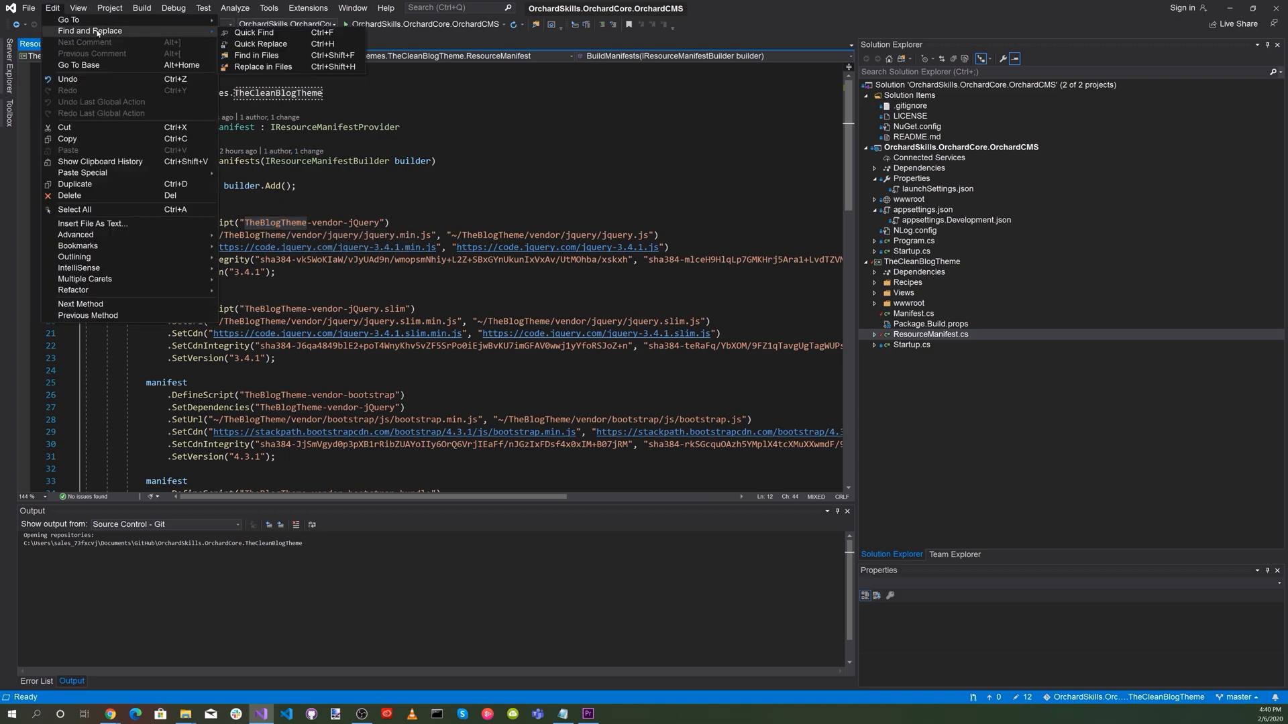
click(226, 44)
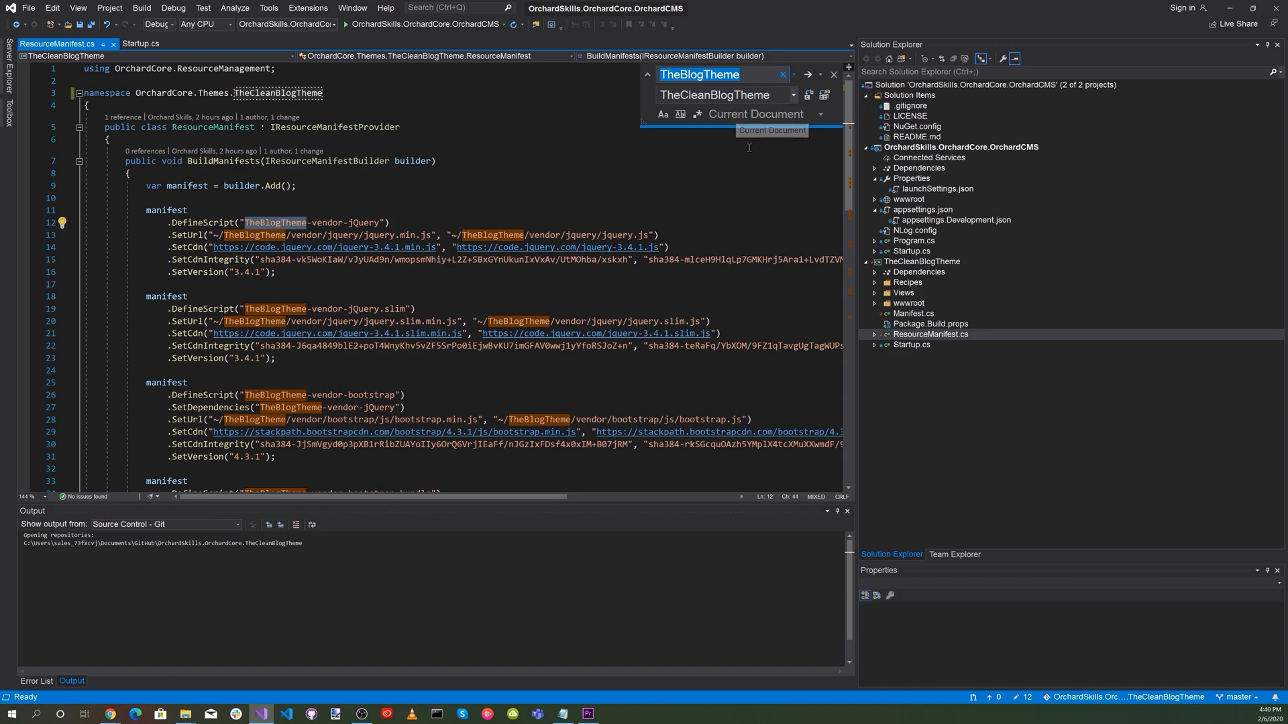
click(824, 98)
click(636, 378)
scroll(637, 378, down, 1)
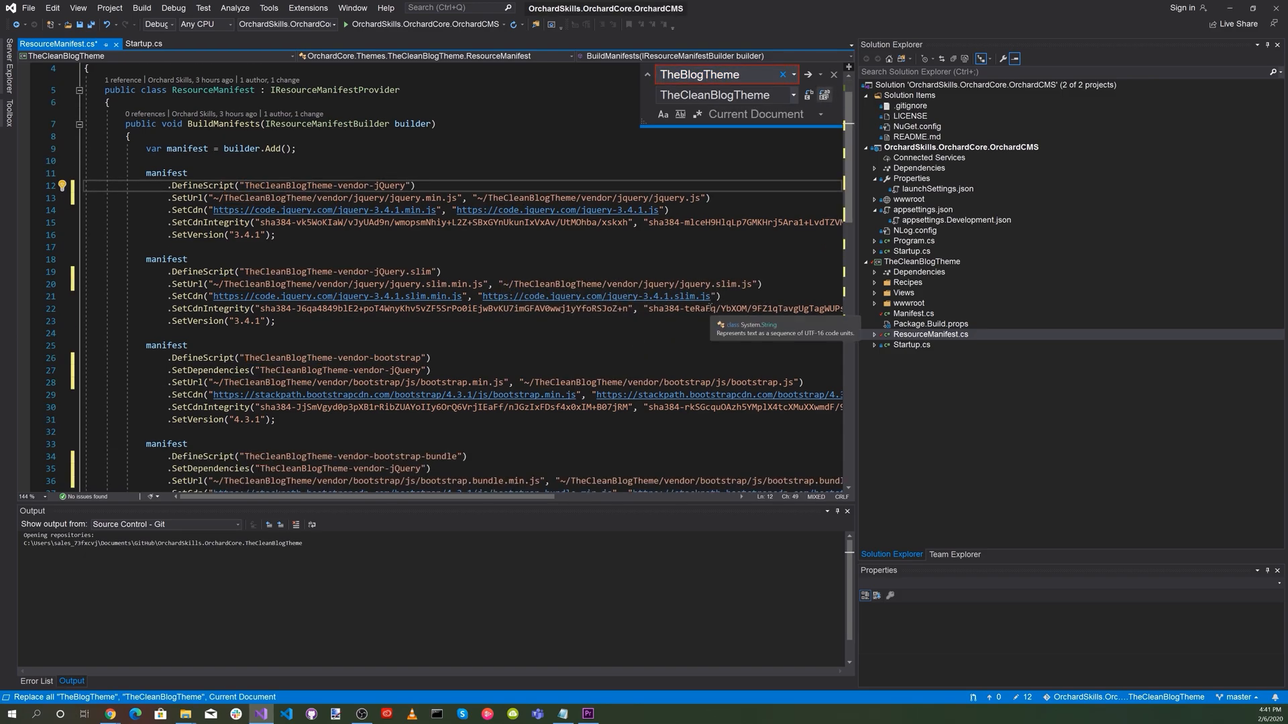
Rename blog.recipe.json in the theme's Recipes folder to cleanblog.recipe.json.
click(923, 332)
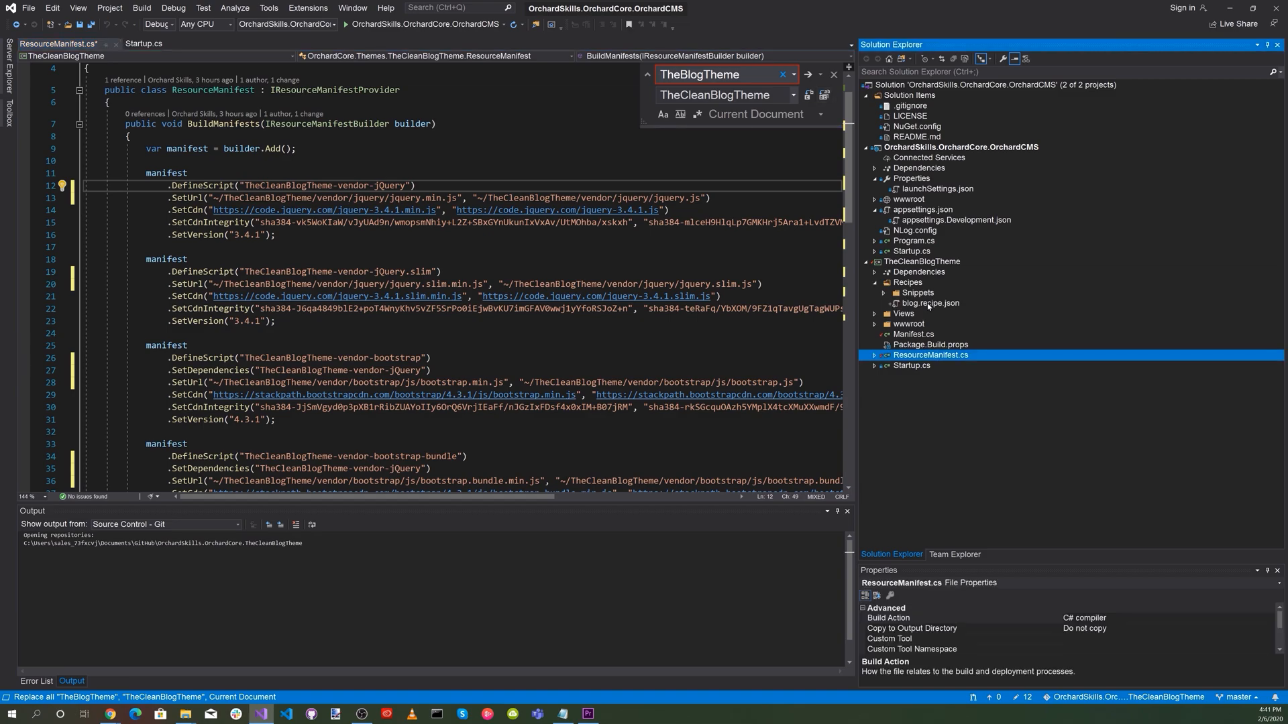
click(928, 304)
right_click(916, 307)
click(954, 436)
key(Home)
text(clean)
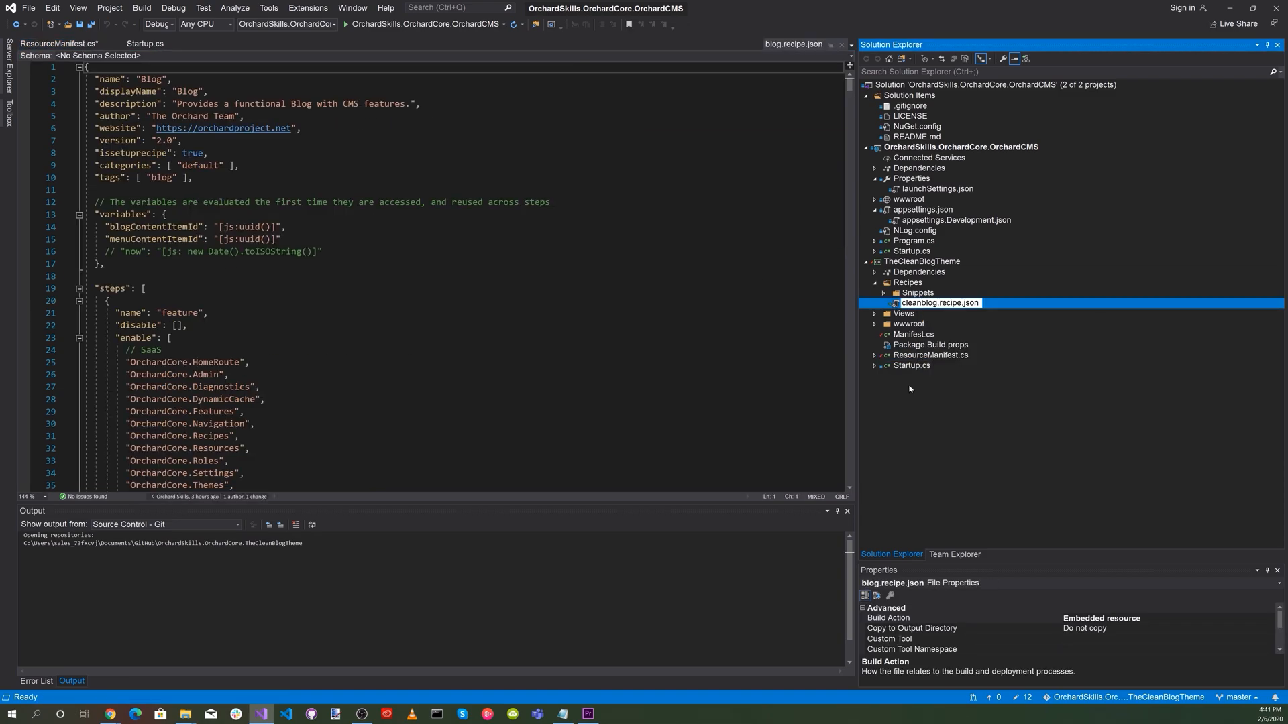
click(764, 352)
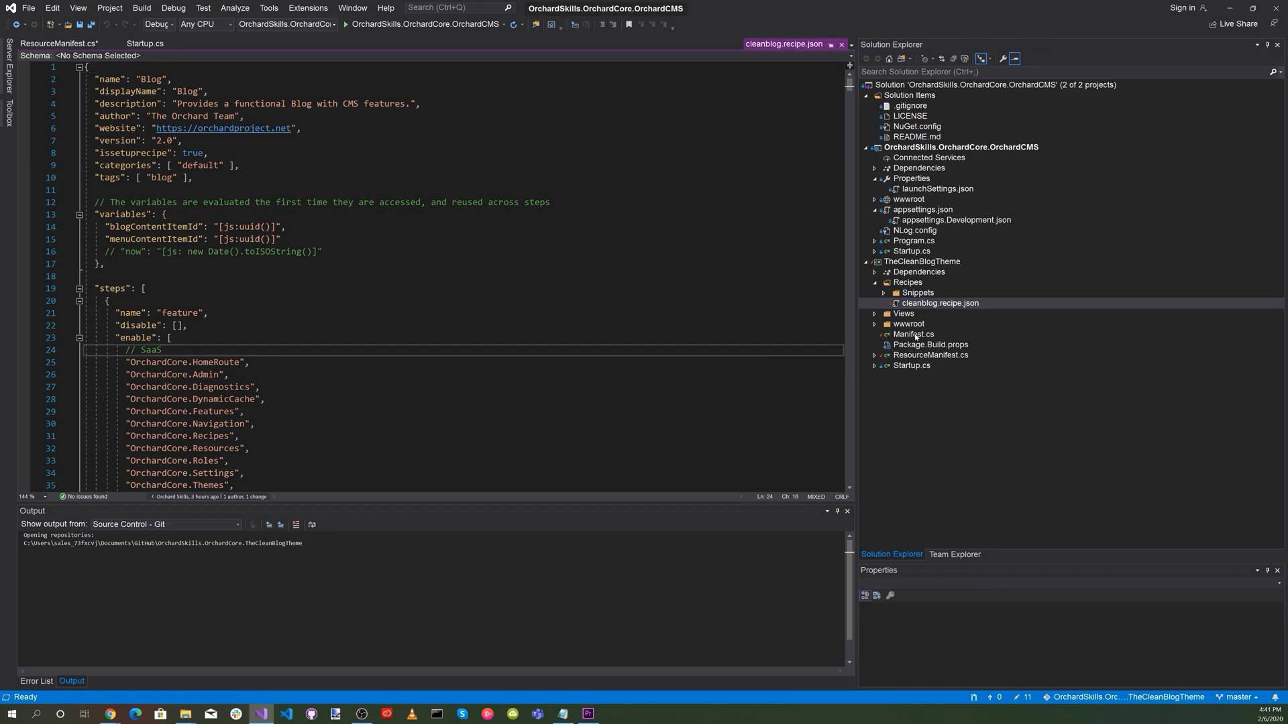
In the theme's Manifest.cs, set Name to "The Clean Blog Theme" and Author to "Orchard Skills".
click(914, 335)
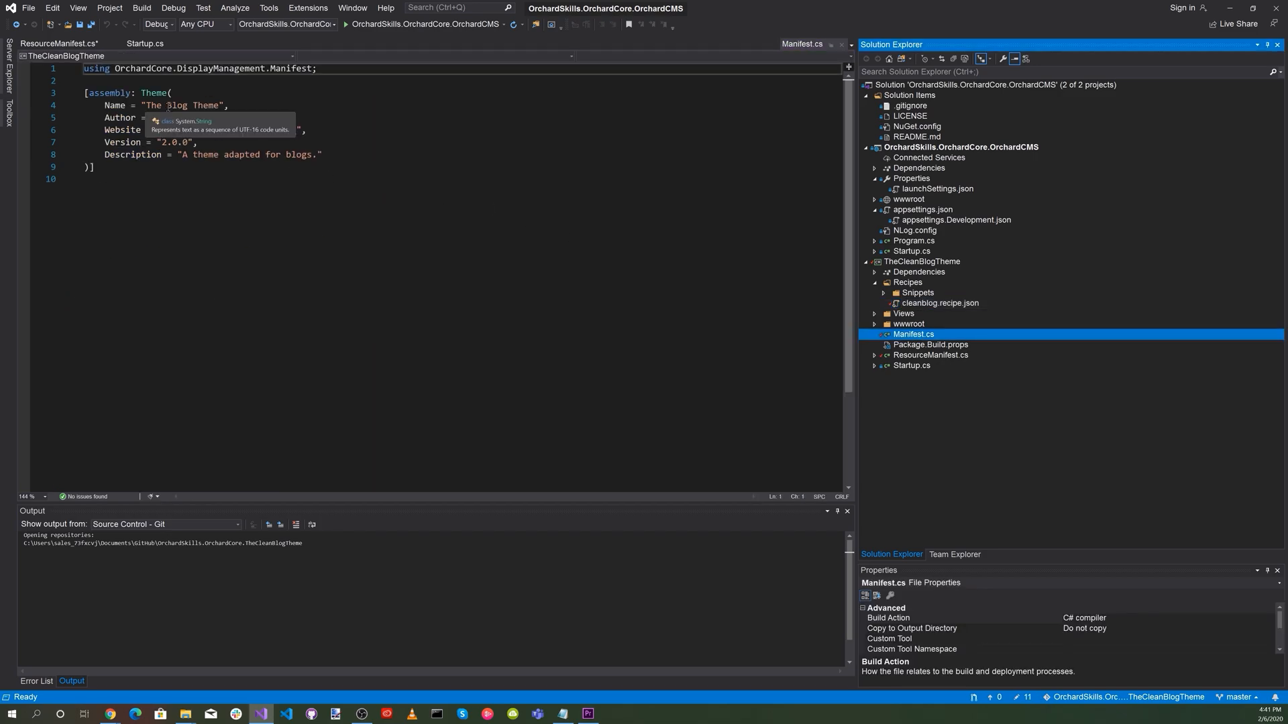
click(166, 105)
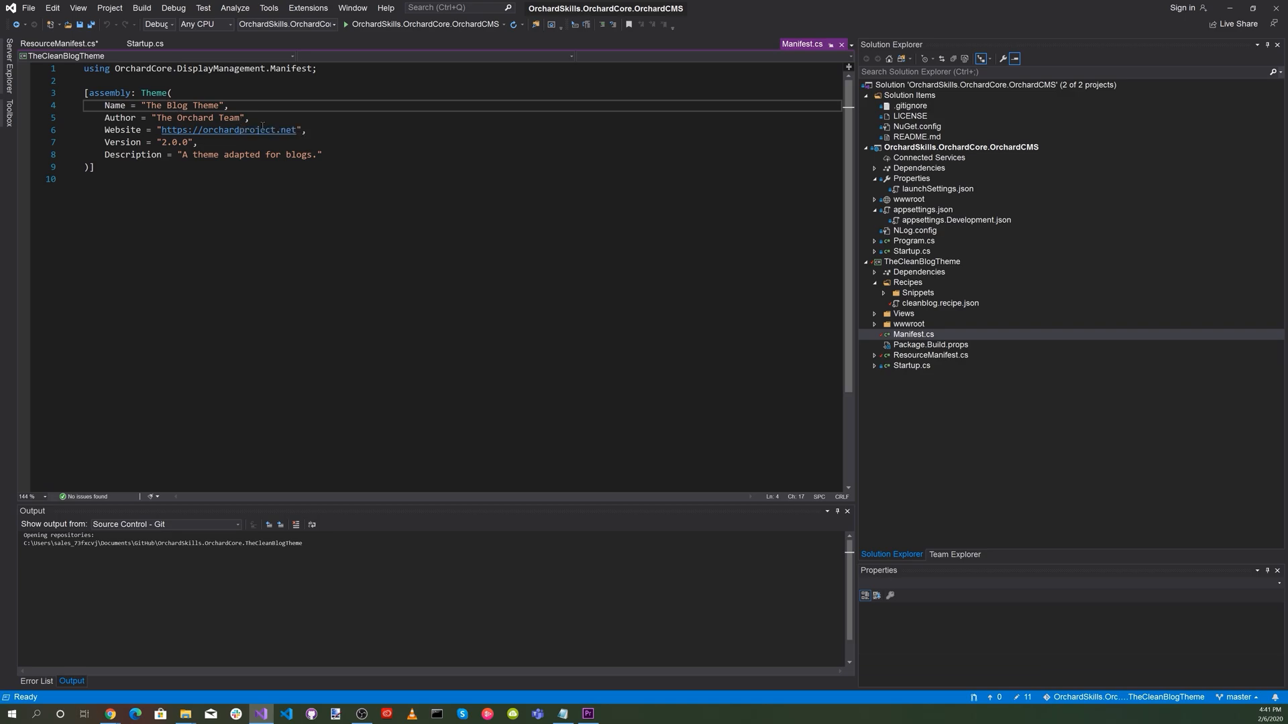
text(Clean)
click(157, 117)
drag(157, 117, 238, 120)
text(Orchard)
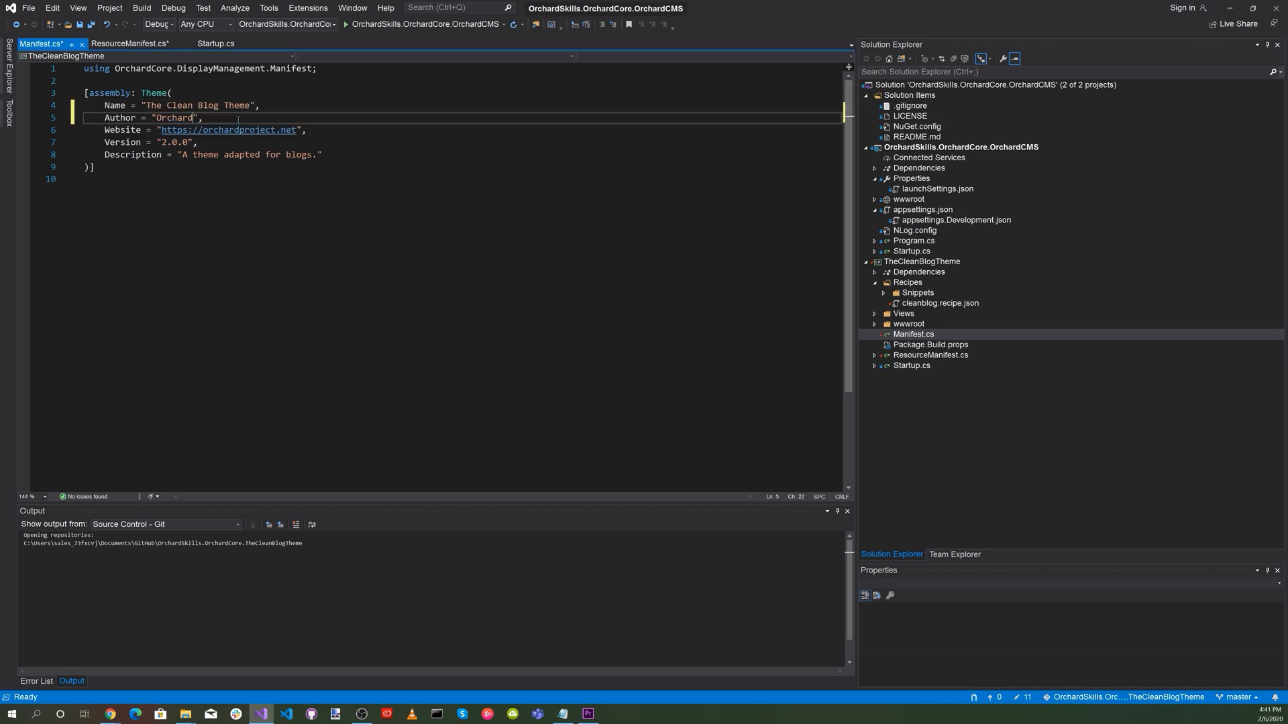
text( Skills)
click(304, 130)
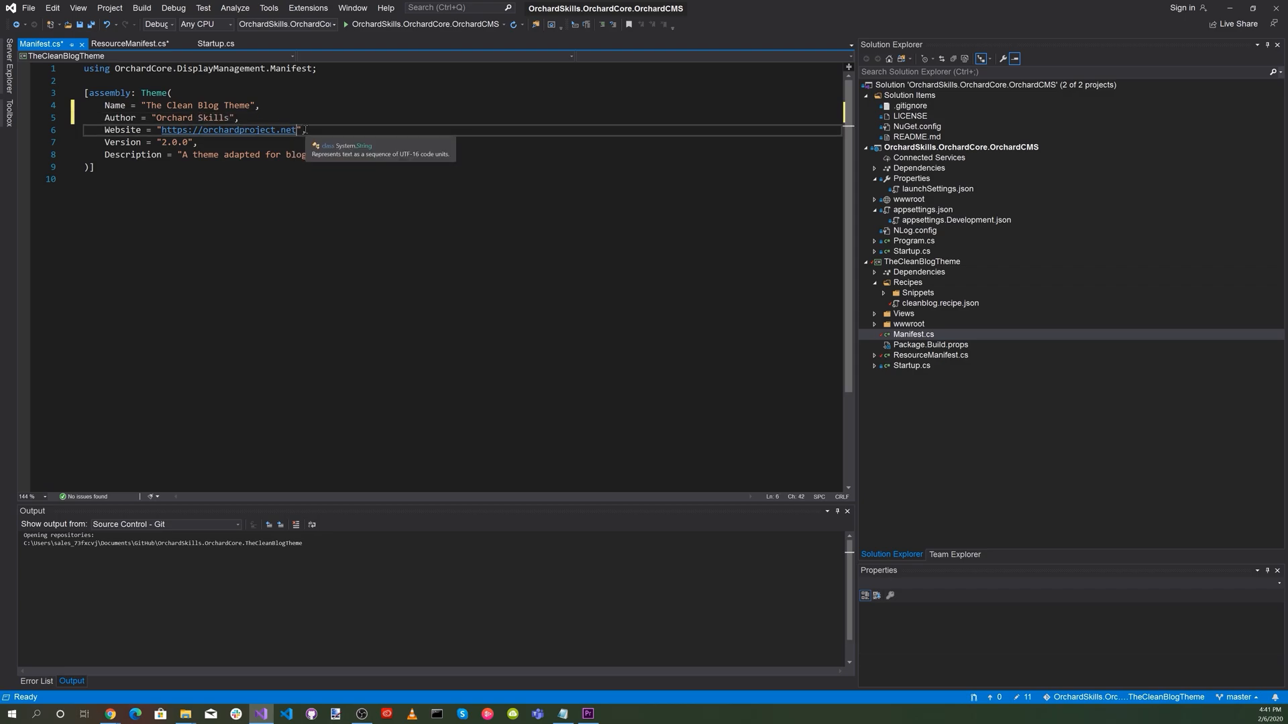
key(BackSpace)
key(BackSpace)
key(BackSpace)
key(BackSpace)
key(BackSpace)
key(BackSpace)
key(BackSpace)
key(BackSpace)
key(BackSpace)
key(BackSpace)
key(BackSpace)
key(BackSpace)
key(BackSpace)
key(BackSpace)
key(BackSpace)
key(BackSpace)
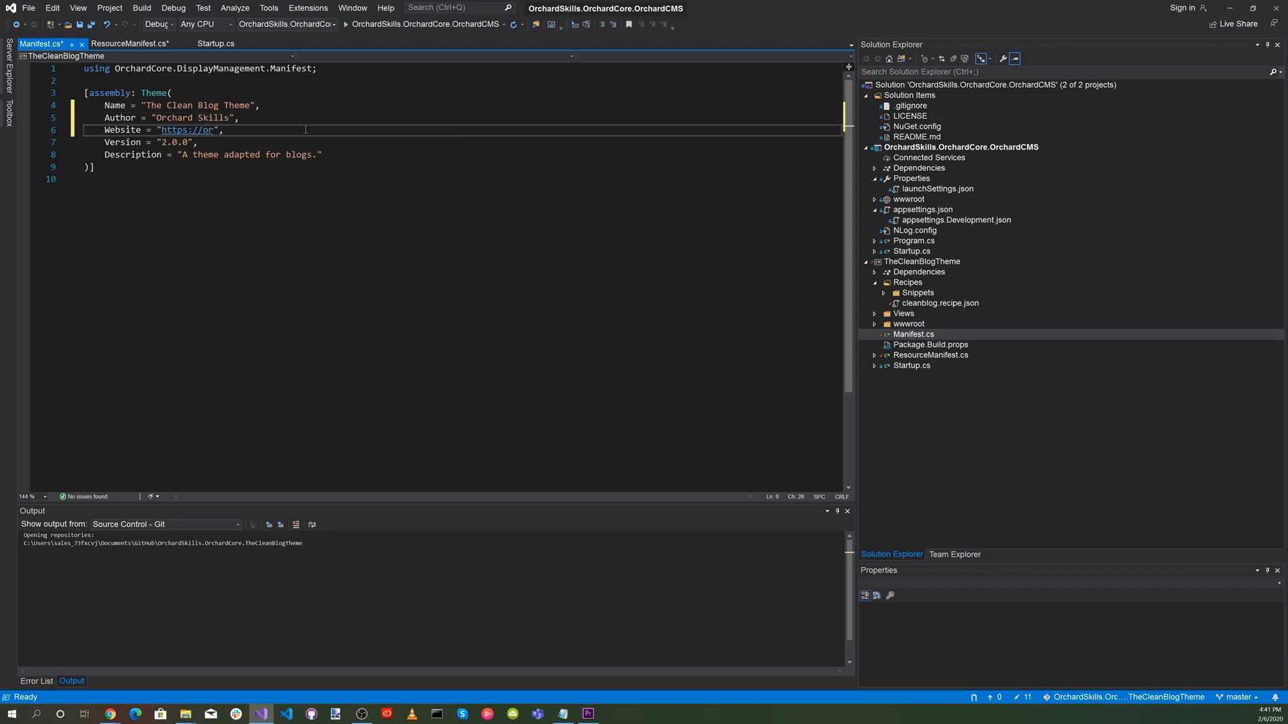
key(BackSpace)
key(BackSpace)
text(OrchardSkills.com)
Set the manifest's Description to "A Custromizable theme adapted for blogs." and save all files.
click(193, 155)
text(Custromizable)
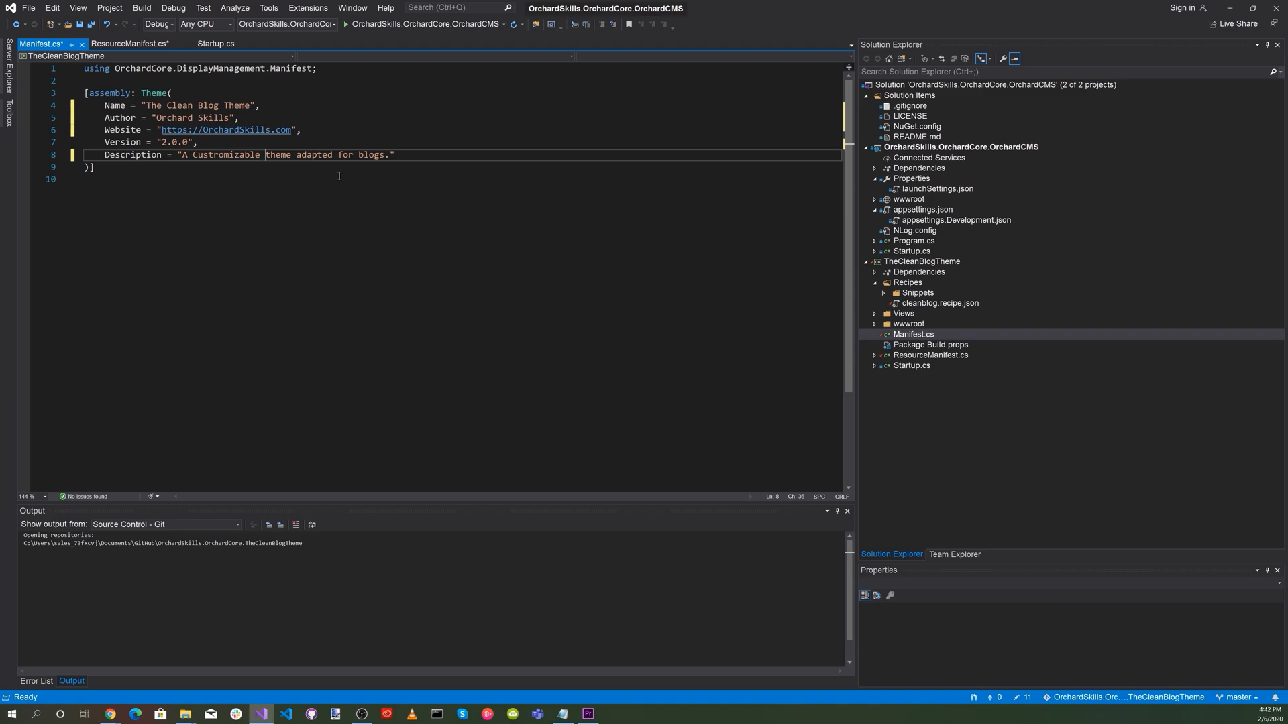
key(ctrl+shift+s)
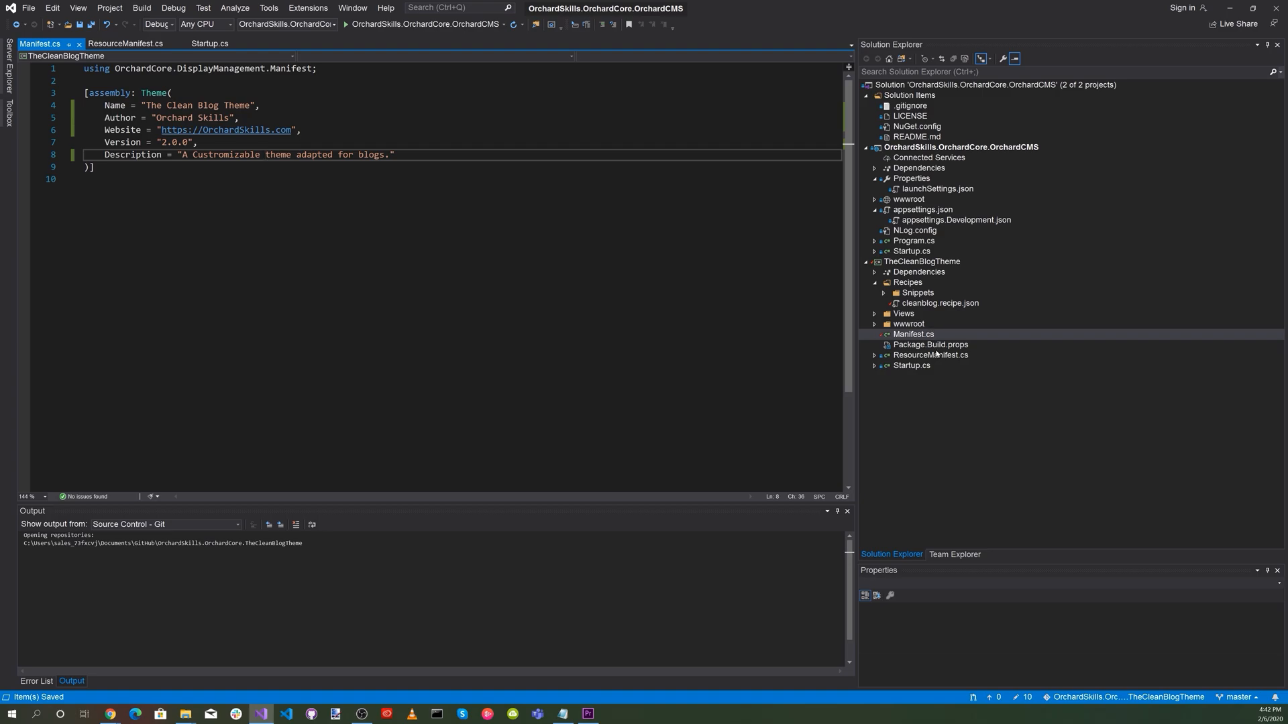
In Views/Shared/NotFound.liquid, change the header background image path to ~/TheCleanBlogTheme/img/post-bg.jpg and save the file.
click(894, 333)
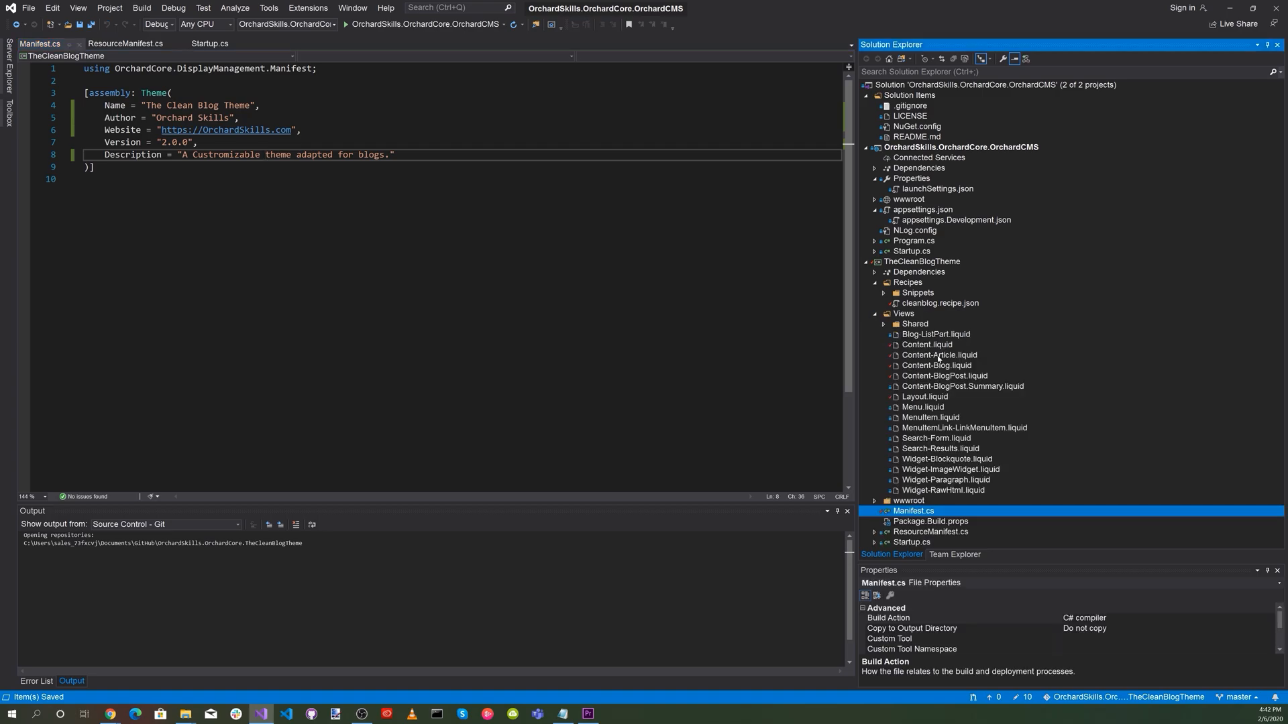
click(883, 325)
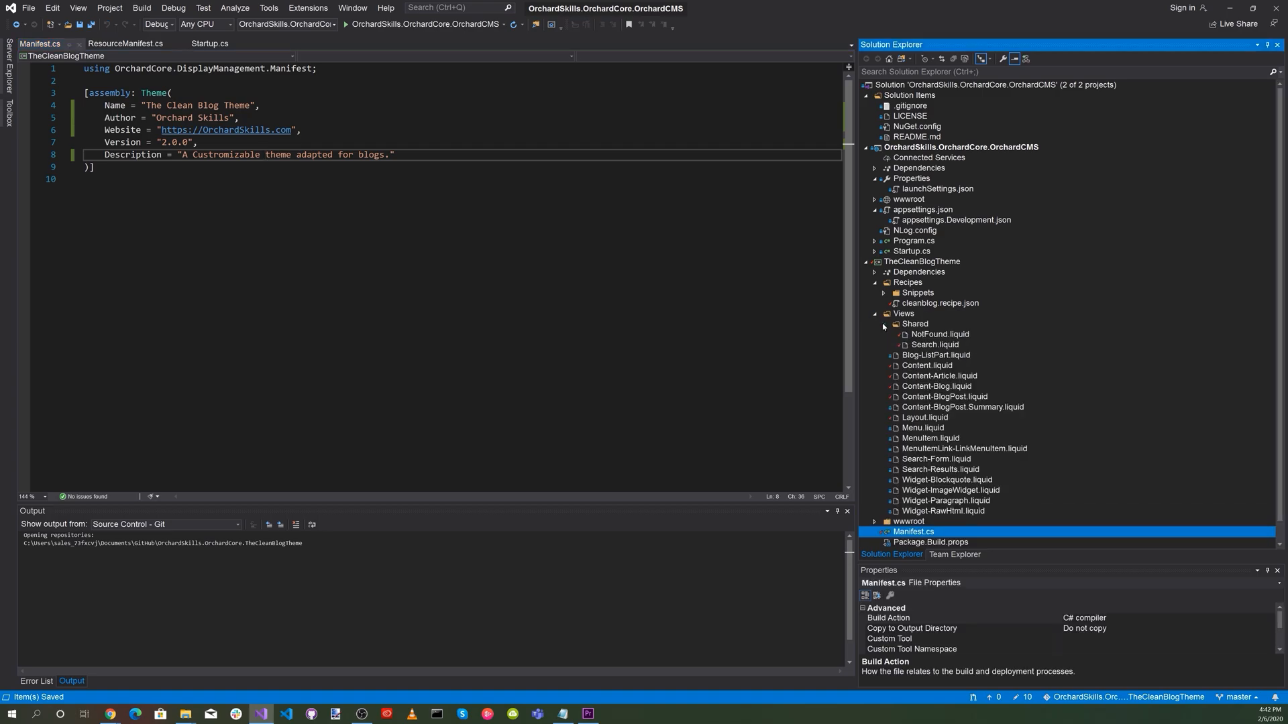
click(932, 334)
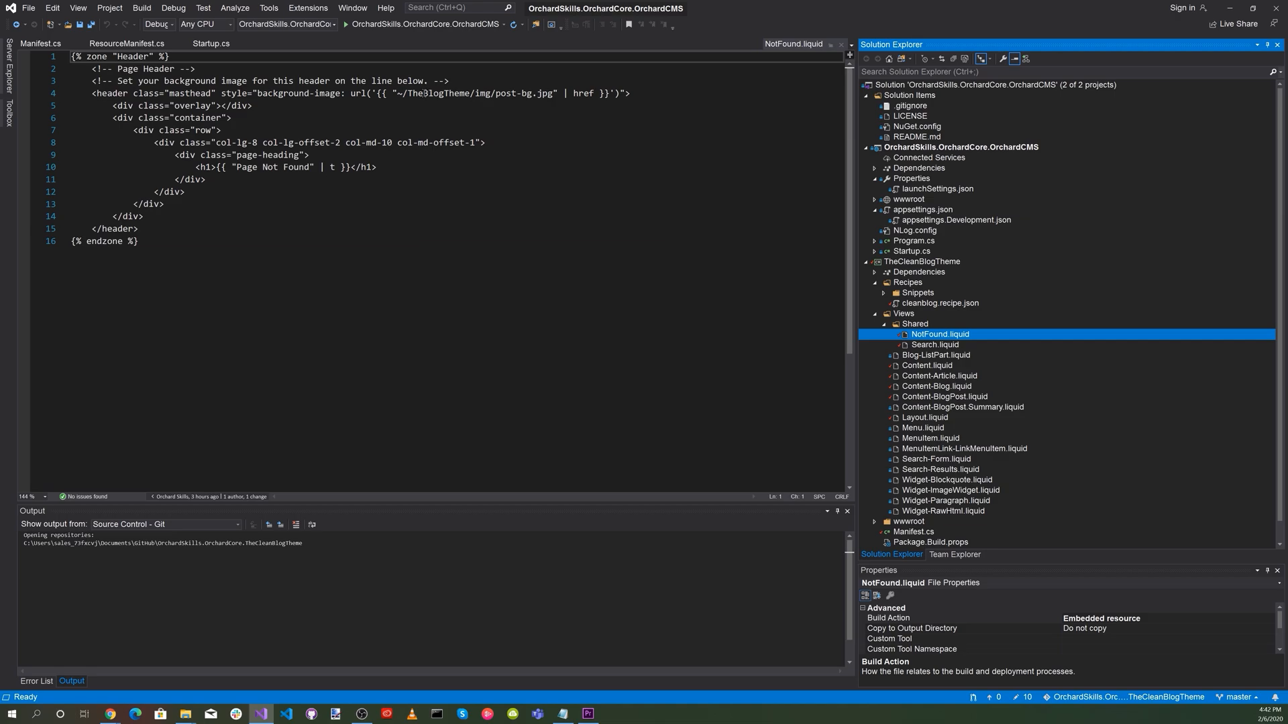
click(425, 93)
text(Clean)
key(ctrl+s)
Change TheBlogTheme to TheCleanBlogTheme in the header background image paths of Search.liquid and Content.liquid.
click(939, 345)
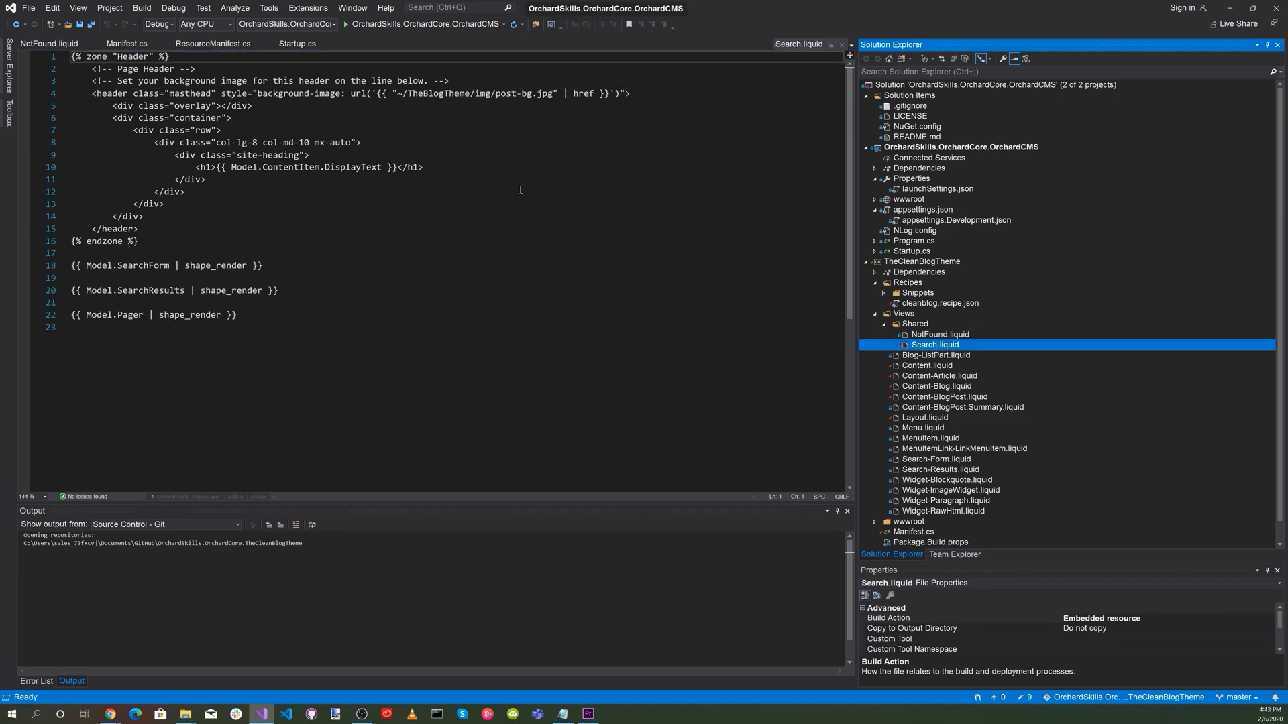
click(426, 93)
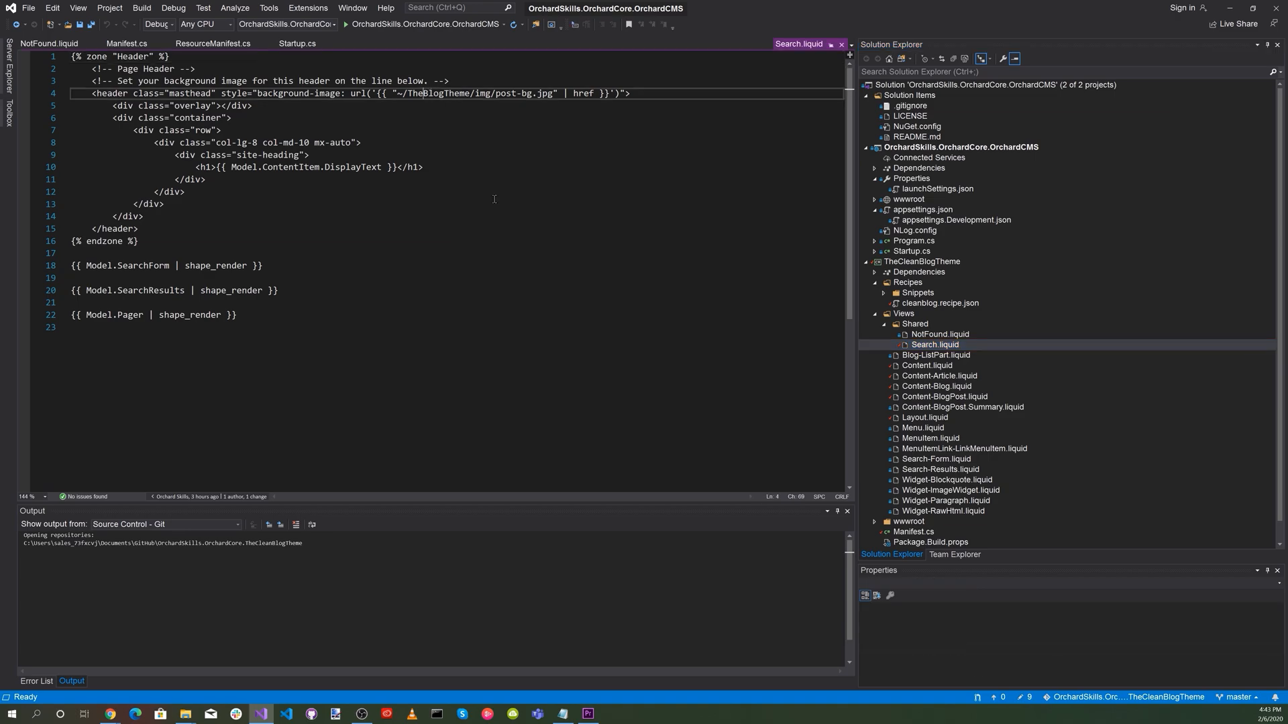
click(930, 357)
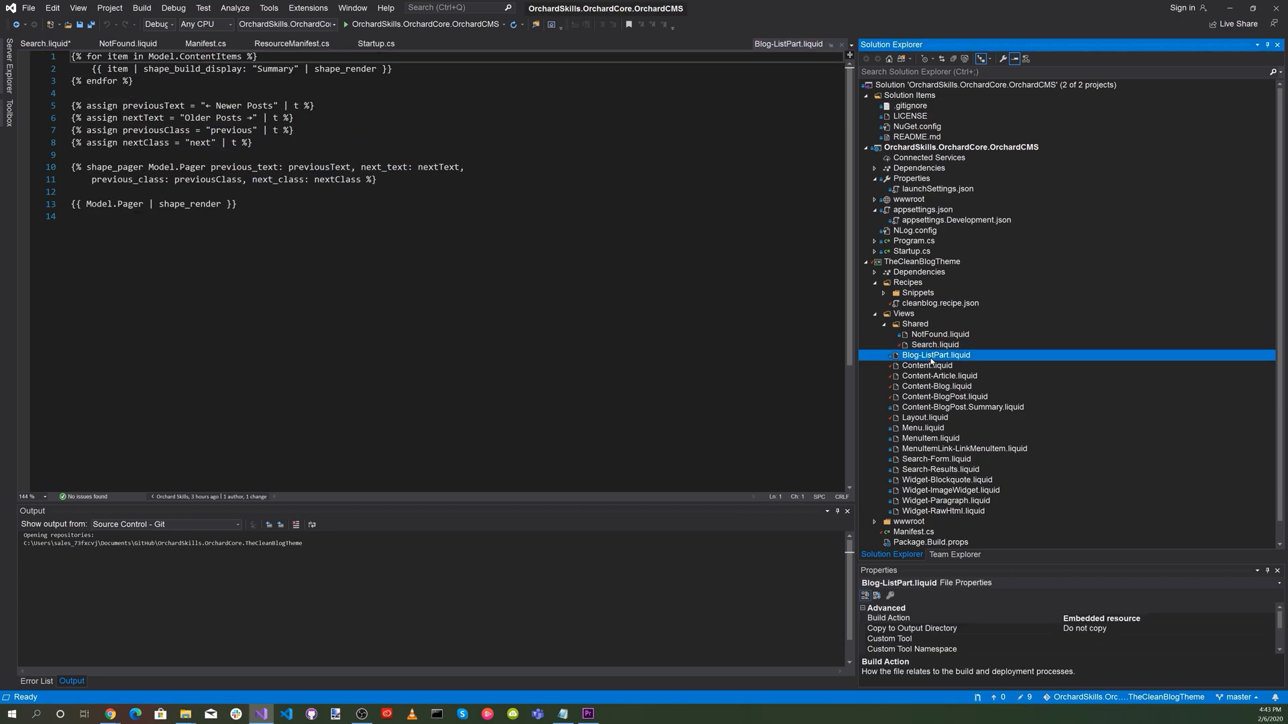
click(926, 367)
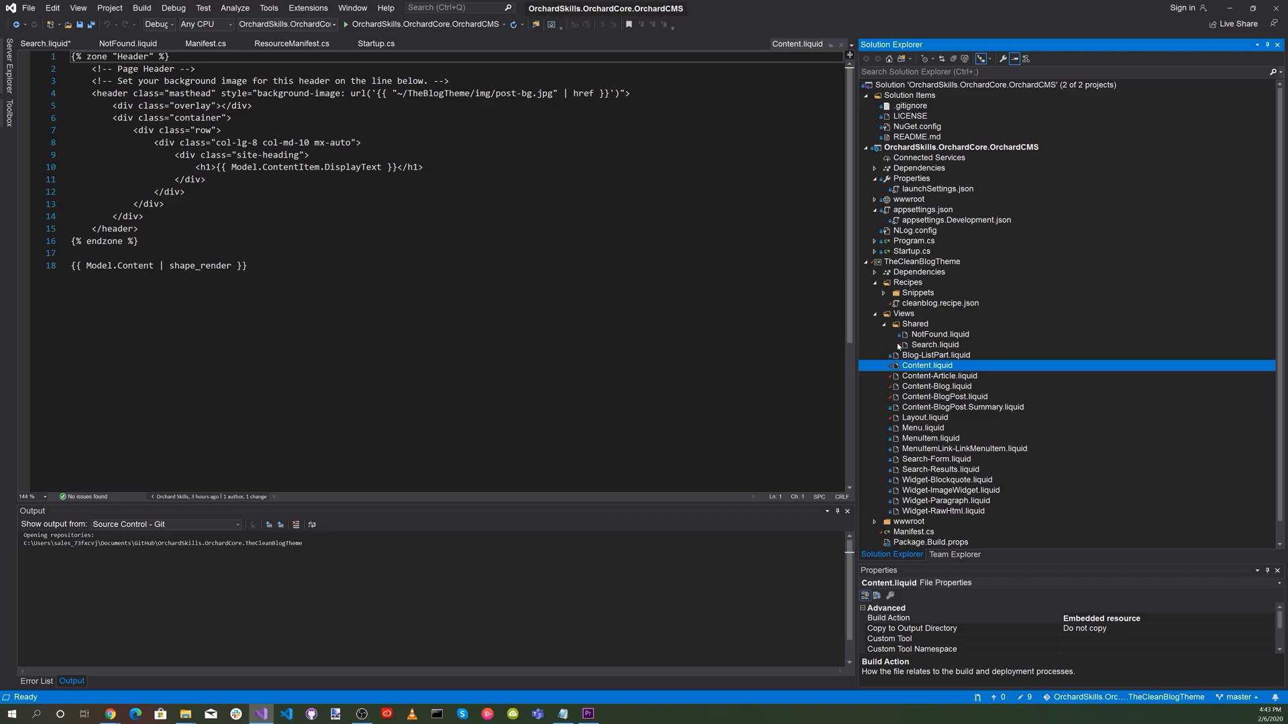
click(423, 92)
text(Clean)
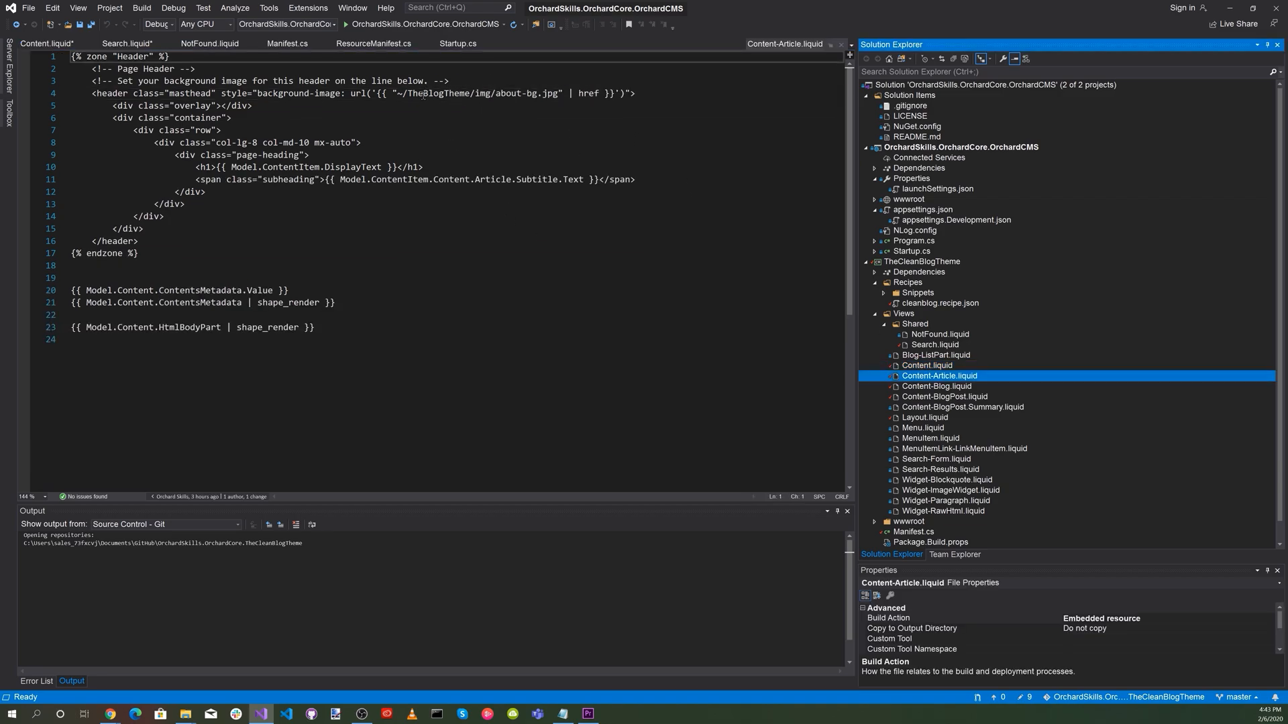
Change TheBlogTheme to TheCleanBlogTheme in the header background image paths of Content-Article.liquid, Content-Blog.liquid and Content-BlogPost.liquid.
click(423, 92)
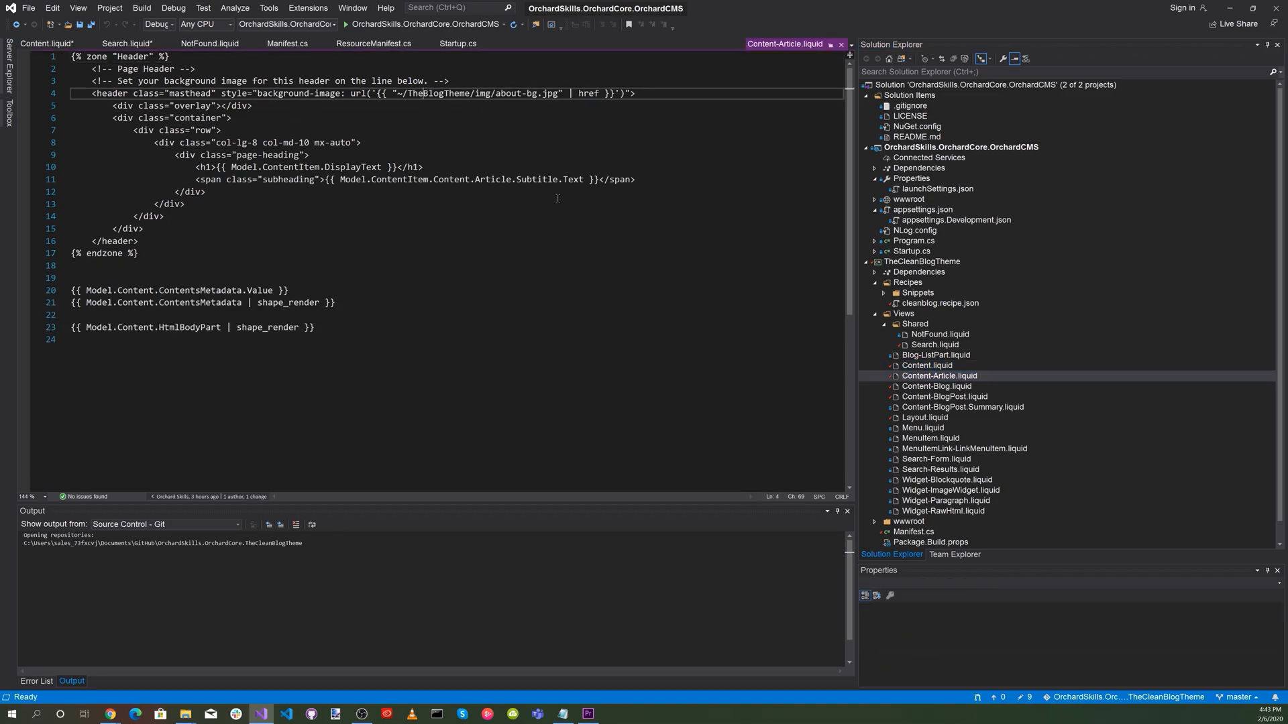
text(Clean)
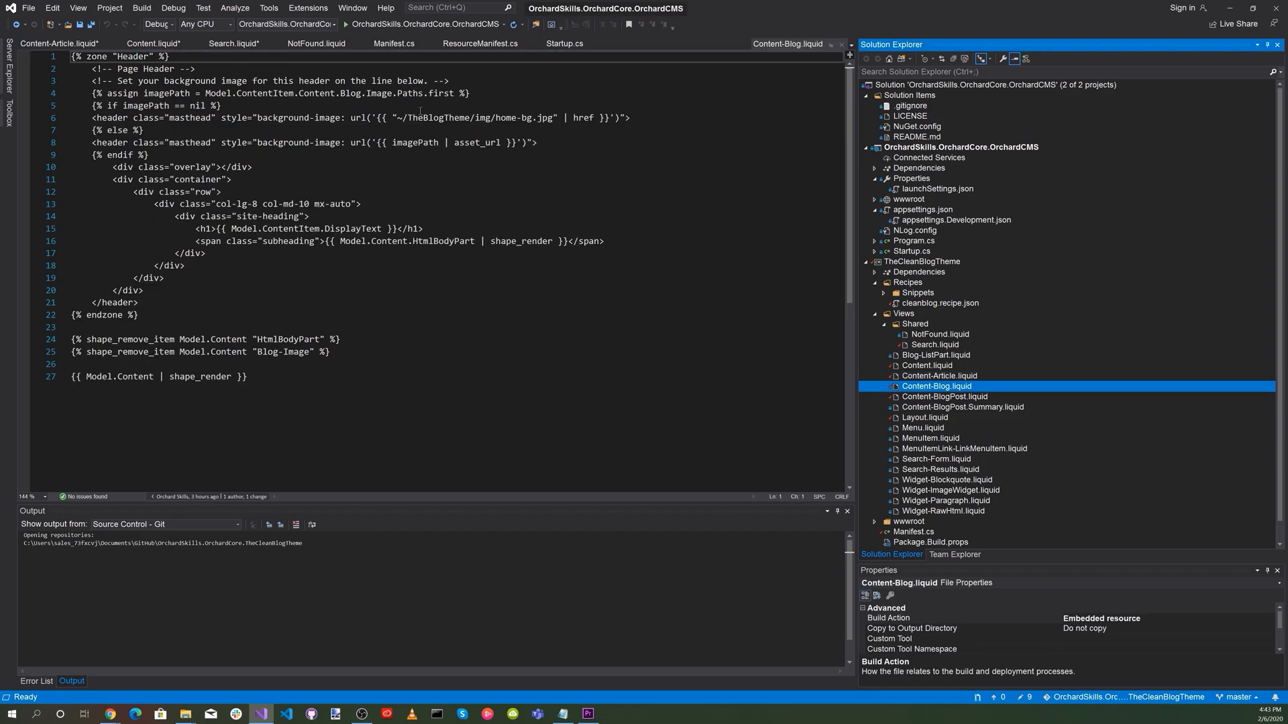
click(424, 117)
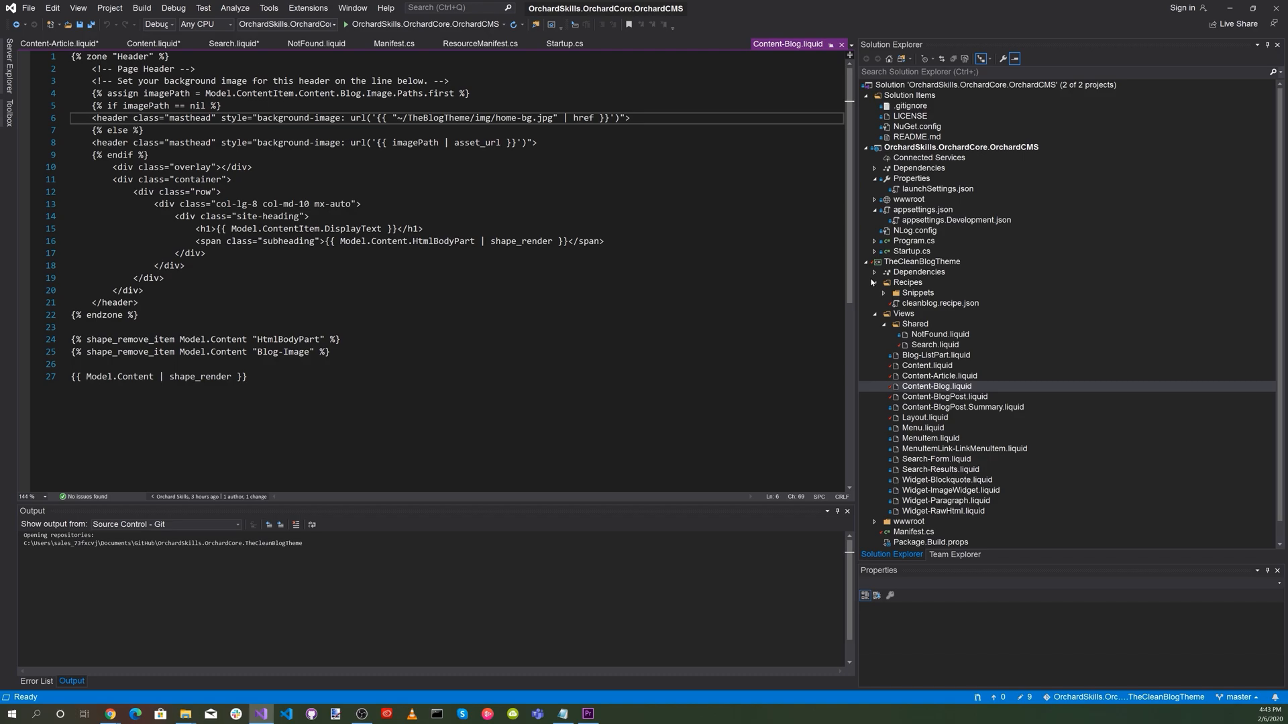
text(Clean)
click(952, 397)
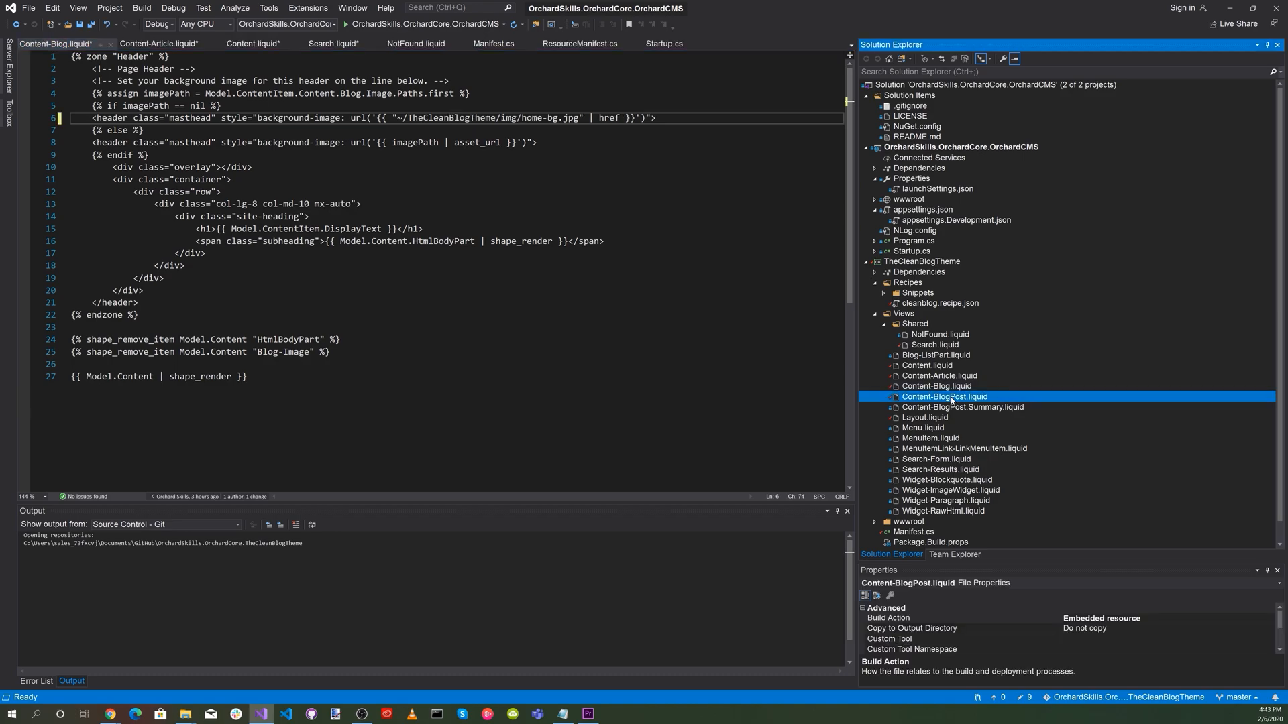
click(421, 118)
text(Clean)
Replace every occurrence of theblogtheme with TheCleanBlogTheme in Layout.liquid.
click(946, 407)
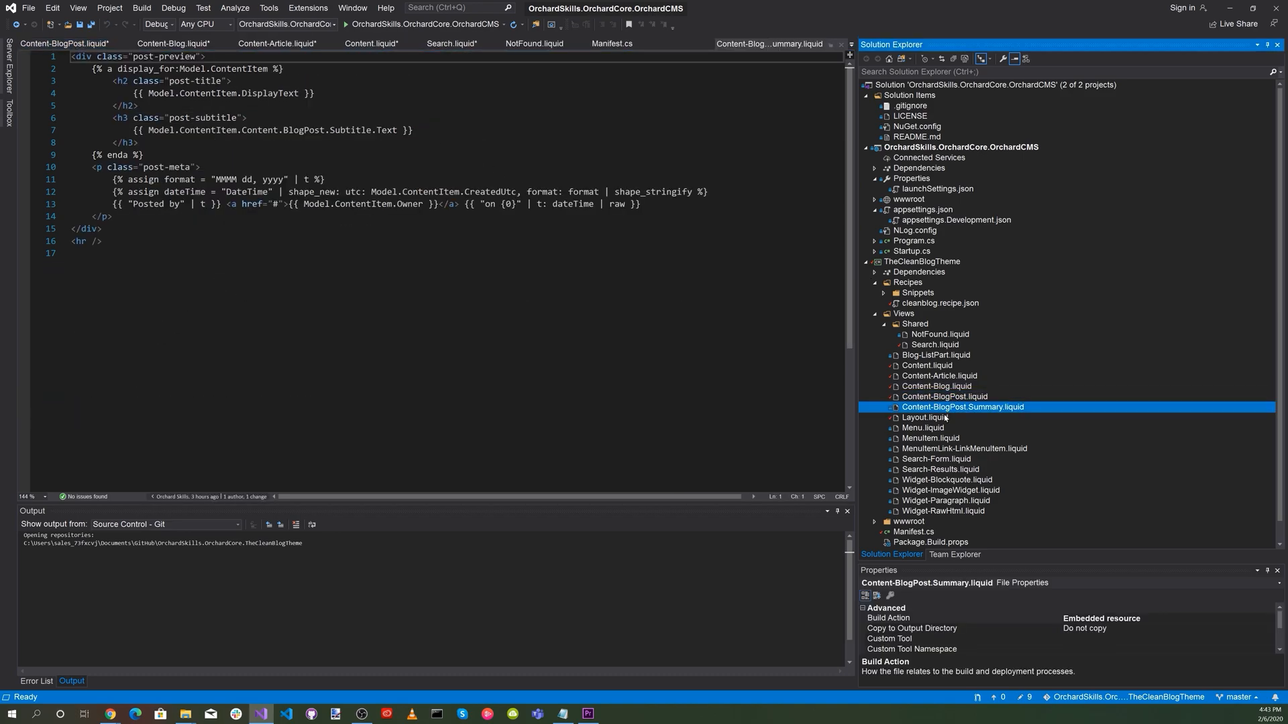
click(940, 418)
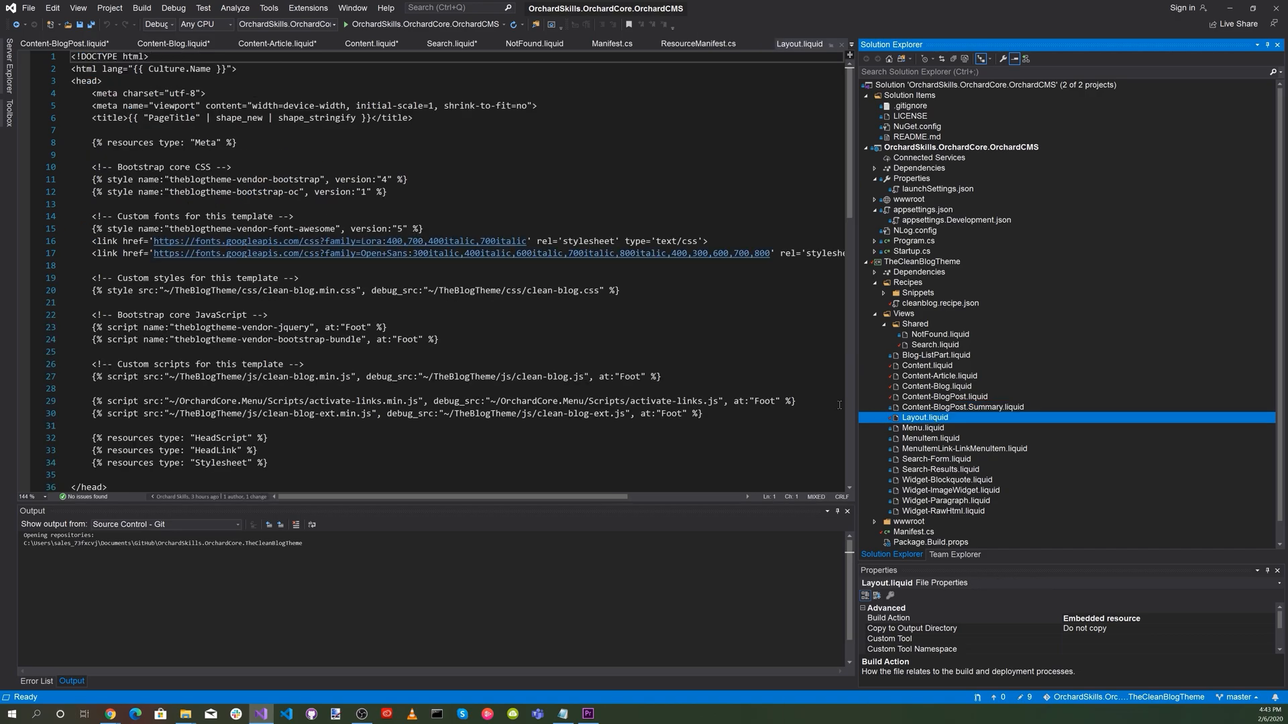
drag(169, 179, 233, 180)
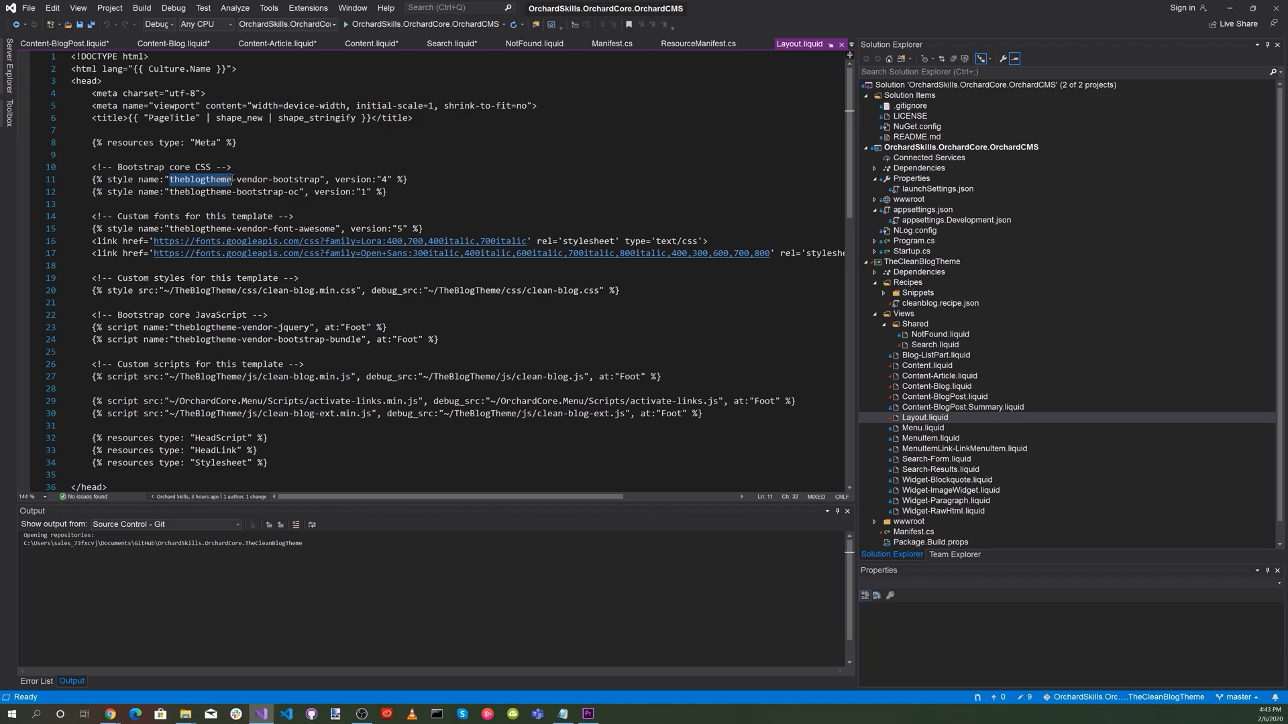
click(53, 8)
click(252, 42)
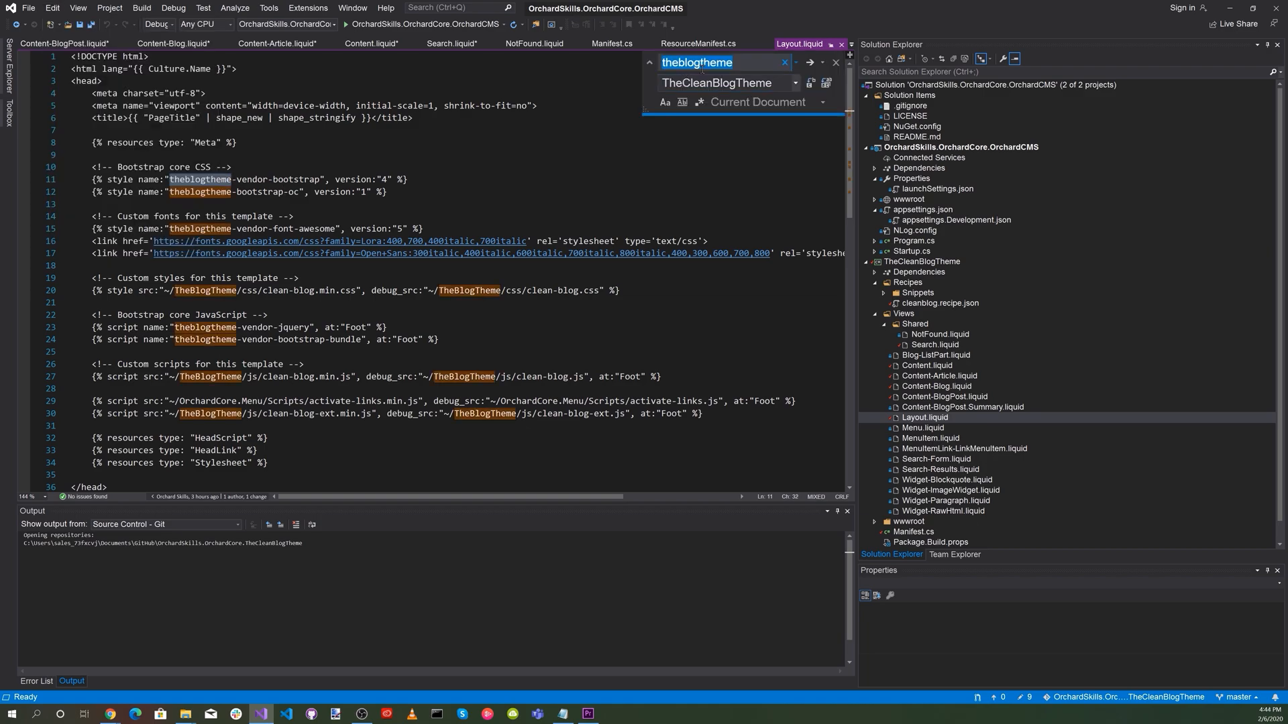
click(826, 82)
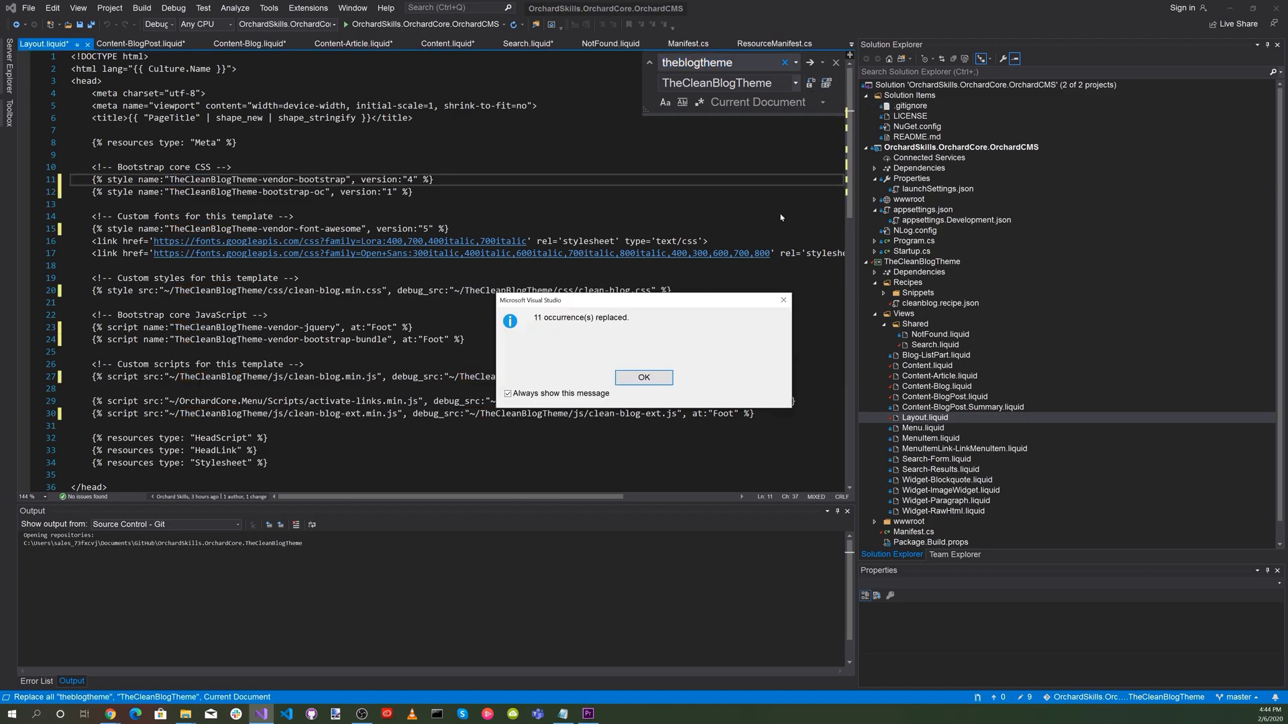
click(643, 378)
scroll(546, 370, down, 9)
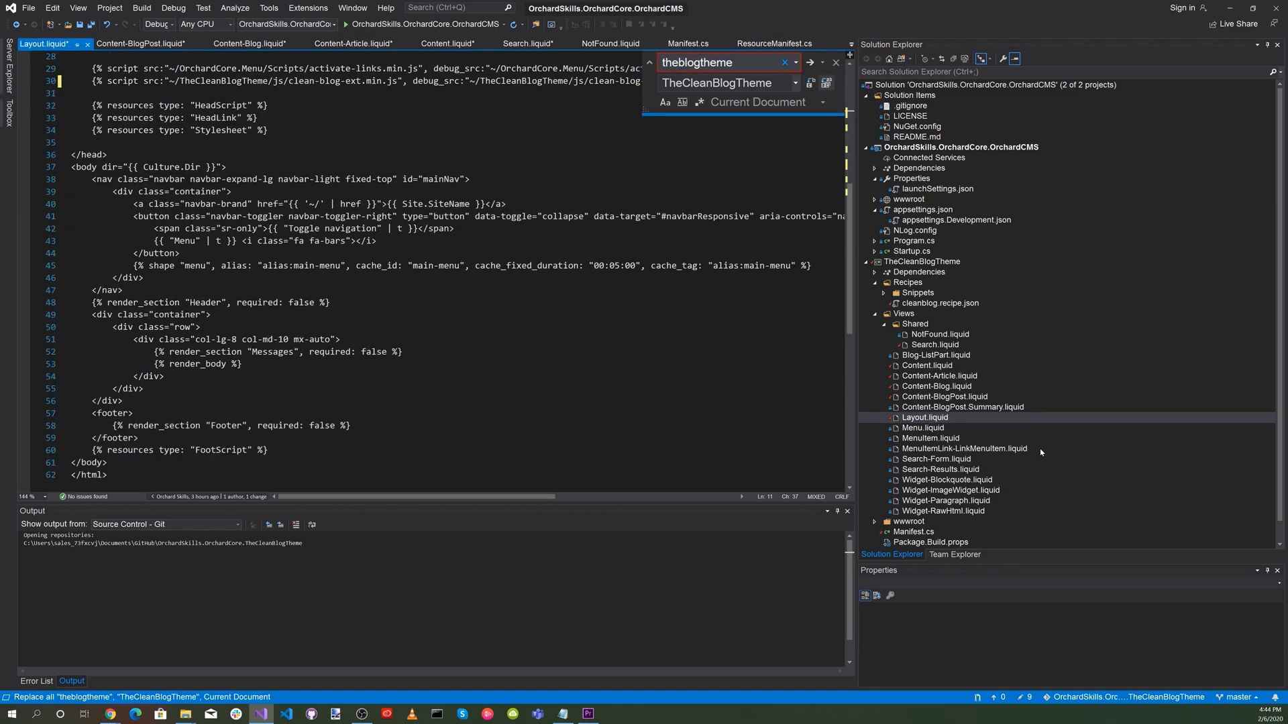
Examine the remaining view templates, from the menu files through the search and widget files, for references to TheBlogTheme.
click(931, 438)
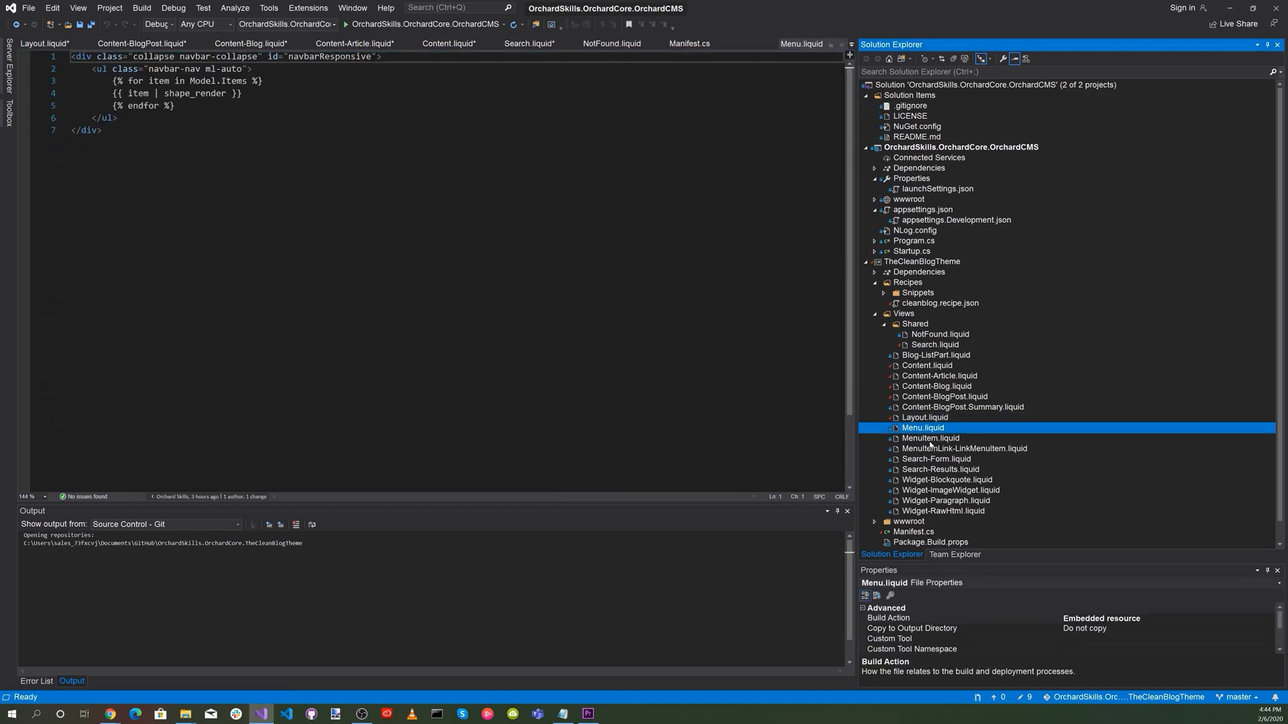
click(932, 449)
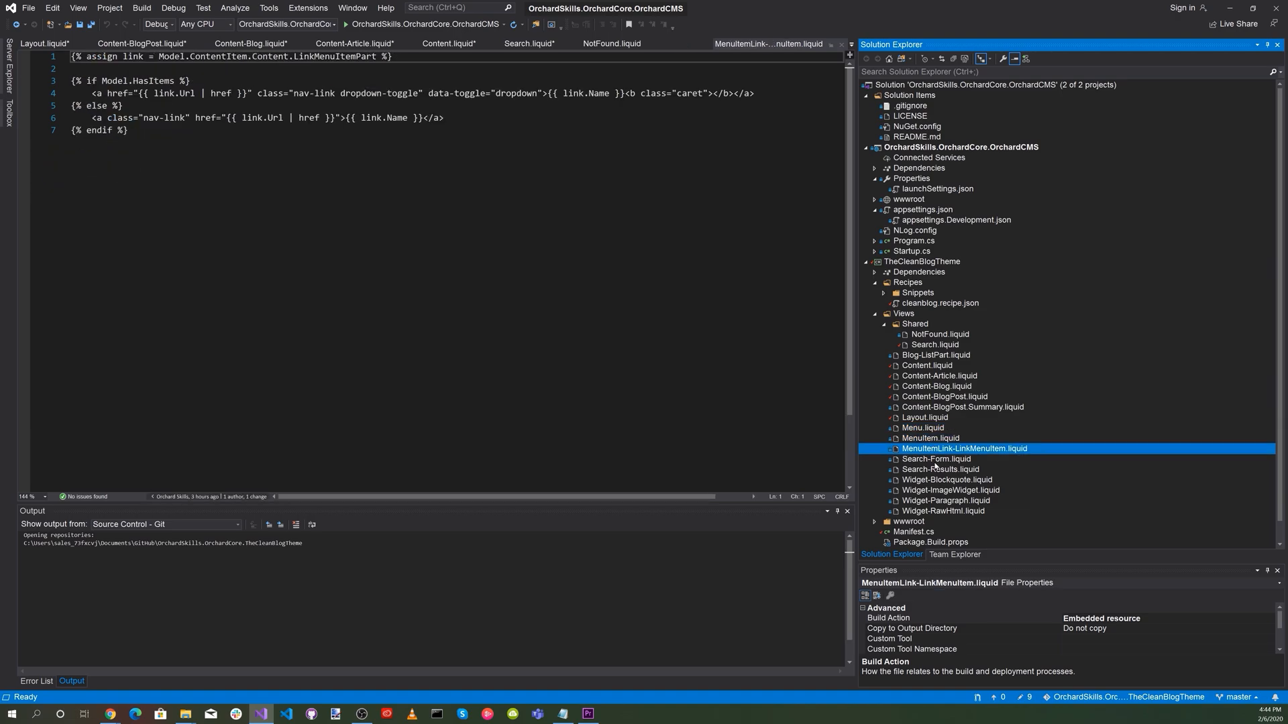
click(932, 459)
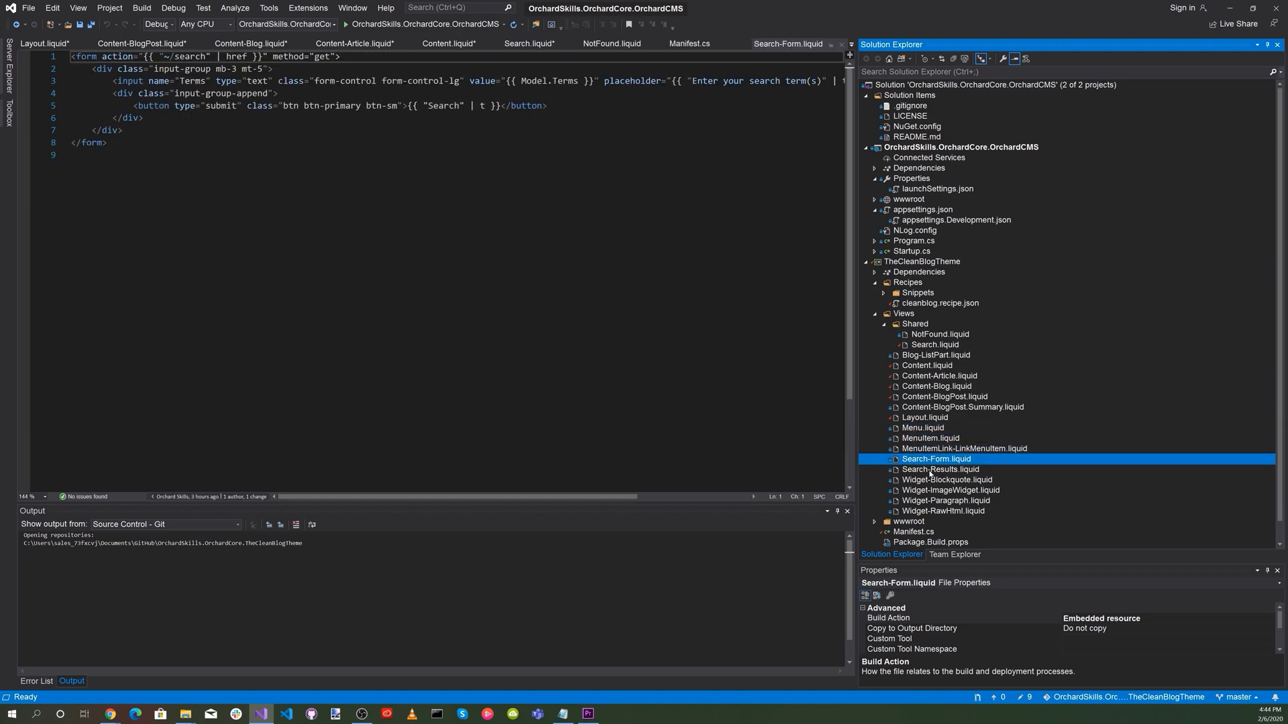
click(930, 472)
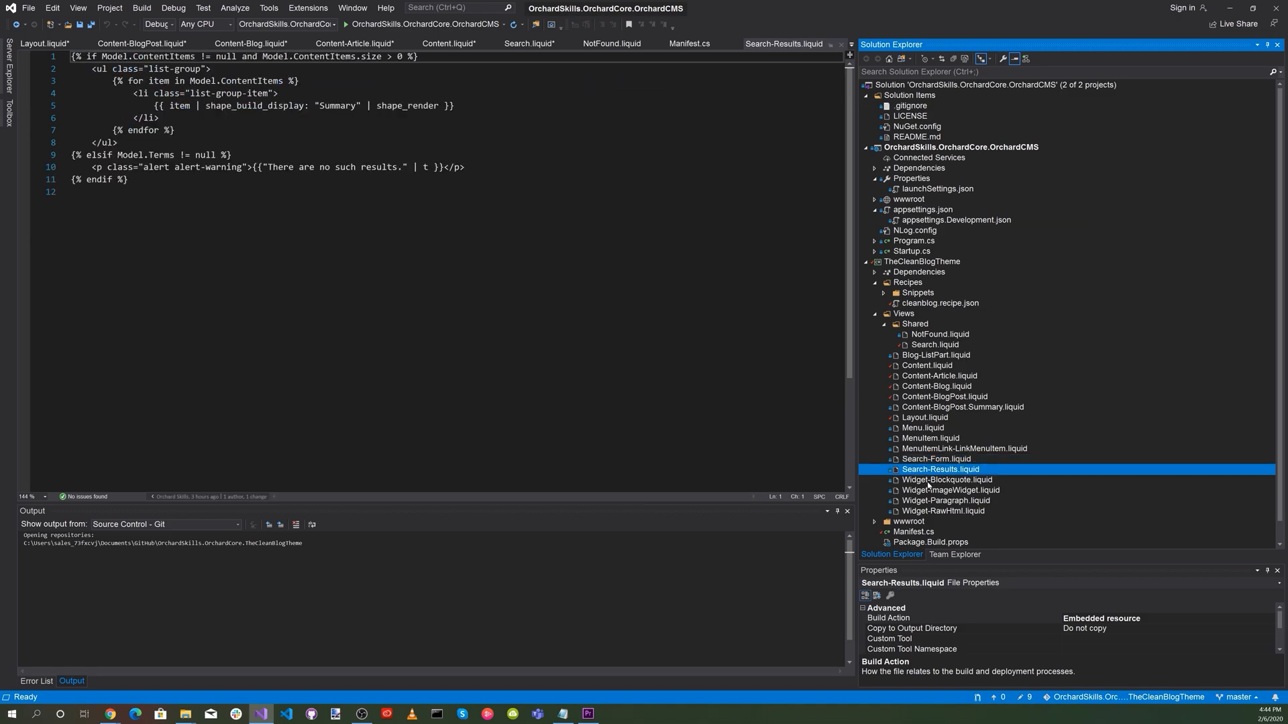
click(928, 482)
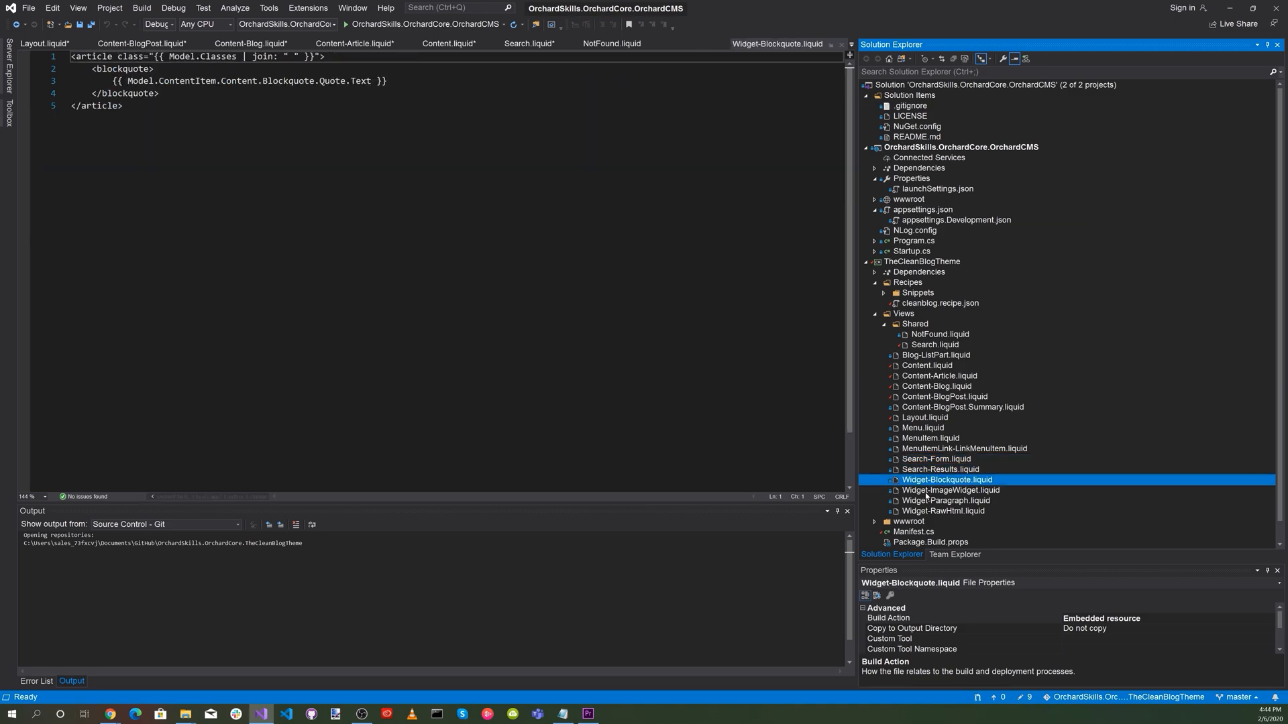
click(924, 492)
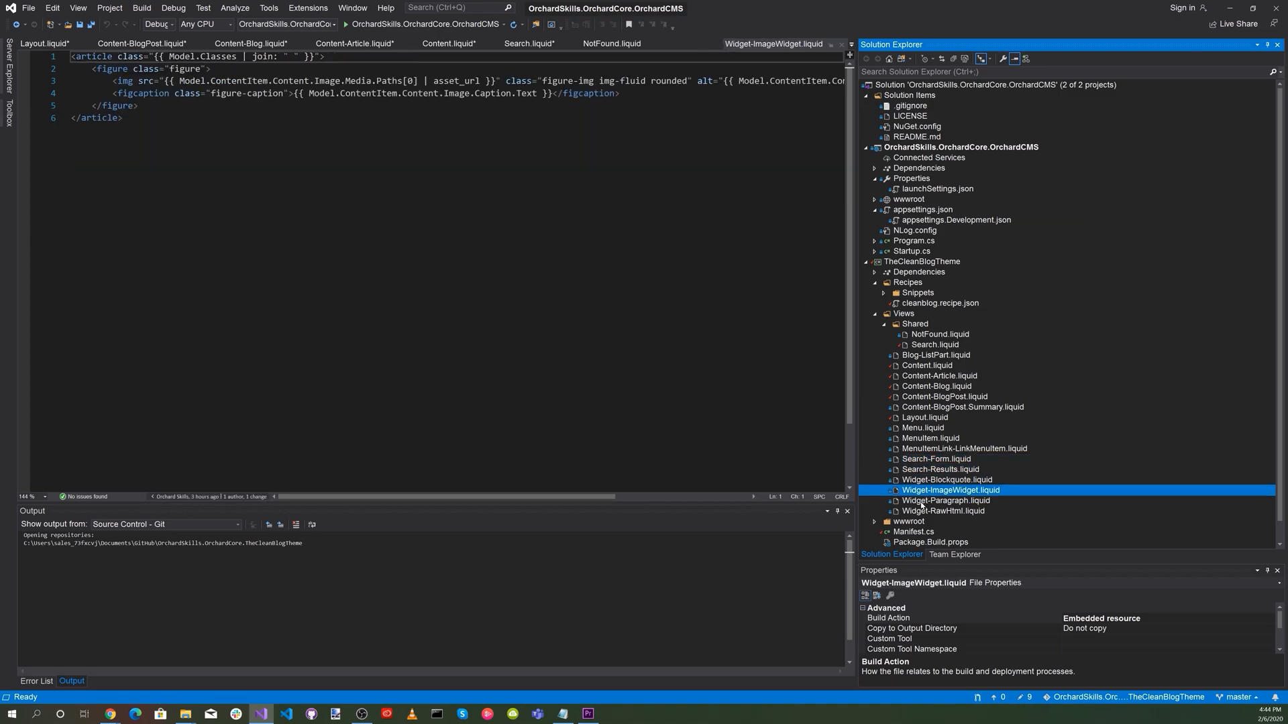
click(921, 503)
click(919, 513)
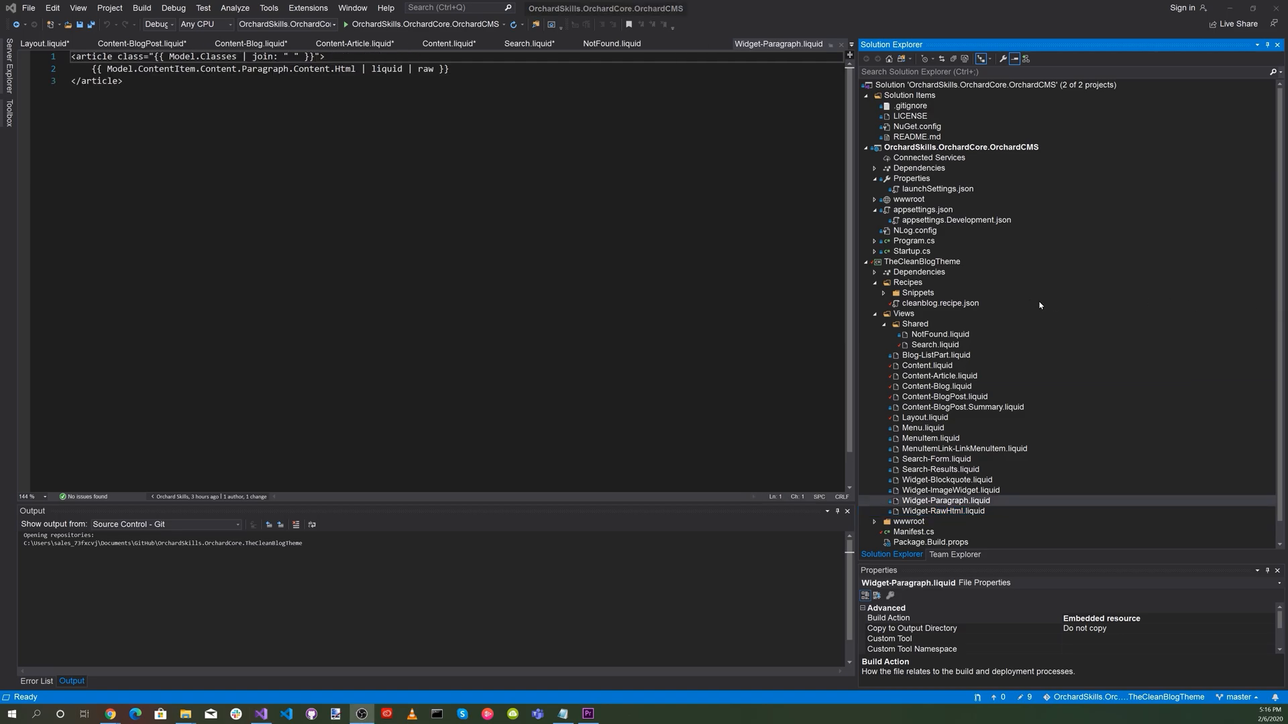
In cleanblog.recipe.json, set name and displayName to "Clean Blog" and the description to "Provides a Custimizable functional Blog with CMS features.".
click(920, 304)
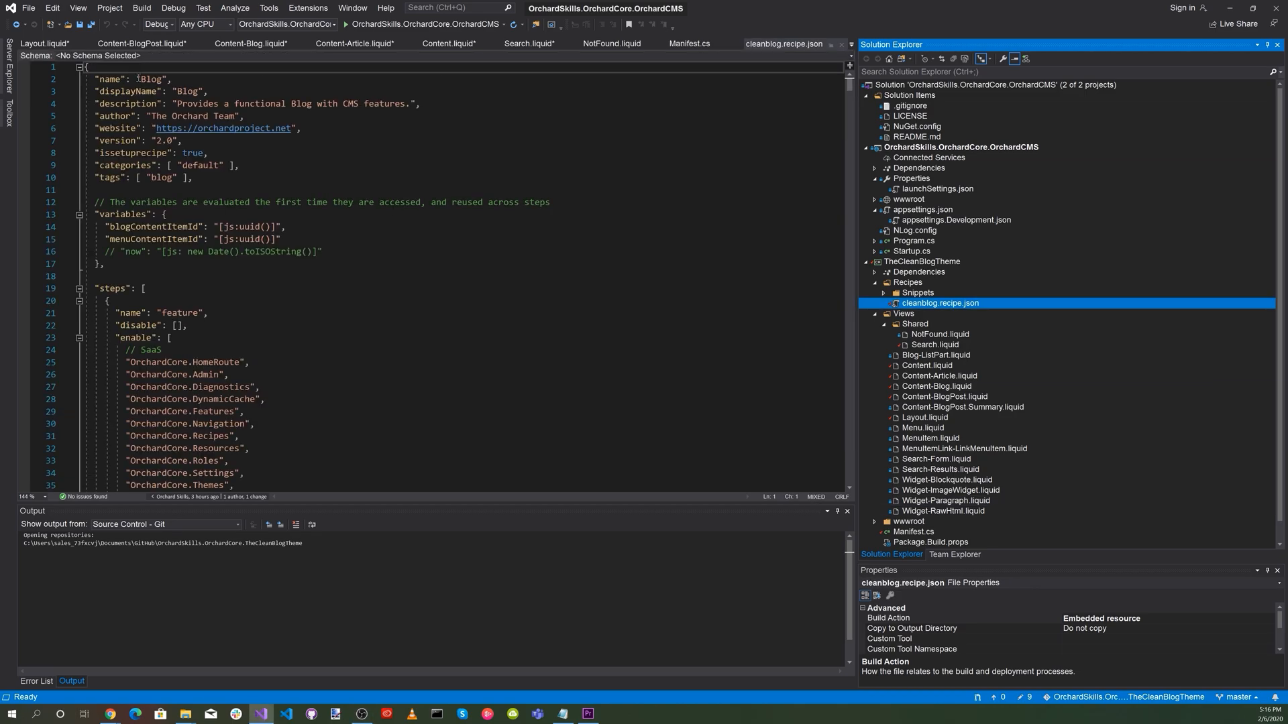
click(138, 79)
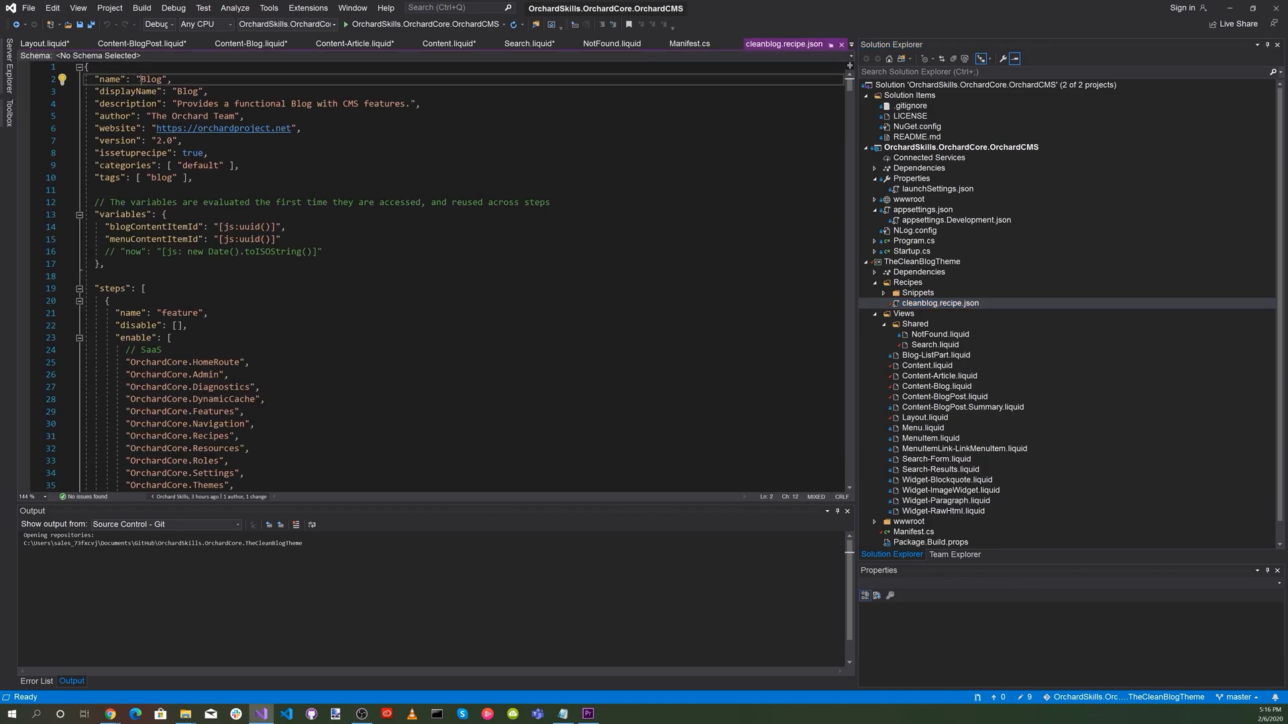
text(Clean)
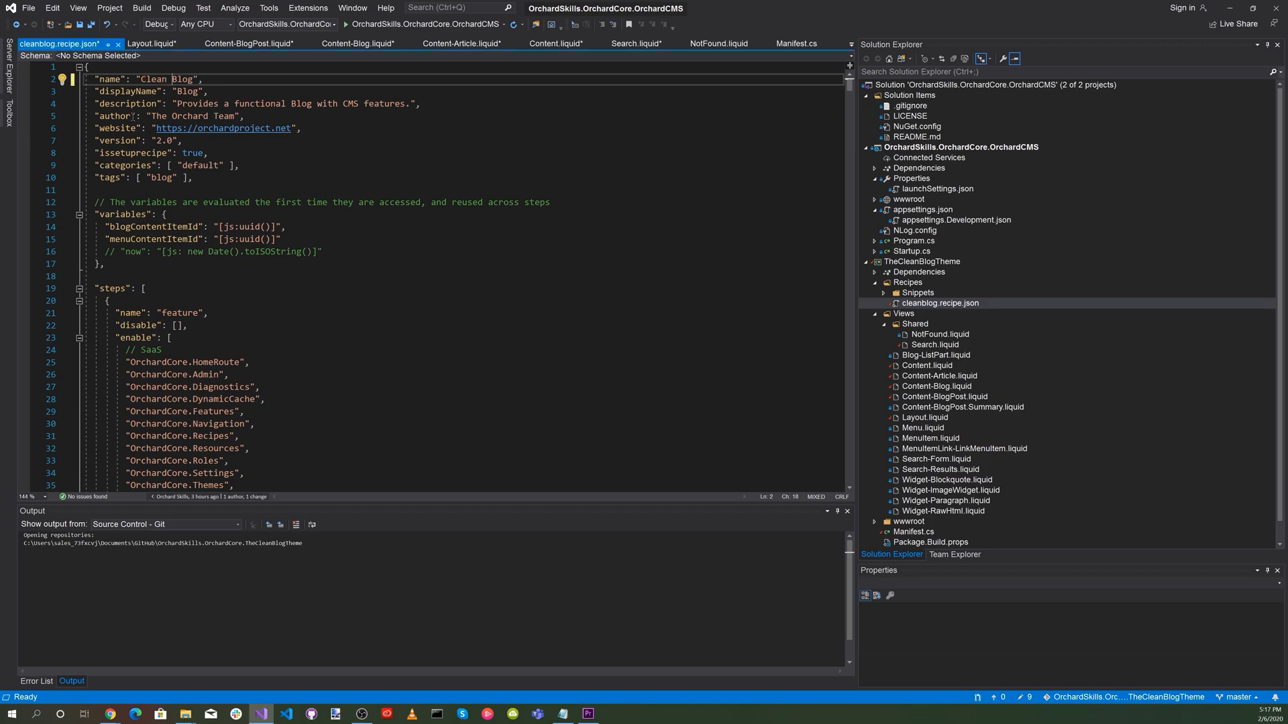
click(178, 91)
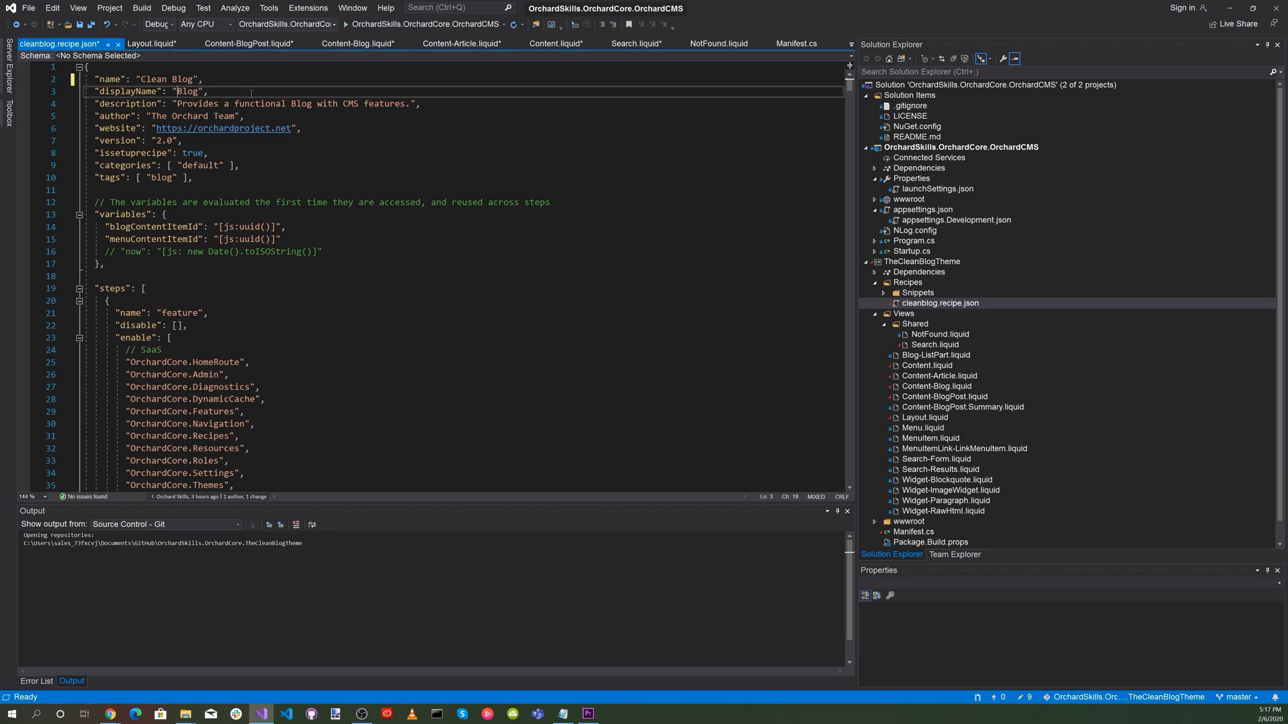
text(Clean)
click(234, 104)
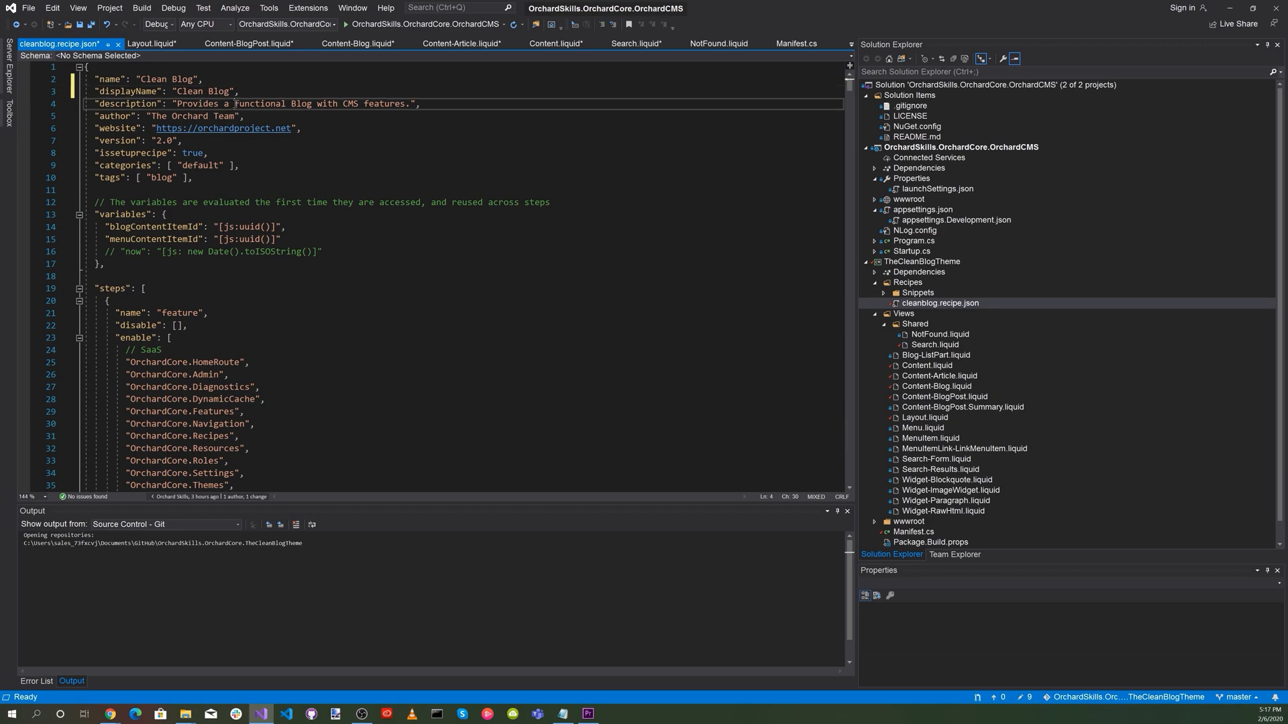
text(Customizable)
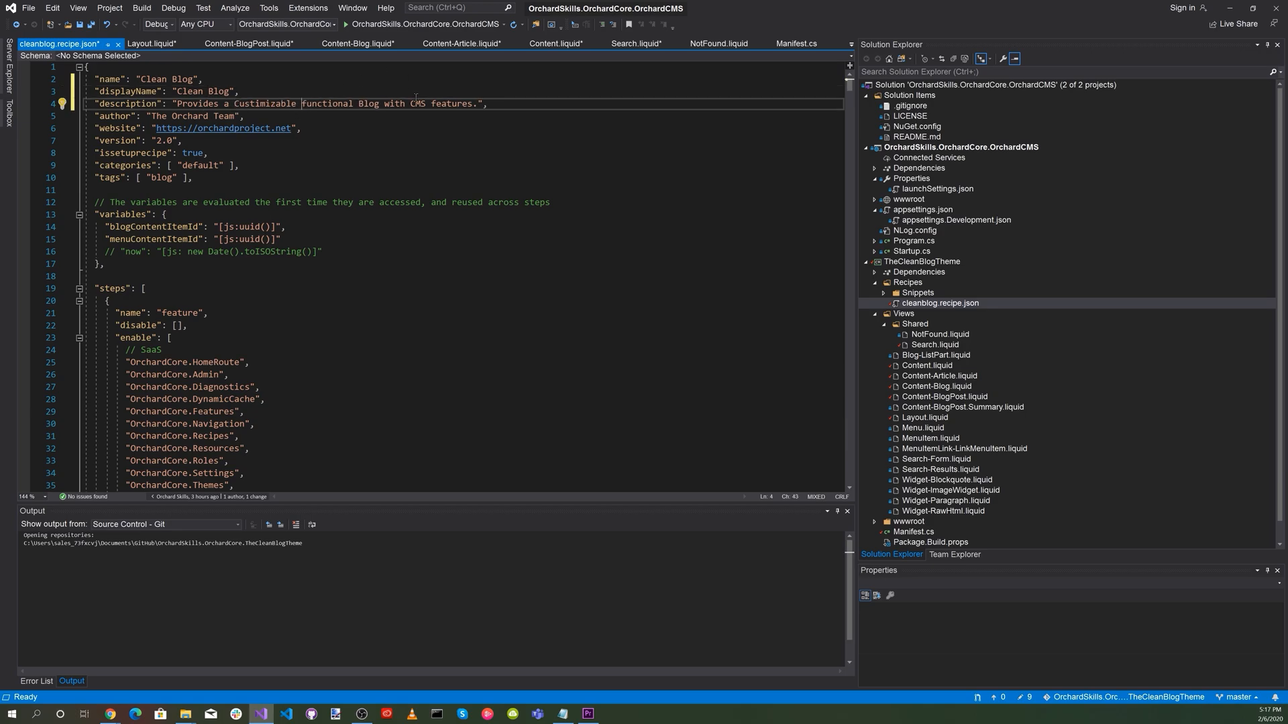
Set the author in cleanblog.recipe.json to "Orchard Skills".
click(234, 116)
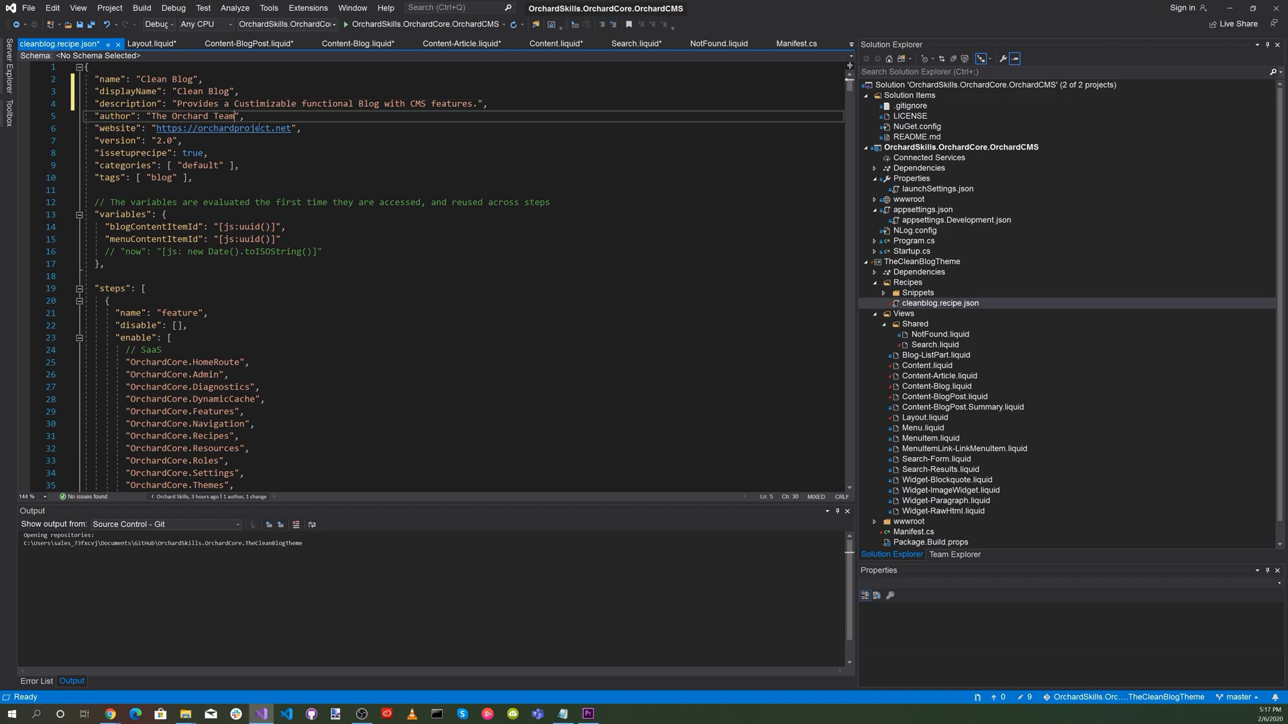
key(BackSpace)
key(BackSpace)
key(BackSpace)
key(BackSpace)
key(BackSpace)
key(BackSpace)
key(ctrl+BackSpace)
key(ctrl+BackSpace)
text(Orchard Skills)
key(Down)
key(Right)
key(Right)
key(Right)
key(Right)
key(Right)
key(BackSpace)
key(BackSpace)
key(BackSpace)
key(BackSpace)
key(BackSpace)
key(BackSpace)
key(BackSpace)
key(BackSpace)
key(BackSpace)
key(BackSpace)
key(BackSpace)
key(BackSpace)
key(BackSpace)
key(BackSpace)
key(BackSpace)
key(BackSpace)
key(BackSpace)
key(BackSpace)
text(OrchardSkills.com)
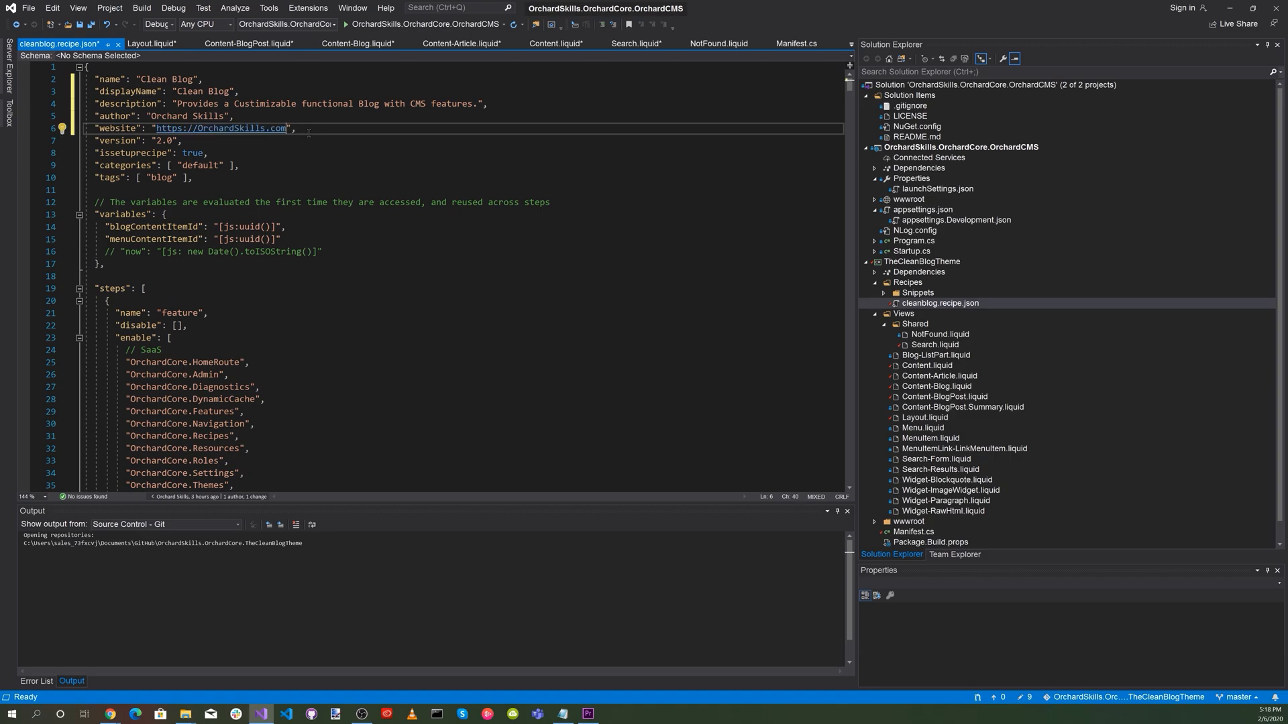
Change TheBlogTheme to TheCleanBlogTheme in the recipe's enabled Themes list and its site theme setting, and save all files.
scroll(344, 376, down, 5)
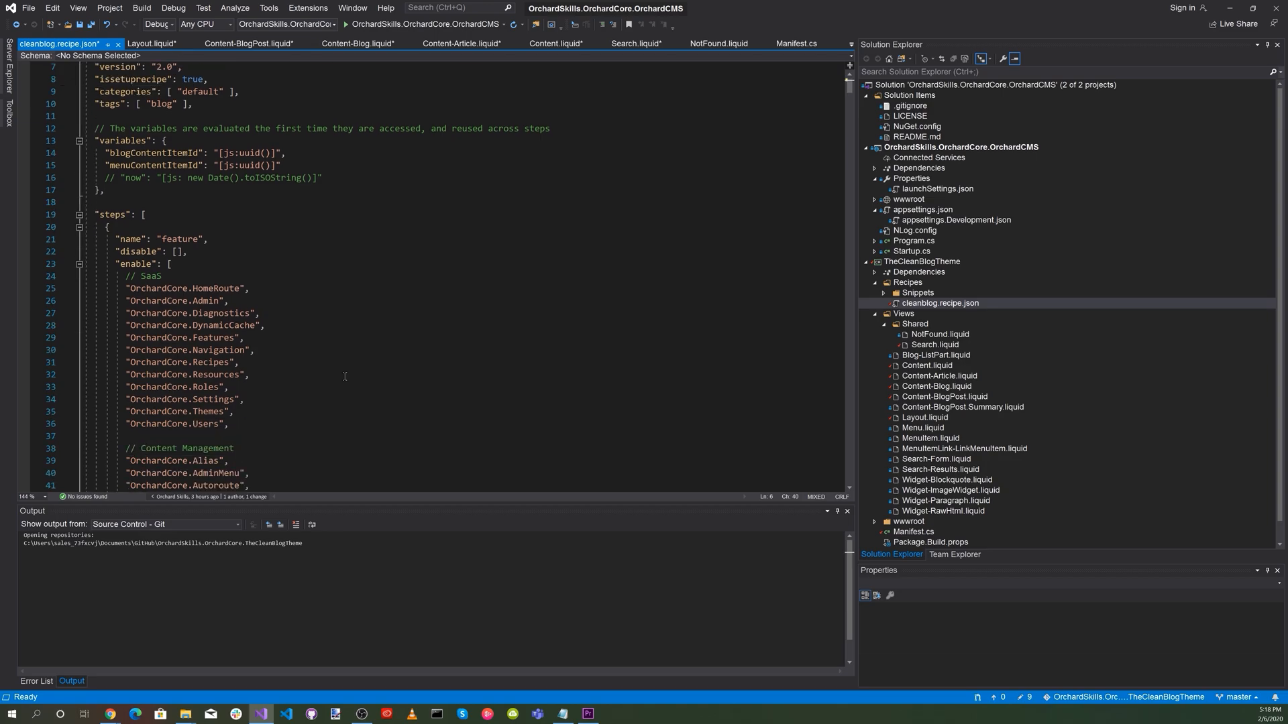
scroll(345, 376, down, 10)
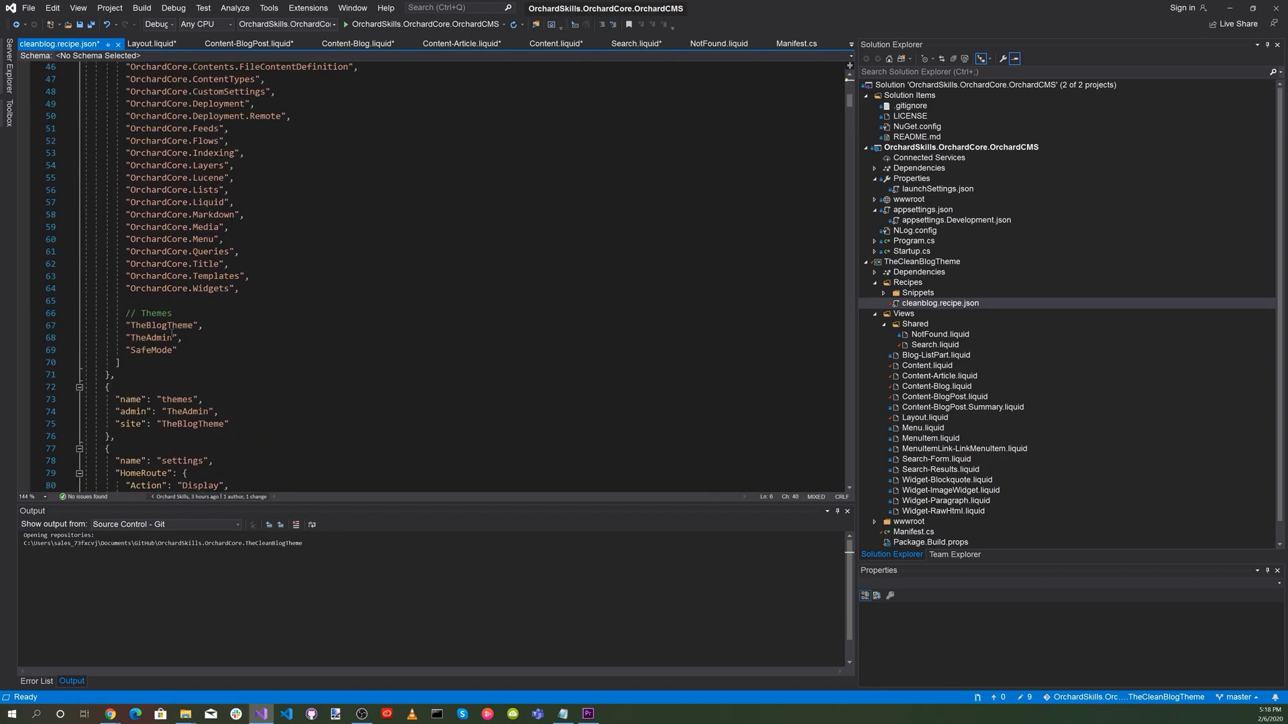
click(146, 326)
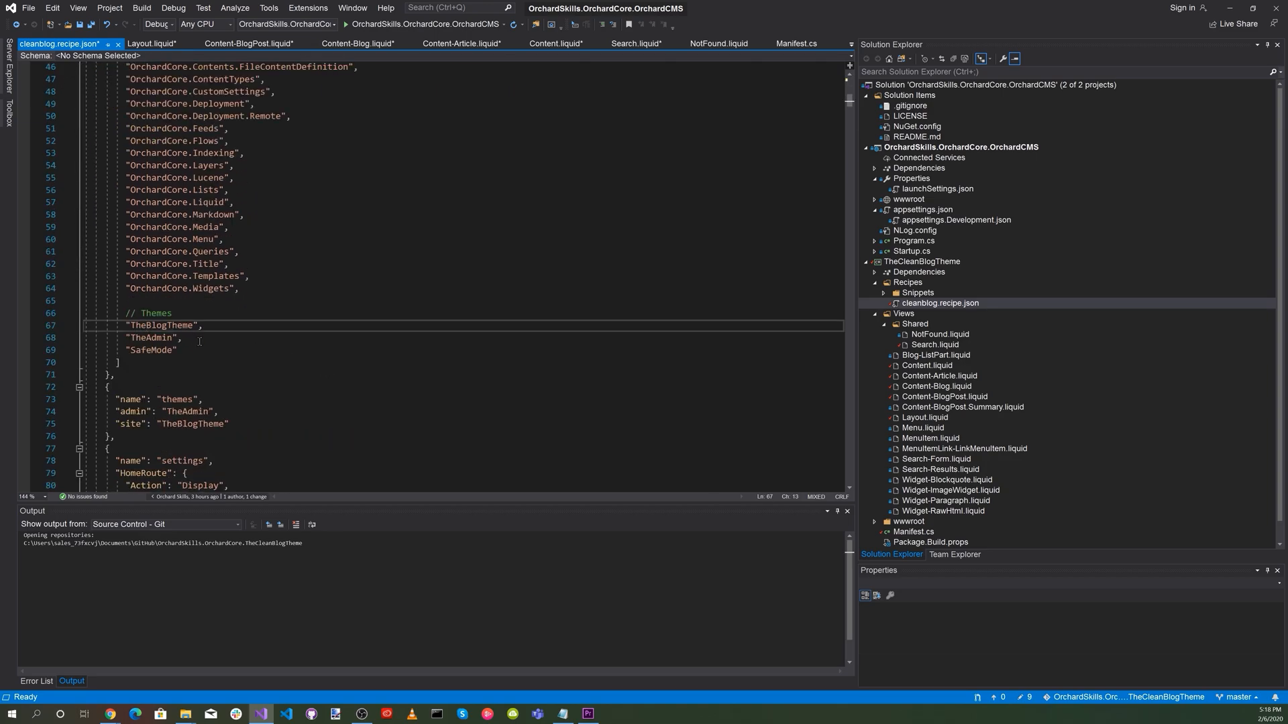
text(Clean)
scroll(282, 408, down, 1)
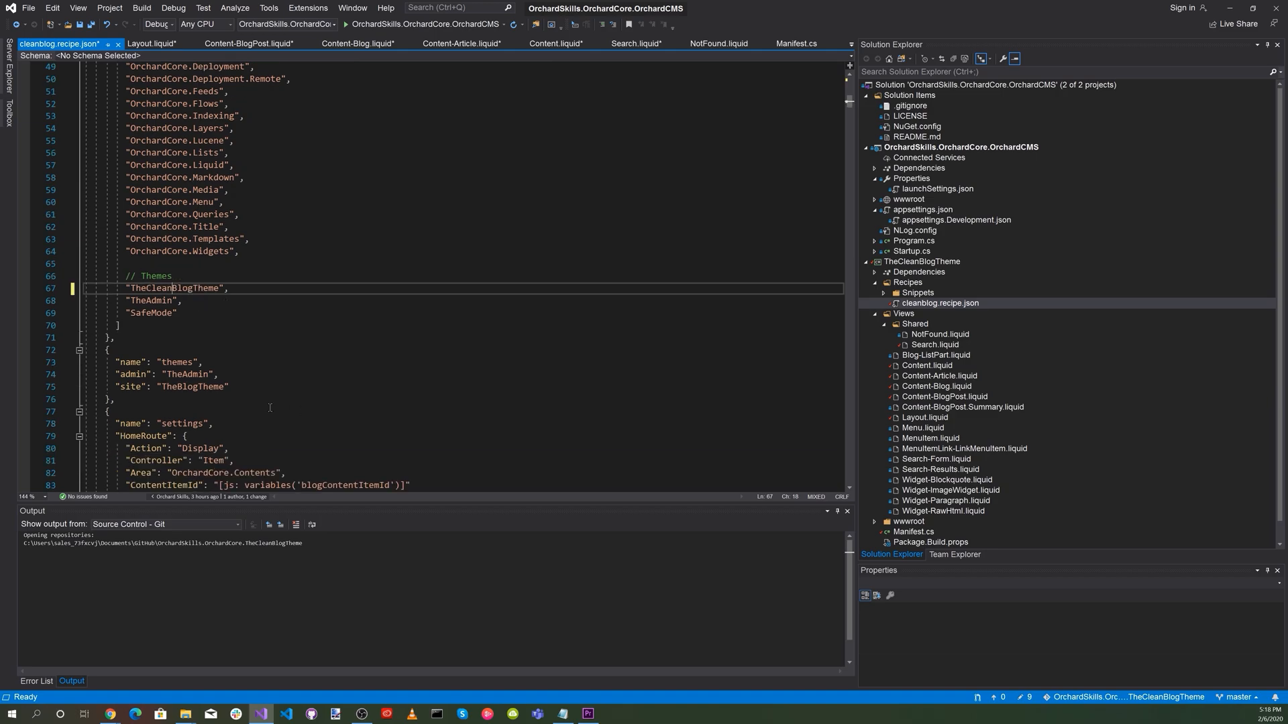
click(177, 387)
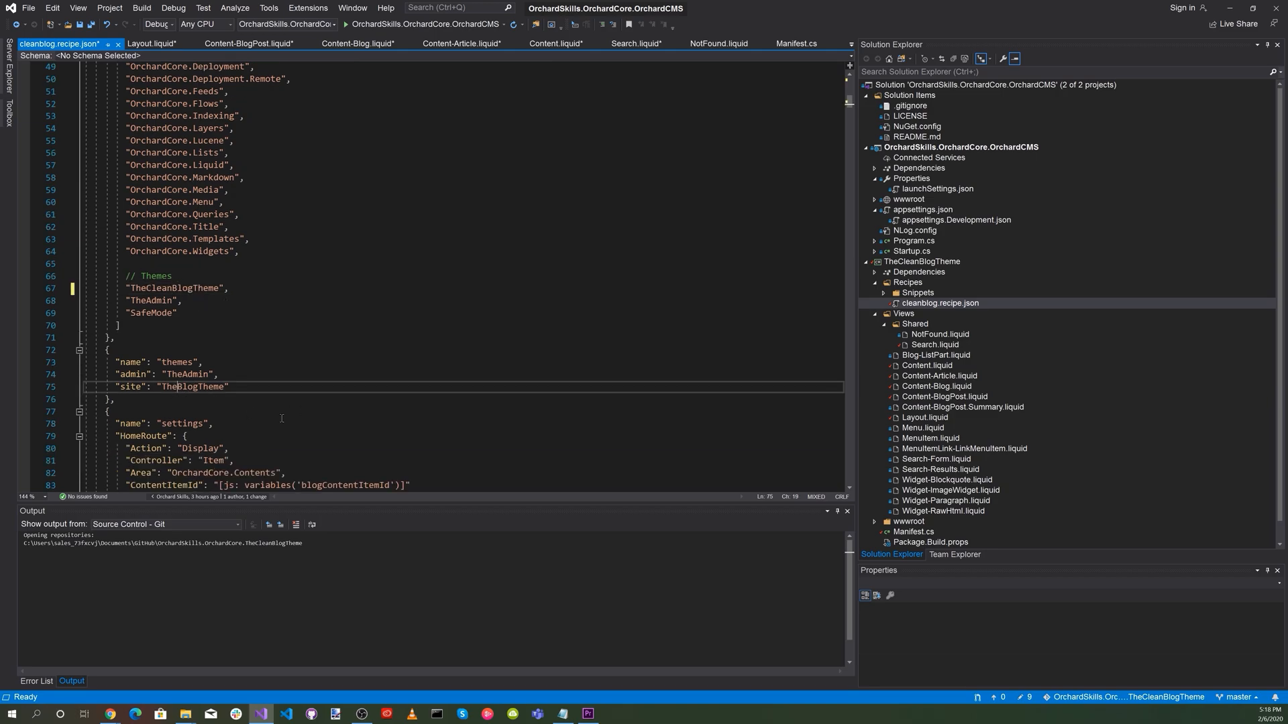
text(Clean)
scroll(369, 389, down, 3)
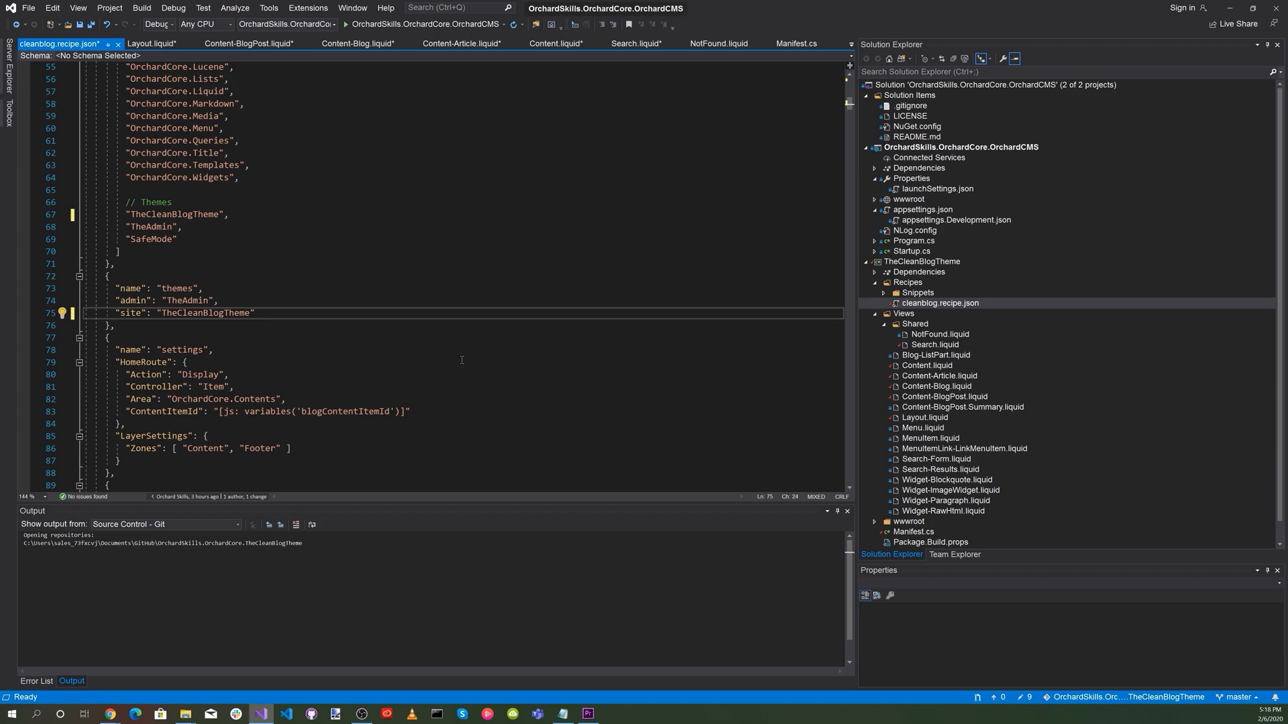
click(92, 25)
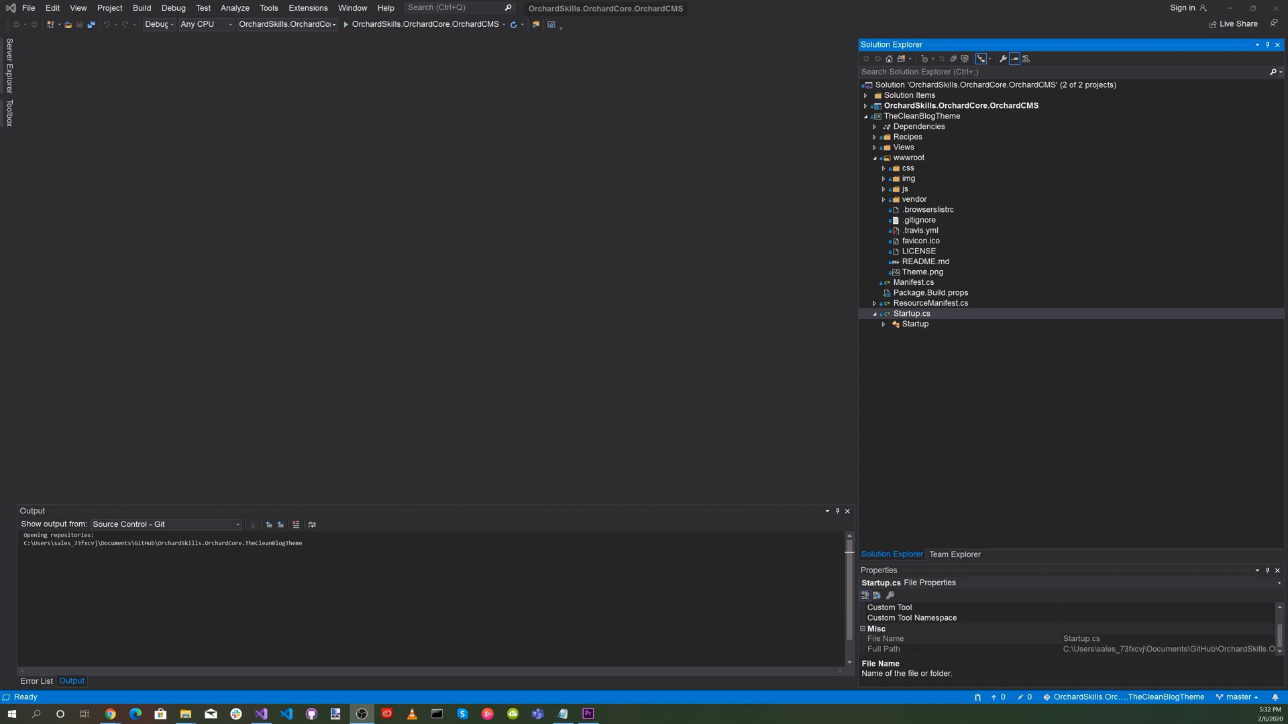
Run the OrchardSkills.OrchardCore.OrchardCMS project and maximize the browser window showing the site at localhost:5001.
click(344, 24)
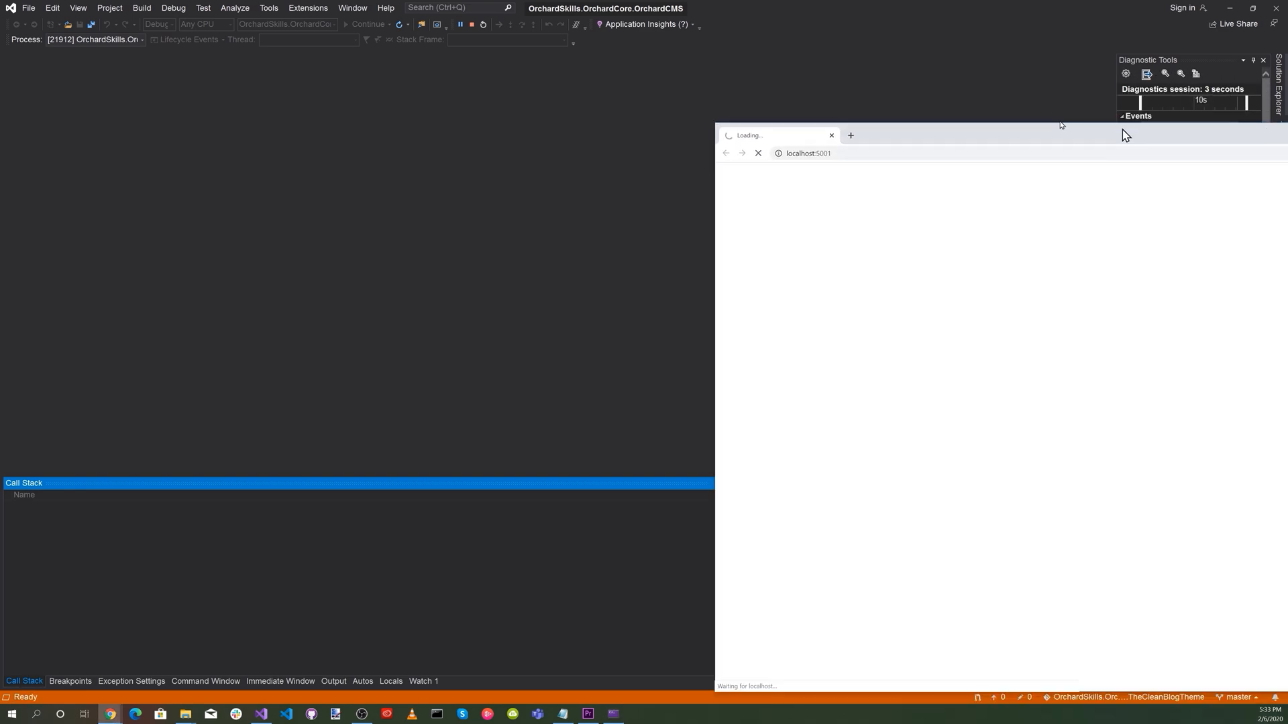
drag(1125, 135, 483, 56)
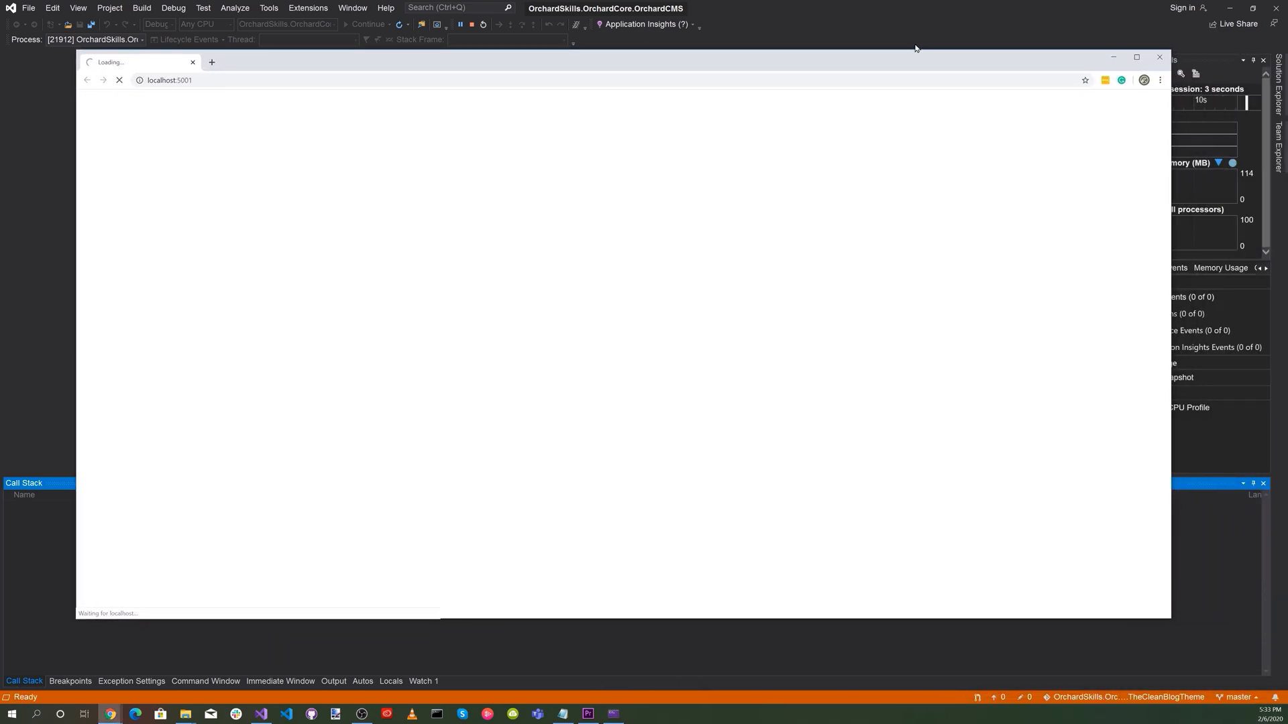
double_click(1133, 59)
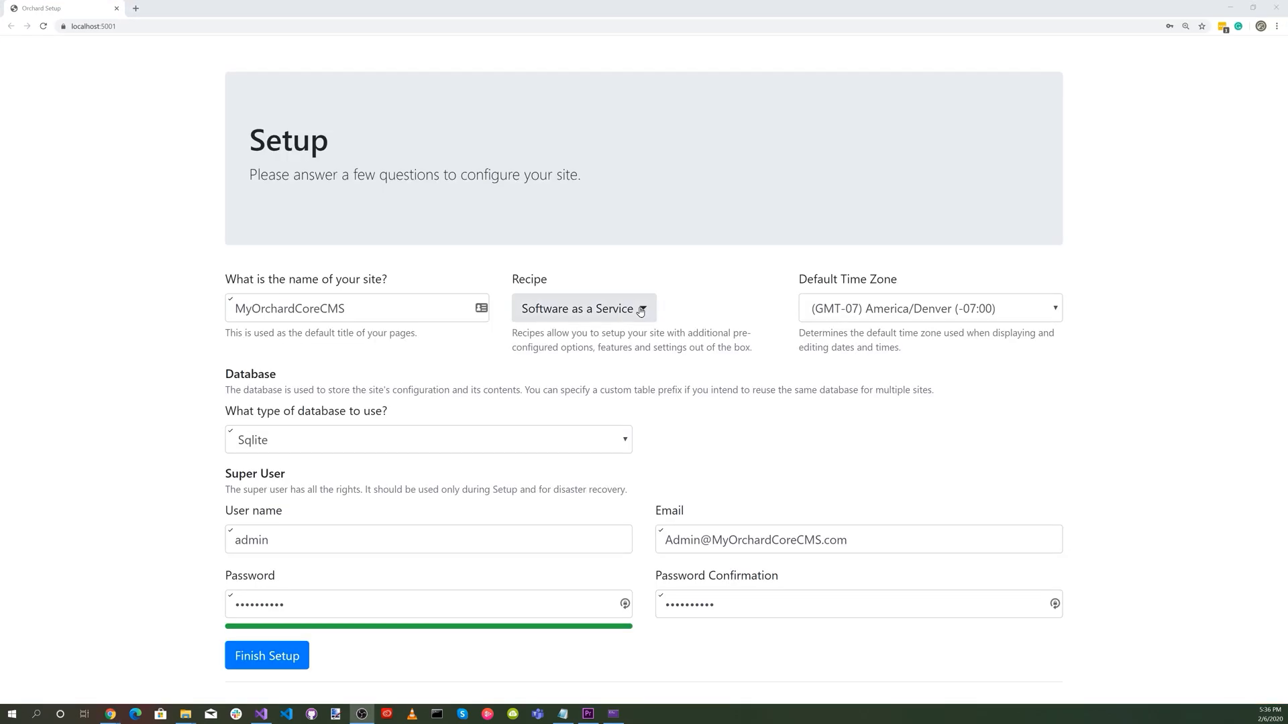
Select the Clean Blog recipe for the MyOrchardCoreCMS site and finish the setup.
click(640, 310)
click(607, 478)
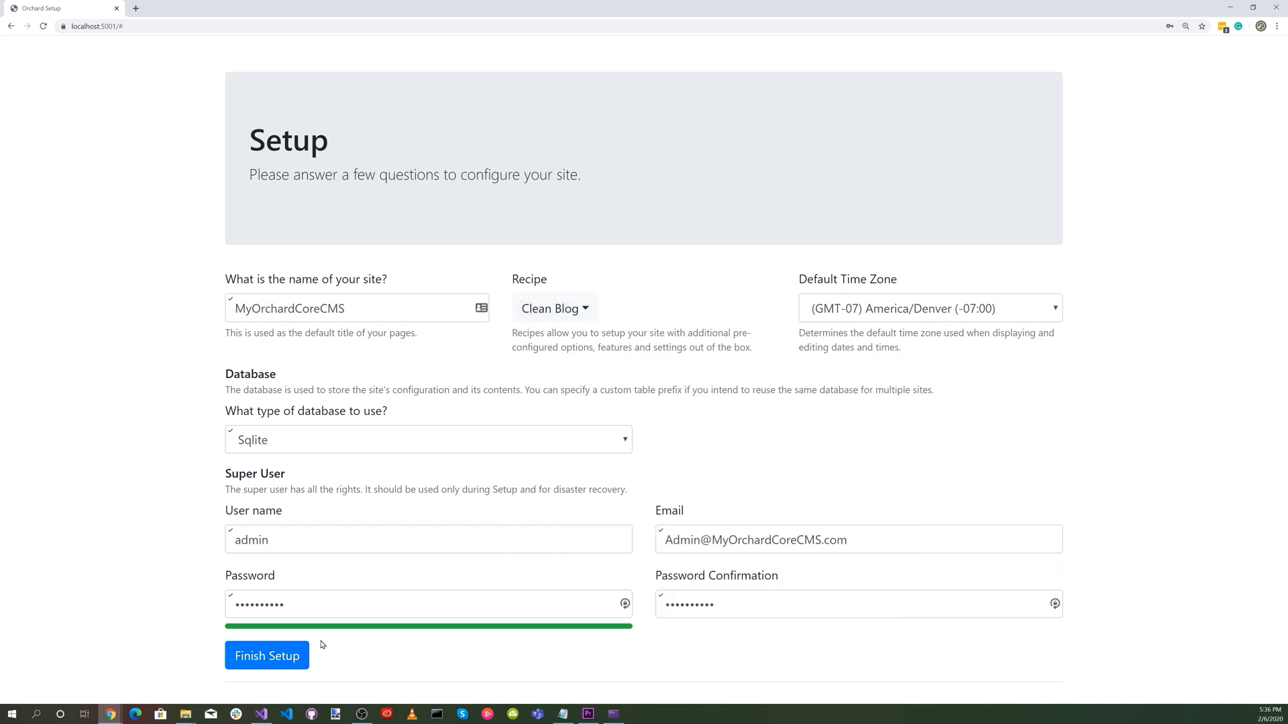
click(277, 659)
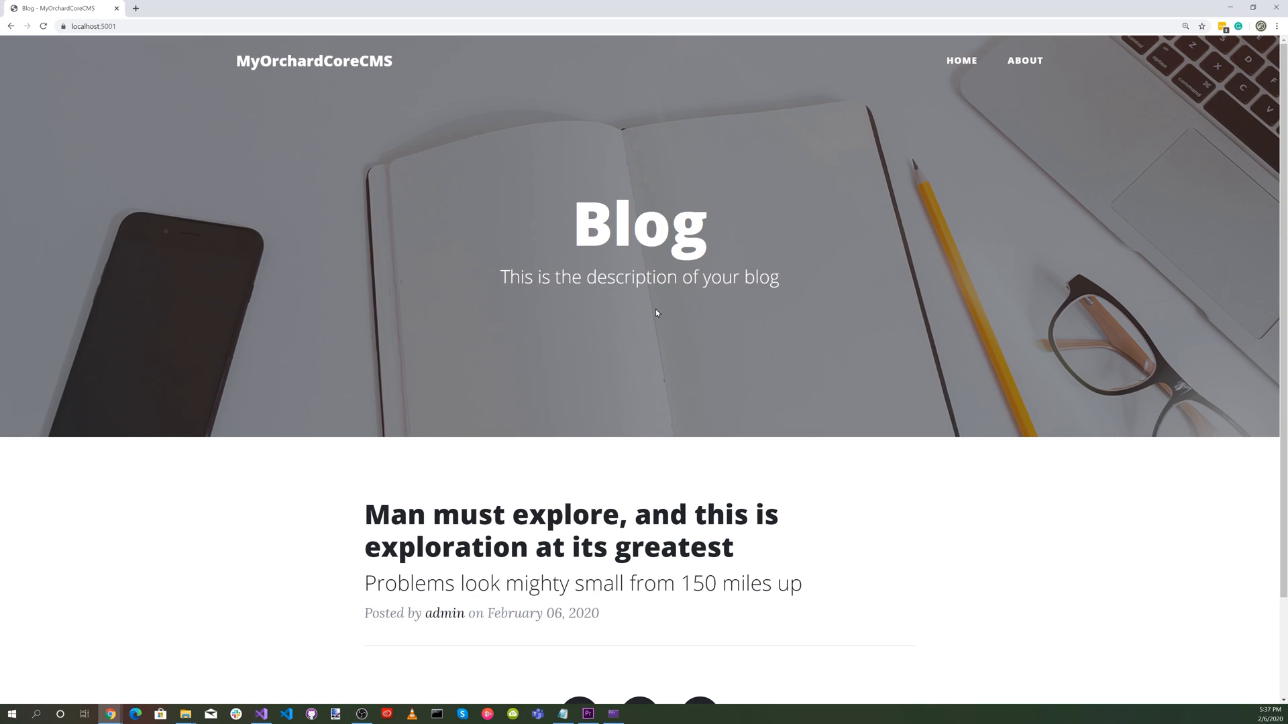
Go to the site's /admin address and log in with the filled-in admin account.
click(190, 31)
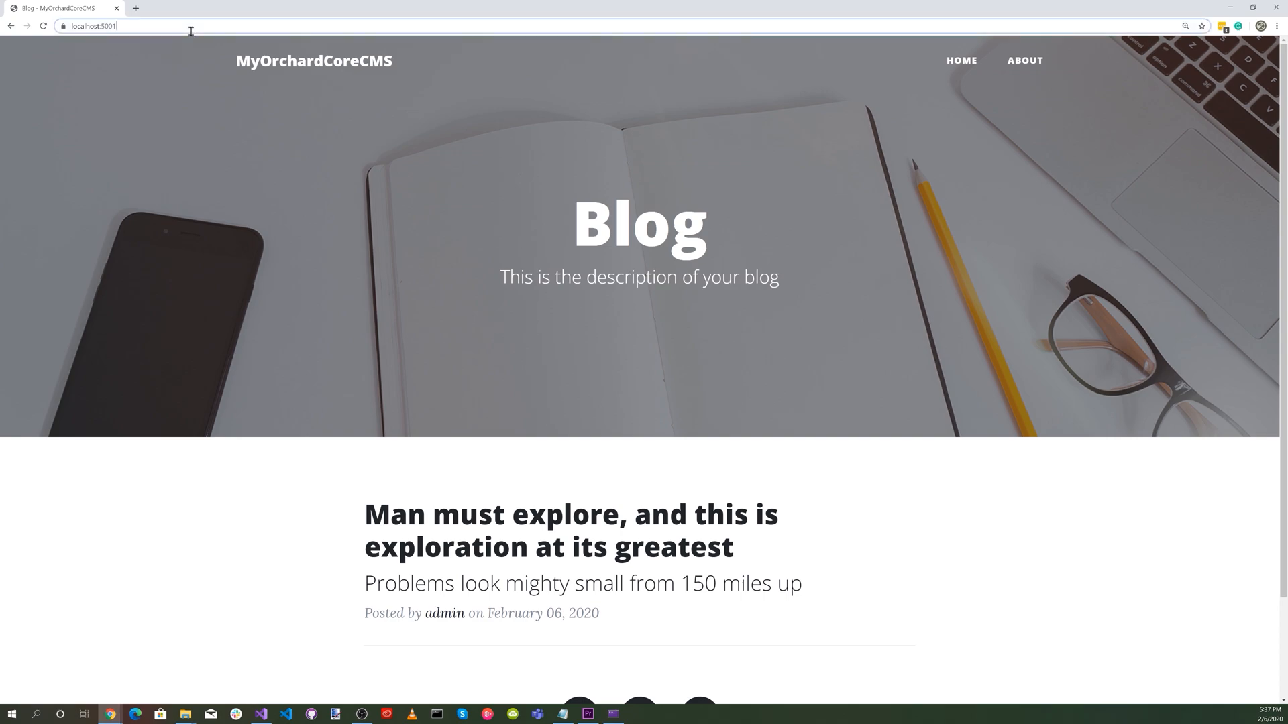
click(190, 31)
text(/admin)
key(Return)
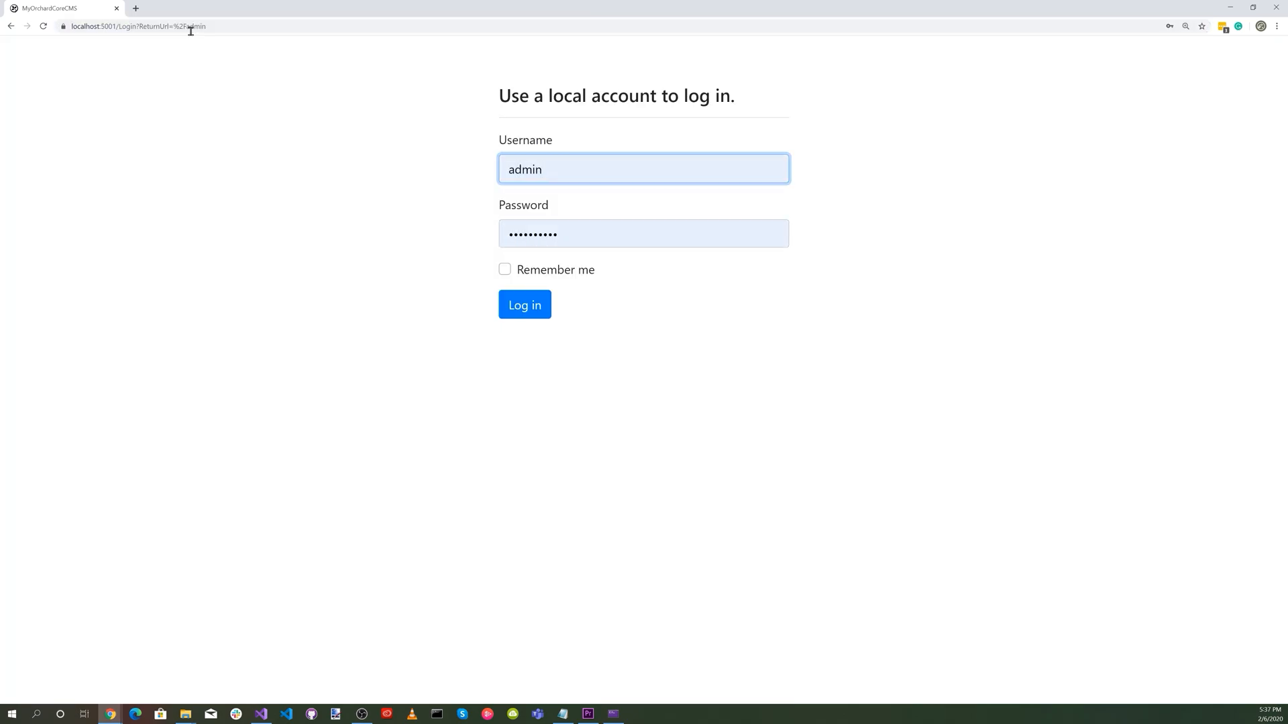
click(536, 305)
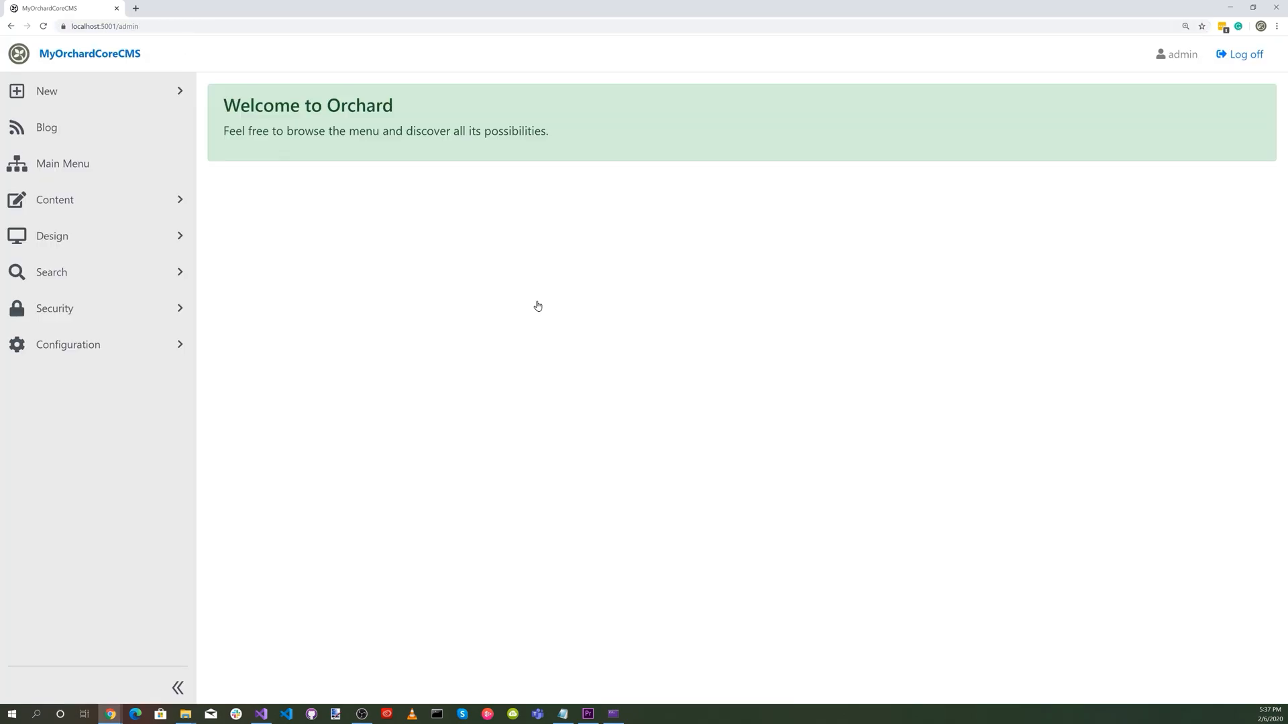
Open the Search index in Lucene Indices for editing and save it with all content types selected.
click(79, 283)
click(81, 345)
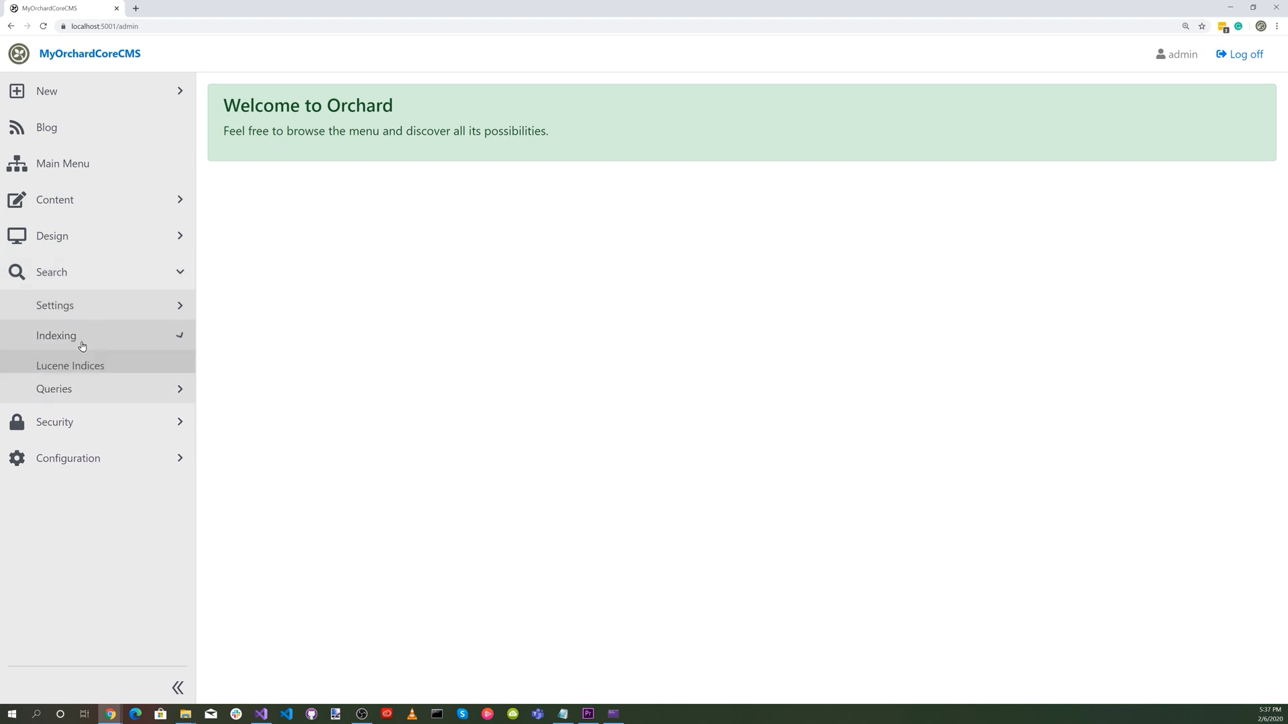
click(93, 372)
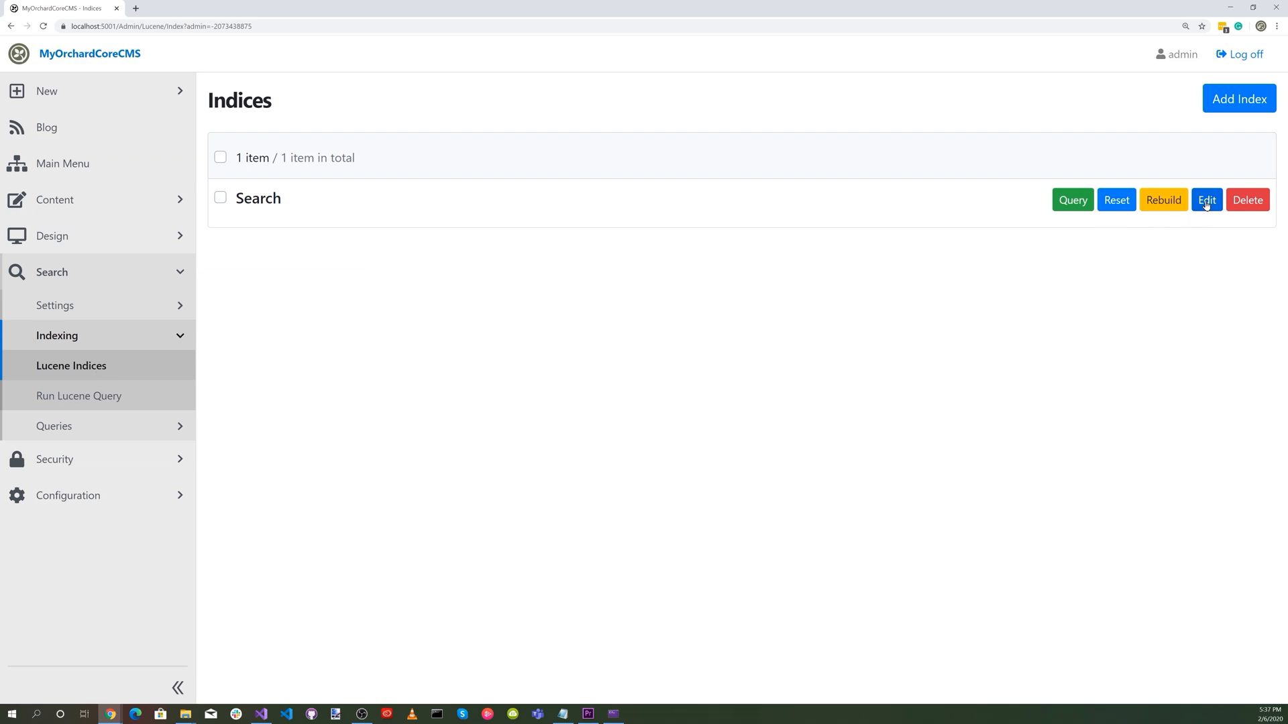
click(1206, 201)
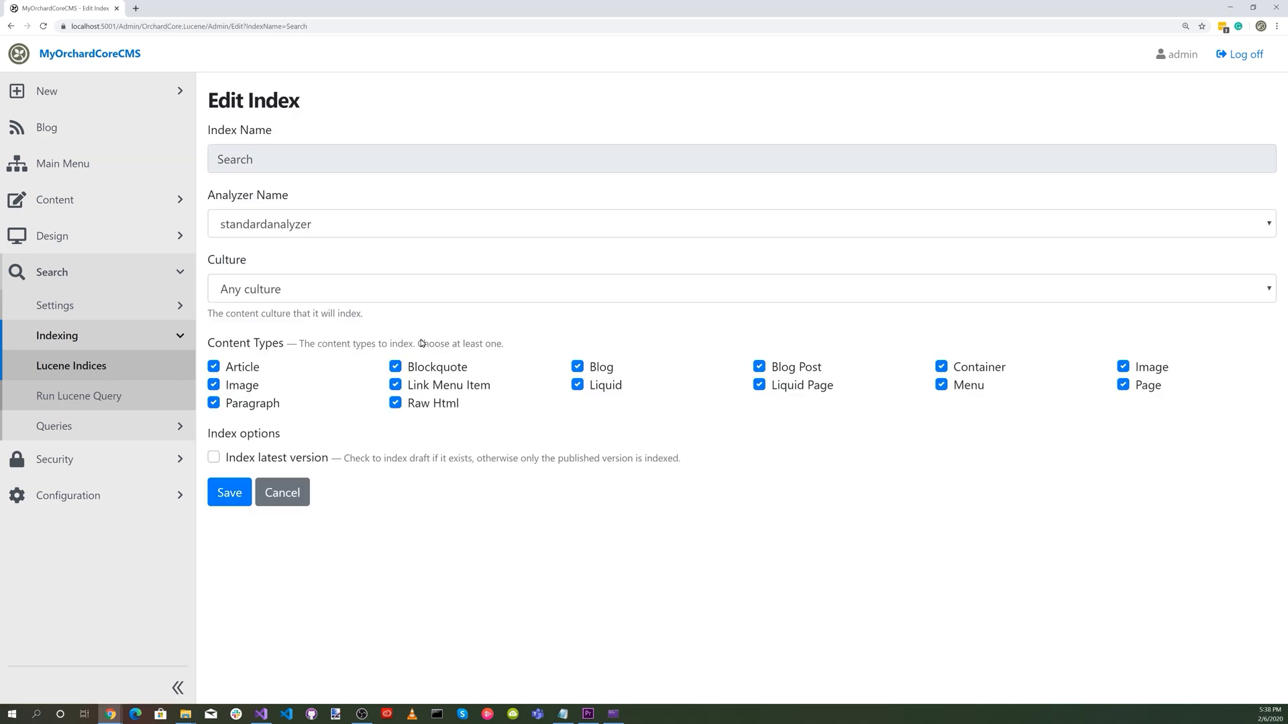
click(229, 493)
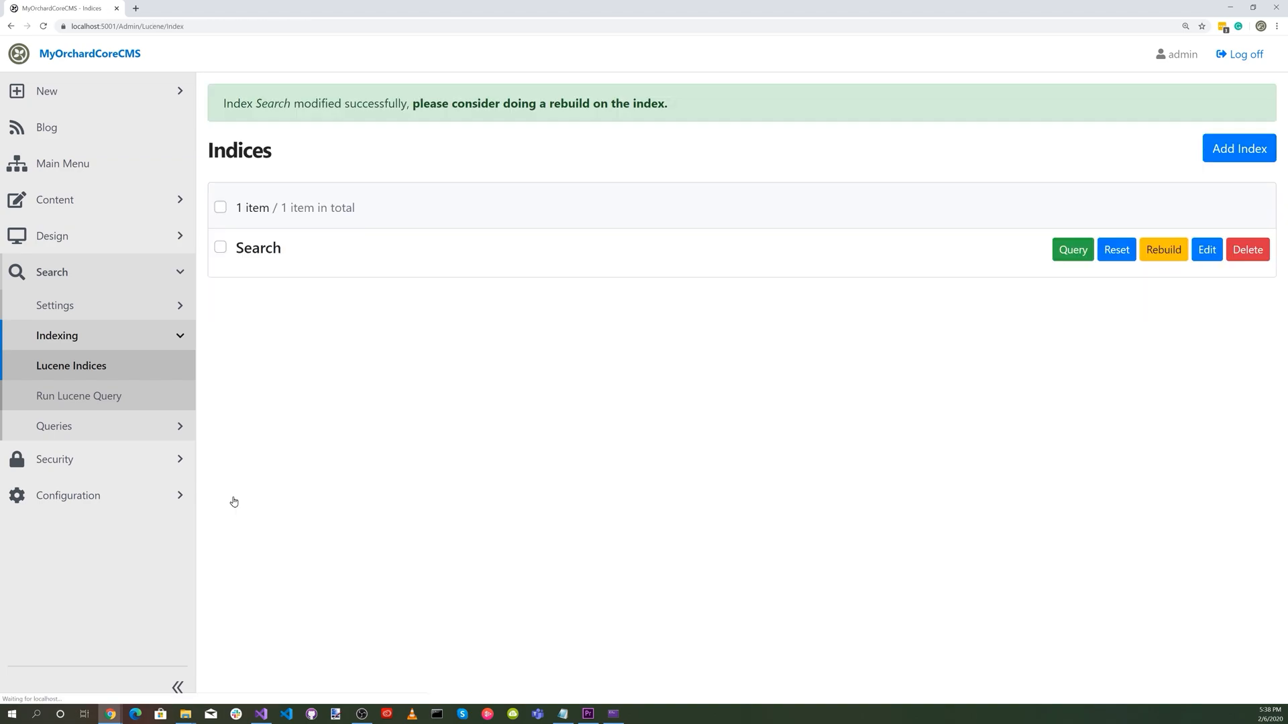
Save the search settings with Search as the default index and Content.ContentItem.FullText as the default searched field.
click(55, 305)
click(51, 336)
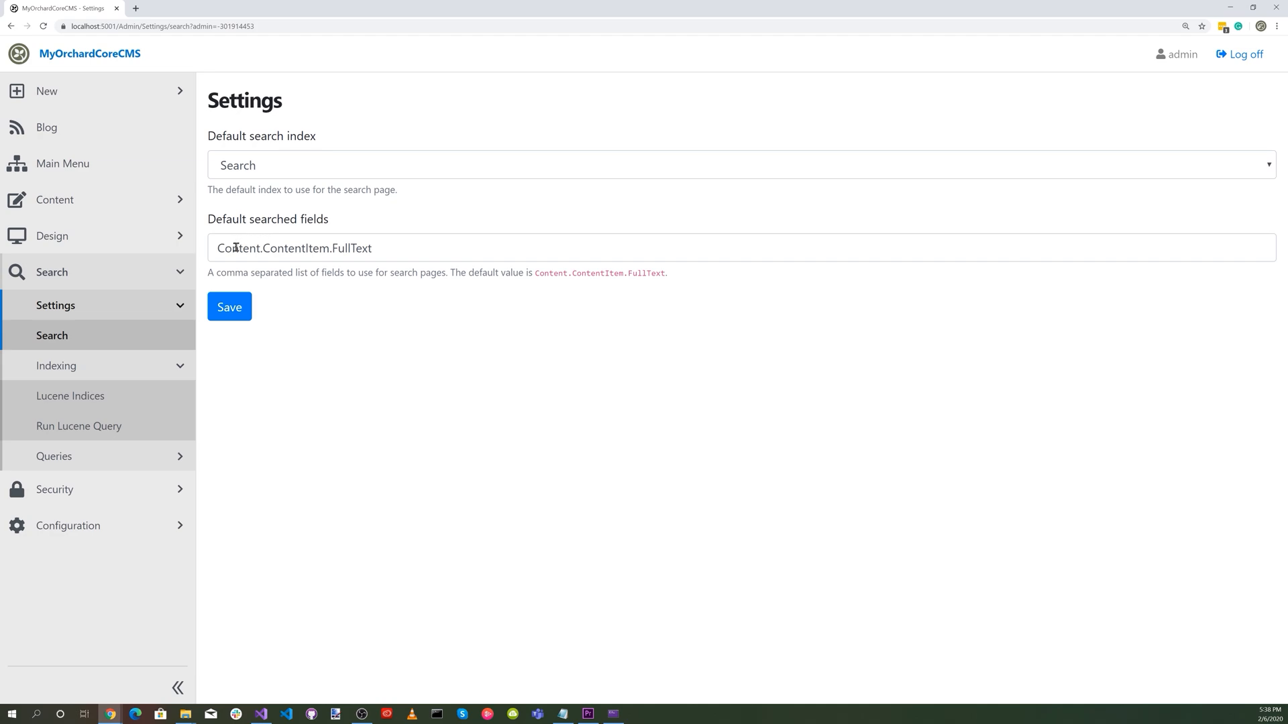
click(229, 310)
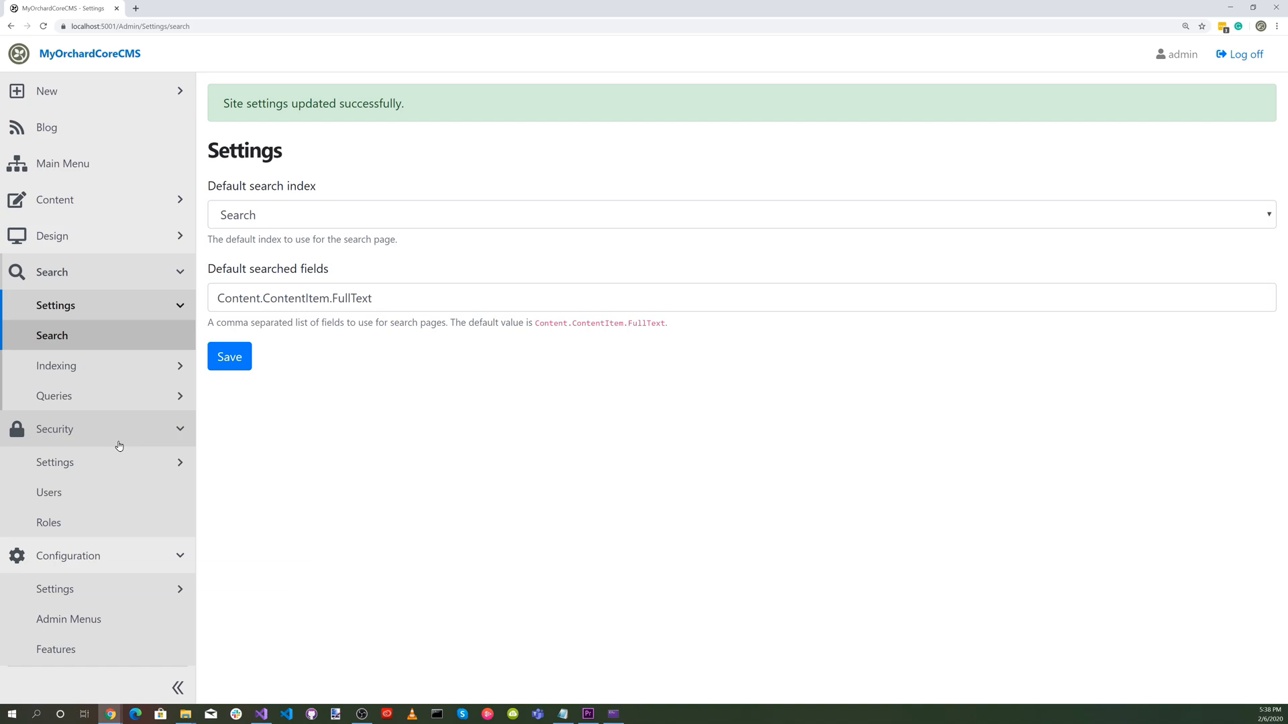
Edit the Anonymous role, filter its permissions by "luce", allow Query Lucene Search Index and save the role.
click(101, 523)
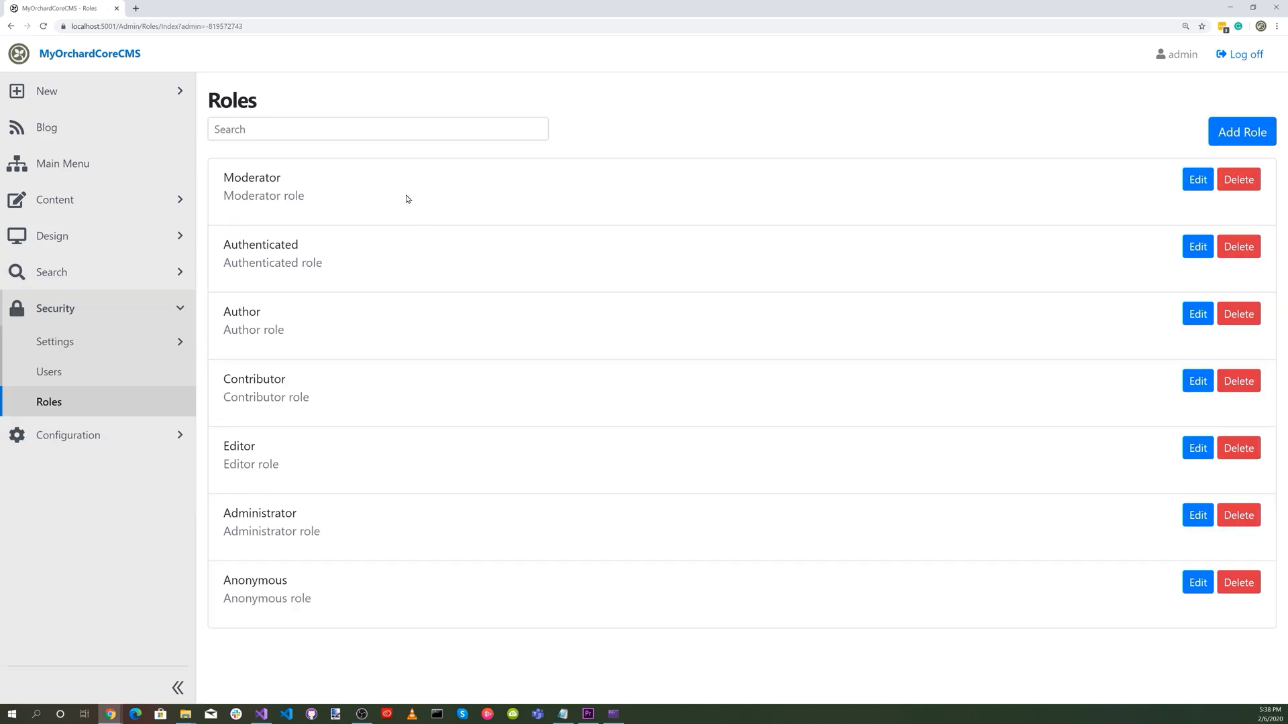
click(1197, 582)
click(269, 133)
text(luce)
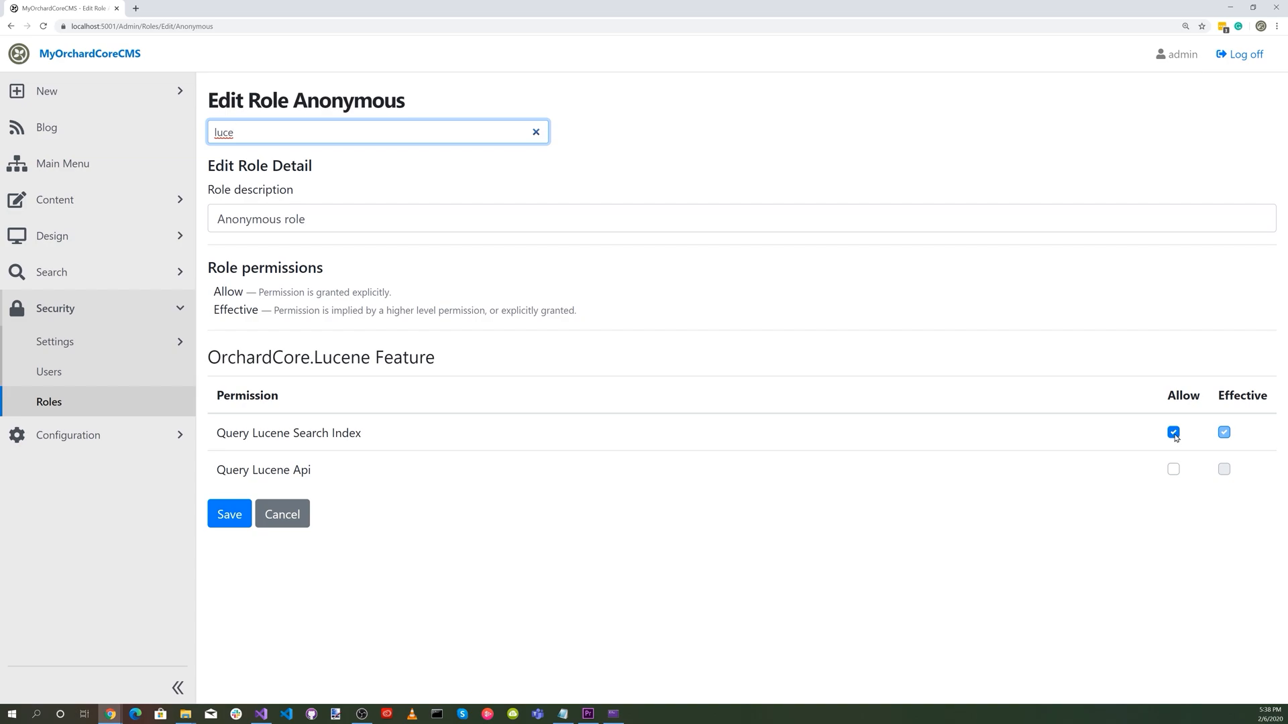
click(230, 514)
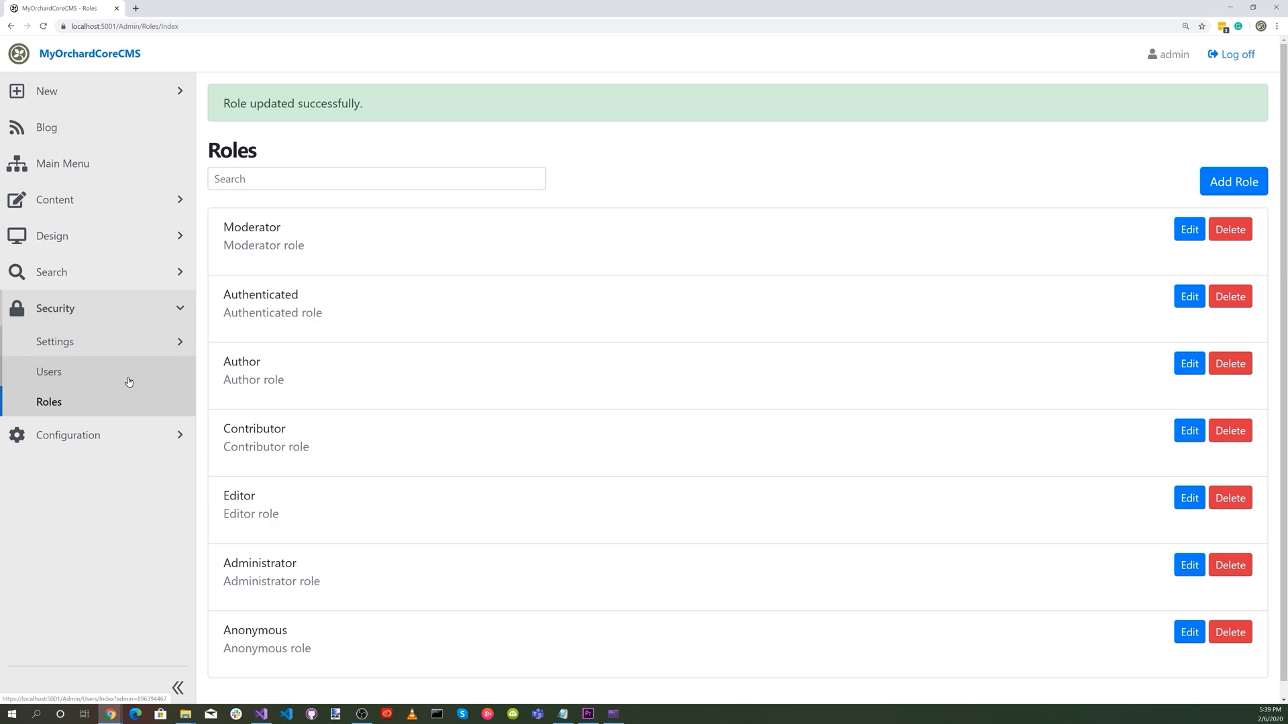
Add a link menu item named Search with the URL ~/search to the Main Menu content item and publish the menu.
click(70, 202)
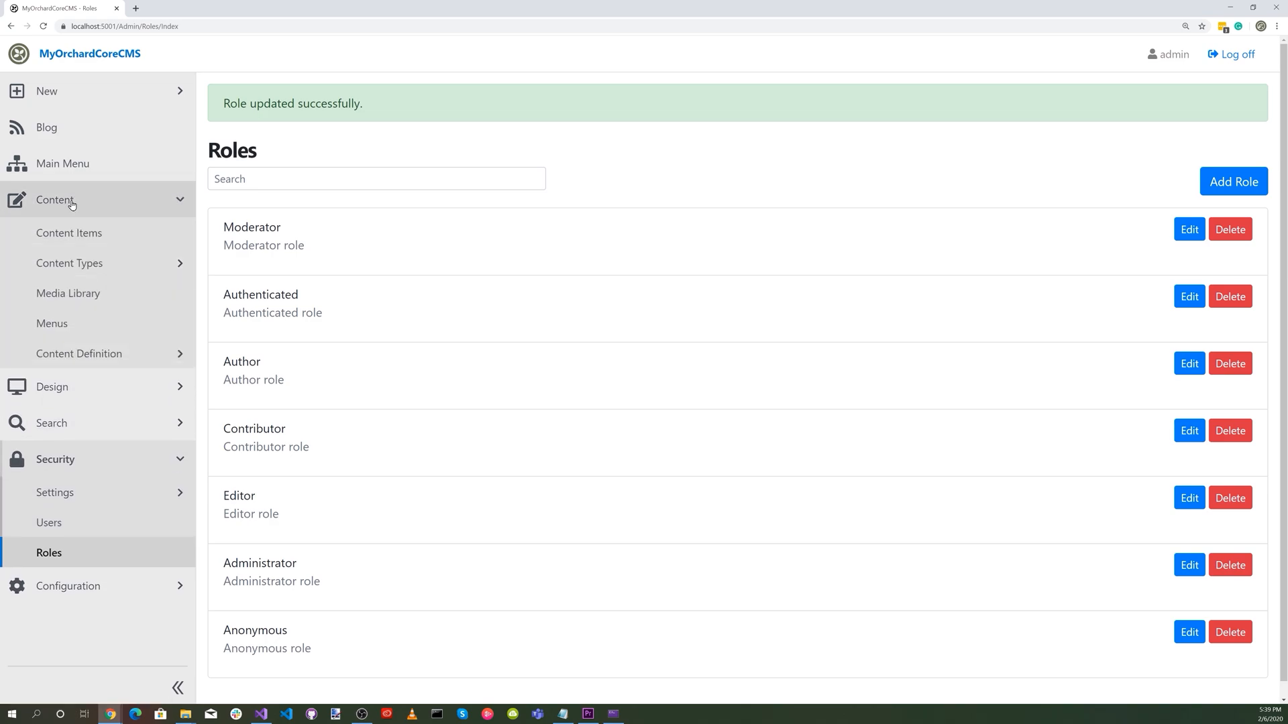
click(90, 239)
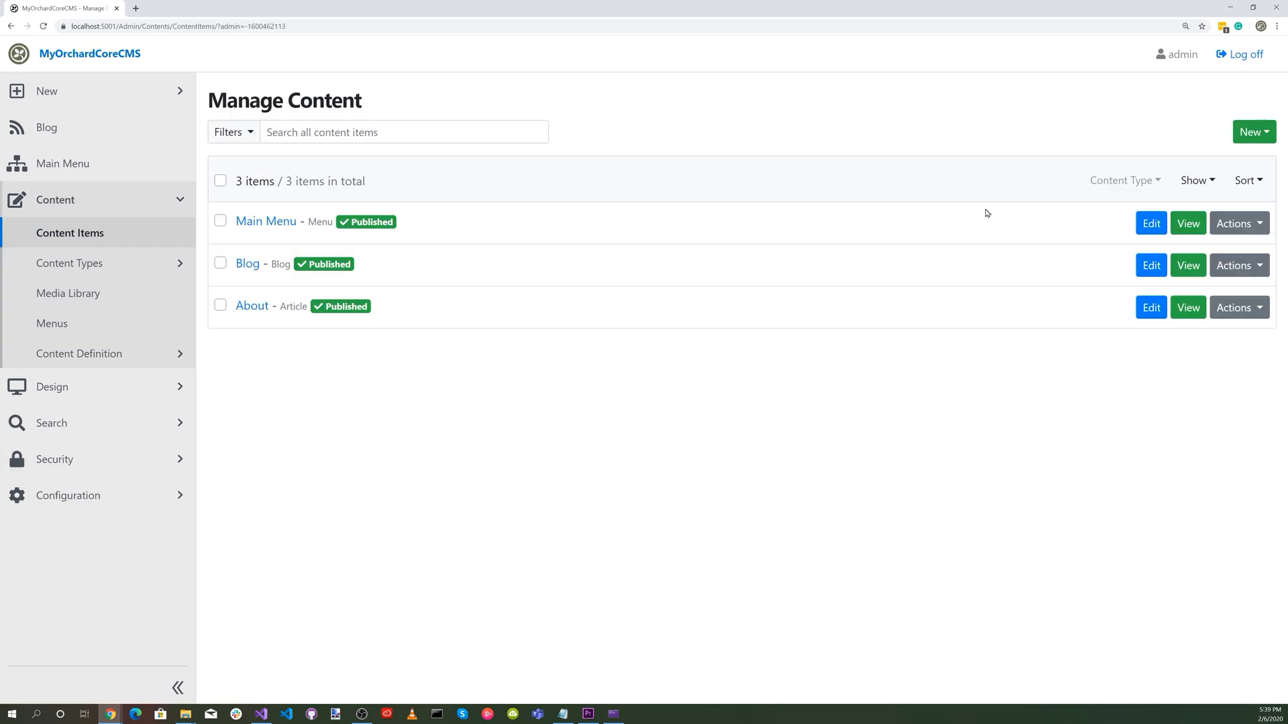
click(276, 222)
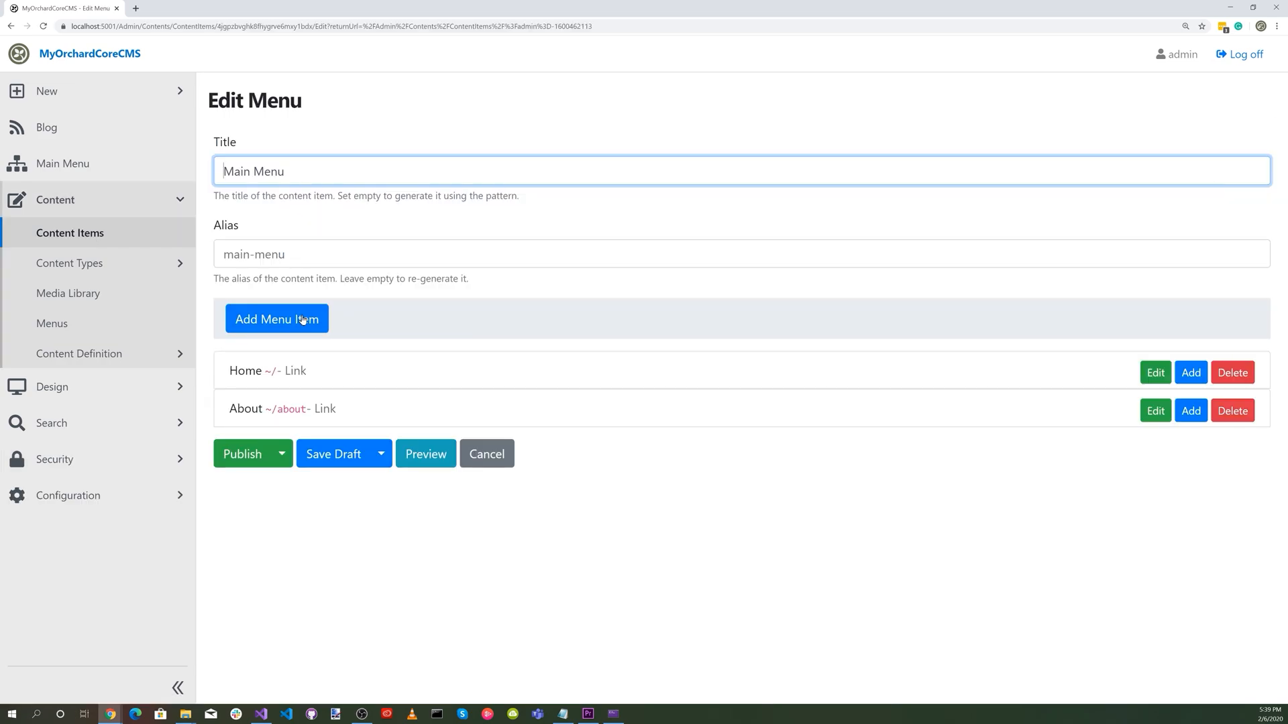
click(276, 322)
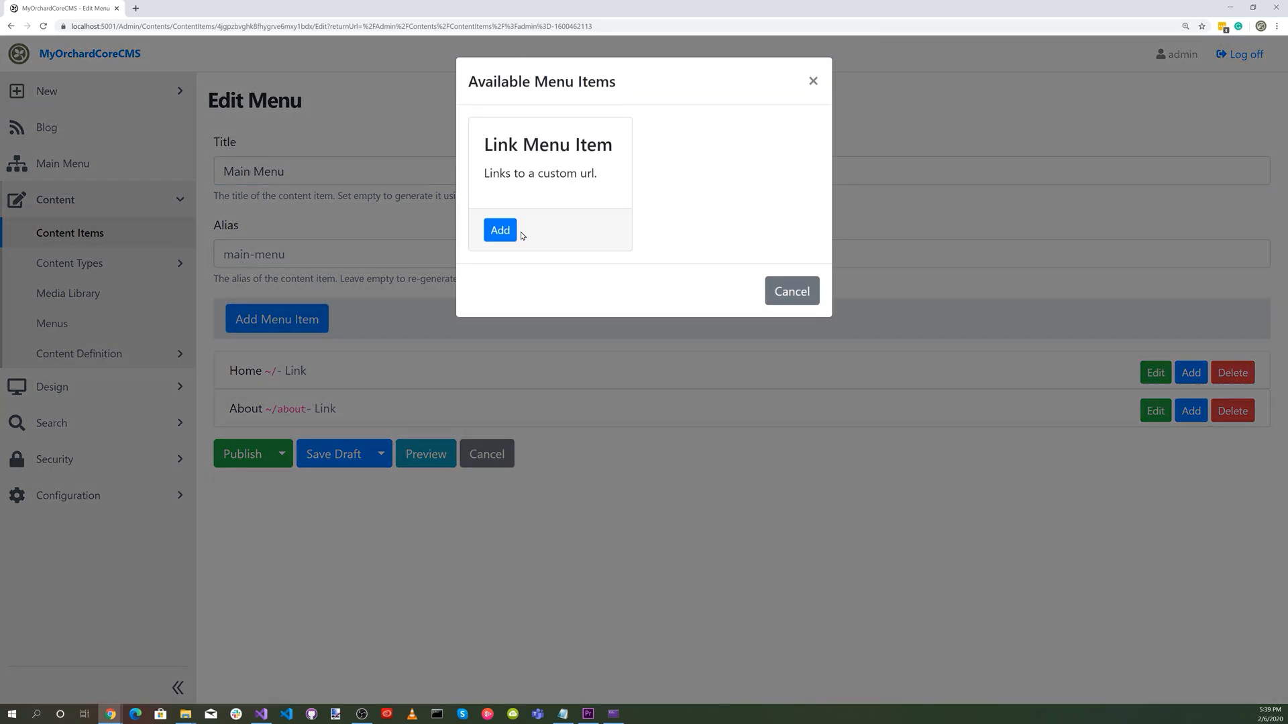
click(509, 231)
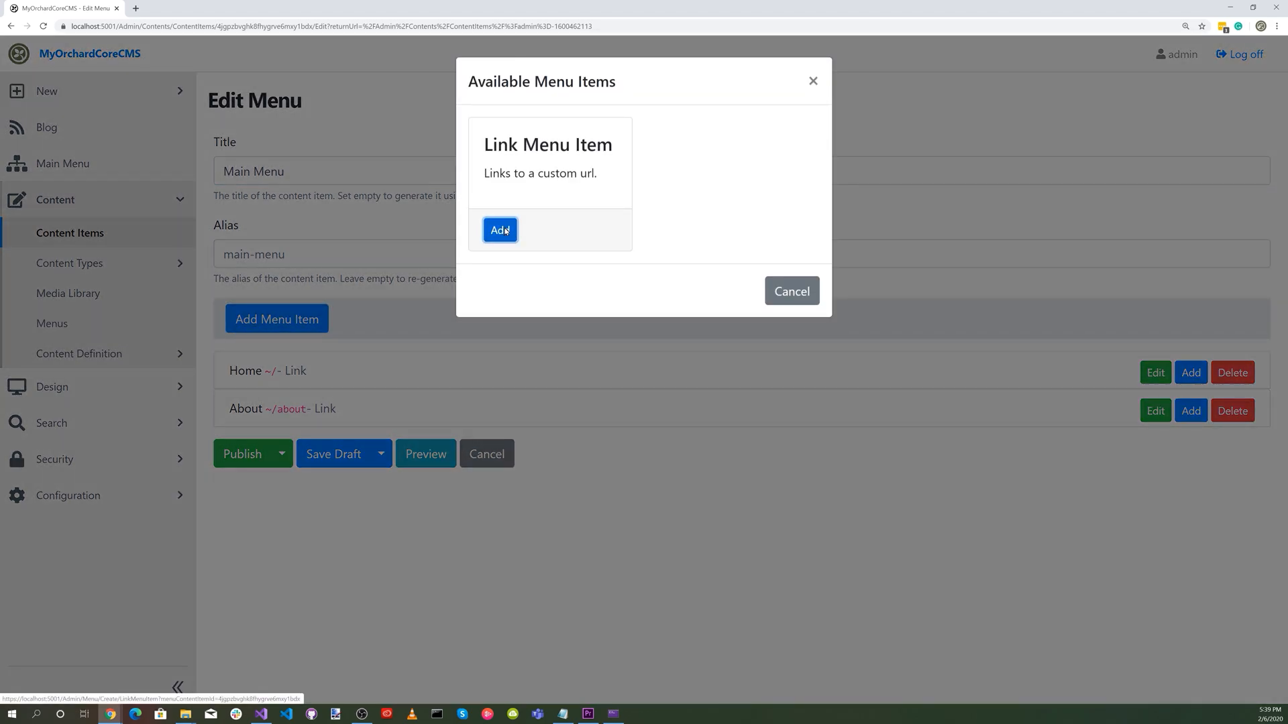
text(Search)
click(252, 261)
click(256, 306)
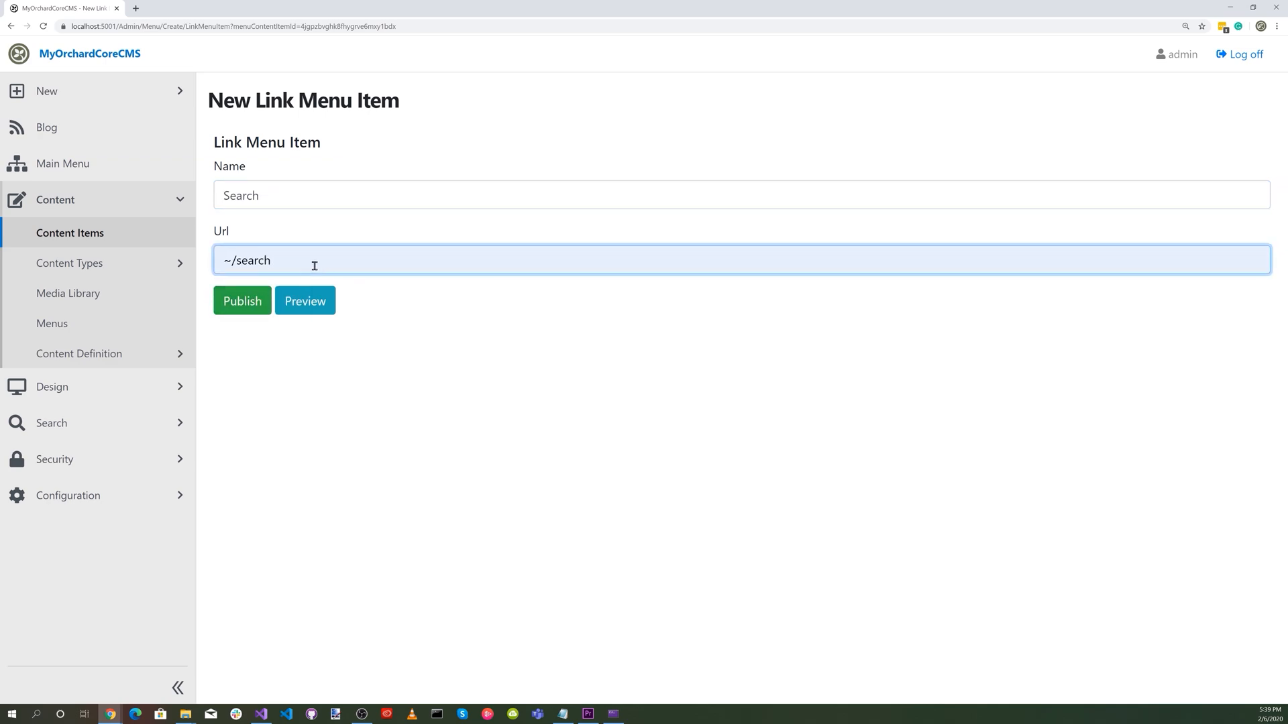
click(242, 303)
click(247, 493)
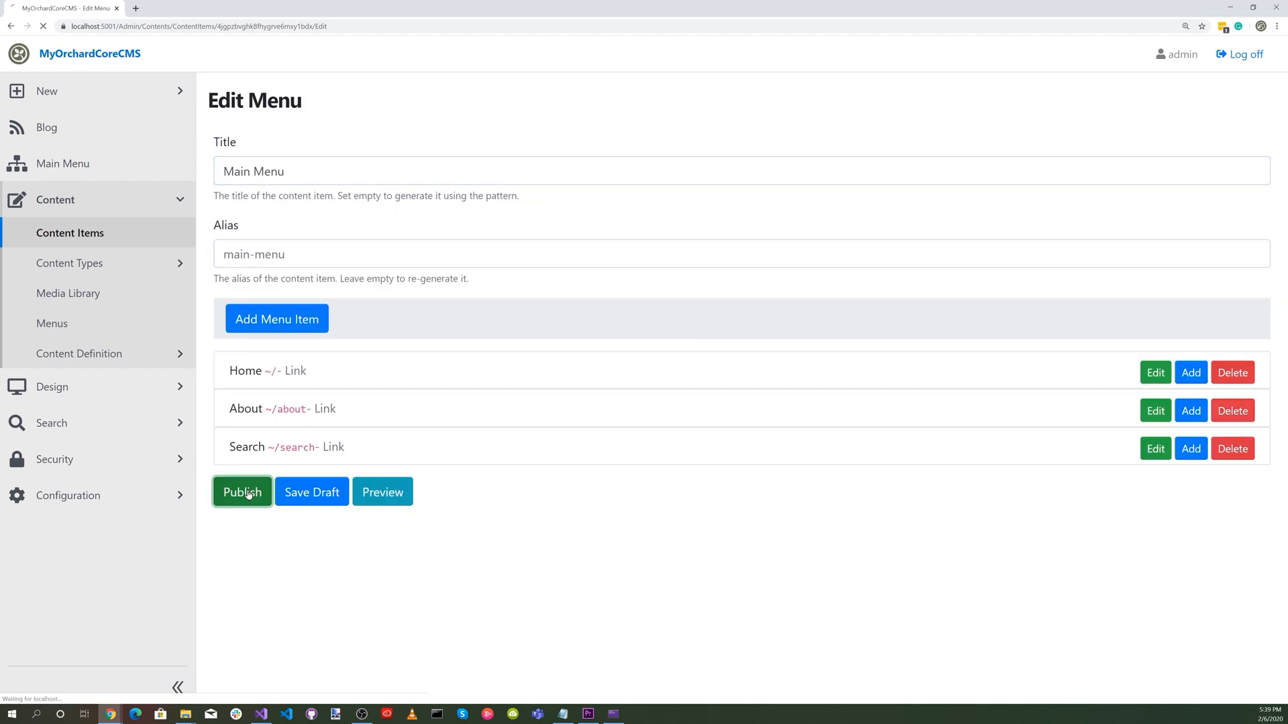
Open the public site's Search page, search for "exploration" and examine the results.
click(57, 55)
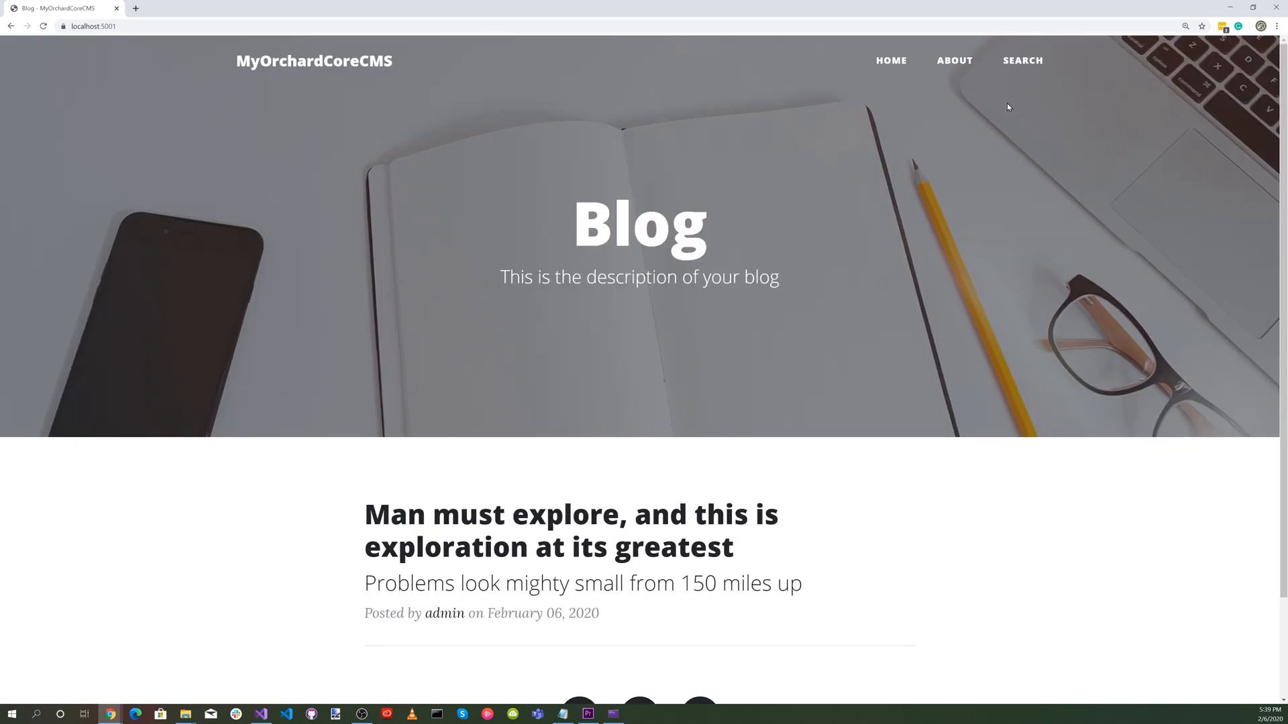
click(1021, 64)
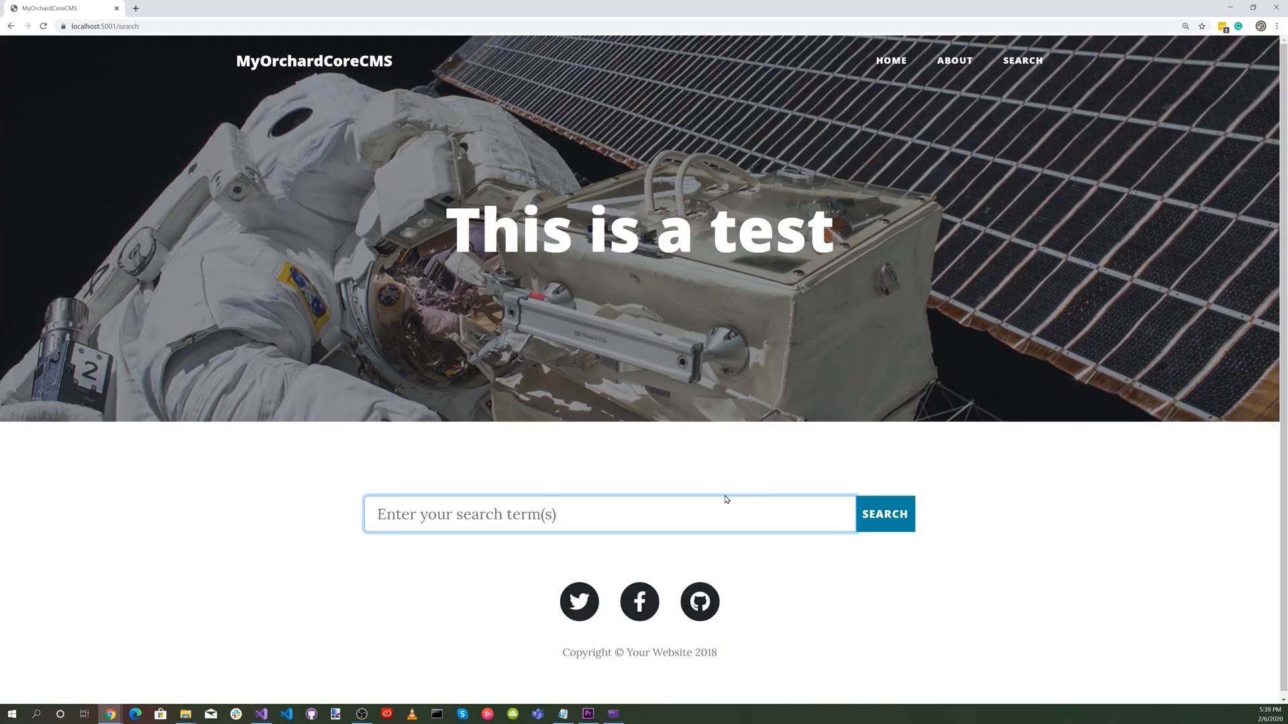
click(507, 514)
click(442, 554)
click(885, 515)
scroll(1081, 521, down, 1)
scroll(1081, 521, down, 3)
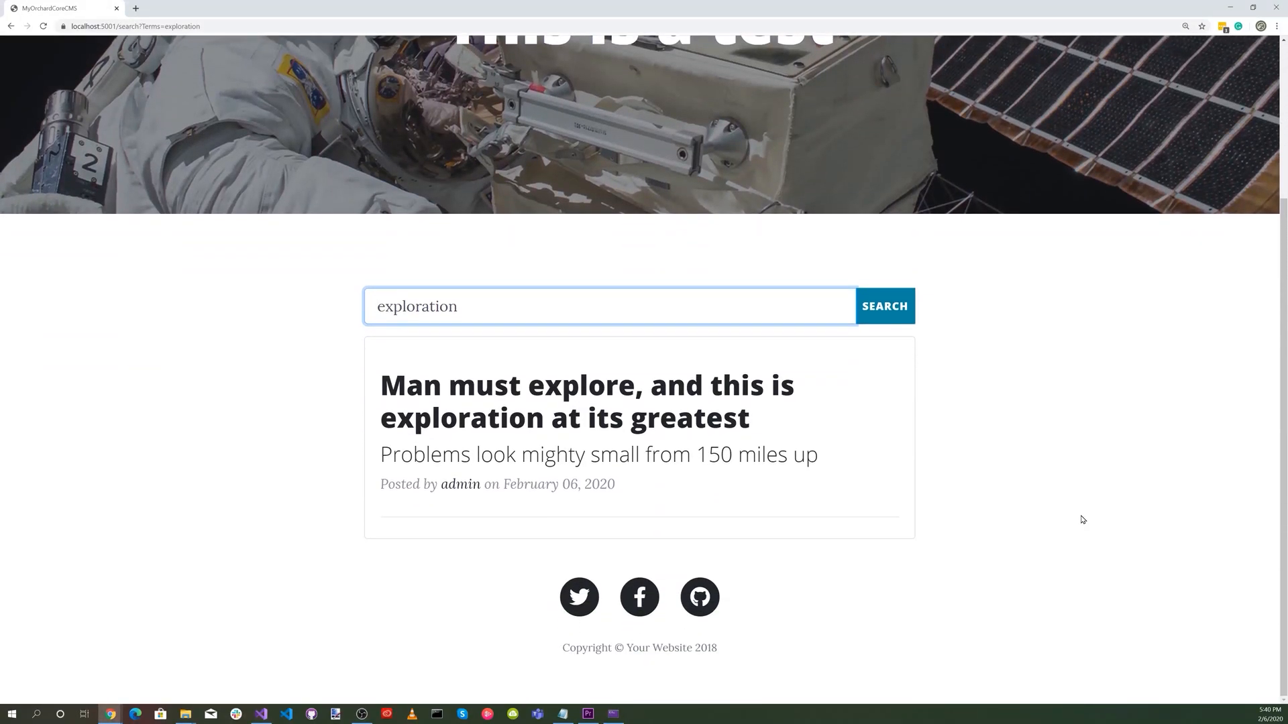
scroll(1081, 520, up, 3)
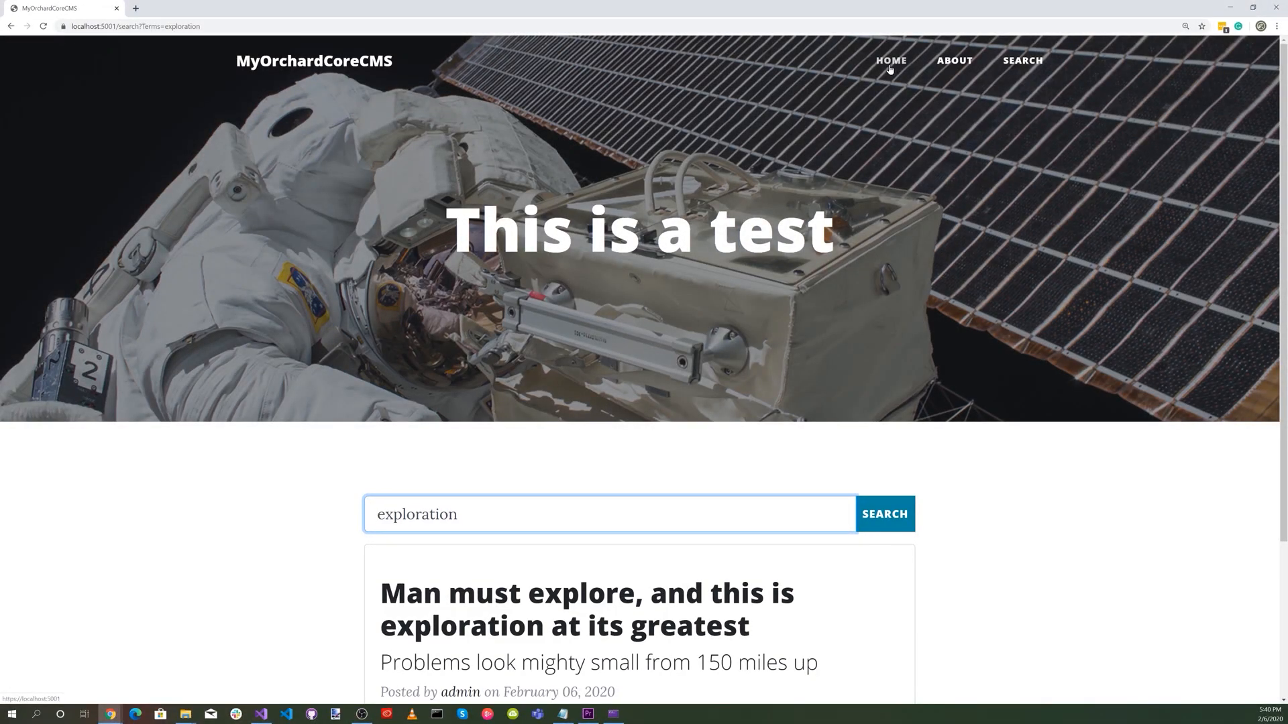
Return to the admin area at localhost:5001/admin and create a new Article from the content items list.
click(237, 27)
text(https://localhost:5001/admin)
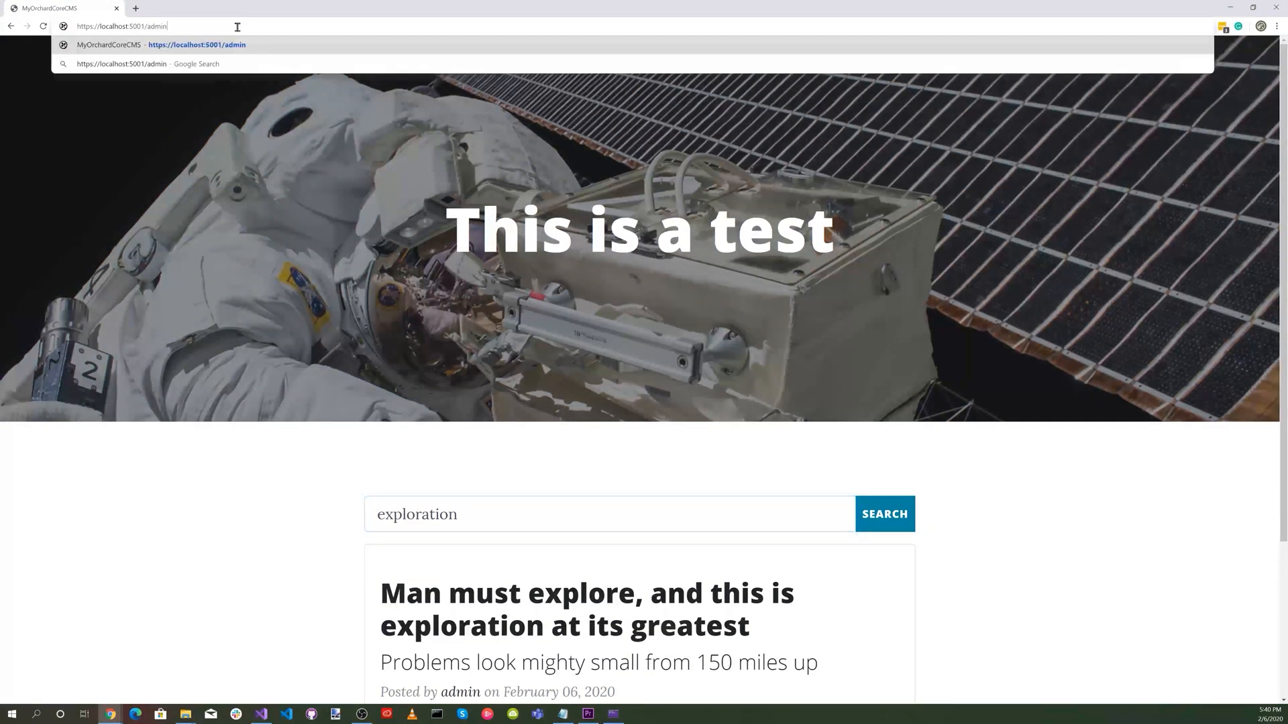
key(Return)
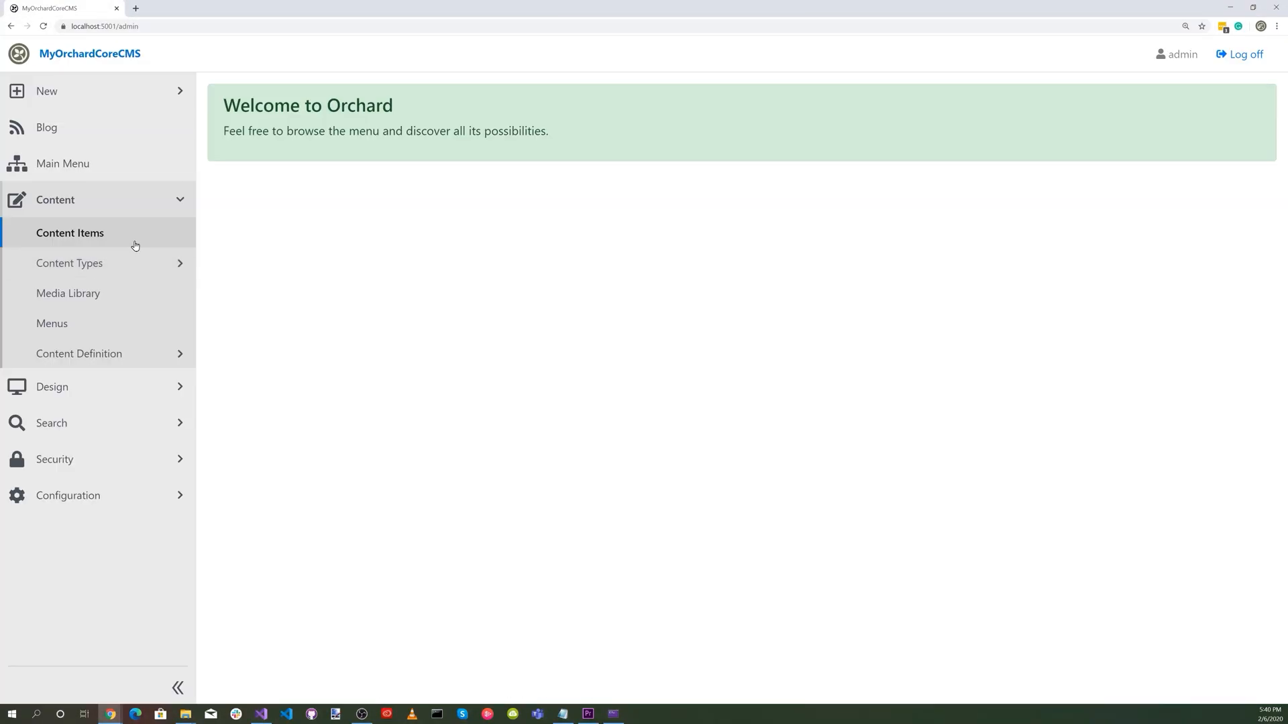
click(74, 203)
click(74, 204)
click(74, 234)
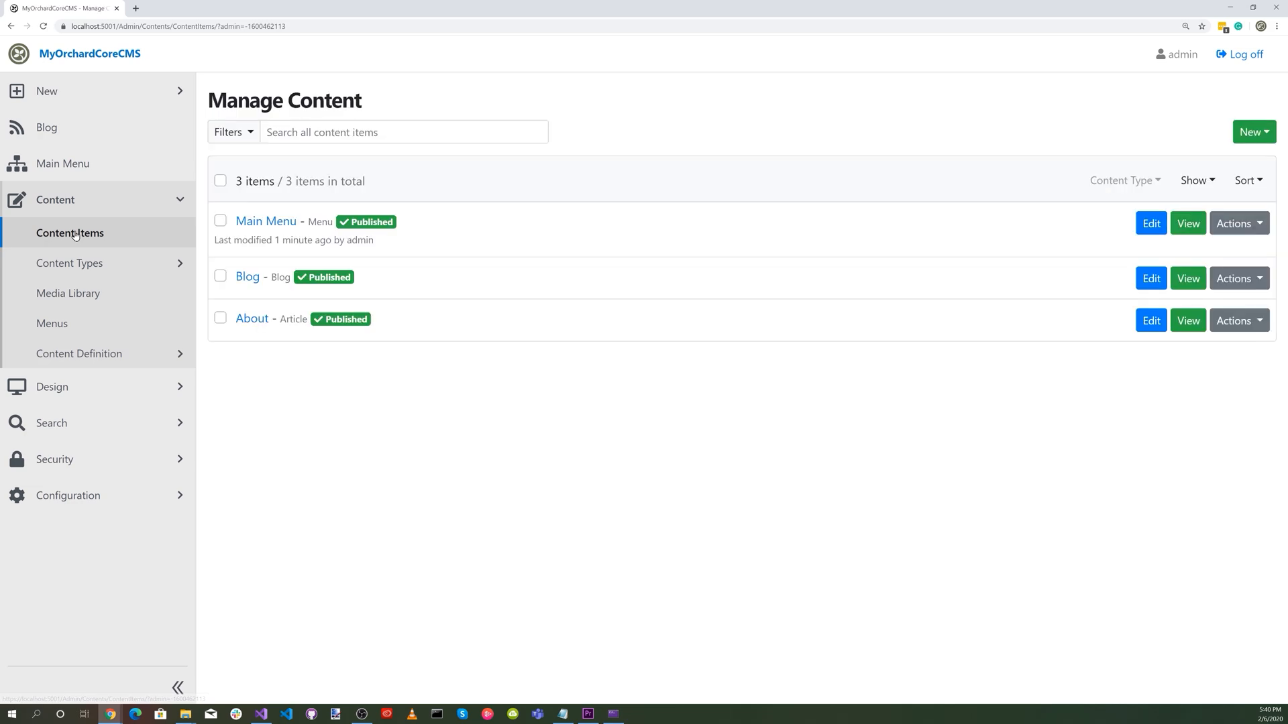
click(1253, 132)
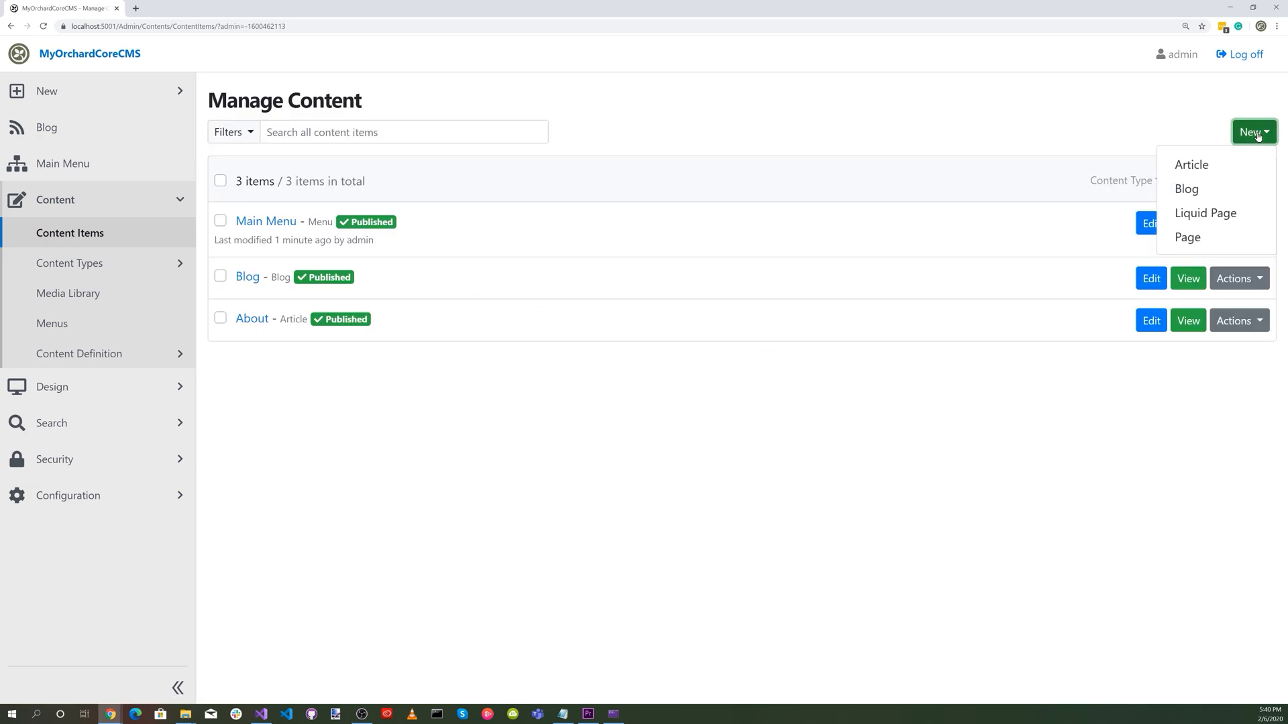
click(1191, 165)
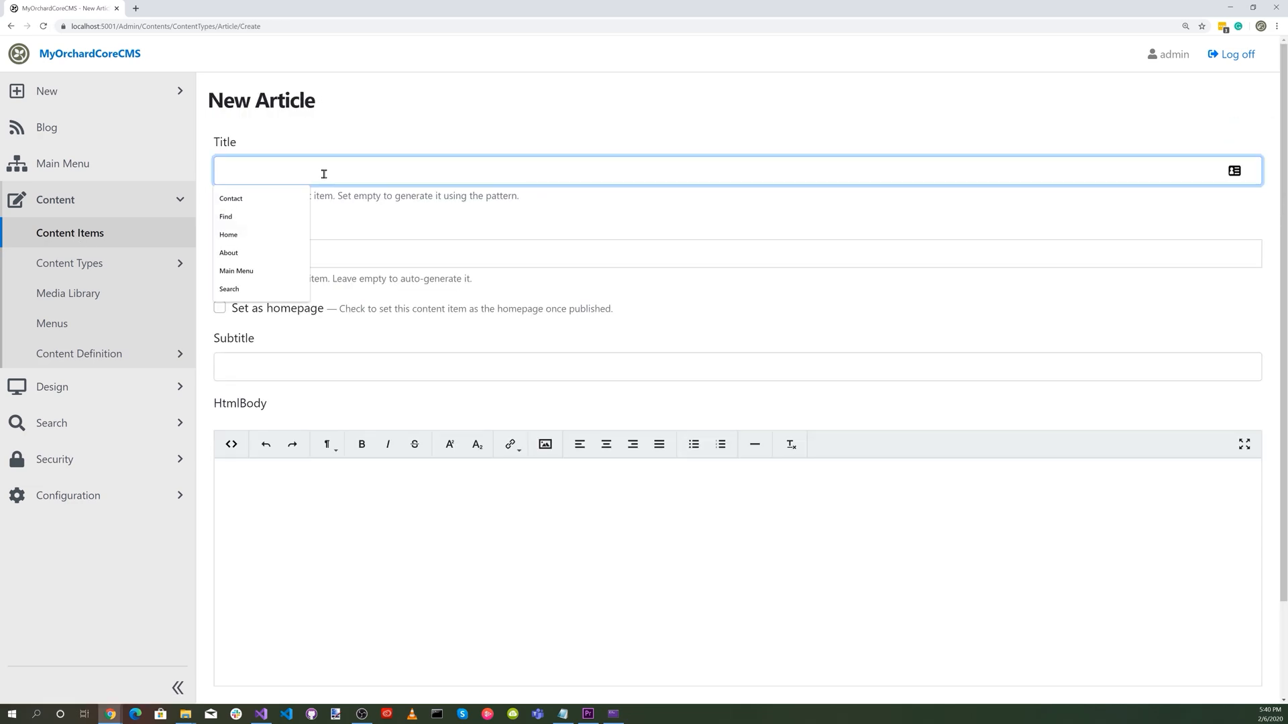
Title the new article Home, give it the permalink home, set it as homepage and enter the subtitle Welcome.
click(255, 234)
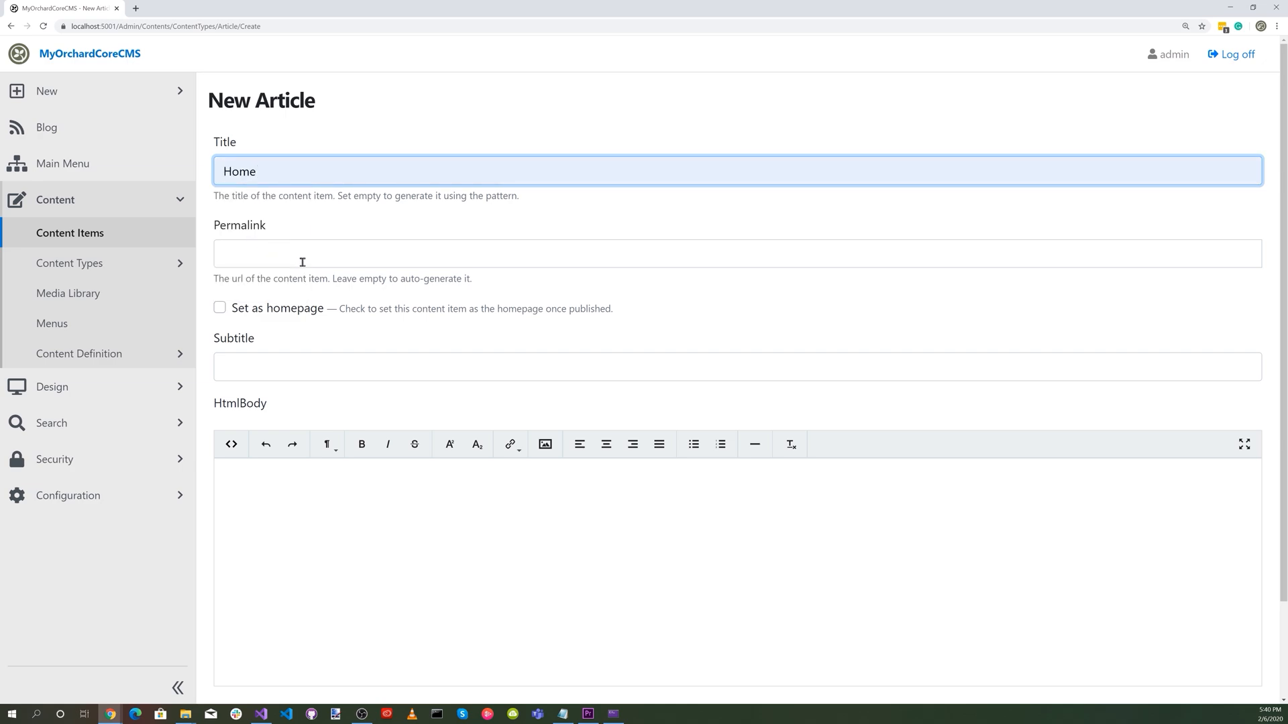
click(284, 257)
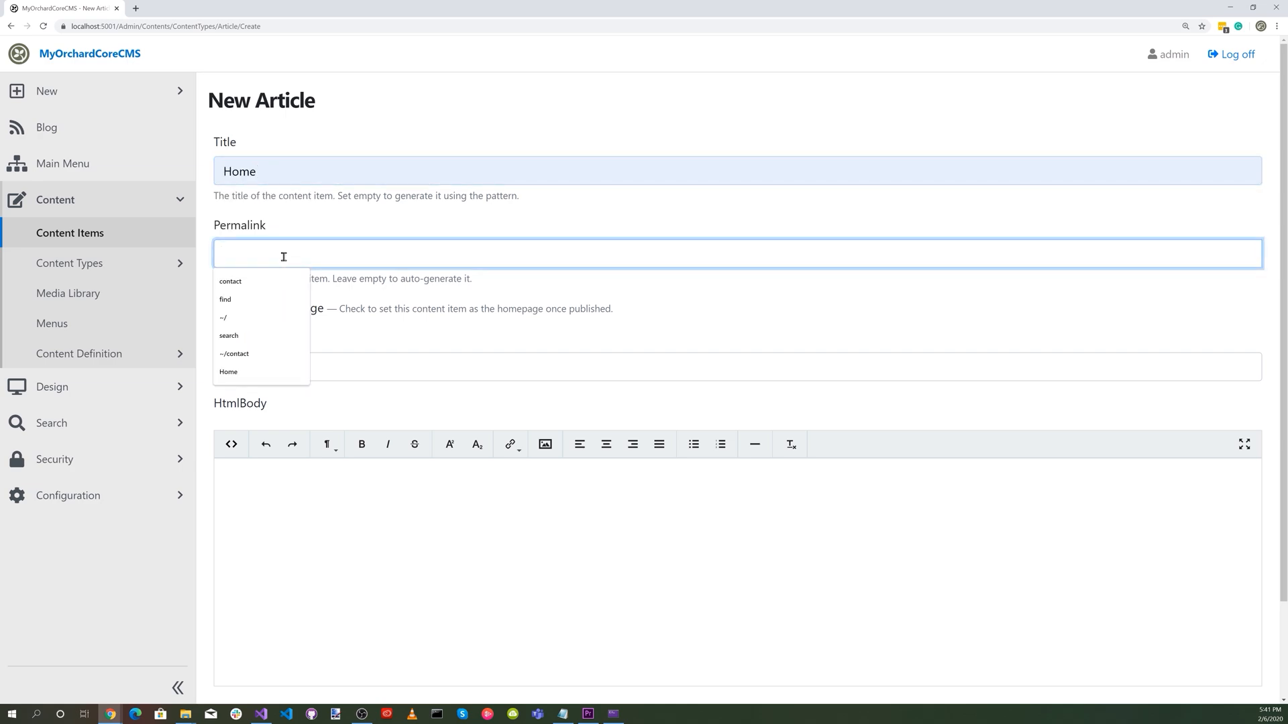
text(home)
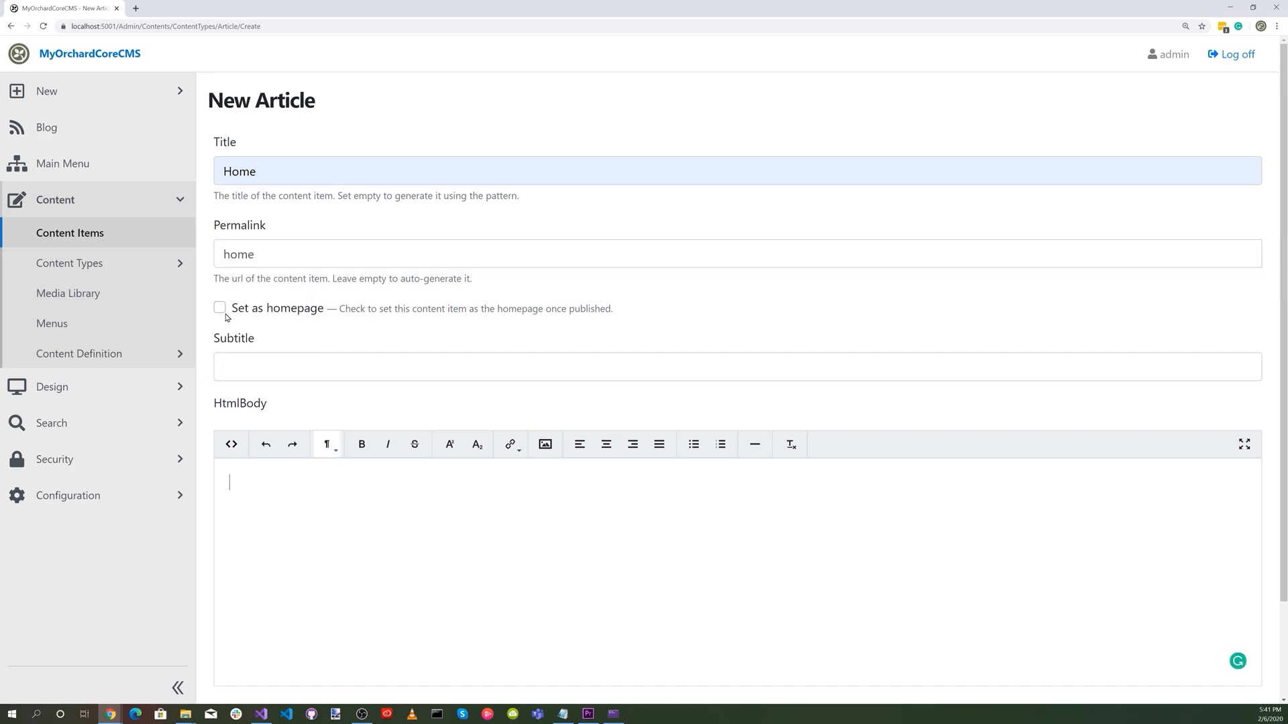
click(220, 308)
click(256, 364)
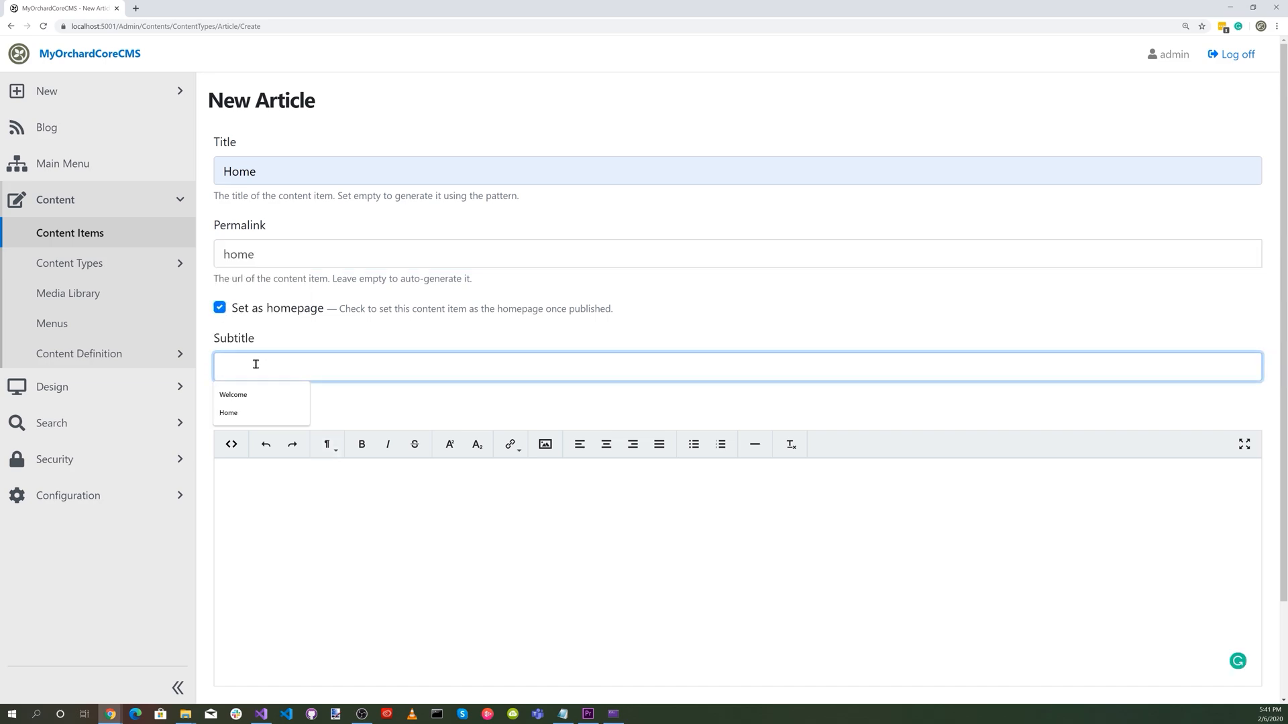
click(271, 395)
click(267, 485)
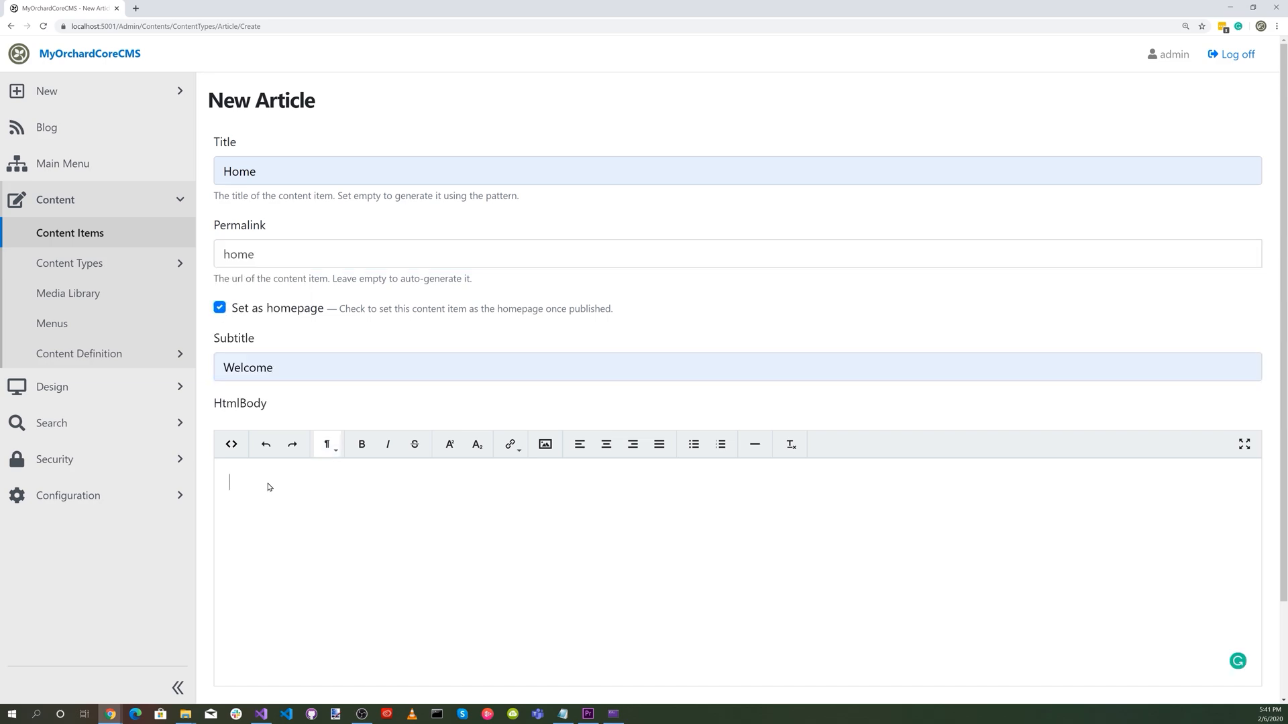
Enter "This is the home page" as the Home article's HTML body and publish the article.
text(This is the home page)
scroll(557, 543, down, 2)
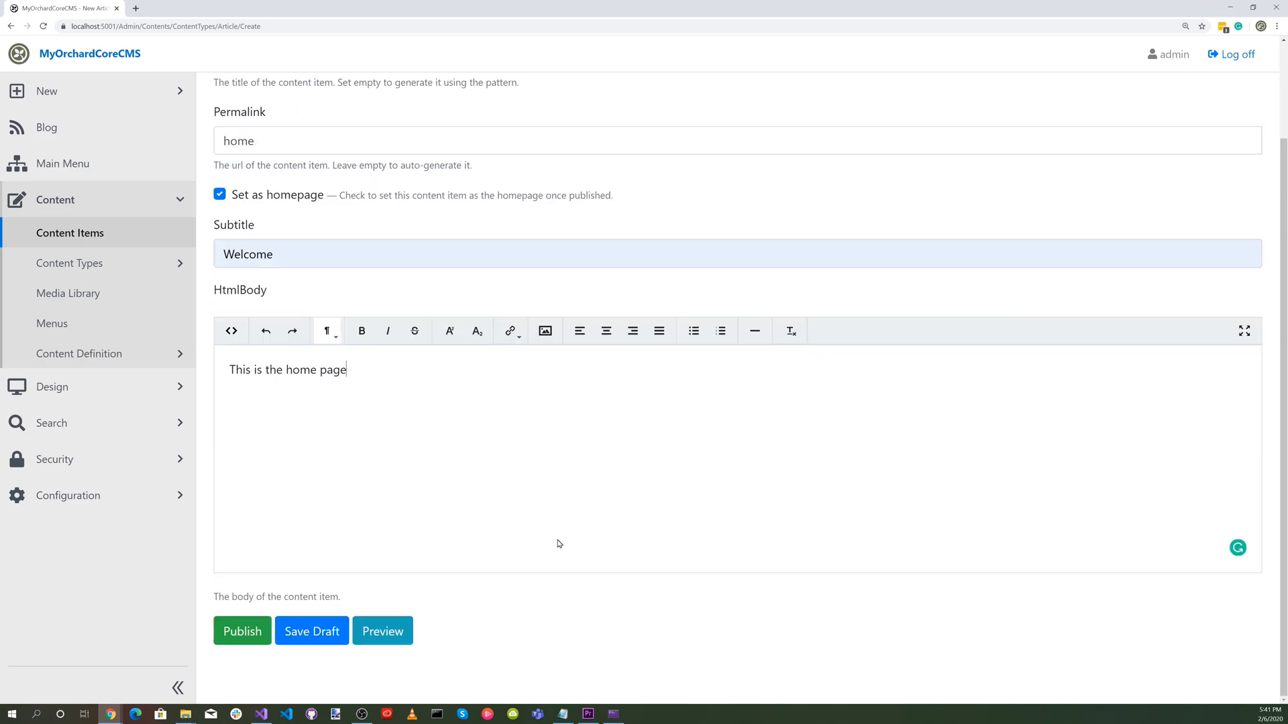
click(246, 638)
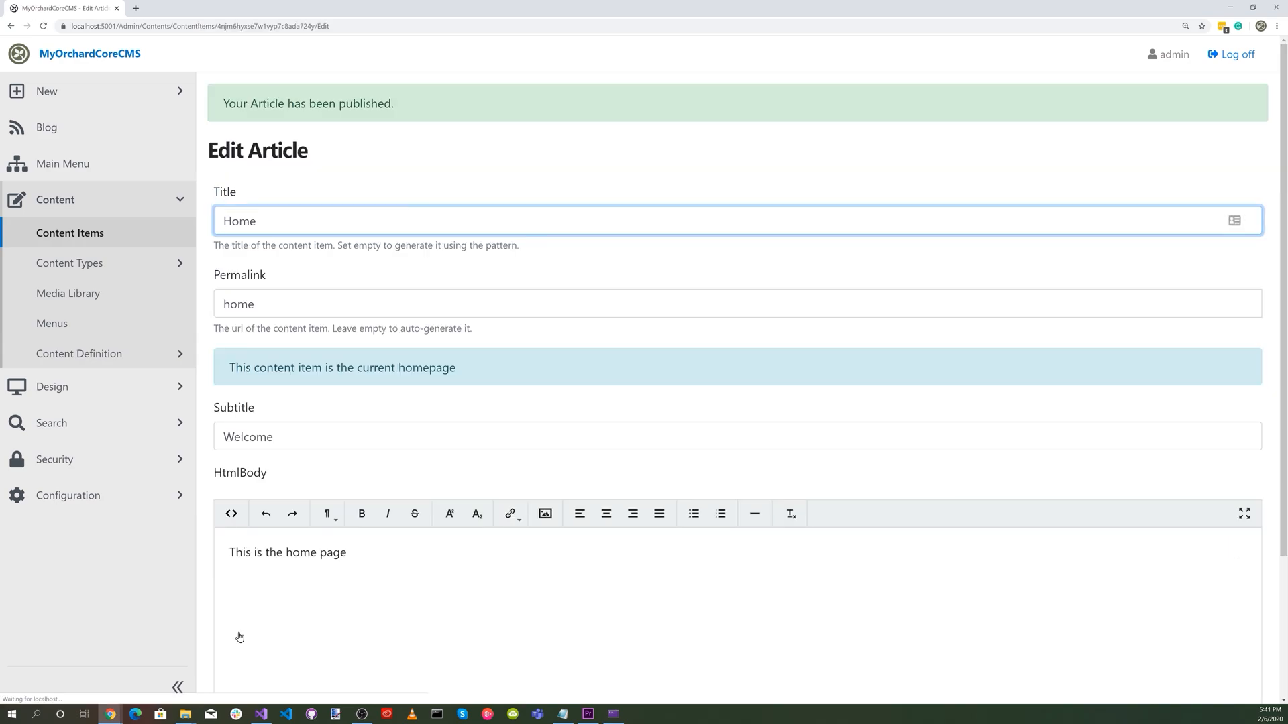
Review the published Home article and the Main Menu items, and view the public site's home page.
scroll(239, 637, down, 3)
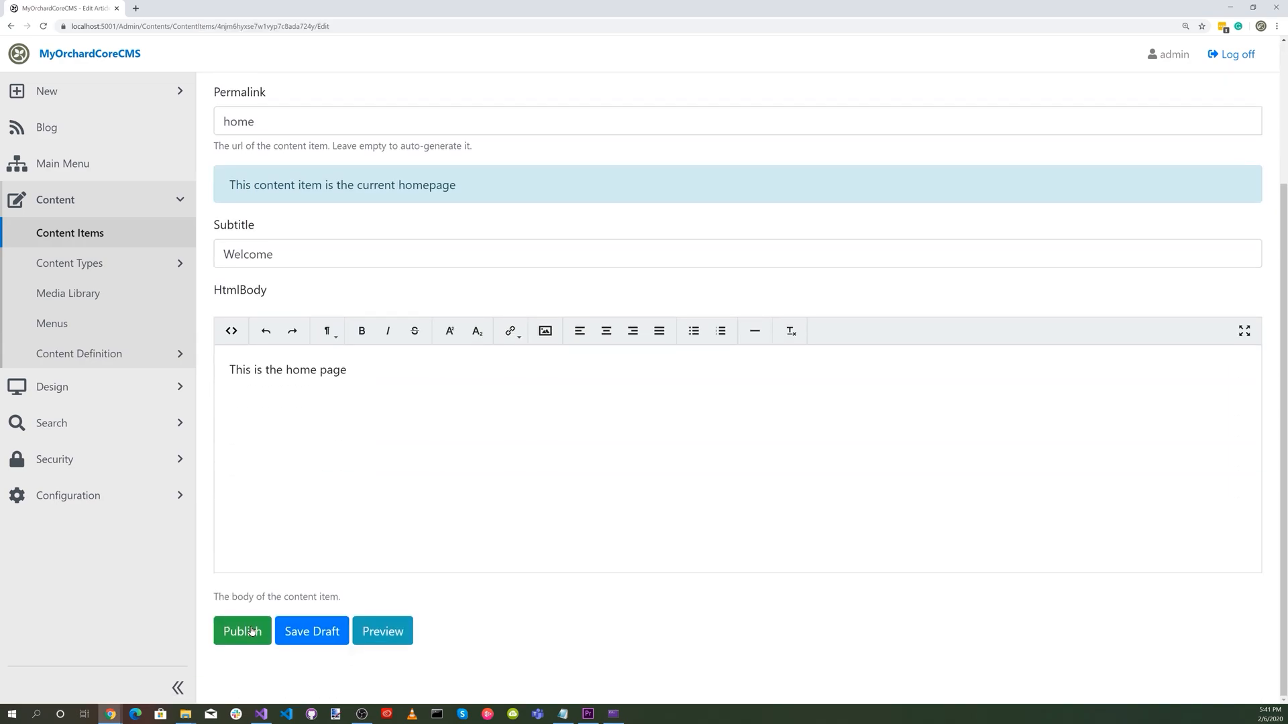
click(66, 168)
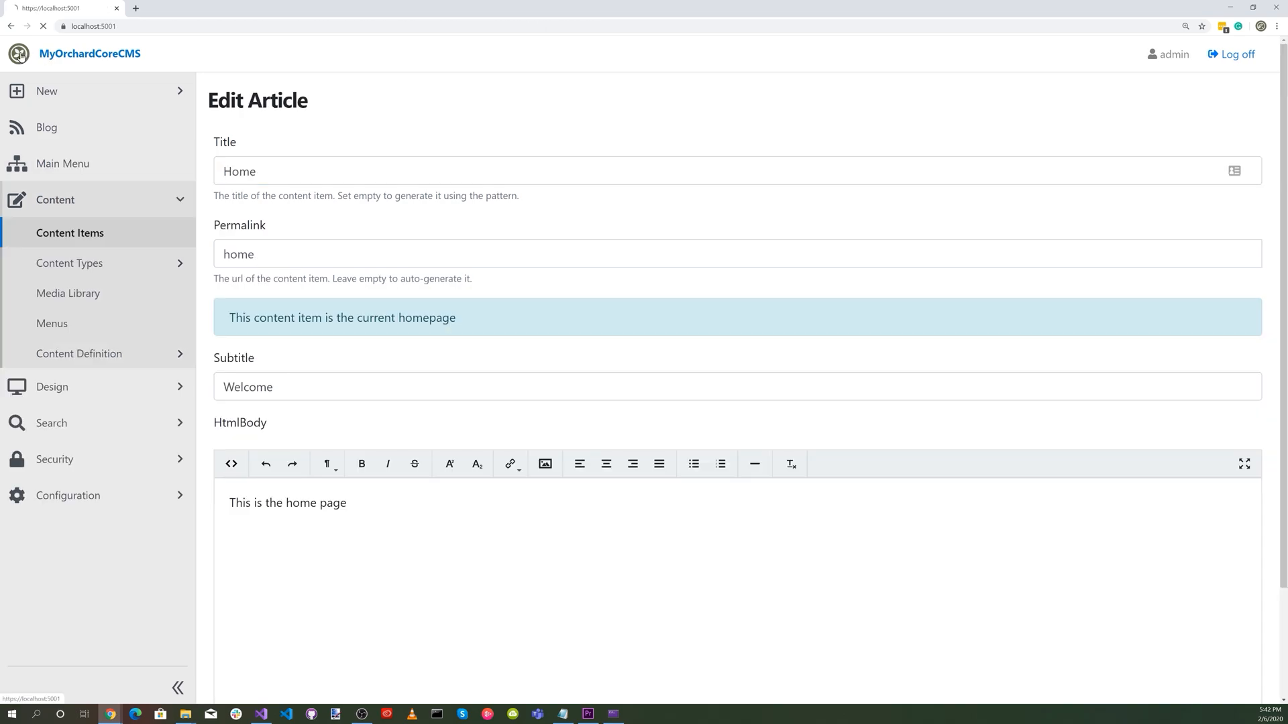
click(22, 57)
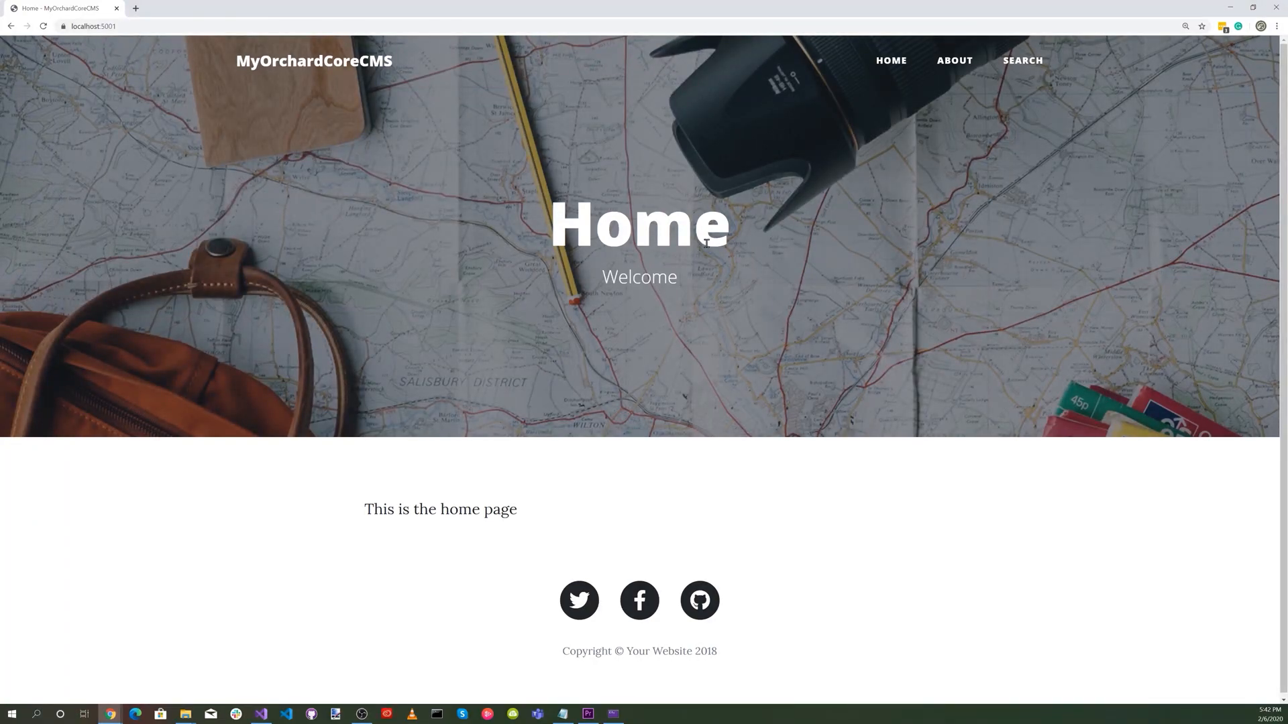
Return to the admin area at localhost:5001/admin and open the Main Menu content item for editing.
click(187, 28)
click(196, 82)
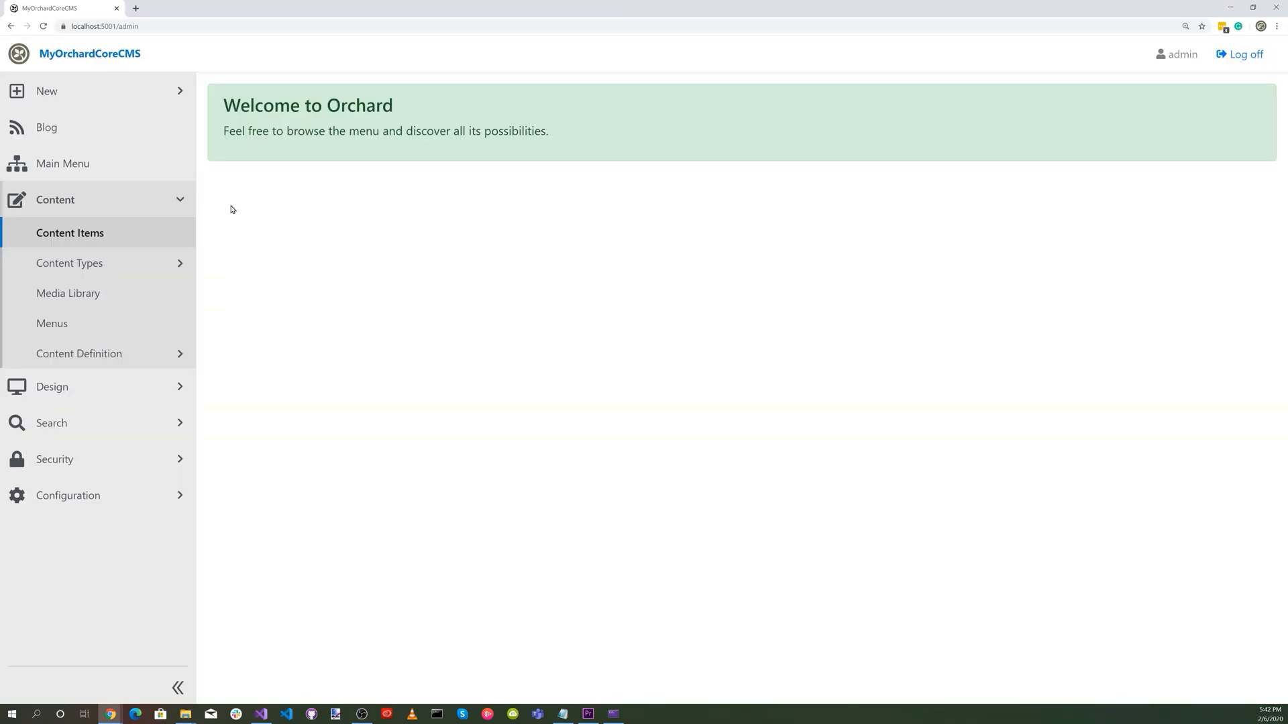
click(83, 240)
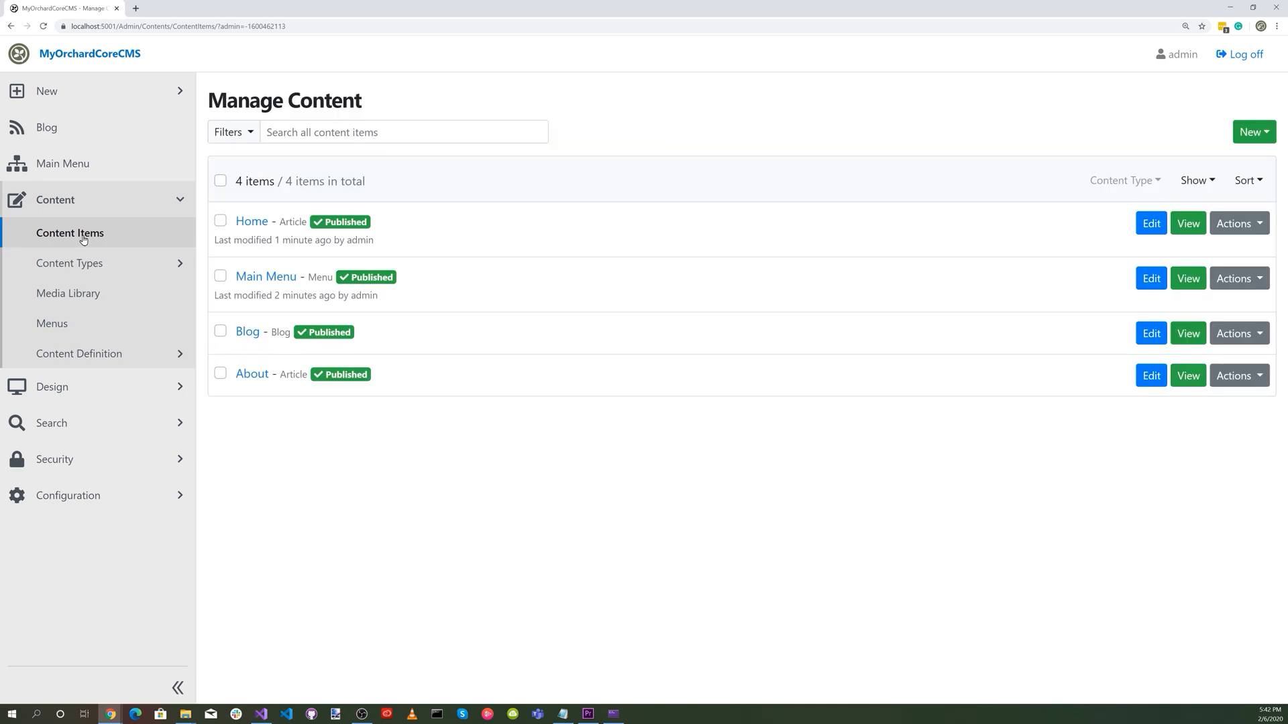
click(267, 278)
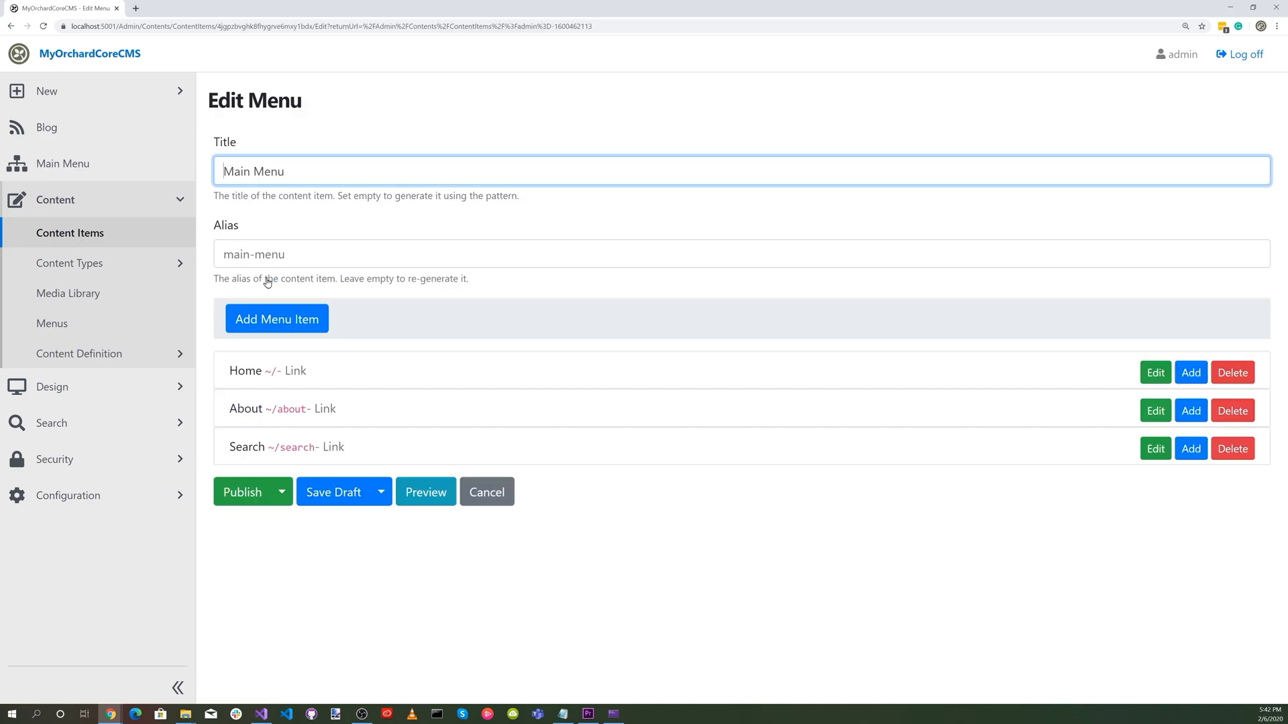
Add a link menu item named Blog with the URL ~/blog to the Main Menu and publish it.
click(270, 320)
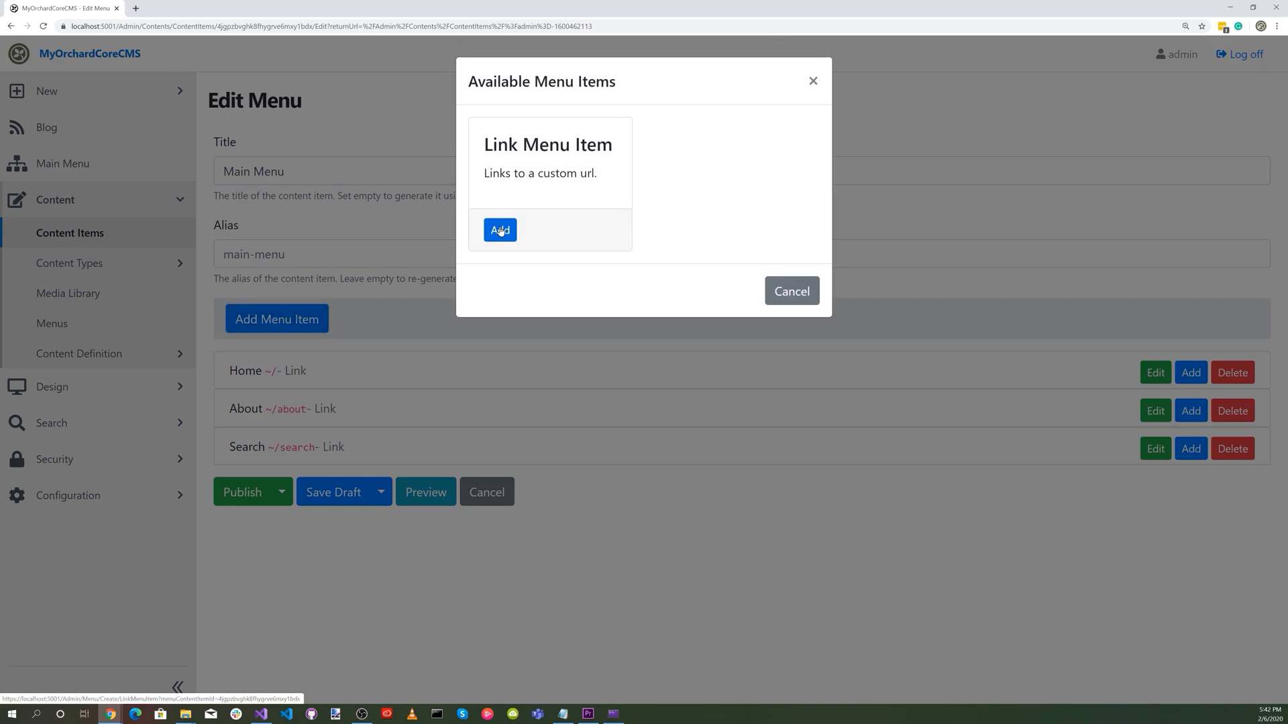
click(500, 231)
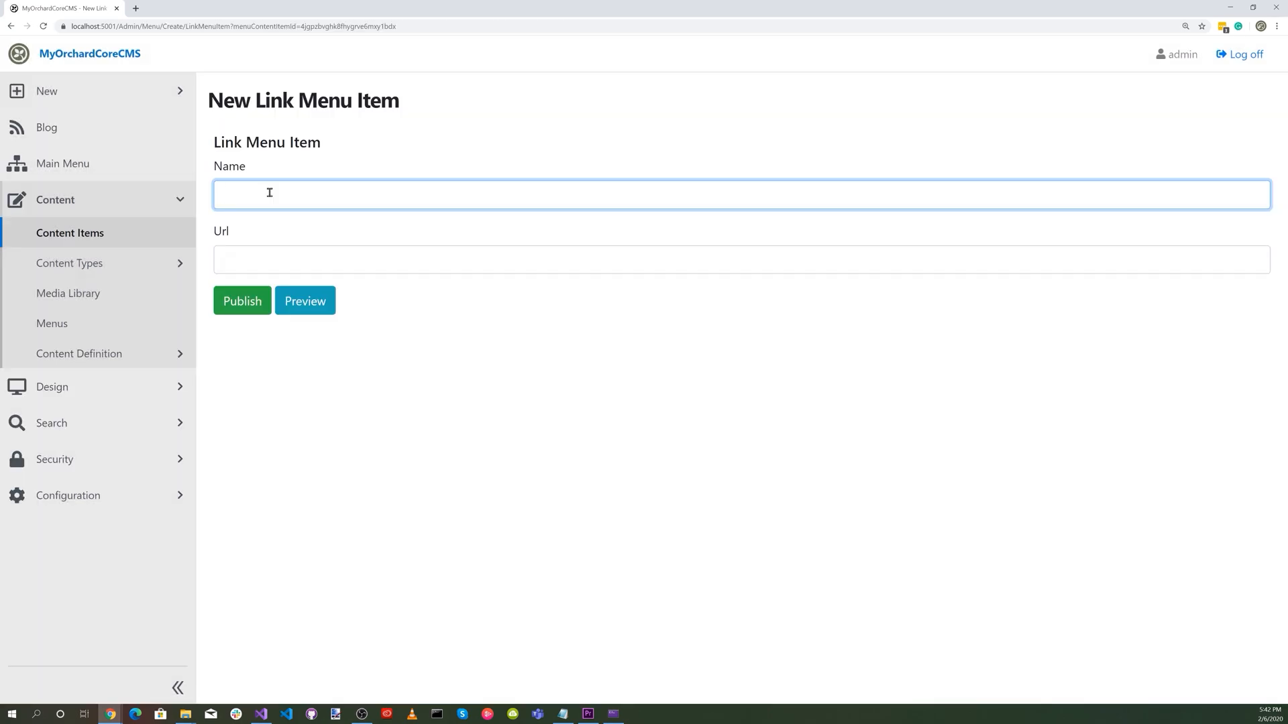
text(Blog)
click(253, 258)
text(~/blog)
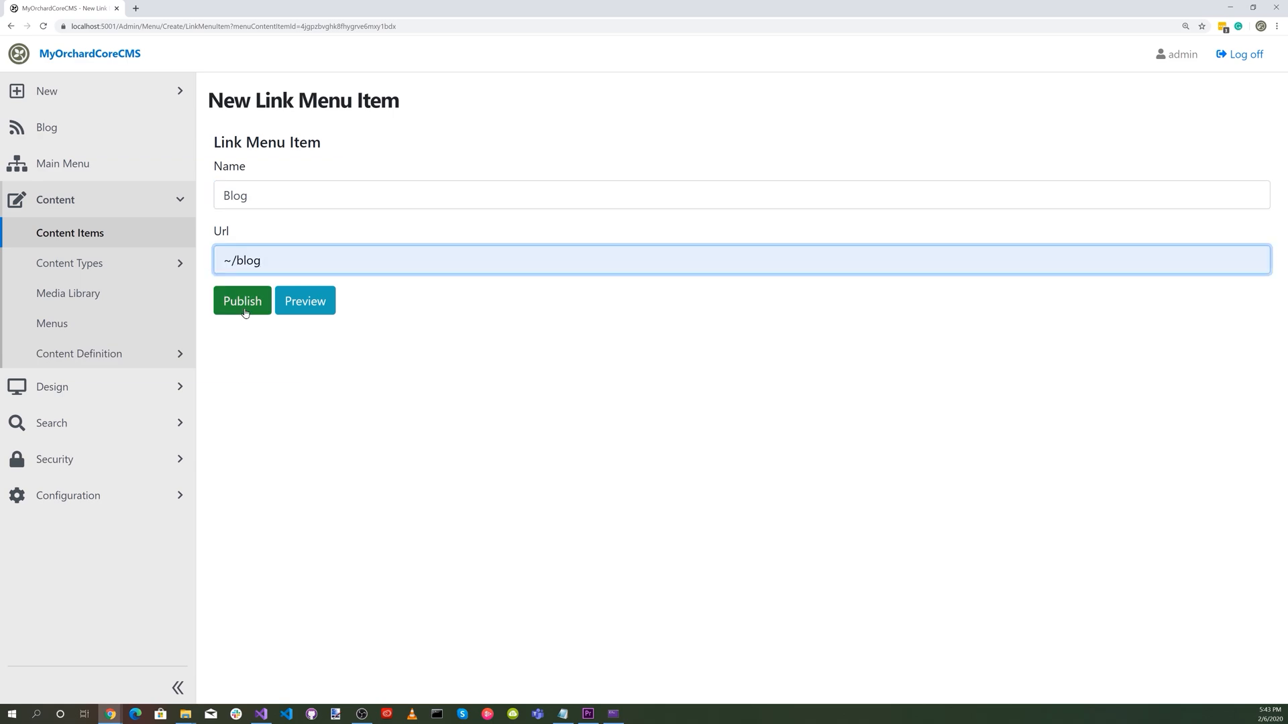
click(240, 303)
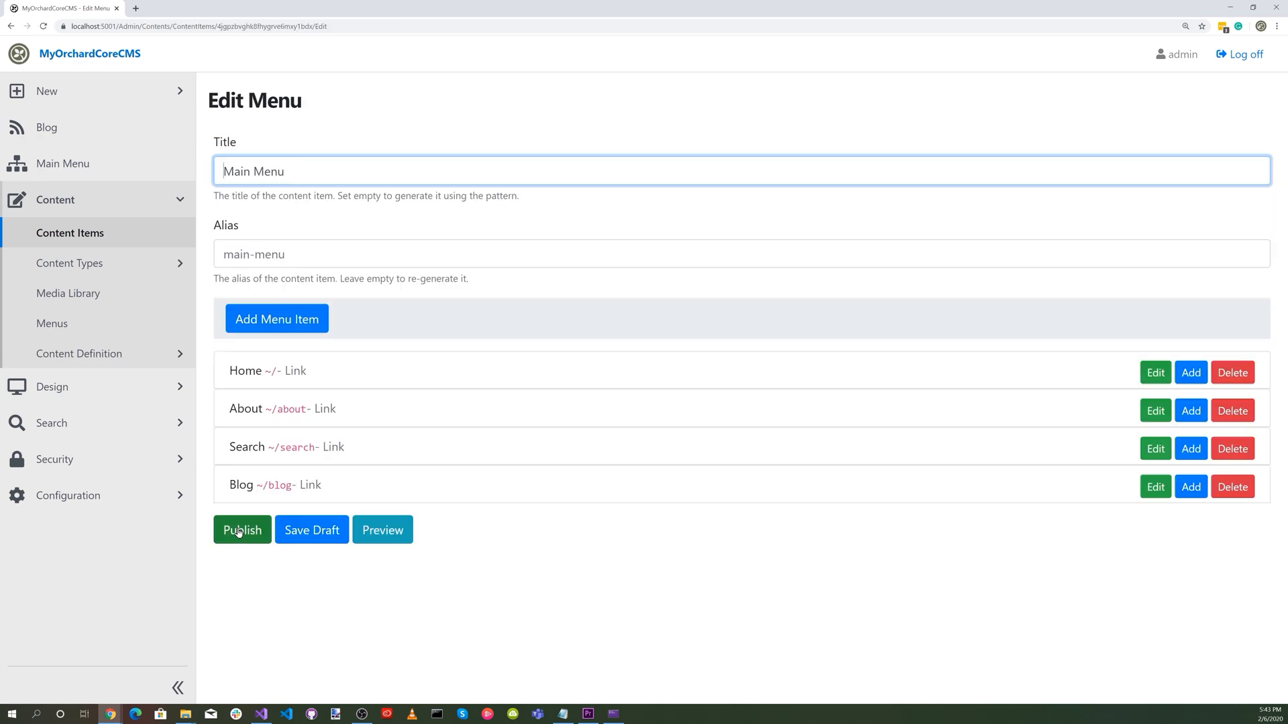
Open the public site and view the Blog page through its navigation link.
click(16, 54)
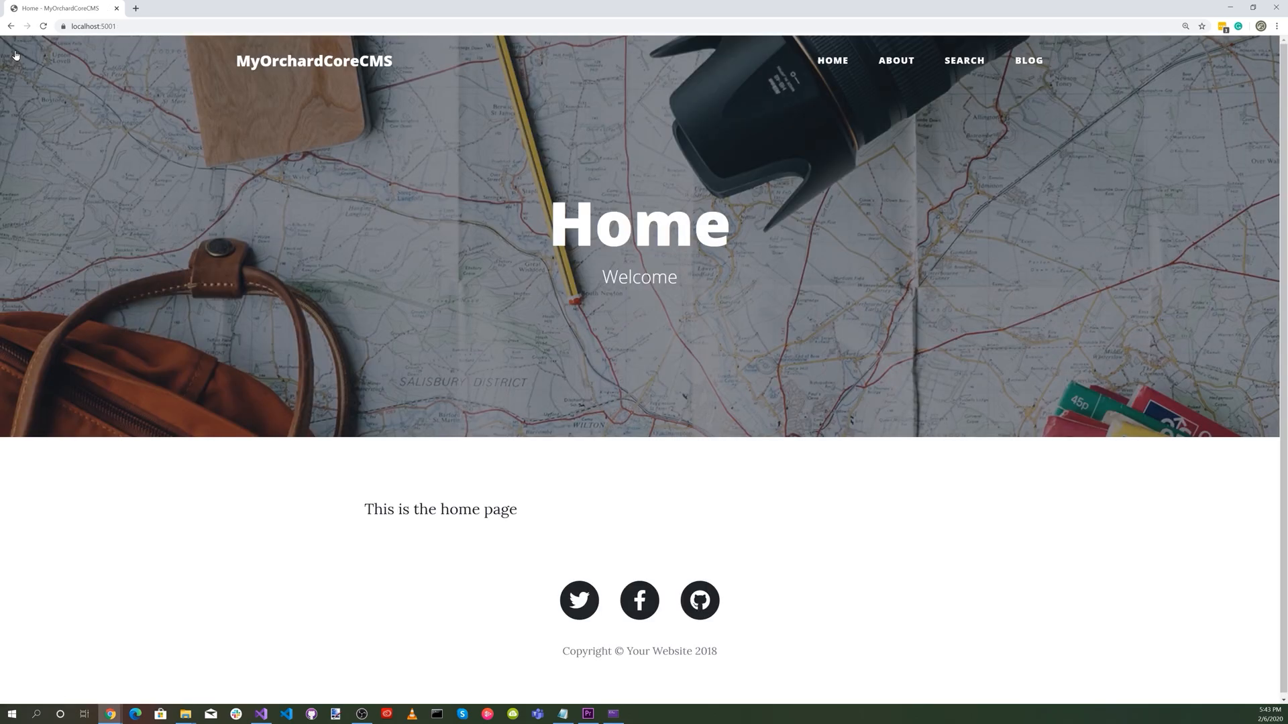
click(1033, 61)
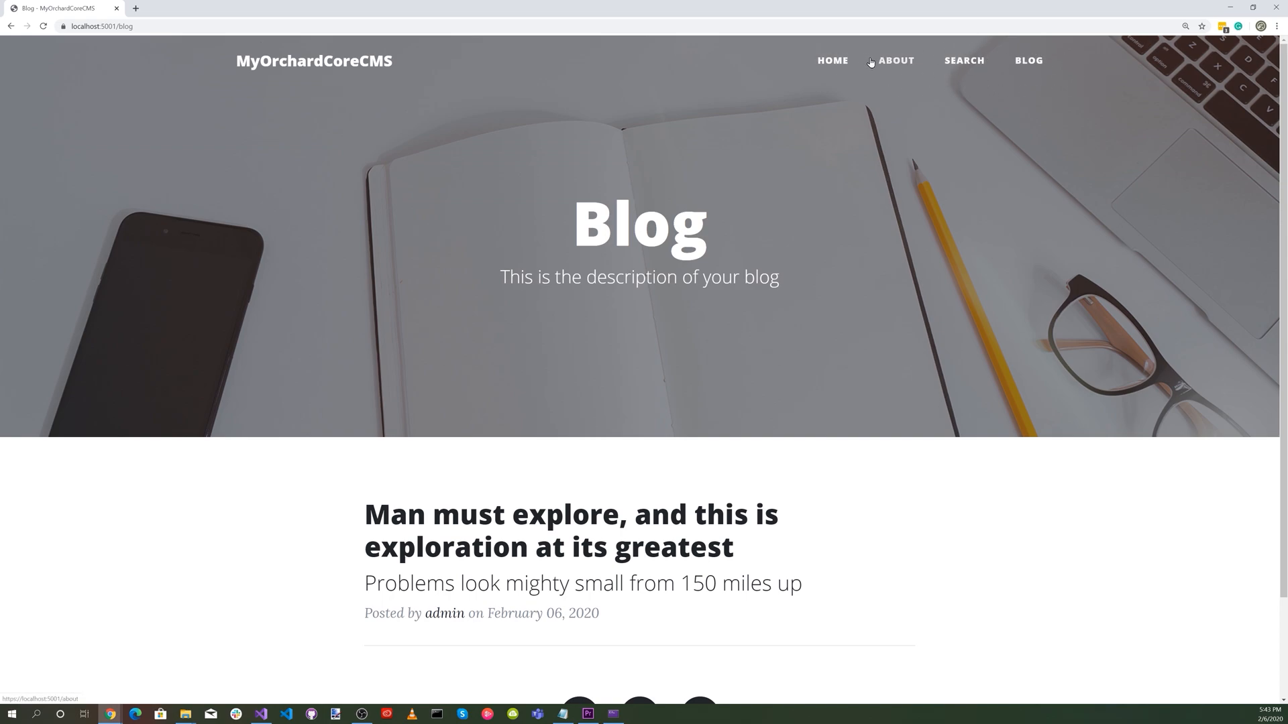
Back in the admin area, move the Blog link directly below Home in the Main Menu and publish the menu.
click(164, 25)
click(165, 26)
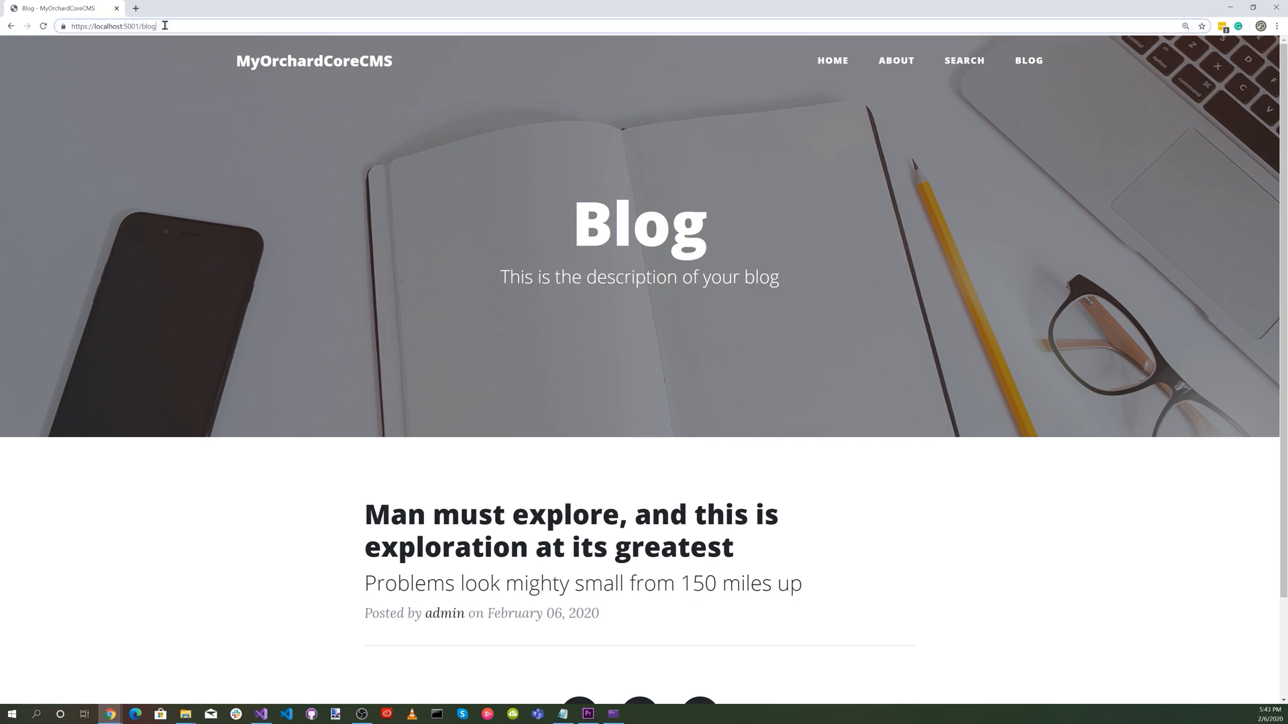
key(BackSpace)
key(BackSpace)
key(BackSpace)
key(BackSpace)
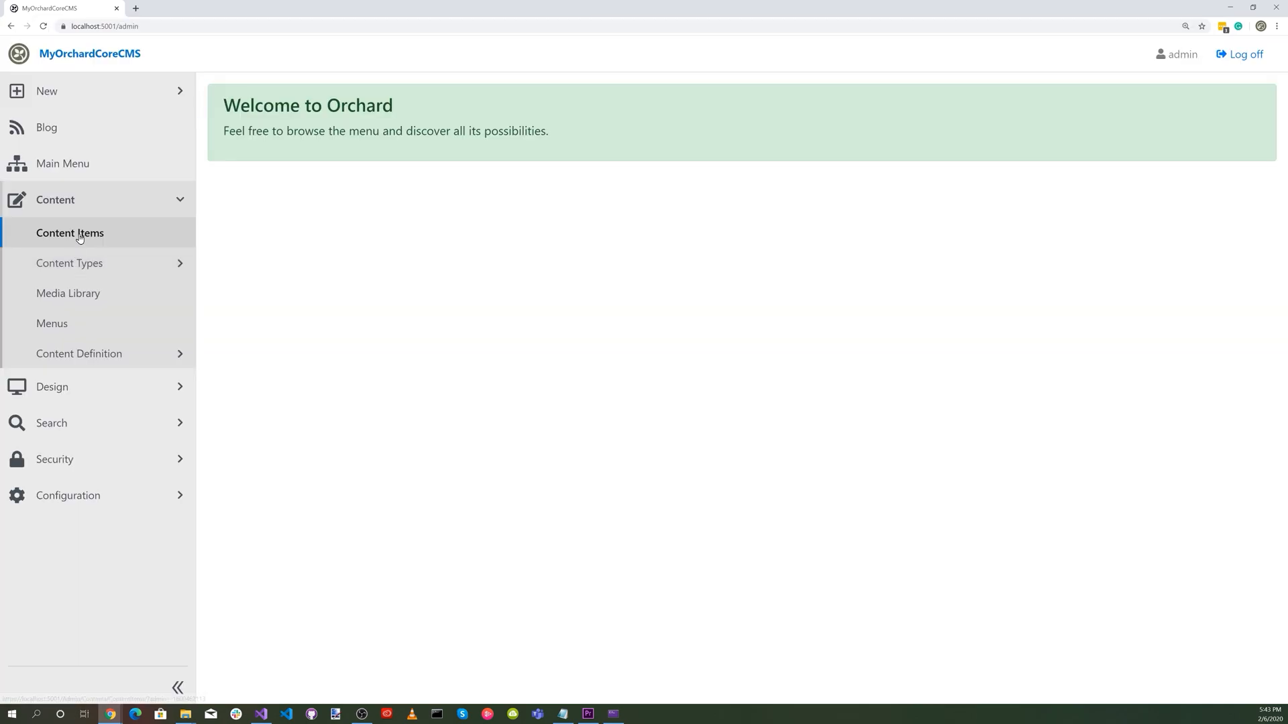
click(70, 232)
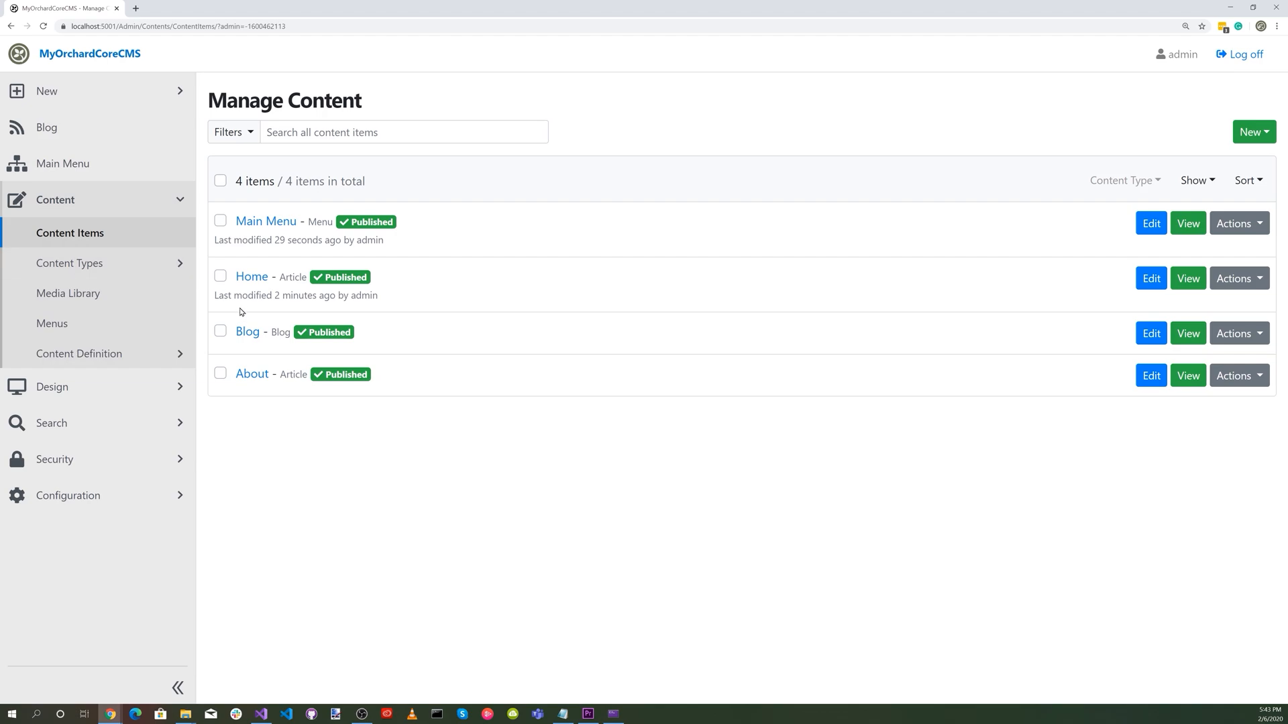
click(274, 223)
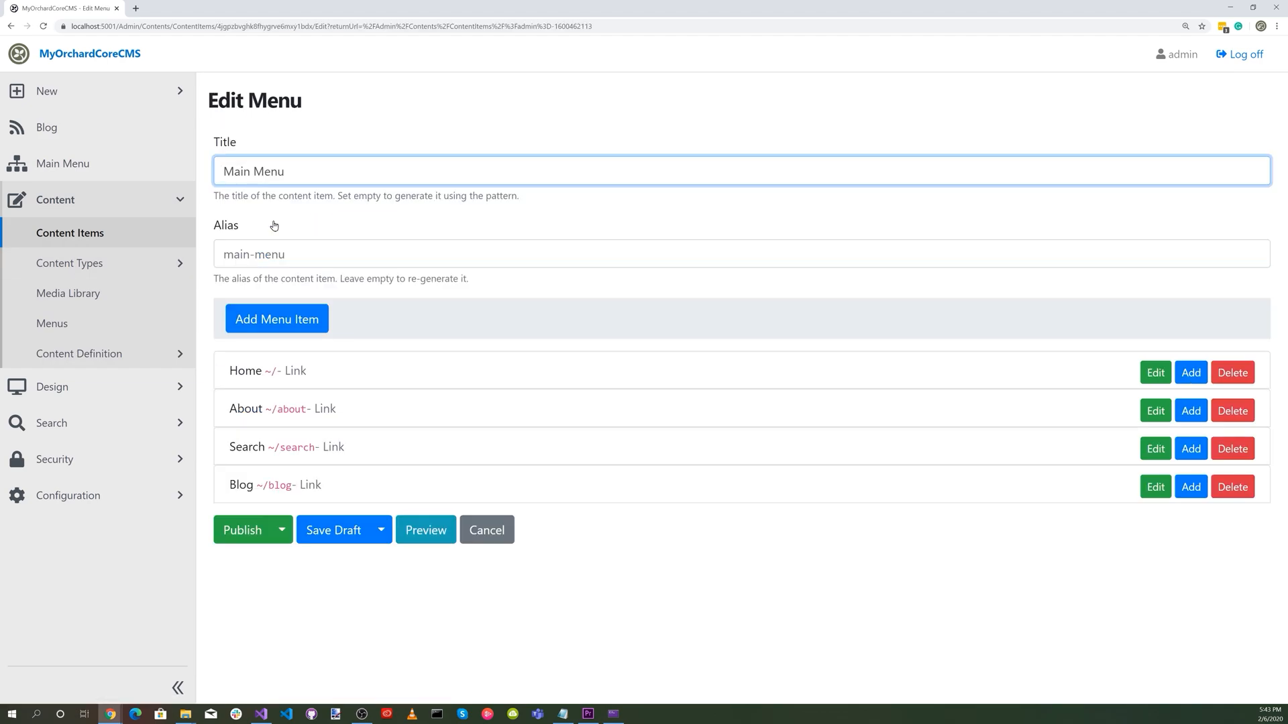
drag(241, 483, 243, 403)
click(248, 536)
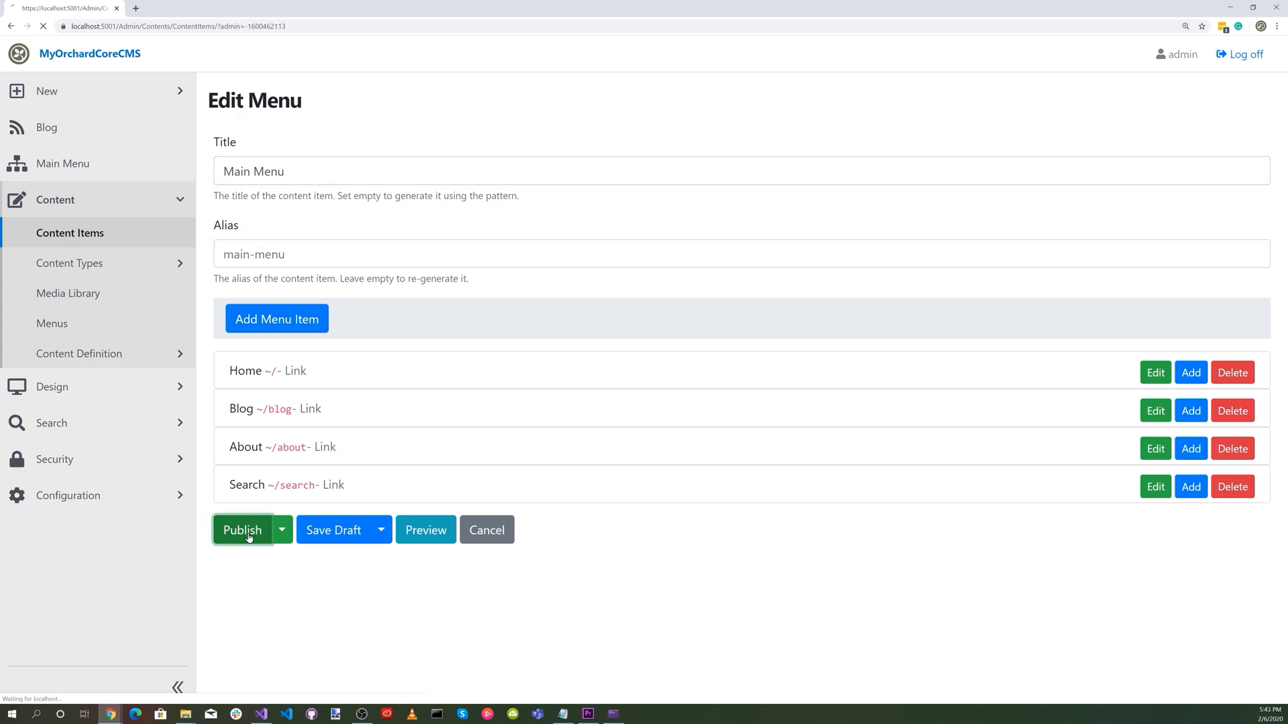
Check the reordered navigation on the public site by visiting the Blog, About and Search pages.
click(19, 53)
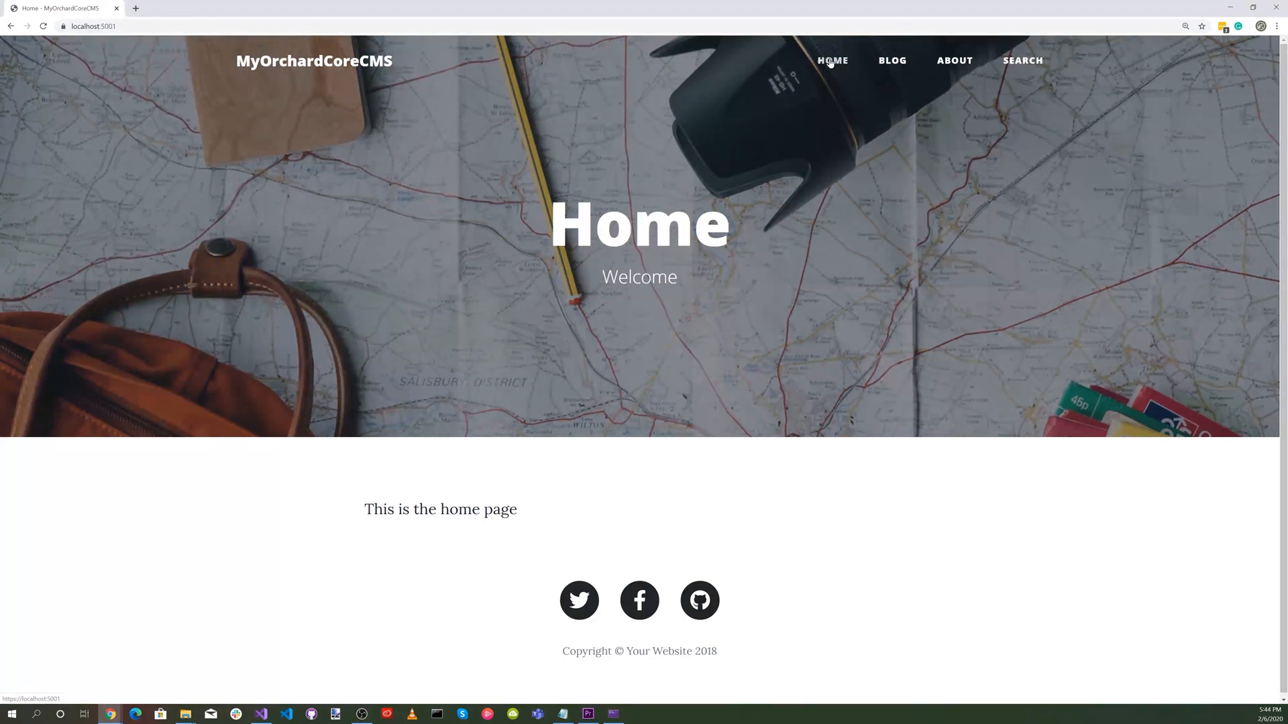
click(891, 64)
click(945, 65)
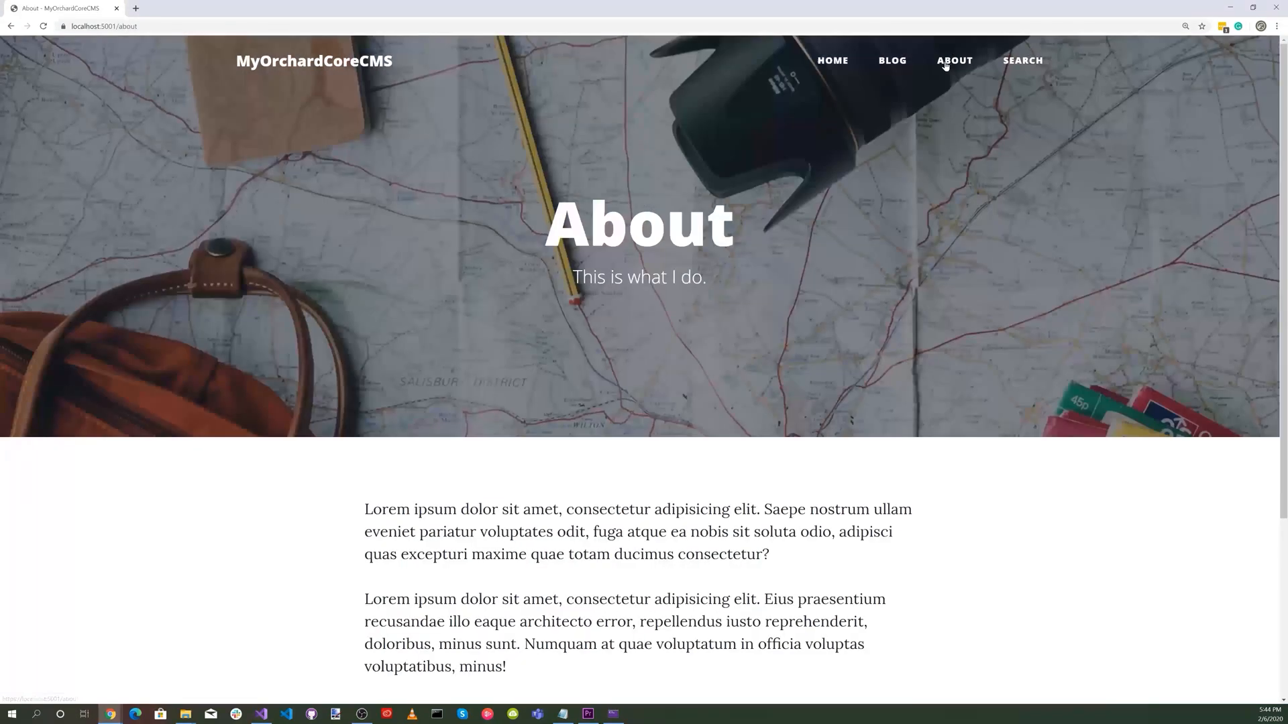
click(1022, 67)
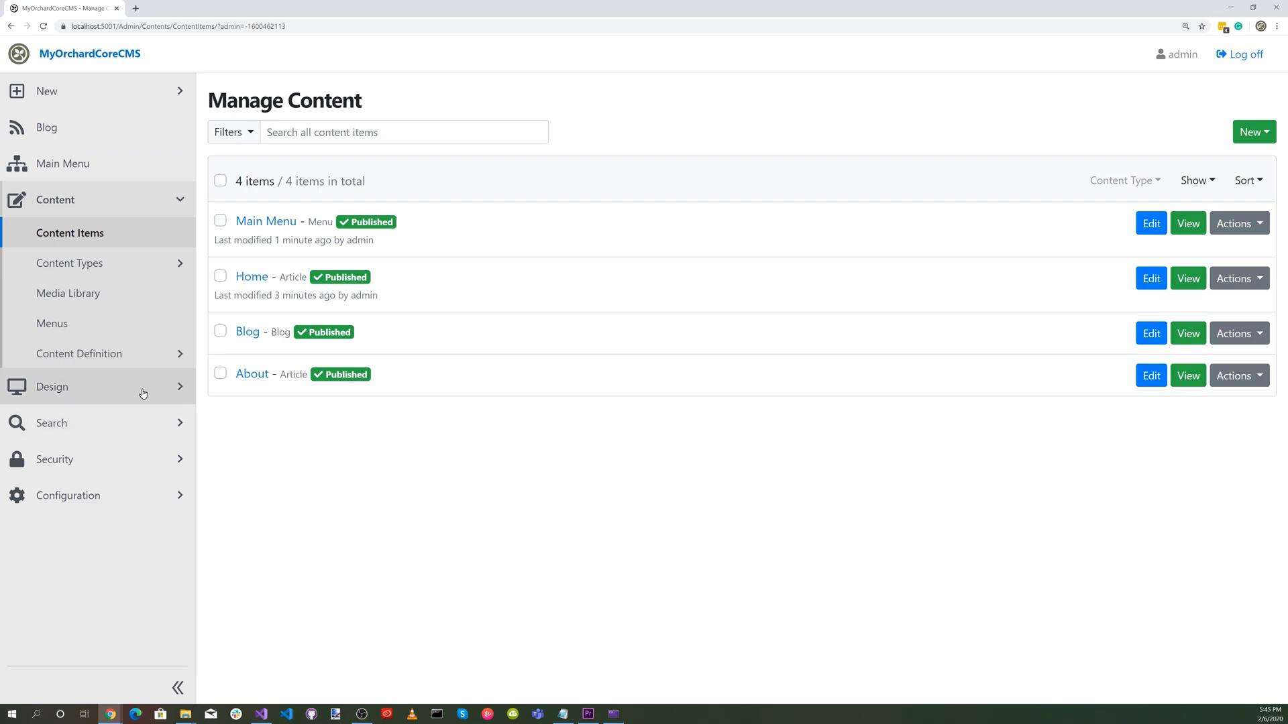
Filter the site's features by "Form" and enable the Forms feature.
click(87, 497)
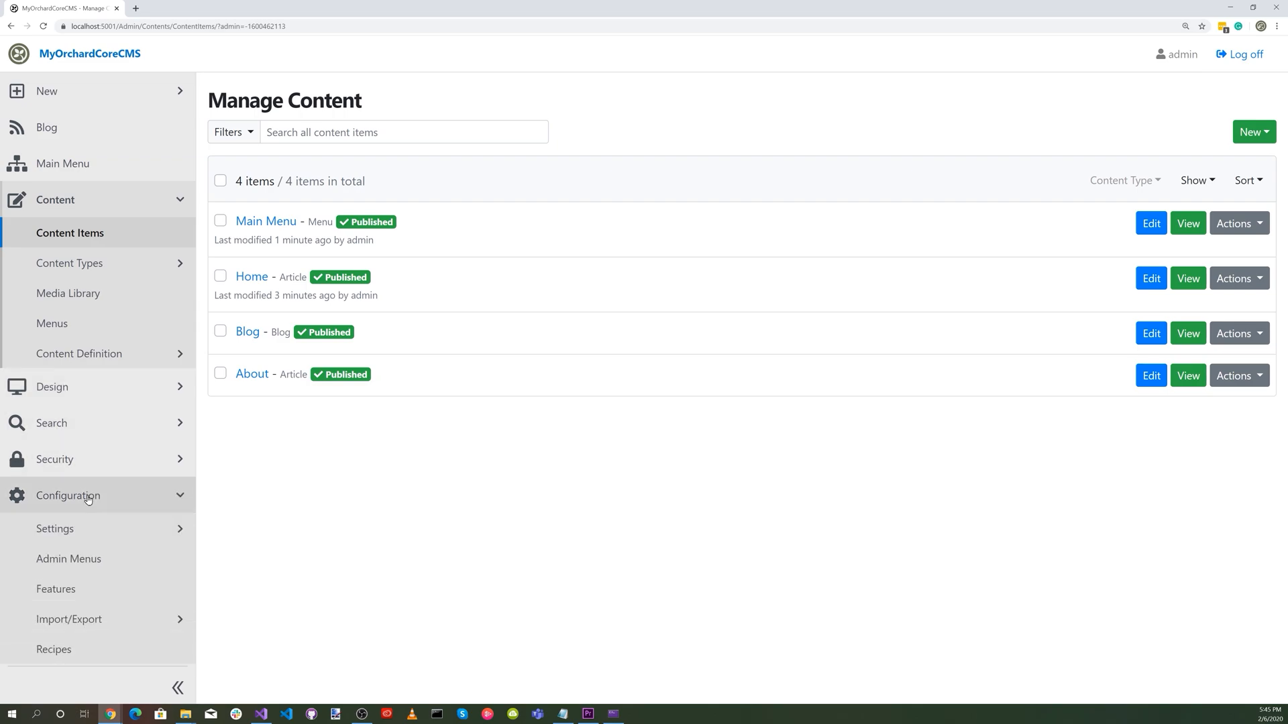
click(82, 590)
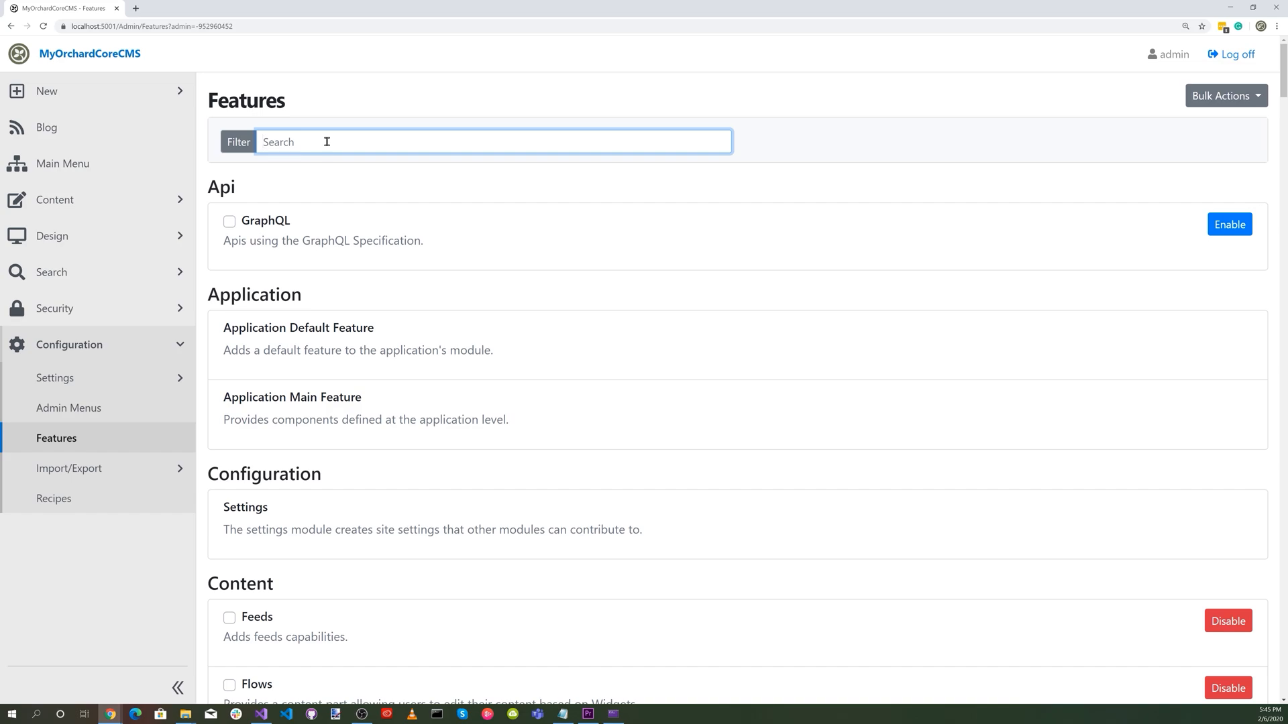
text(Form)
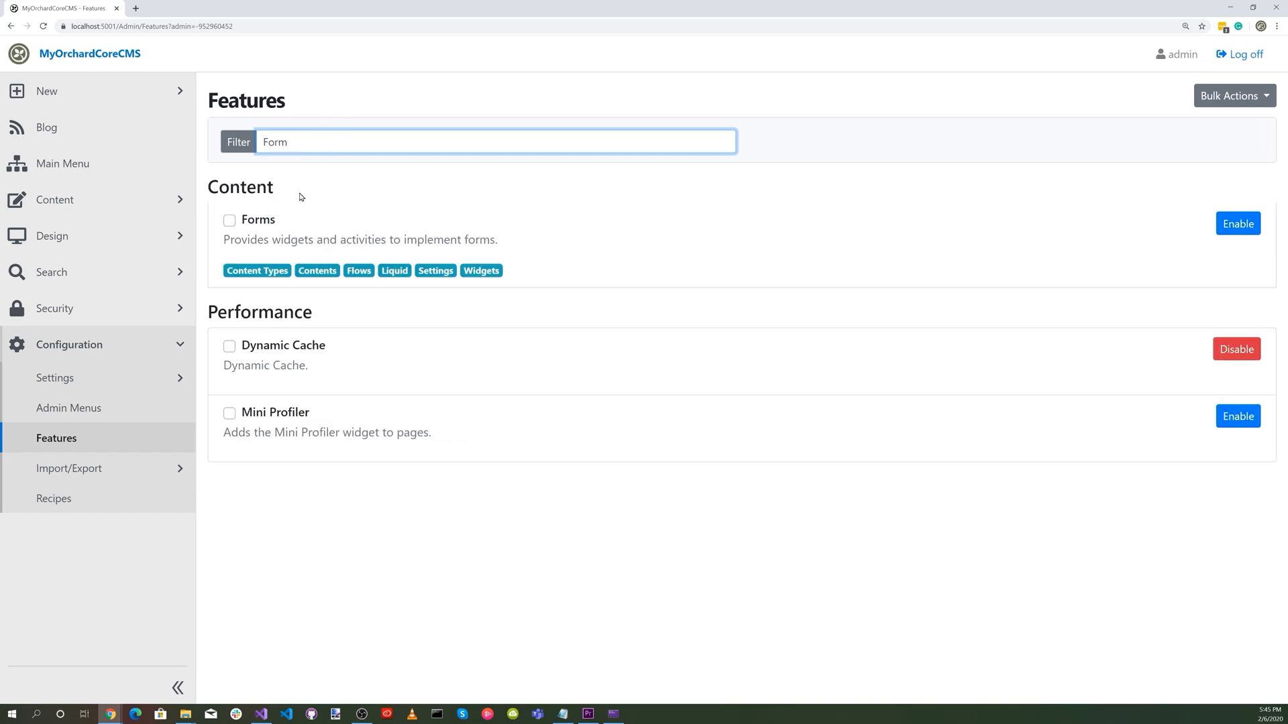
click(1238, 224)
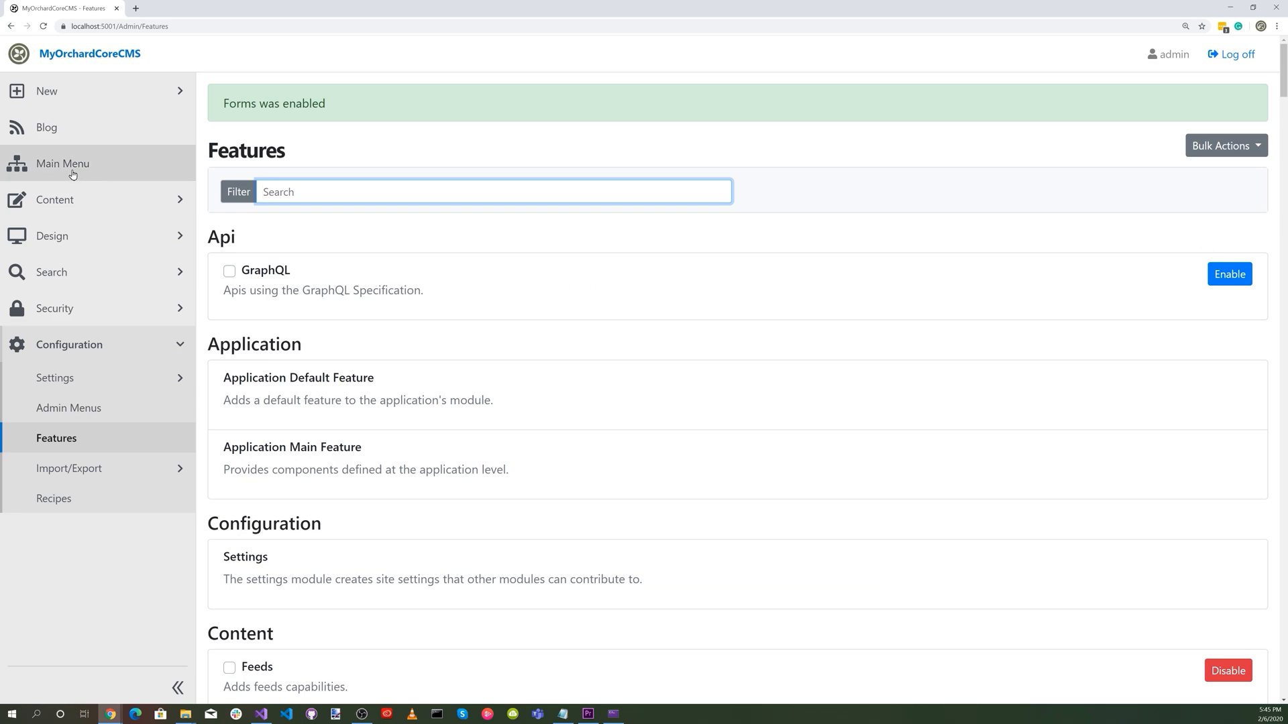
Create a new Page from the content items list and title it Contact, leaving the permalink empty.
click(57, 200)
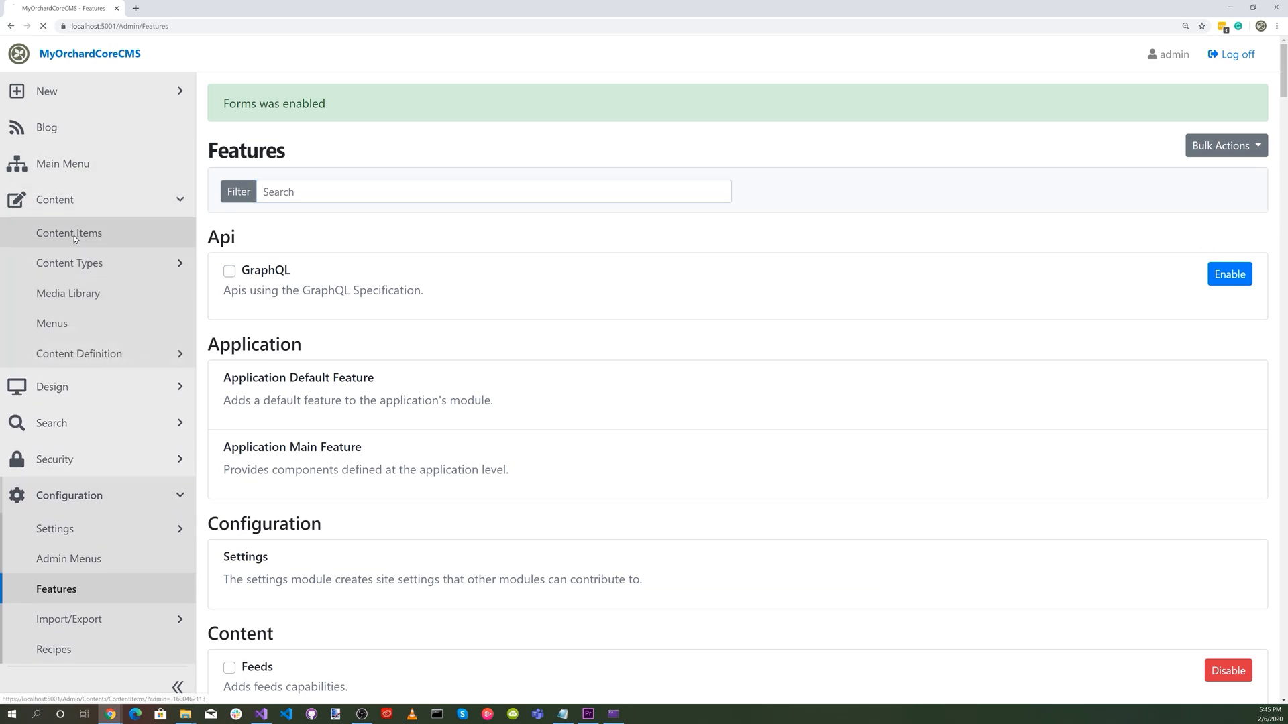
click(70, 234)
click(1250, 133)
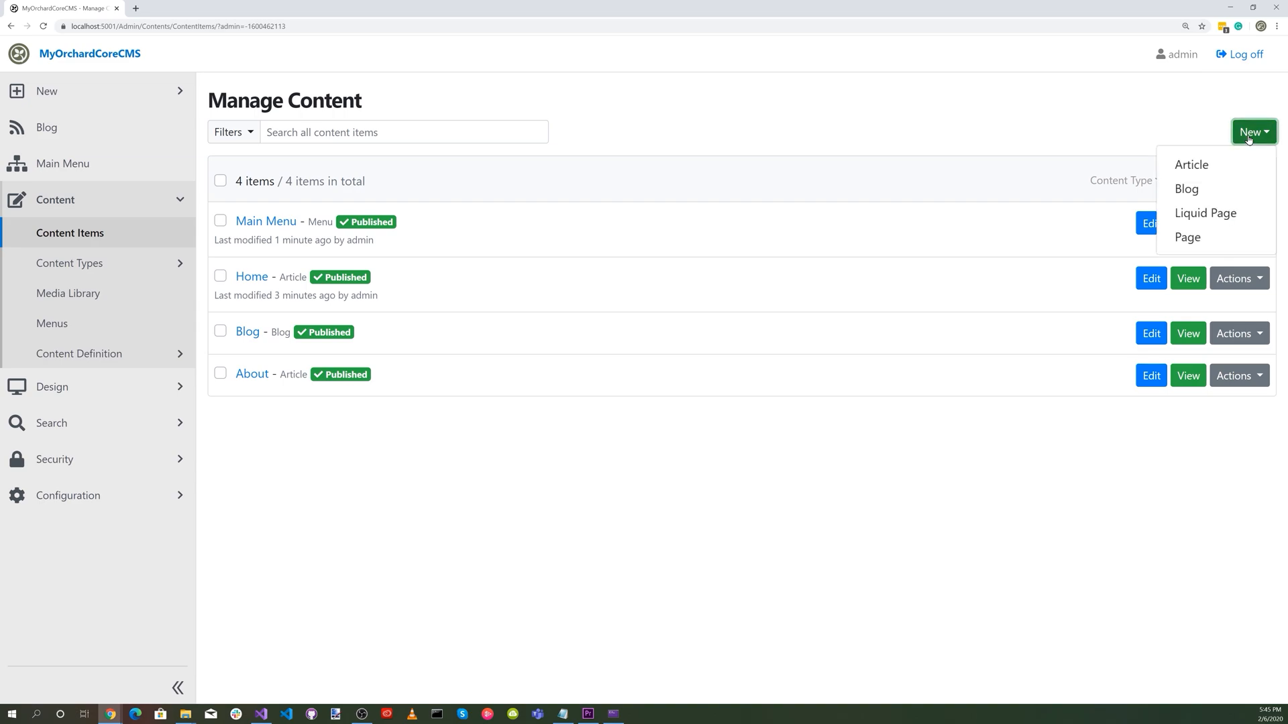
click(1189, 238)
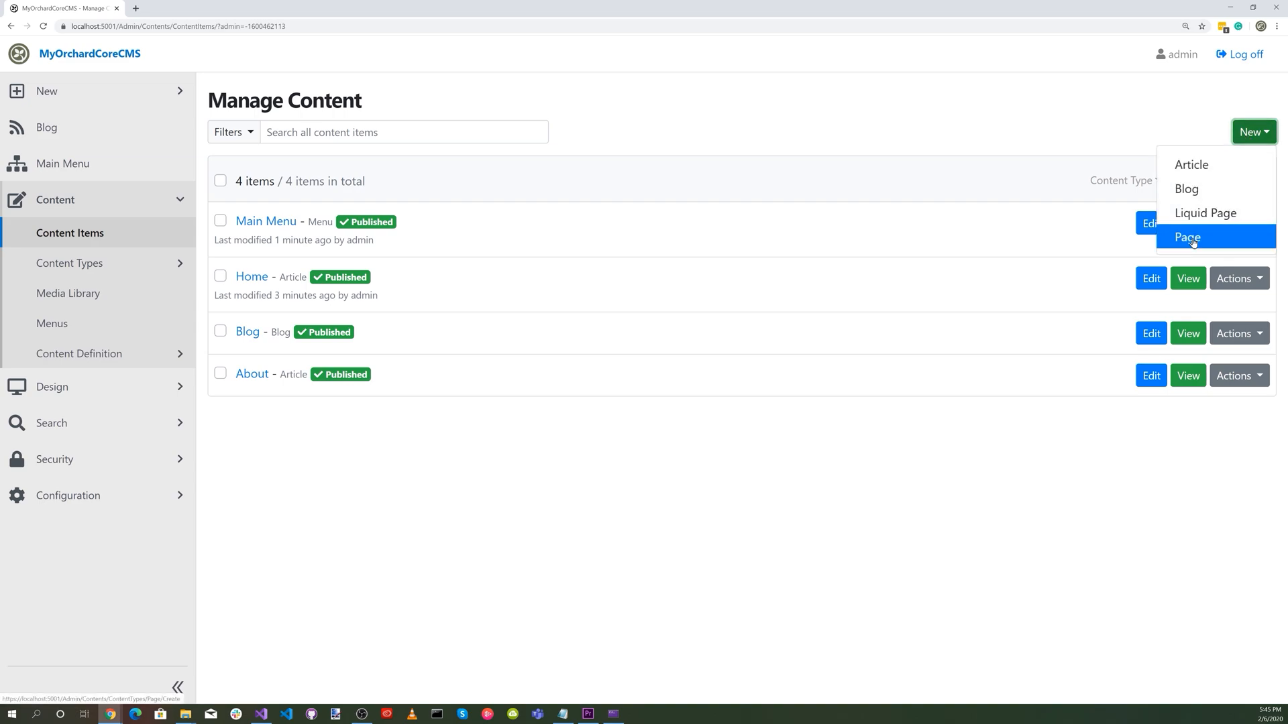
click(268, 175)
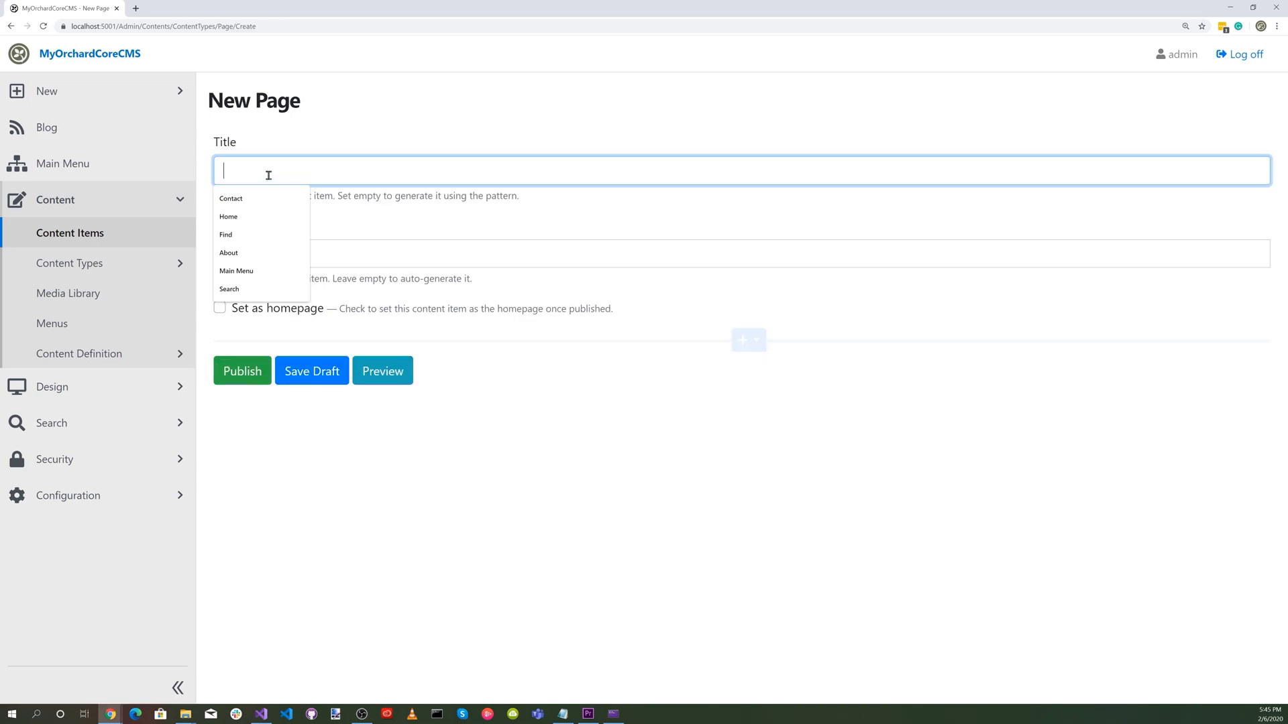
text(Co)
click(242, 198)
click(264, 255)
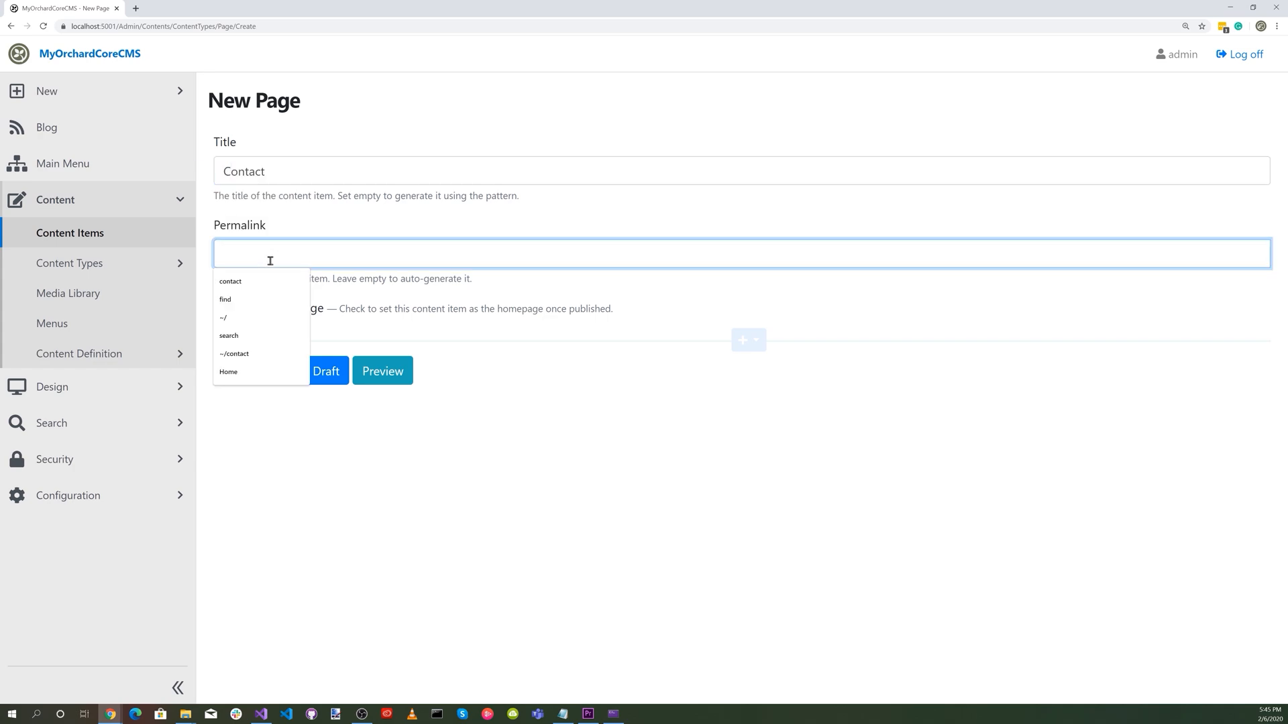
click(522, 454)
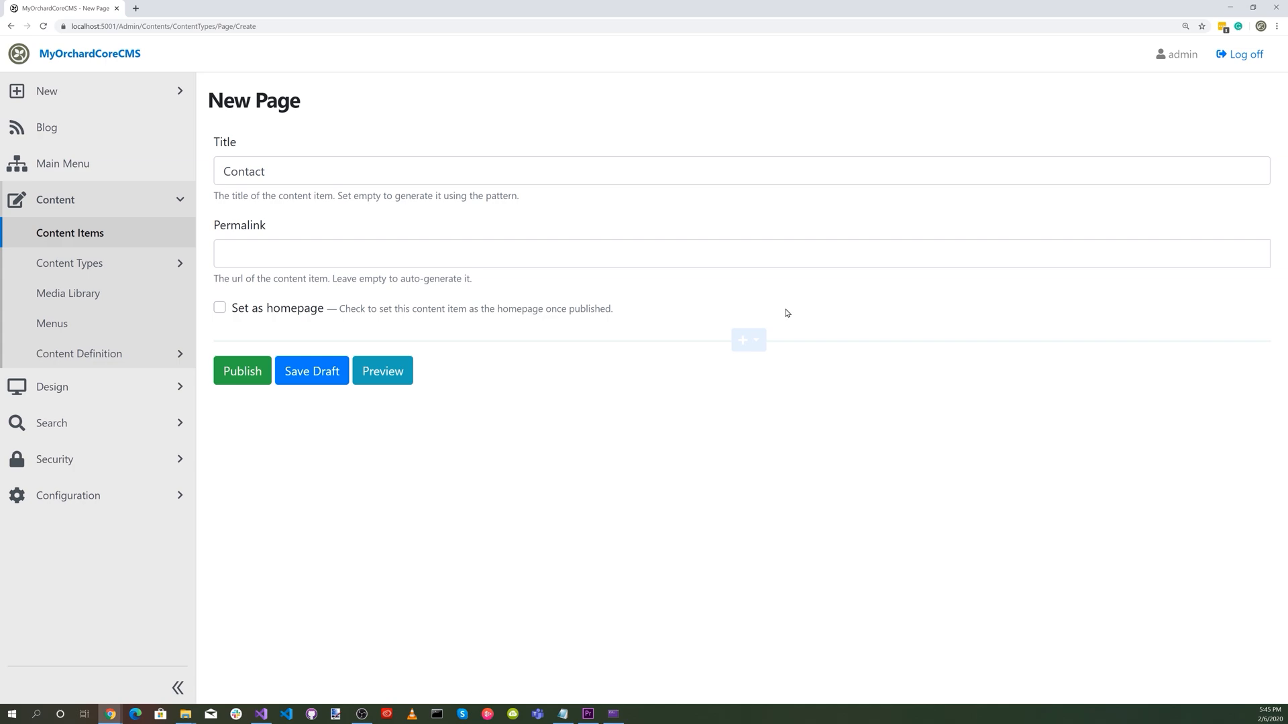
Add a Form widget to the Contact page and title the form Contact.
click(757, 342)
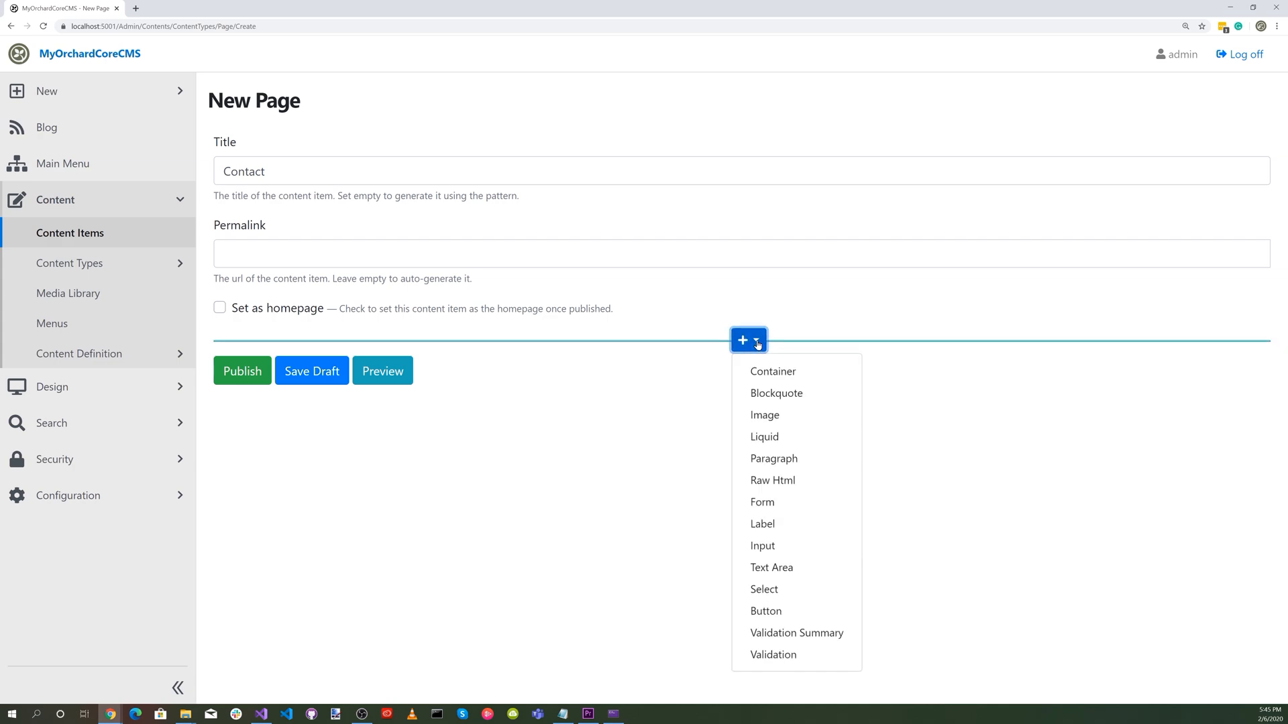
click(767, 505)
click(262, 405)
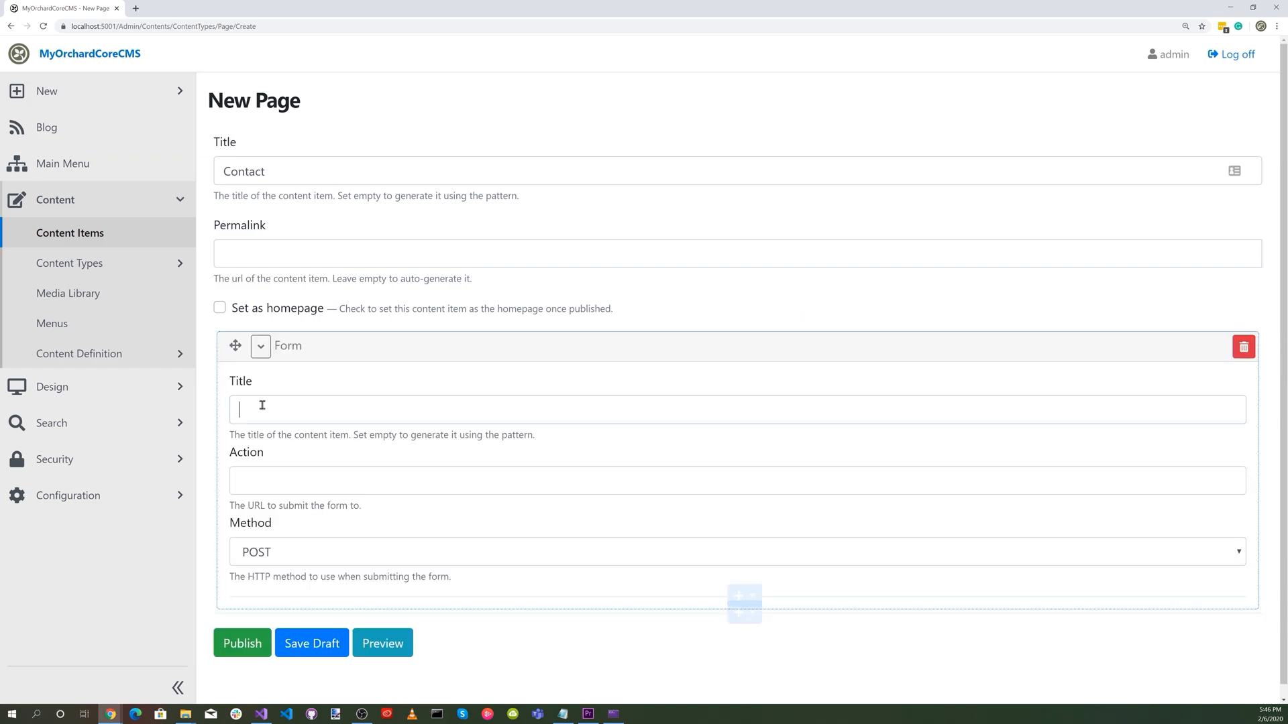
text(Contact)
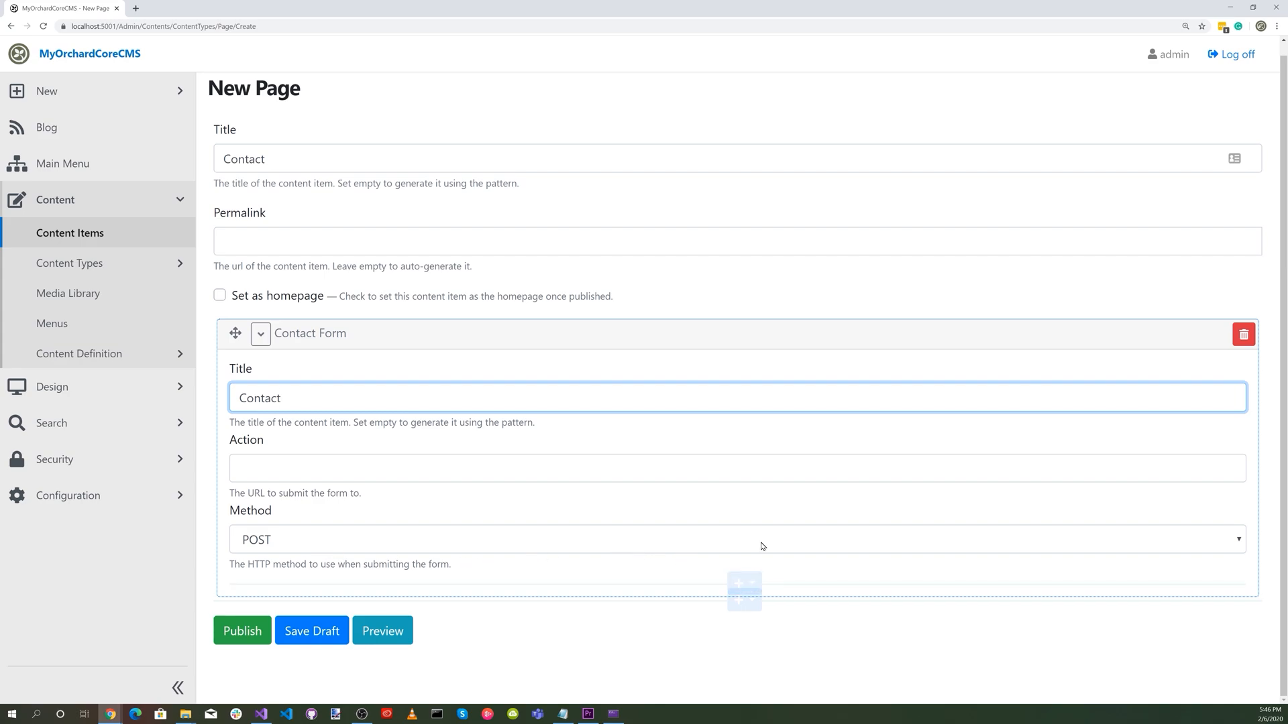
Add an Input widget inside the Contact form, named Name, with the placeholder text "Enter Name".
click(748, 584)
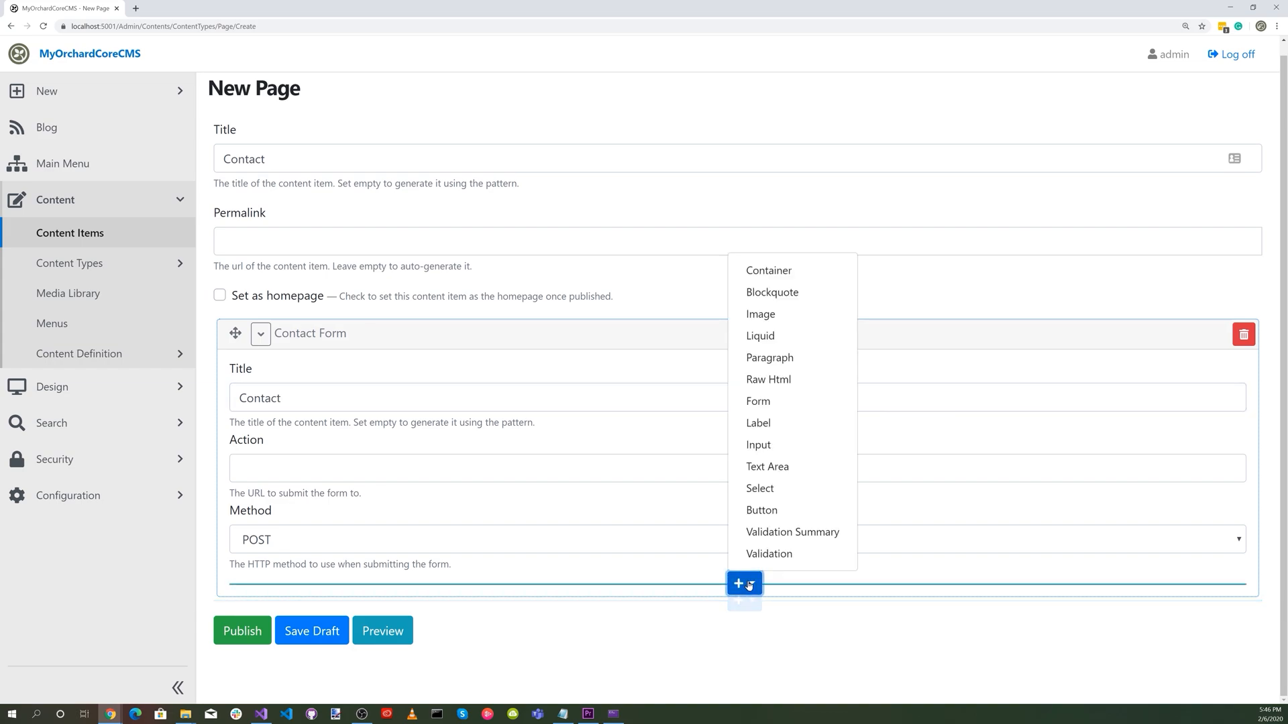
click(775, 446)
scroll(366, 573, down, 2)
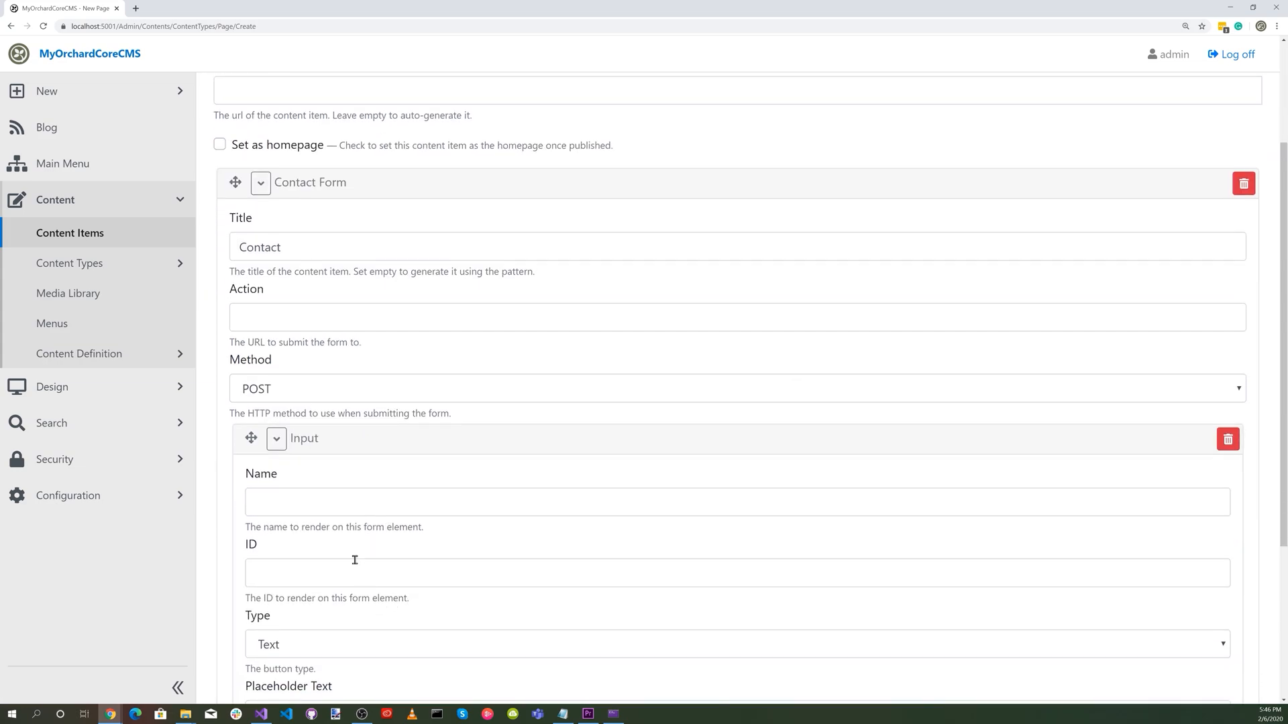
click(296, 496)
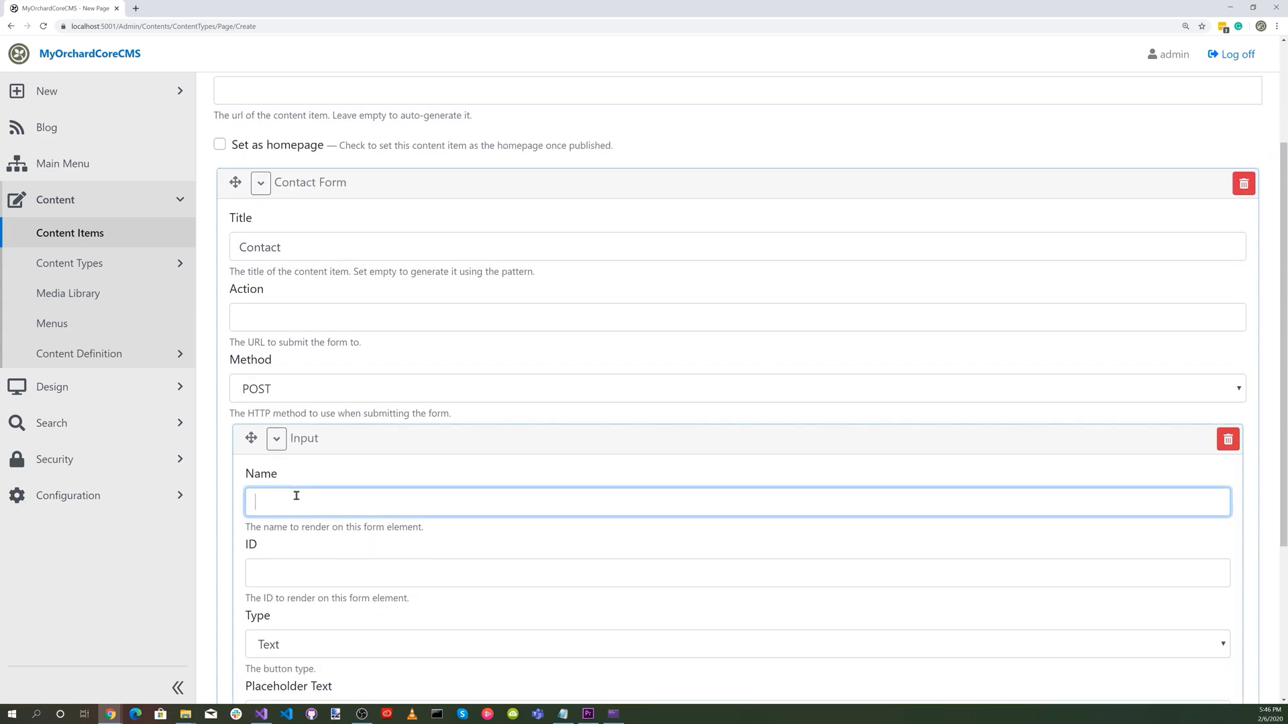
text(Name)
scroll(296, 500, down, 2)
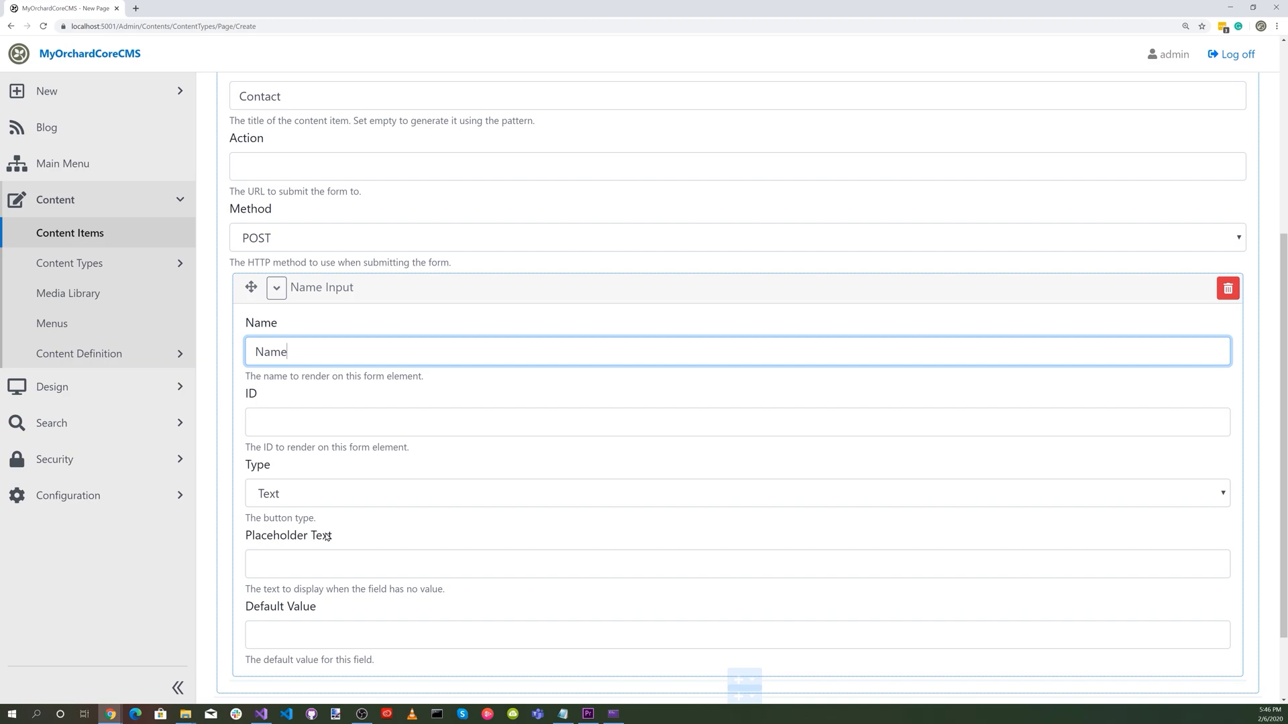
scroll(348, 564, down, 1)
click(305, 516)
text(Enter Name)
scroll(443, 524, down, 1)
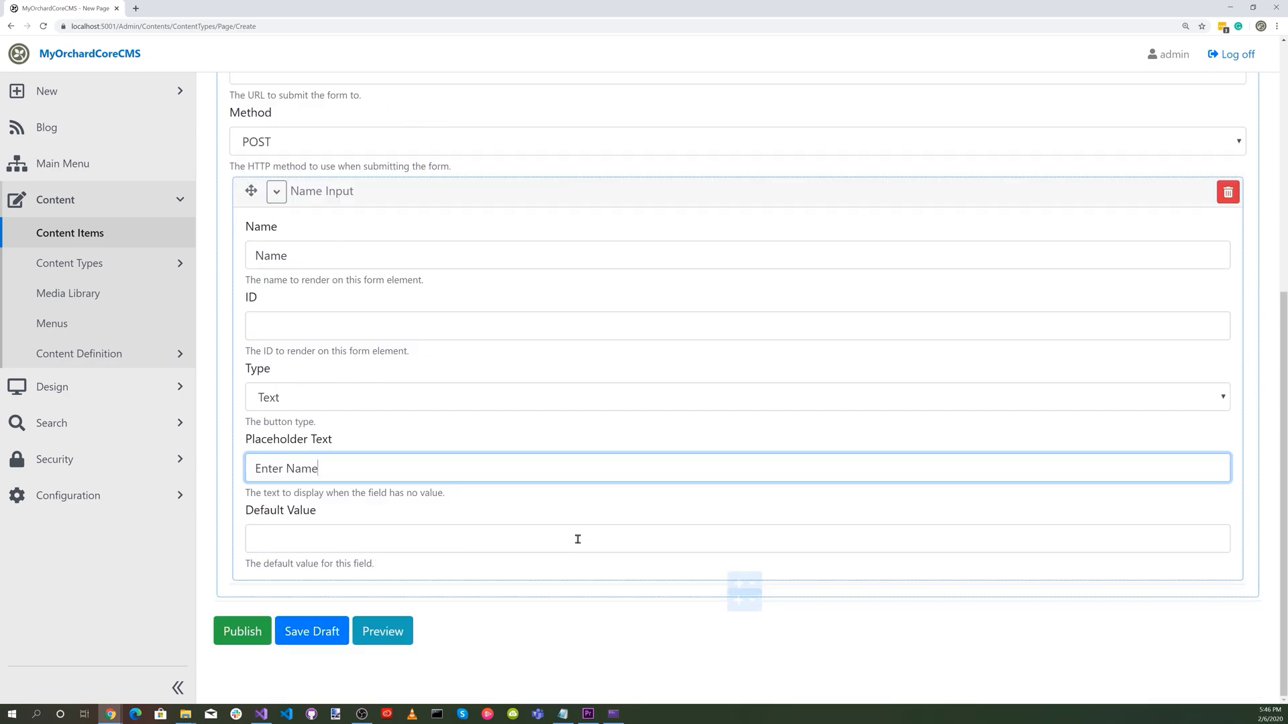
Add a second Input widget to the form, named Email, with type Email and placeholder text "Enter Email".
click(752, 583)
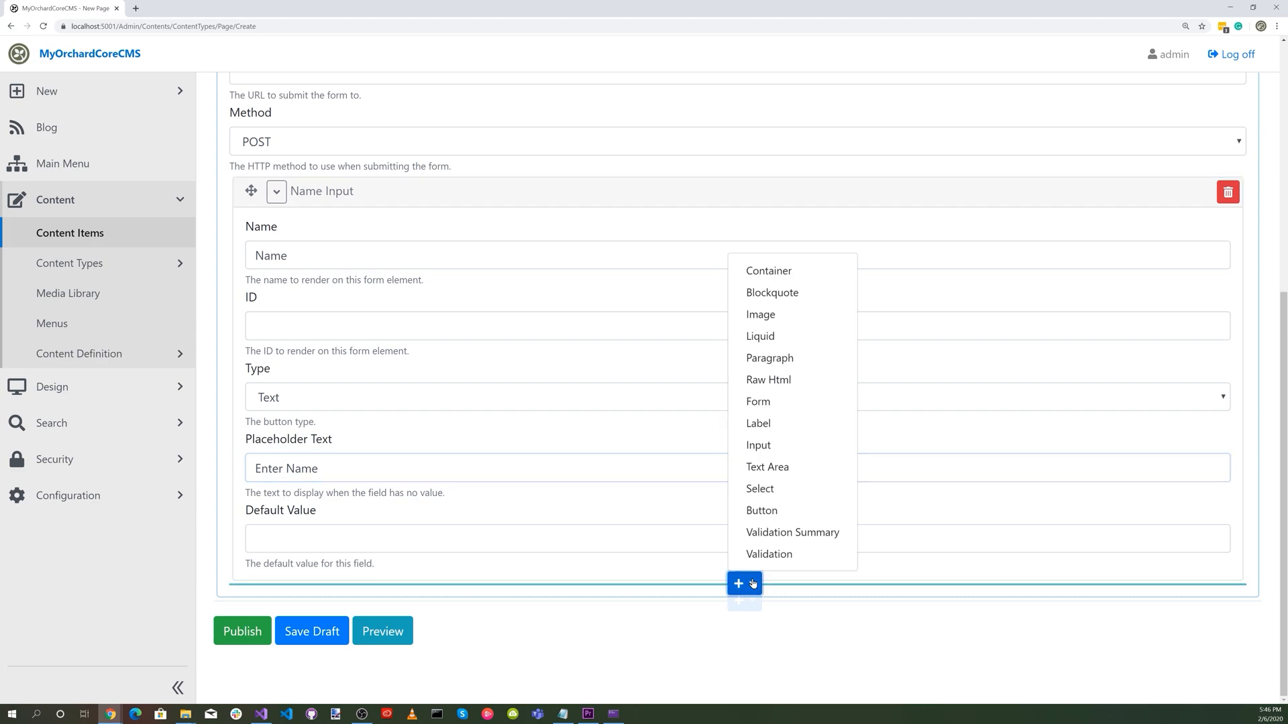
click(759, 445)
click(286, 505)
text(Email)
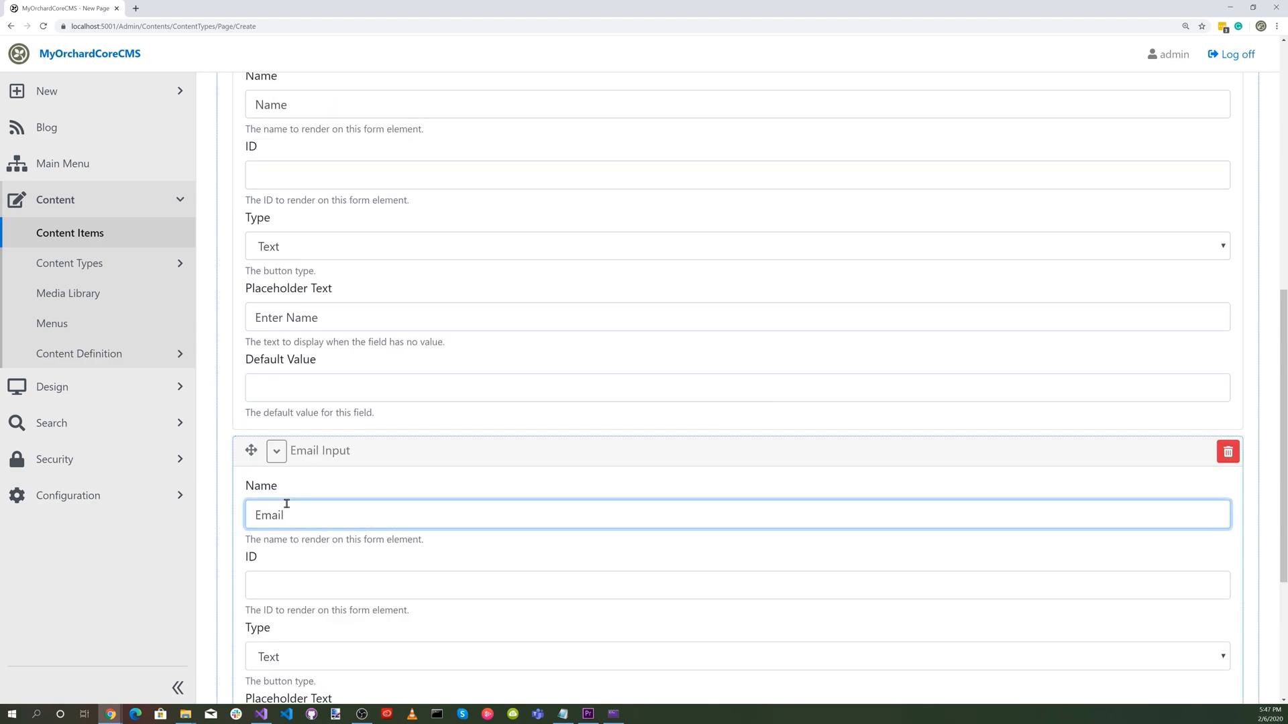
scroll(286, 504, down, 2)
click(306, 509)
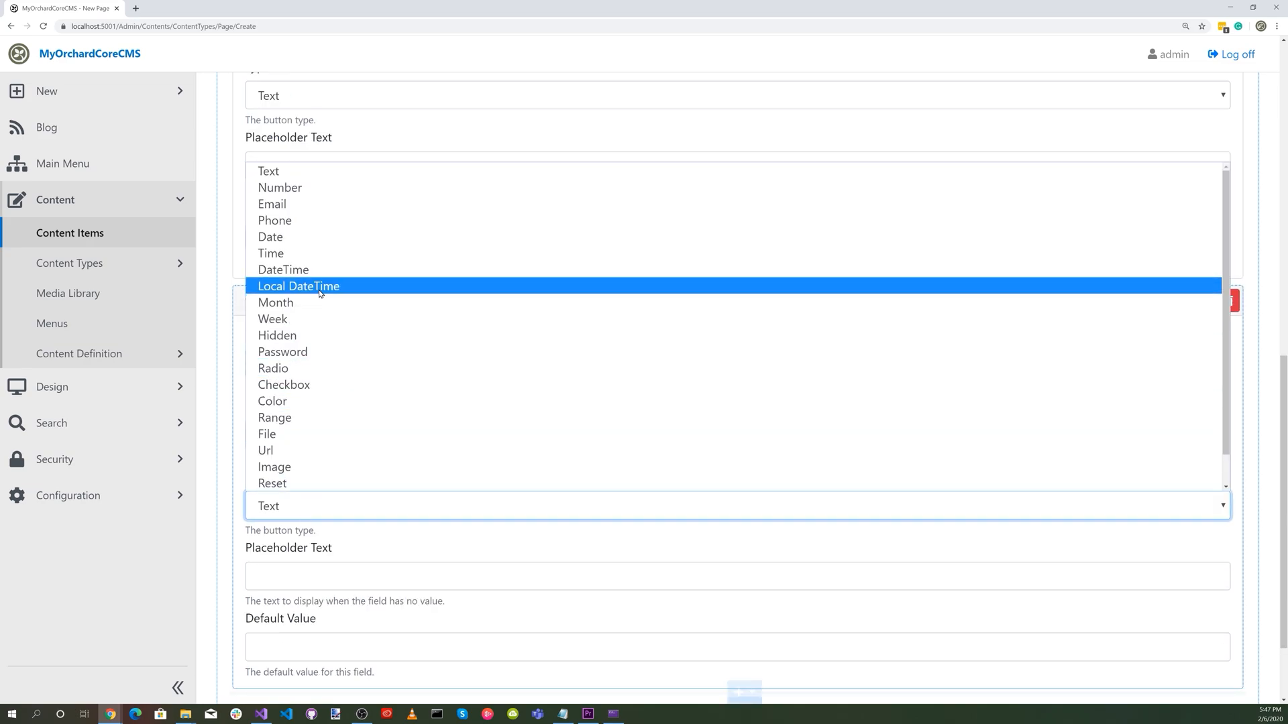
click(295, 203)
click(292, 583)
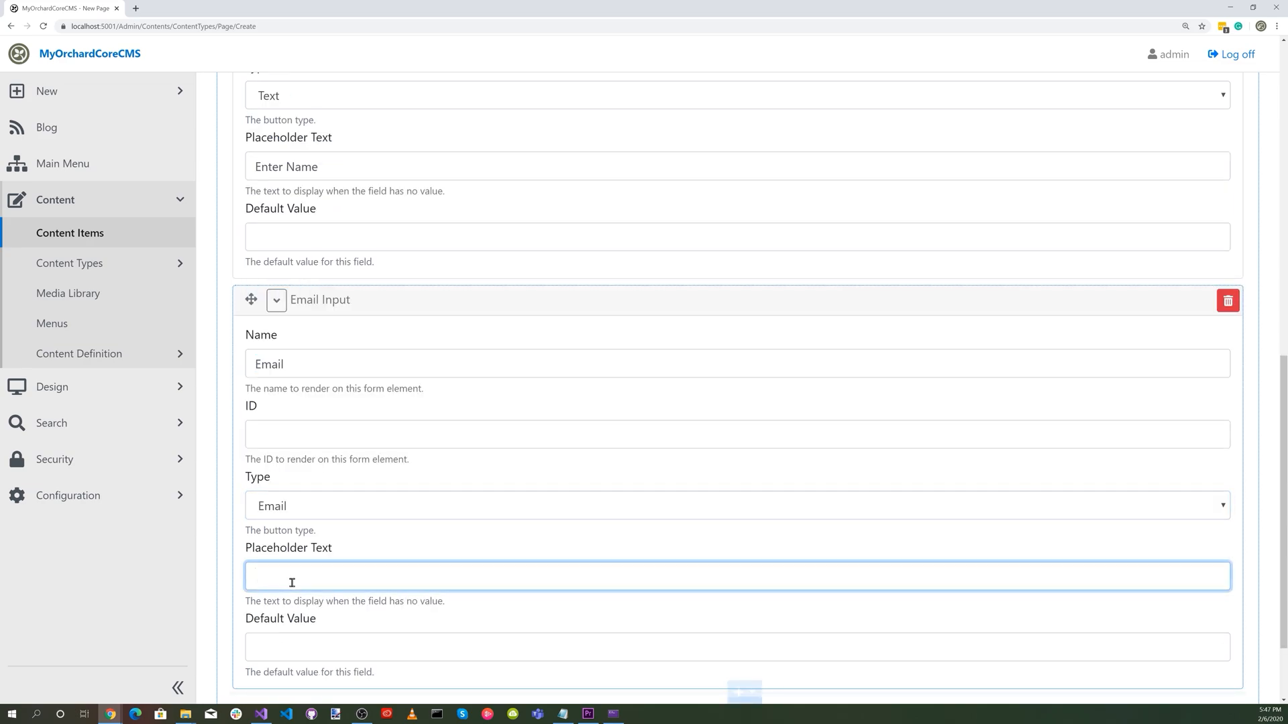
text(Enter Email)
scroll(561, 578, down, 2)
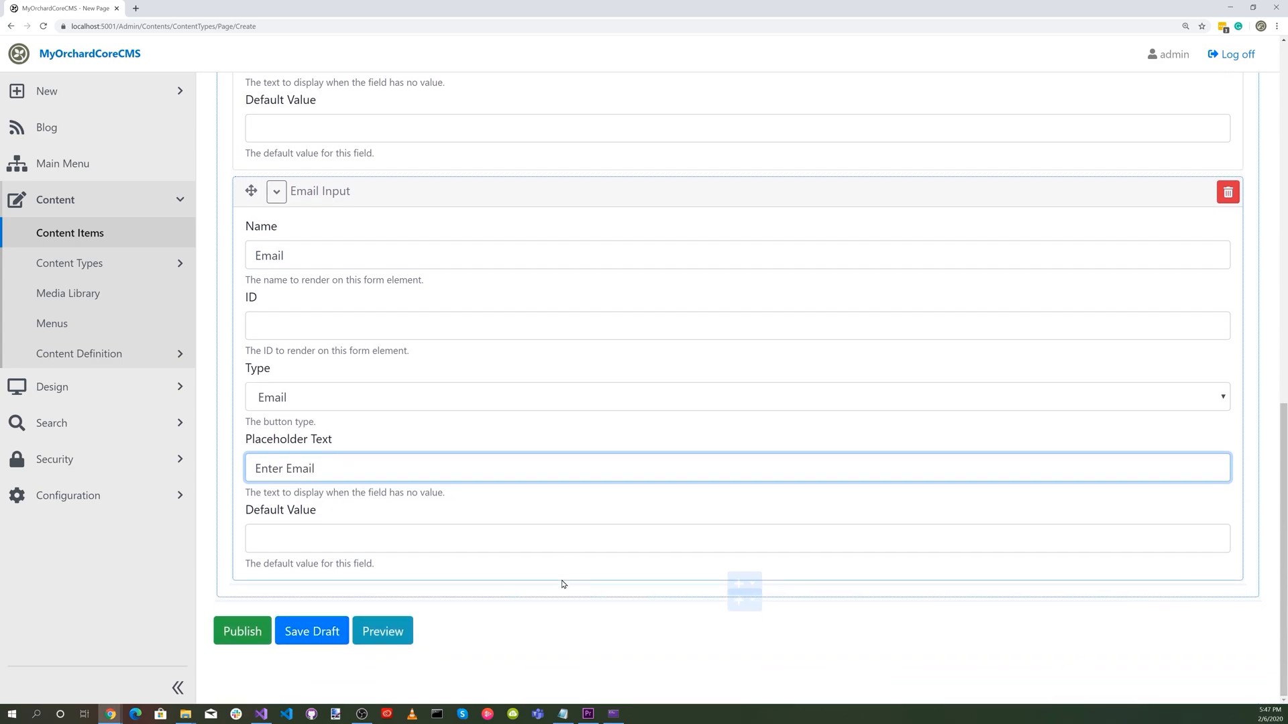
Add a third Input widget to the form, named Message, with the placeholder text "Enter Message Text".
click(753, 584)
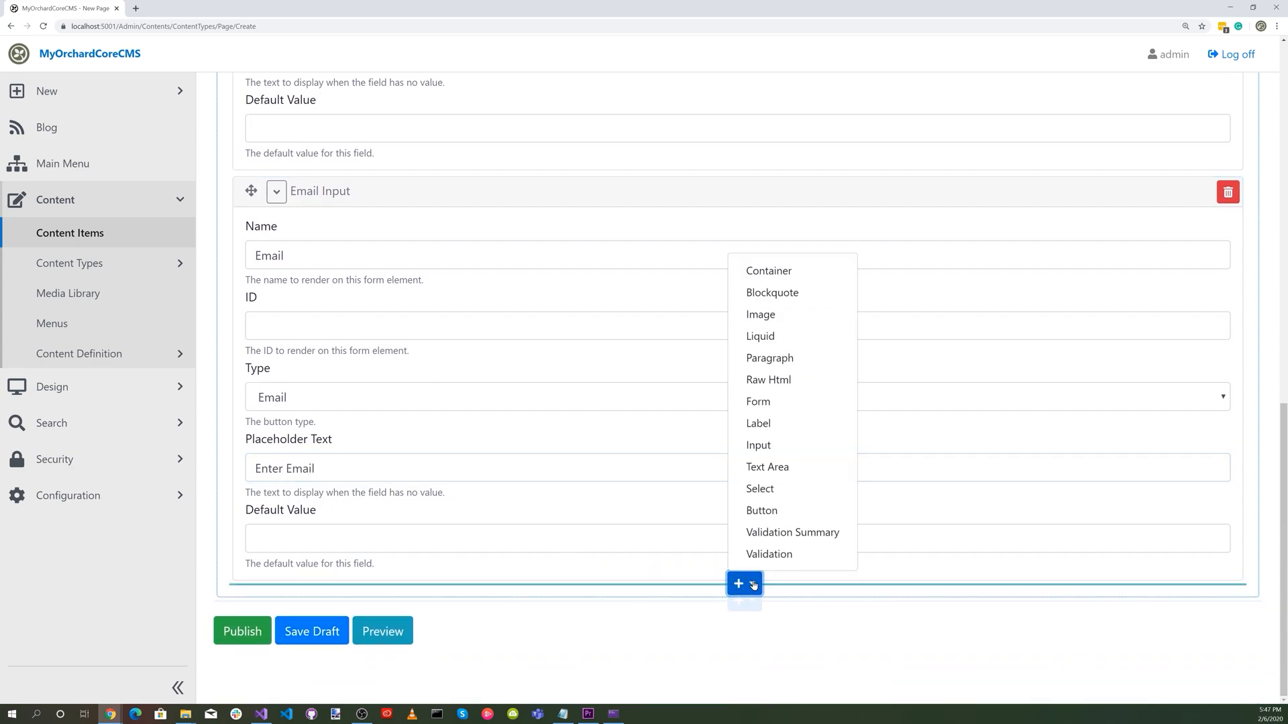
click(776, 451)
click(266, 663)
text(Message)
scroll(336, 638, down, 3)
click(318, 622)
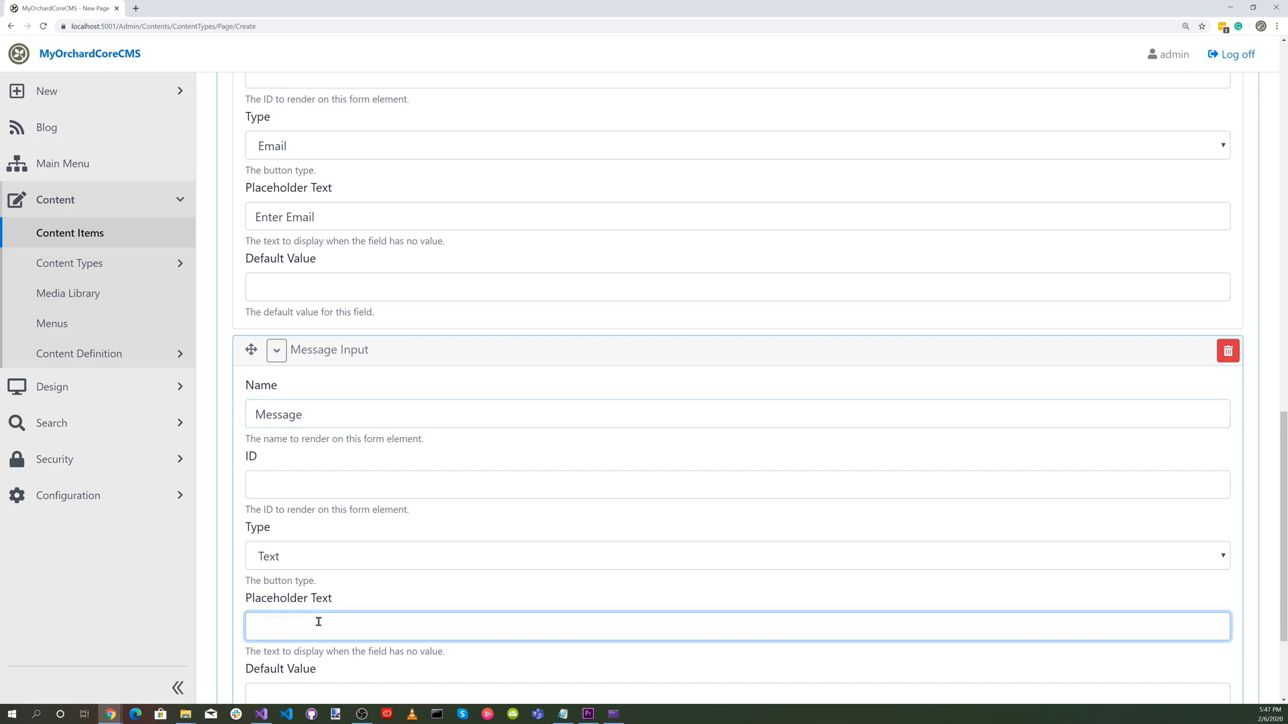
text(Enter Message Text)
scroll(318, 623, down, 3)
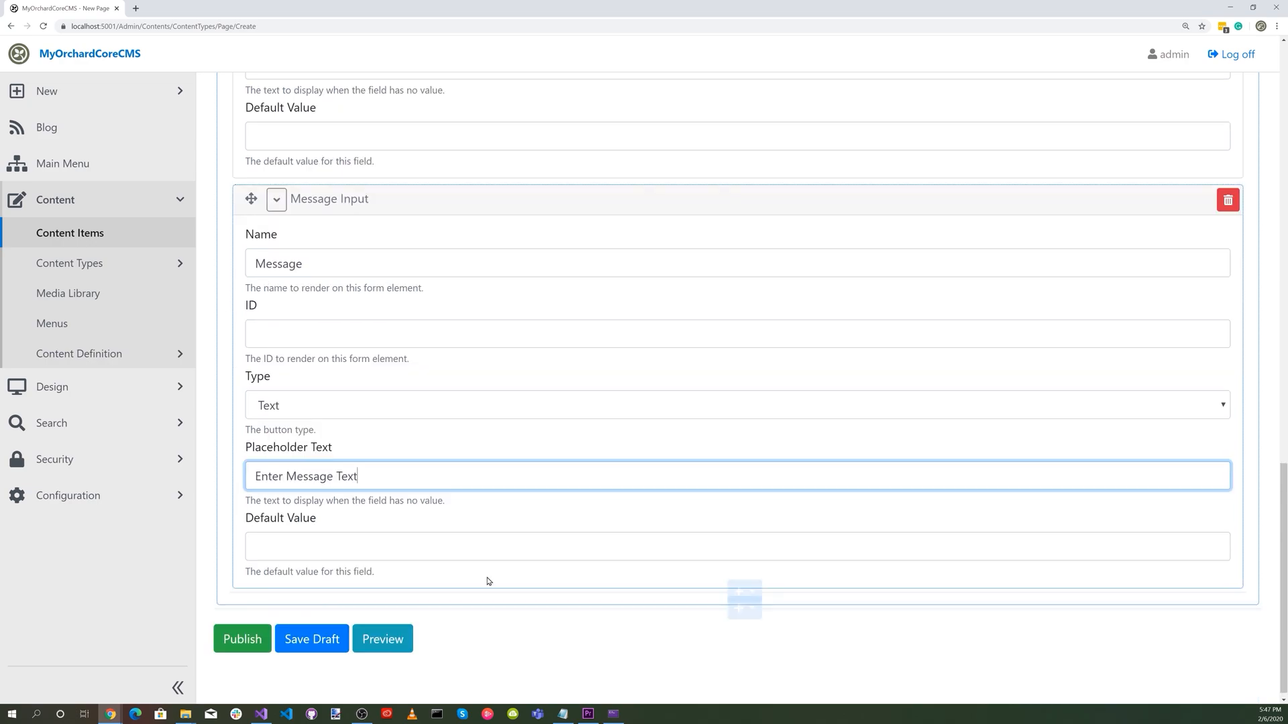
Add a Validation Summary widget at the end of the Contact form and publish the page.
click(752, 593)
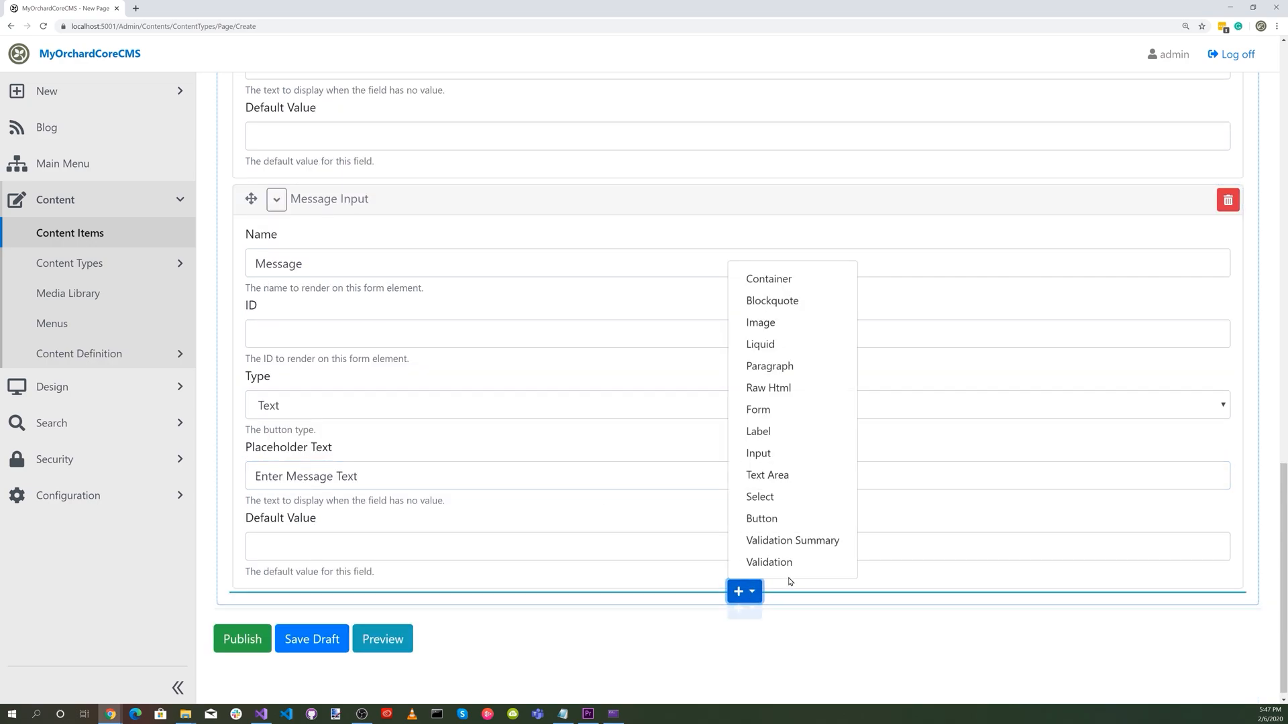
click(786, 546)
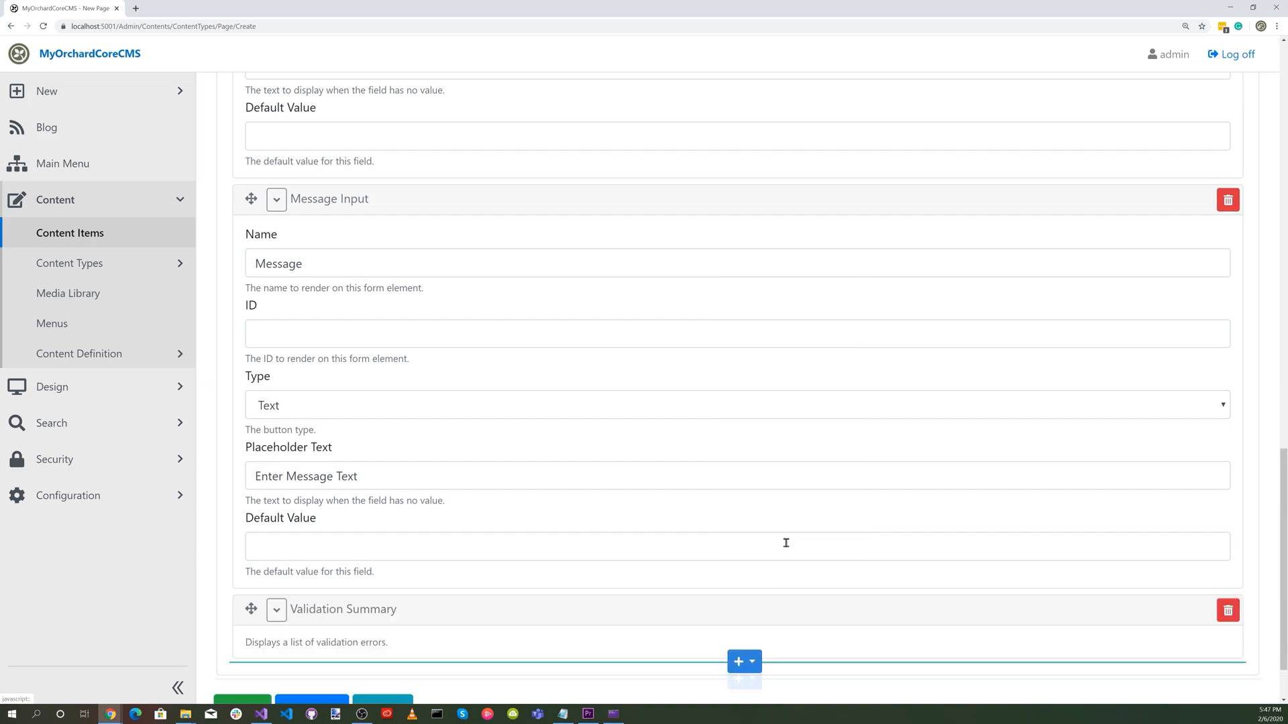
scroll(645, 579, down, 2)
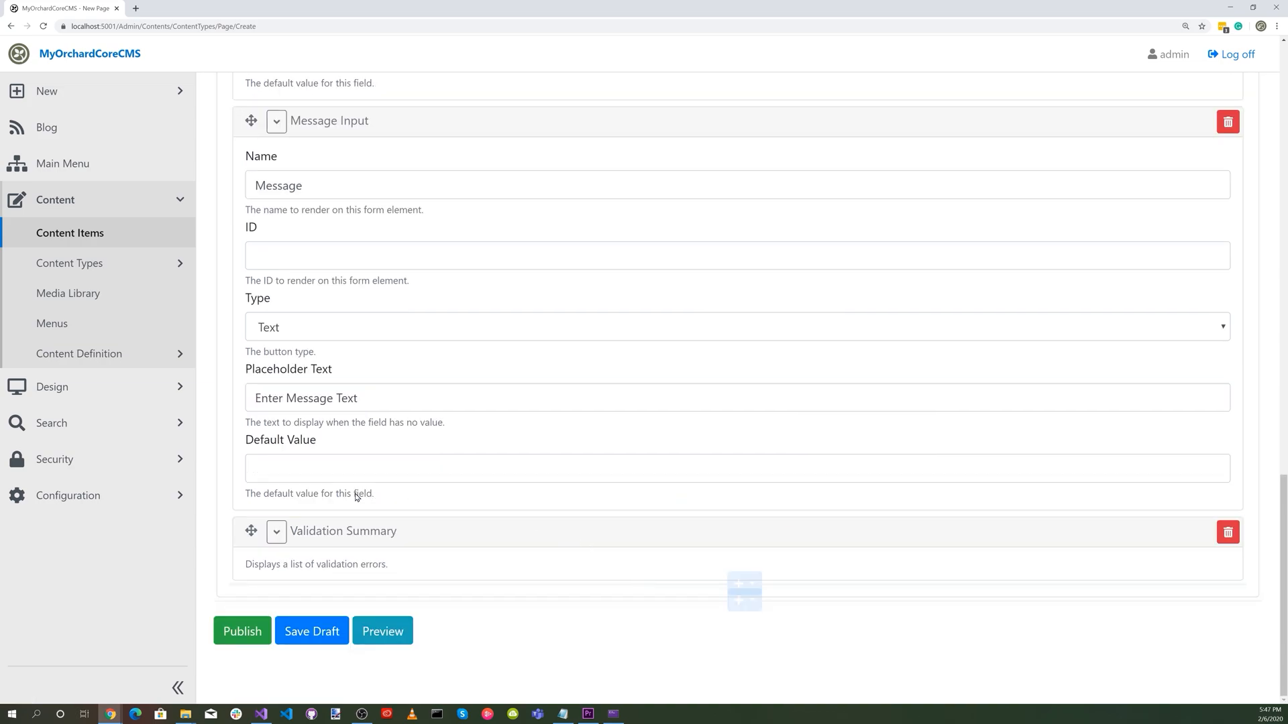
click(240, 634)
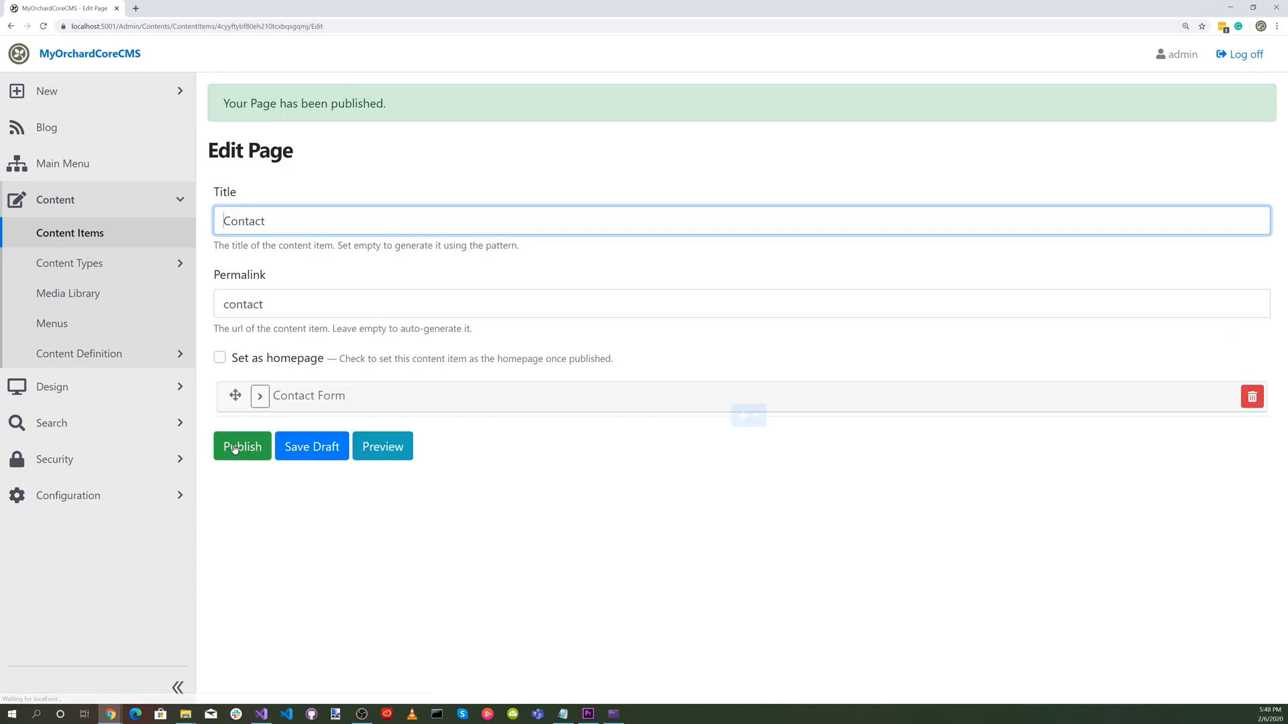
Add a link menu item named Contact with the URL ~/contact to the Main Menu and publish it.
click(72, 240)
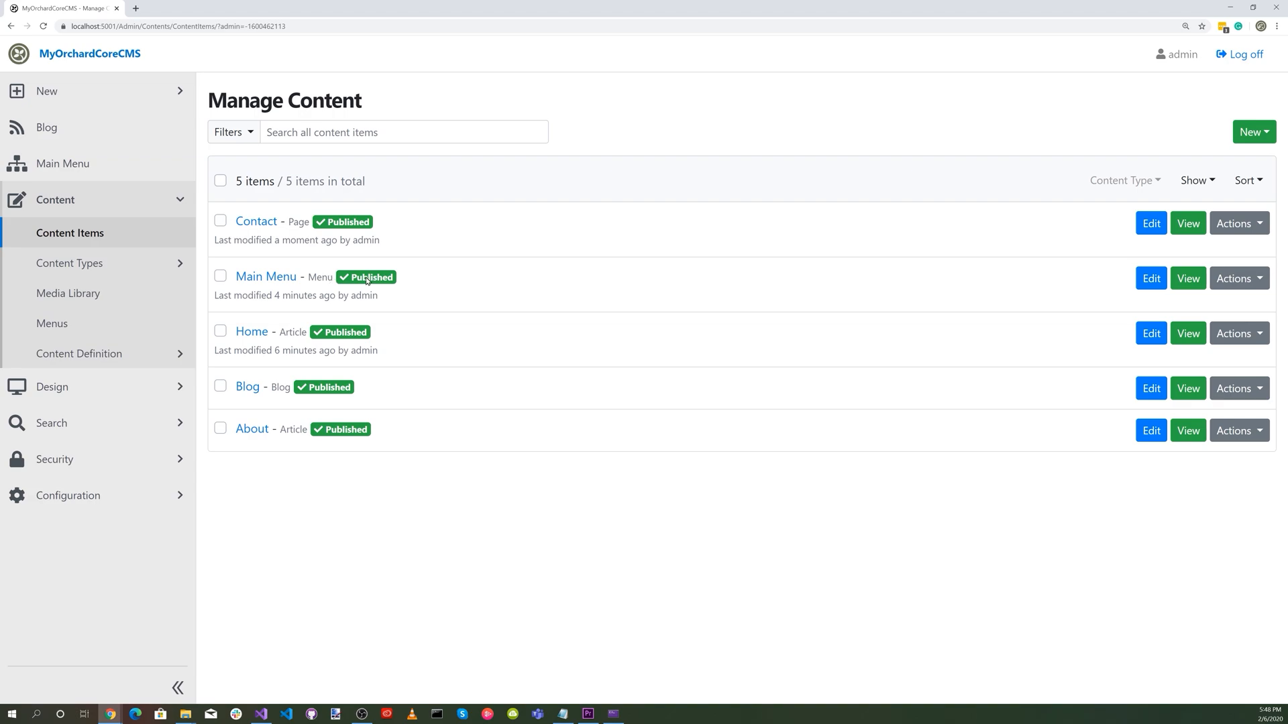
click(271, 277)
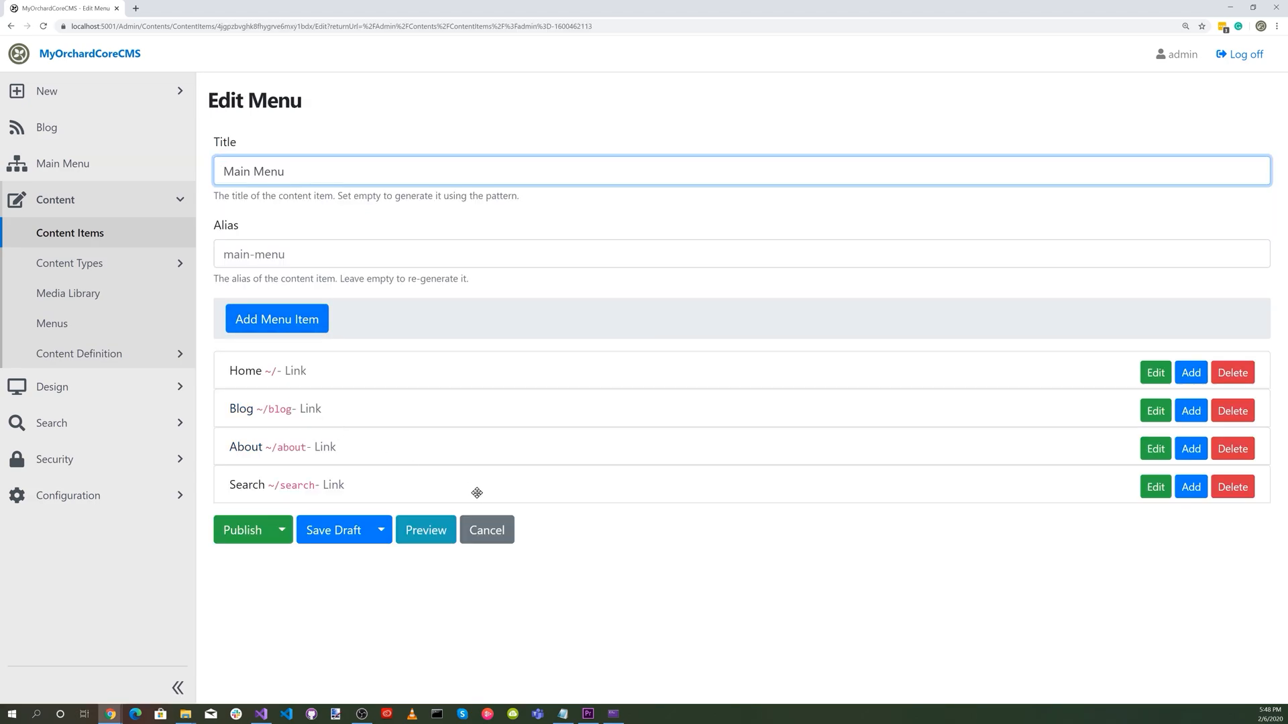
click(266, 321)
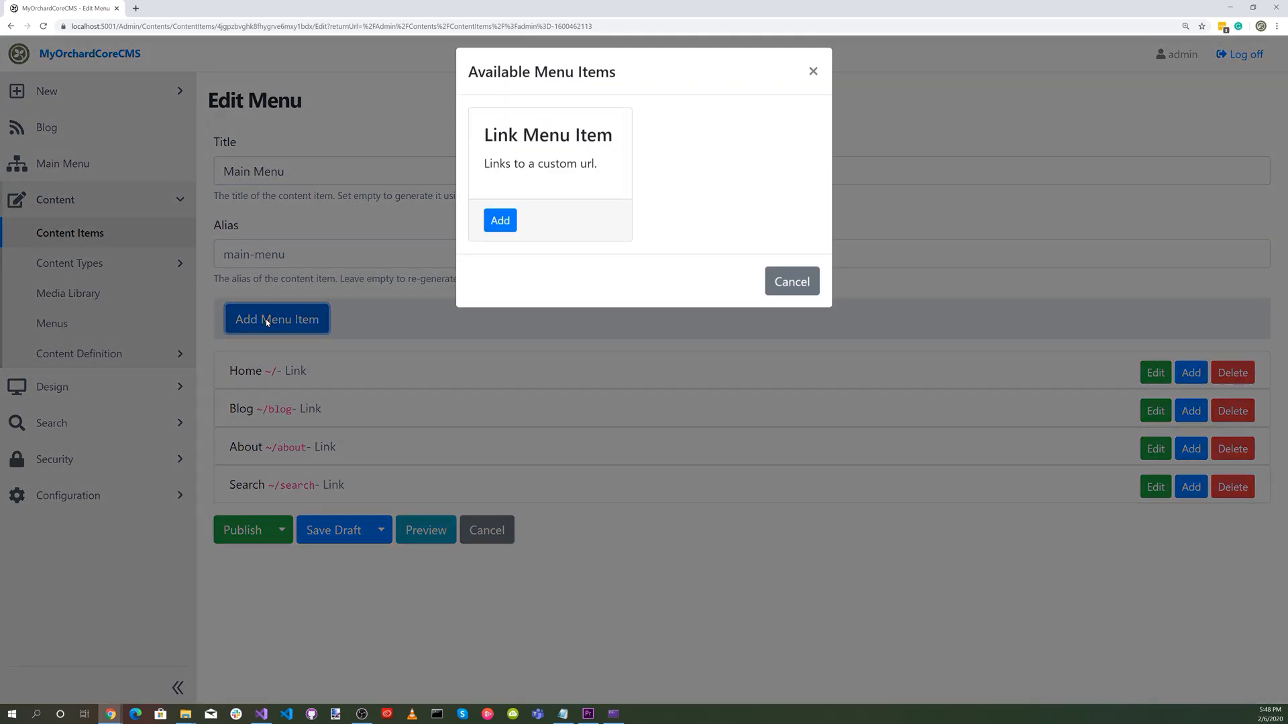
click(502, 231)
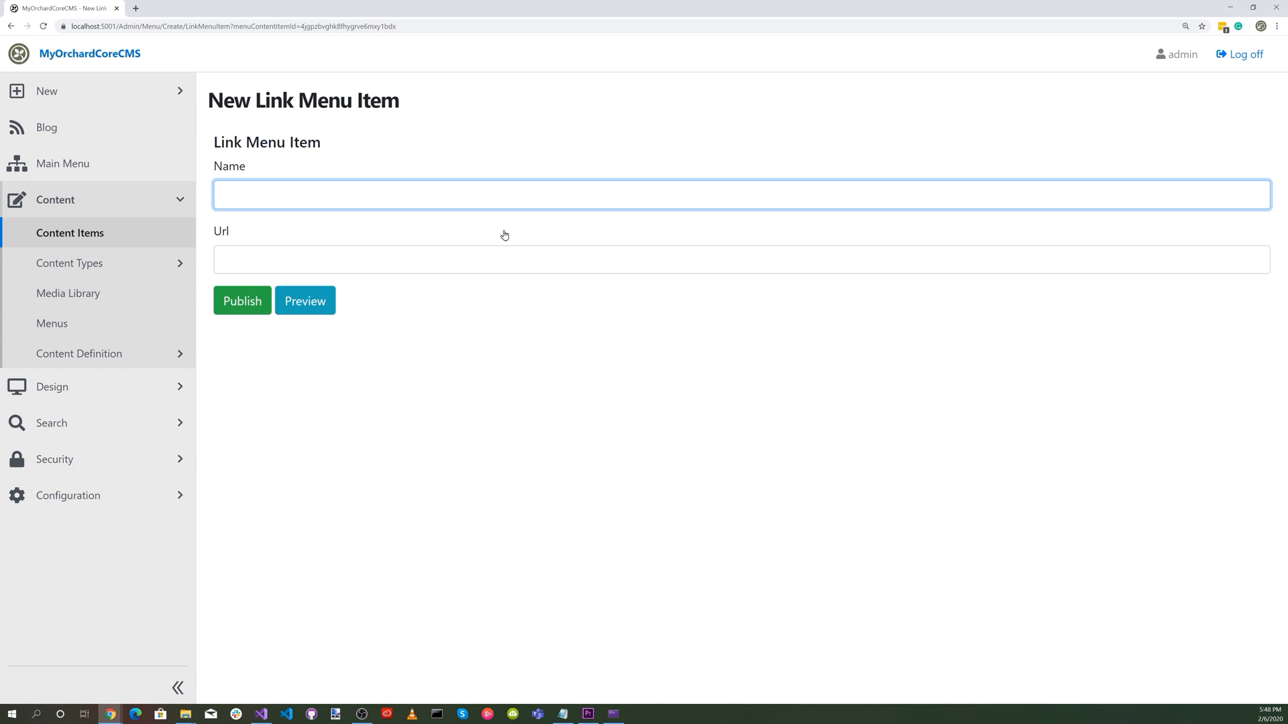
text(Contact)
key(Tab)
click(279, 258)
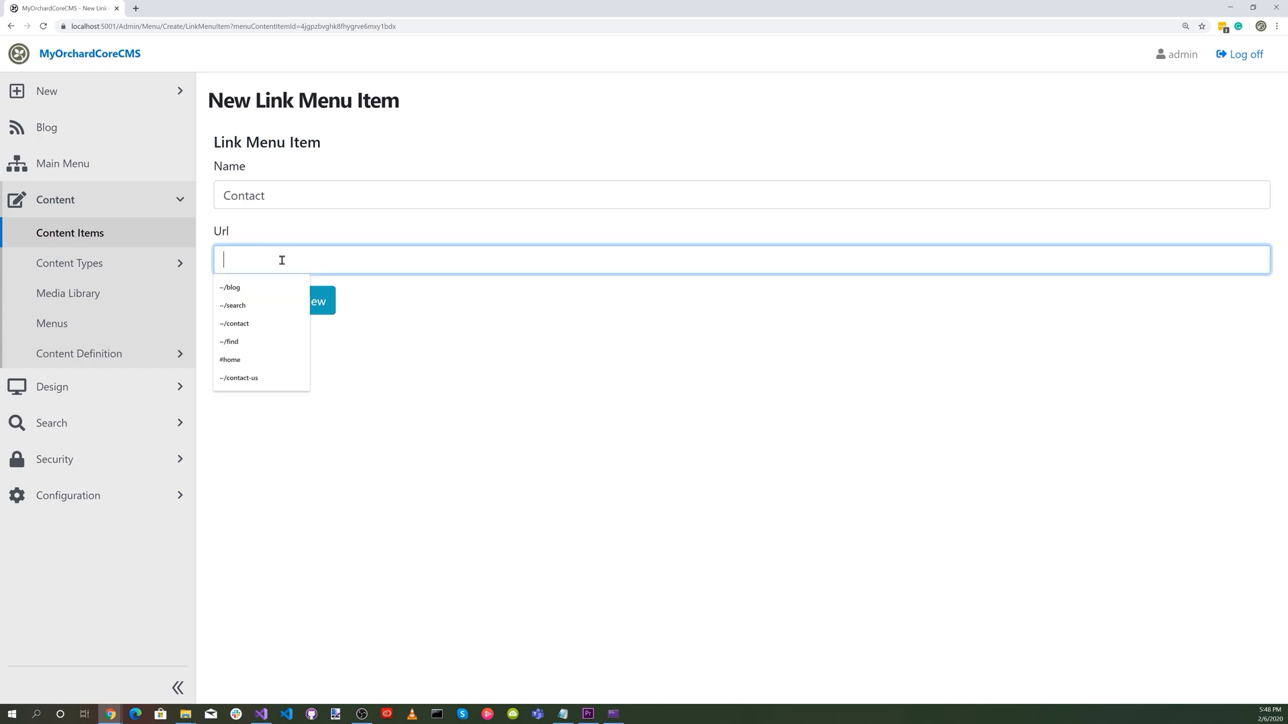
click(259, 323)
click(243, 302)
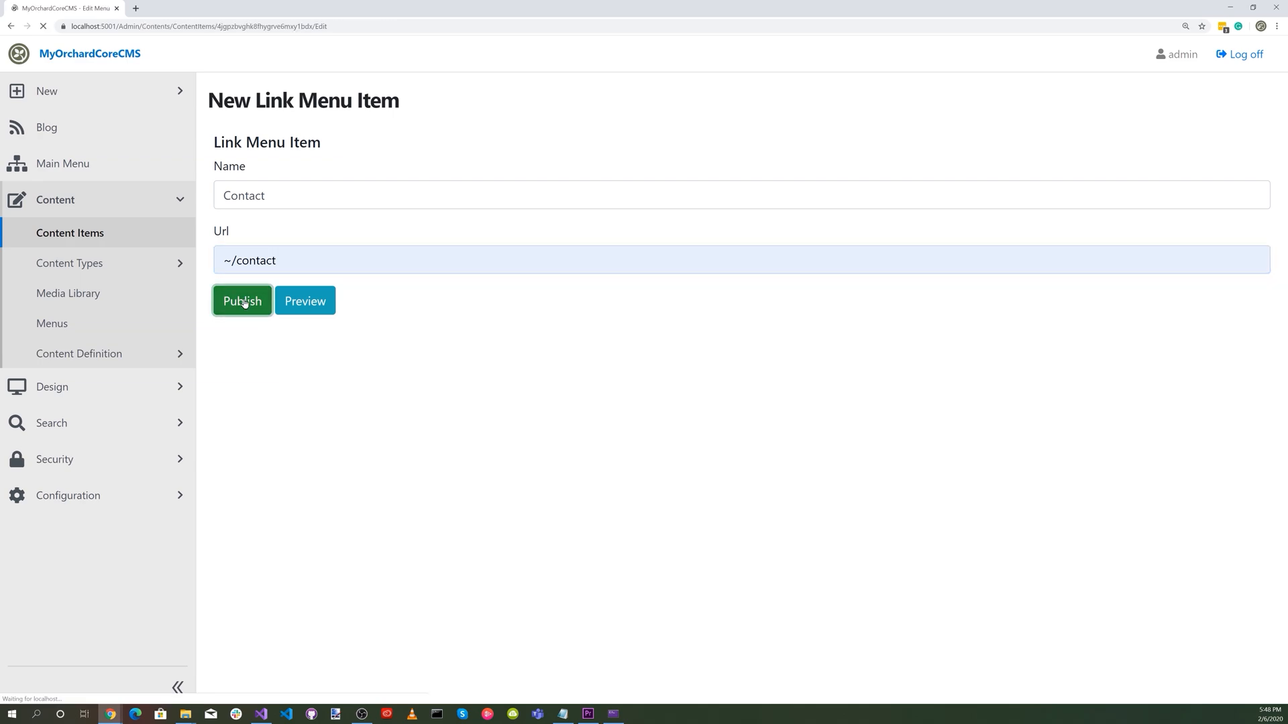
click(232, 570)
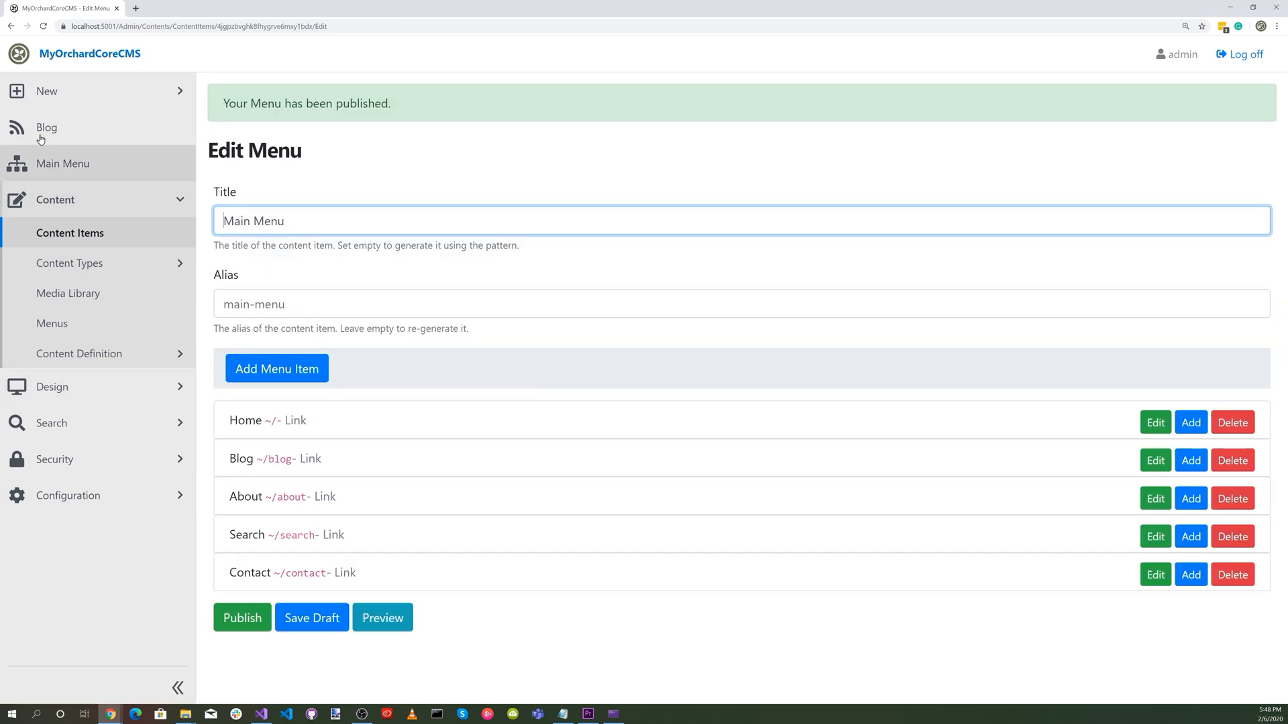
Check the Contact page on the public site, including its name, email and message fields.
click(24, 62)
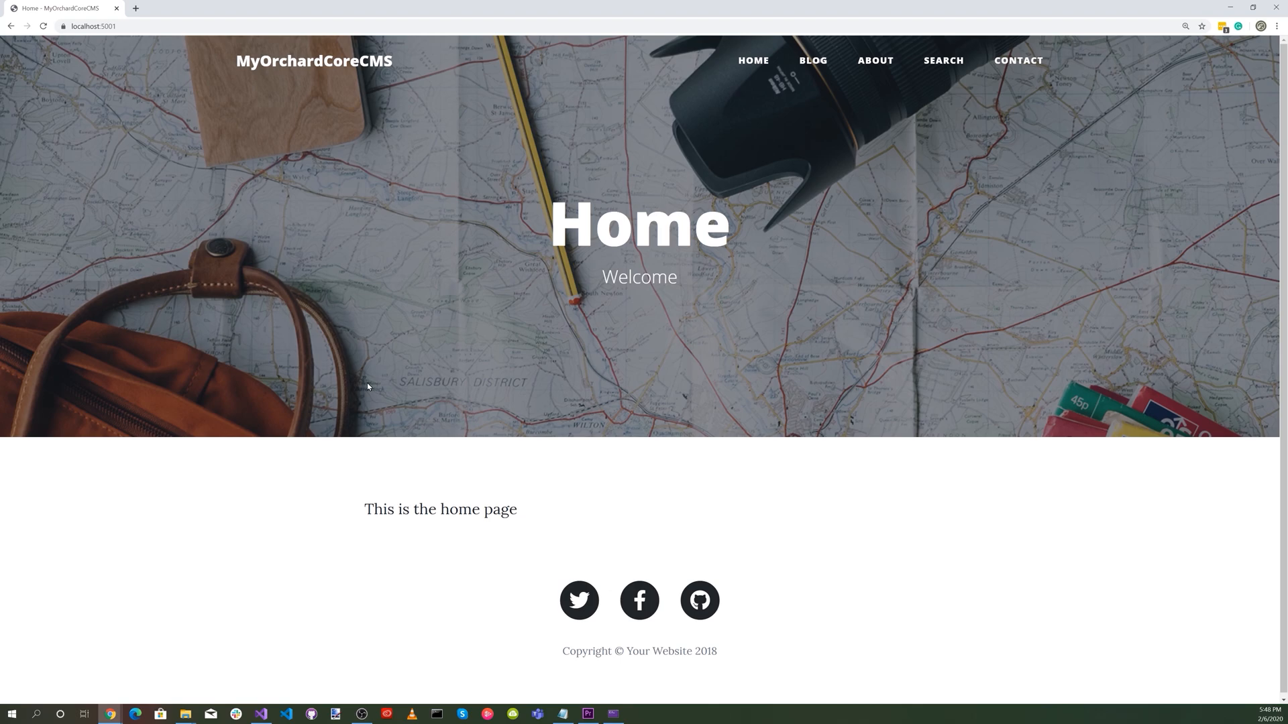
click(1012, 62)
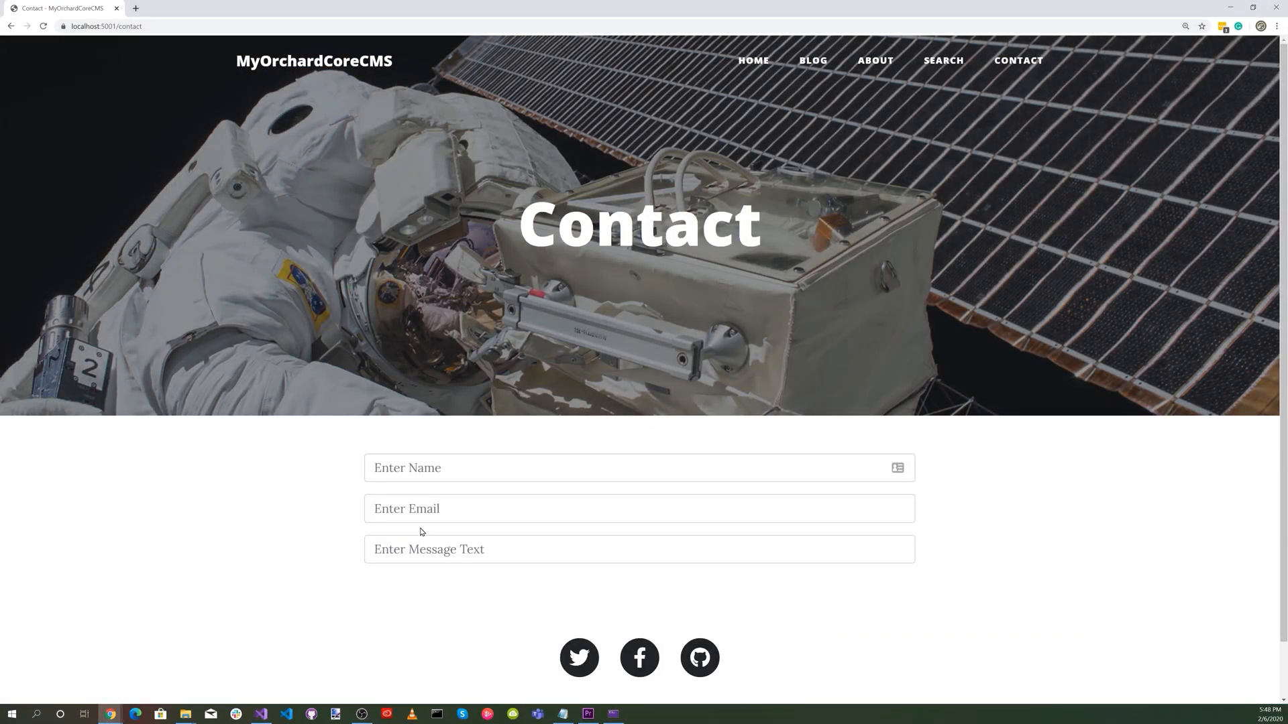
click(435, 468)
click(550, 516)
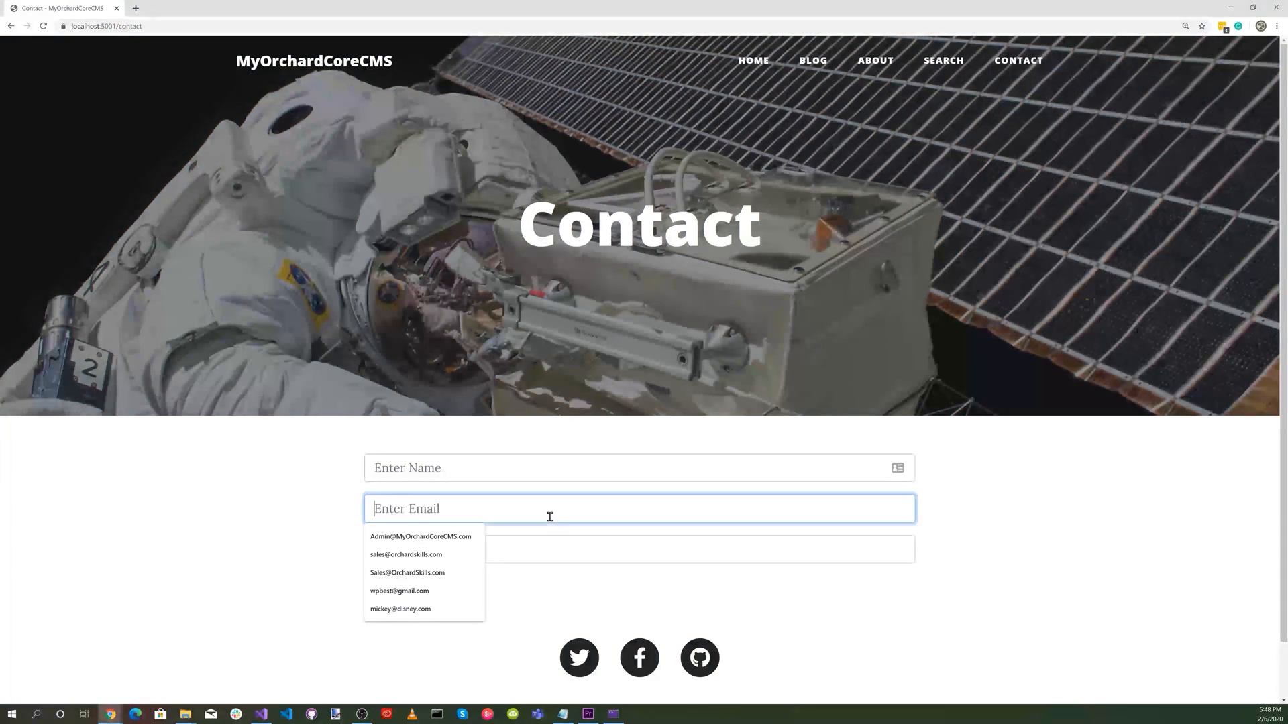
click(139, 522)
click(454, 557)
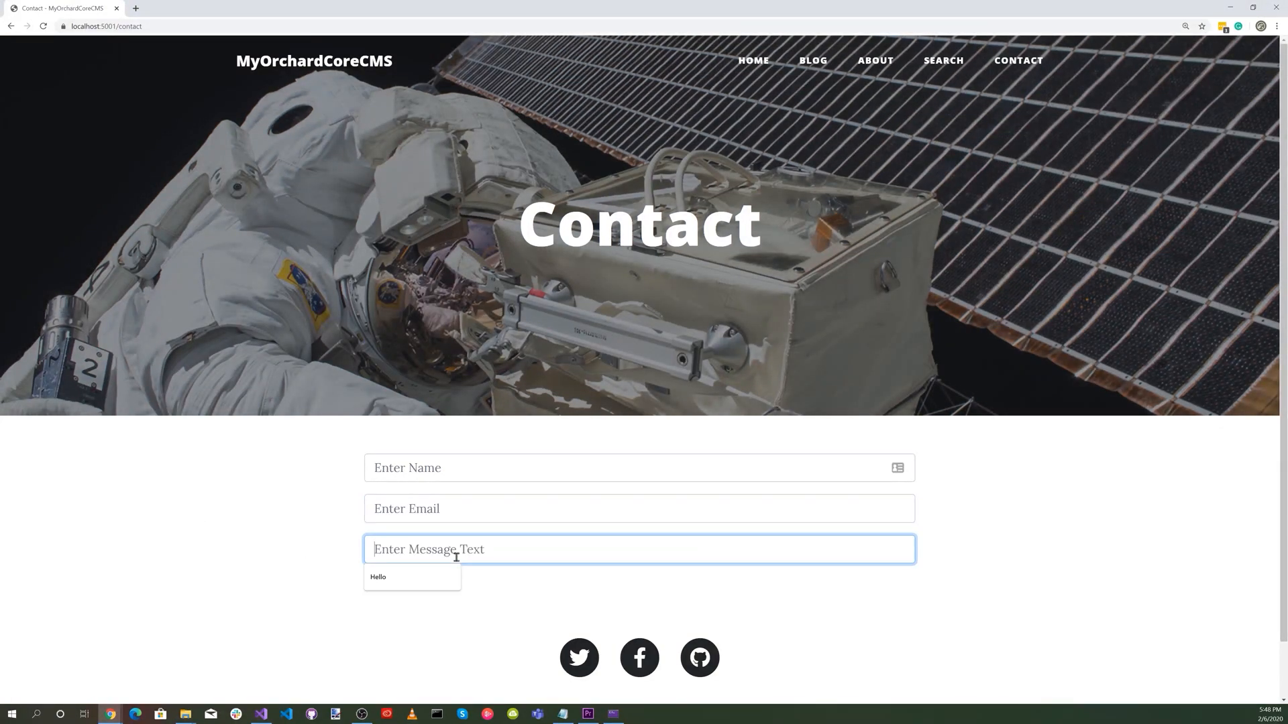
click(213, 501)
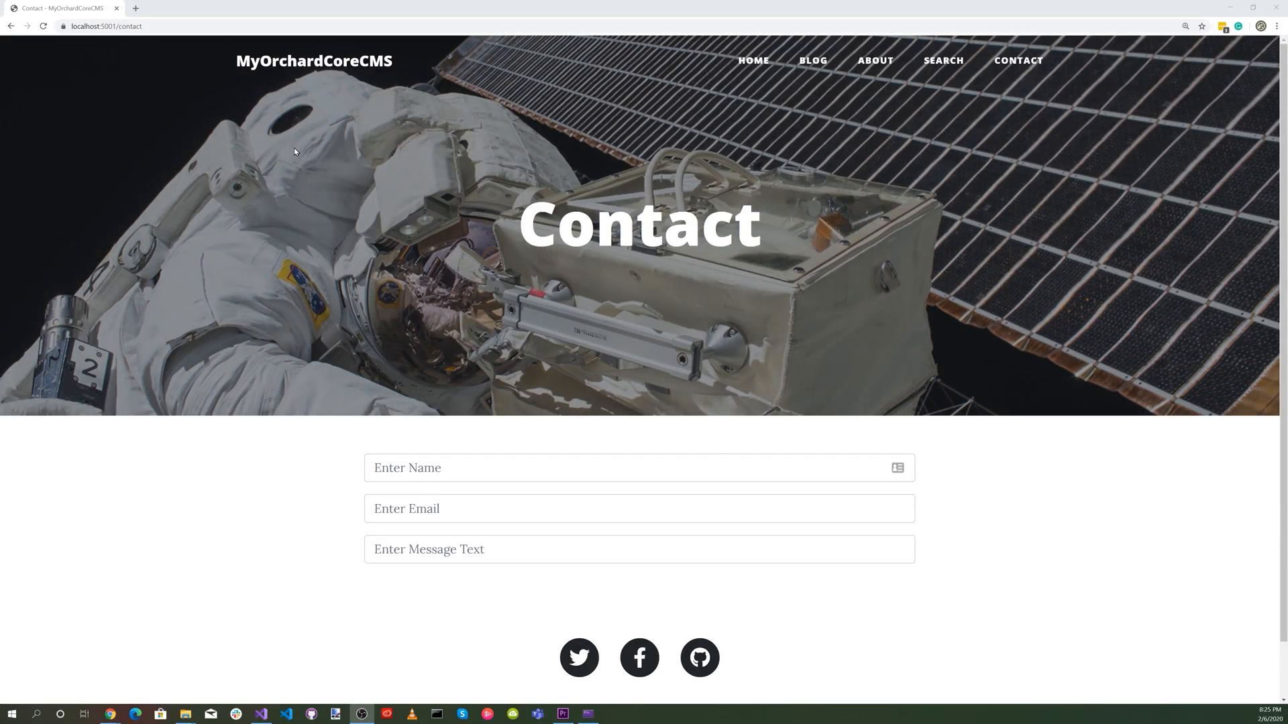
Go to localhost:5001/admin and enable the Workflows, HTTP Workflows Activities and Email features, filtering the list by "work" and "Email".
click(168, 24)
text(localhost:5001/admin)
key(Return)
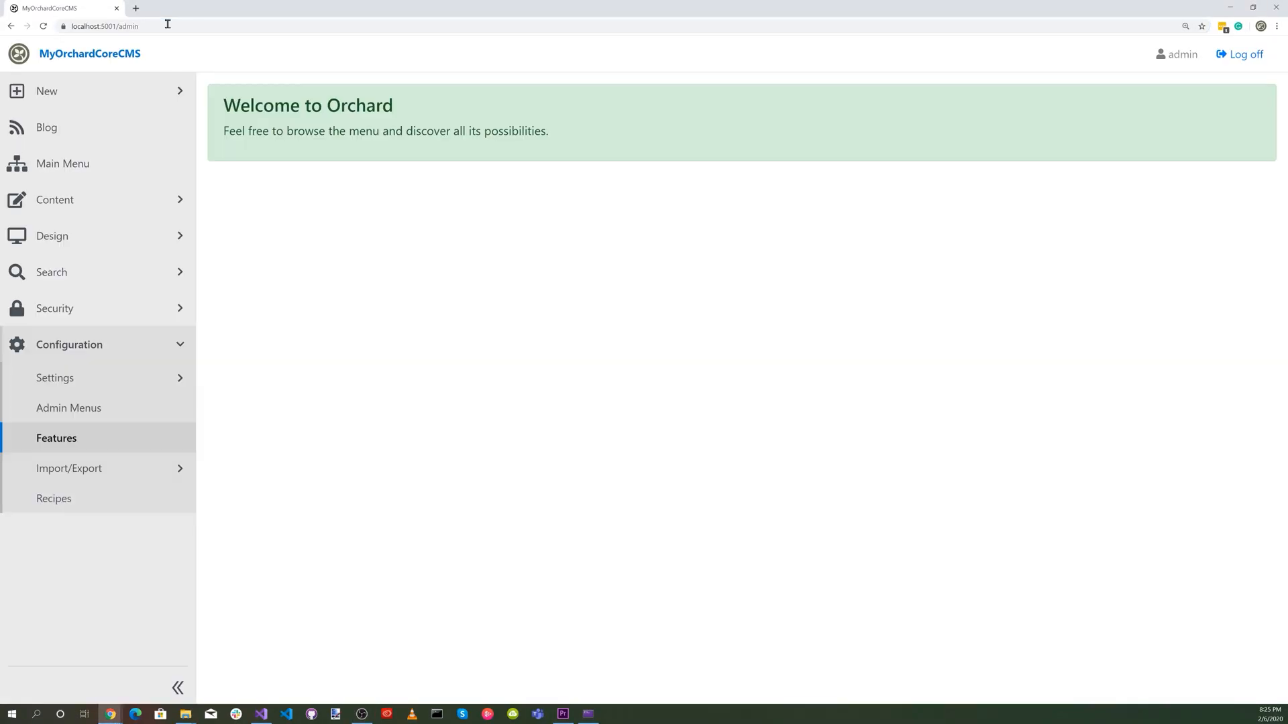
click(74, 440)
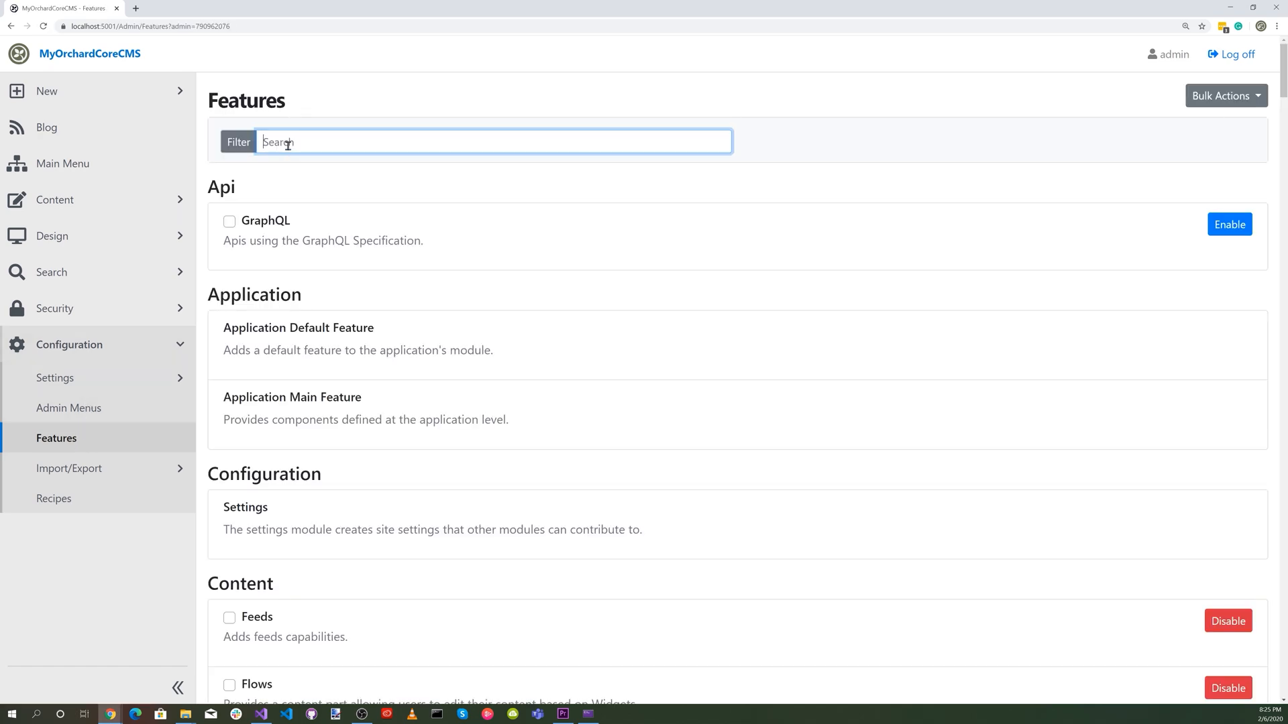
text(work)
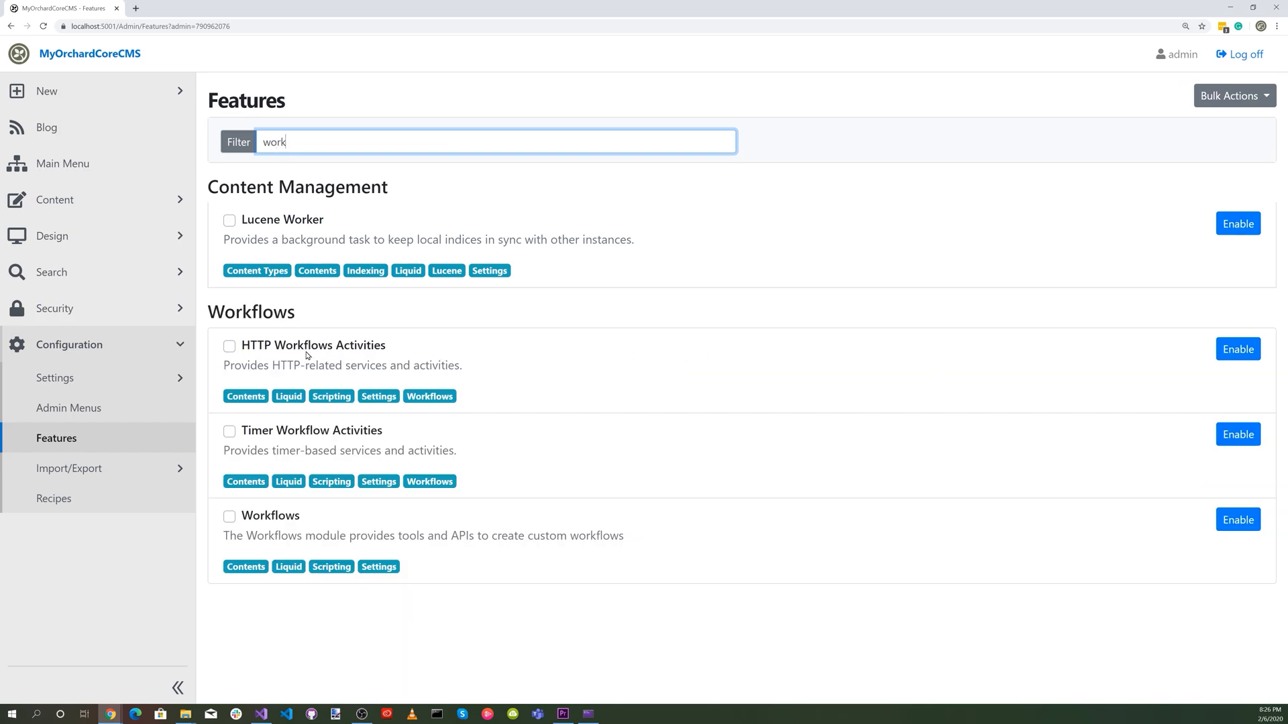
click(1242, 523)
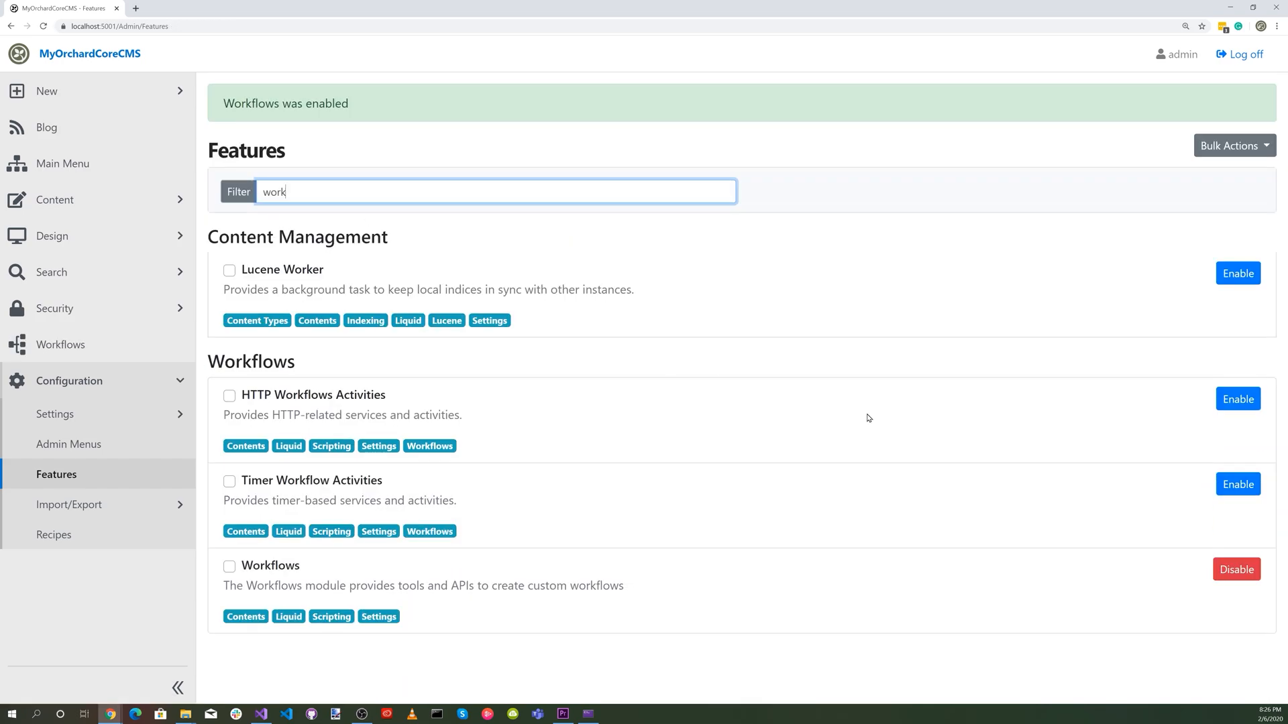
click(1237, 399)
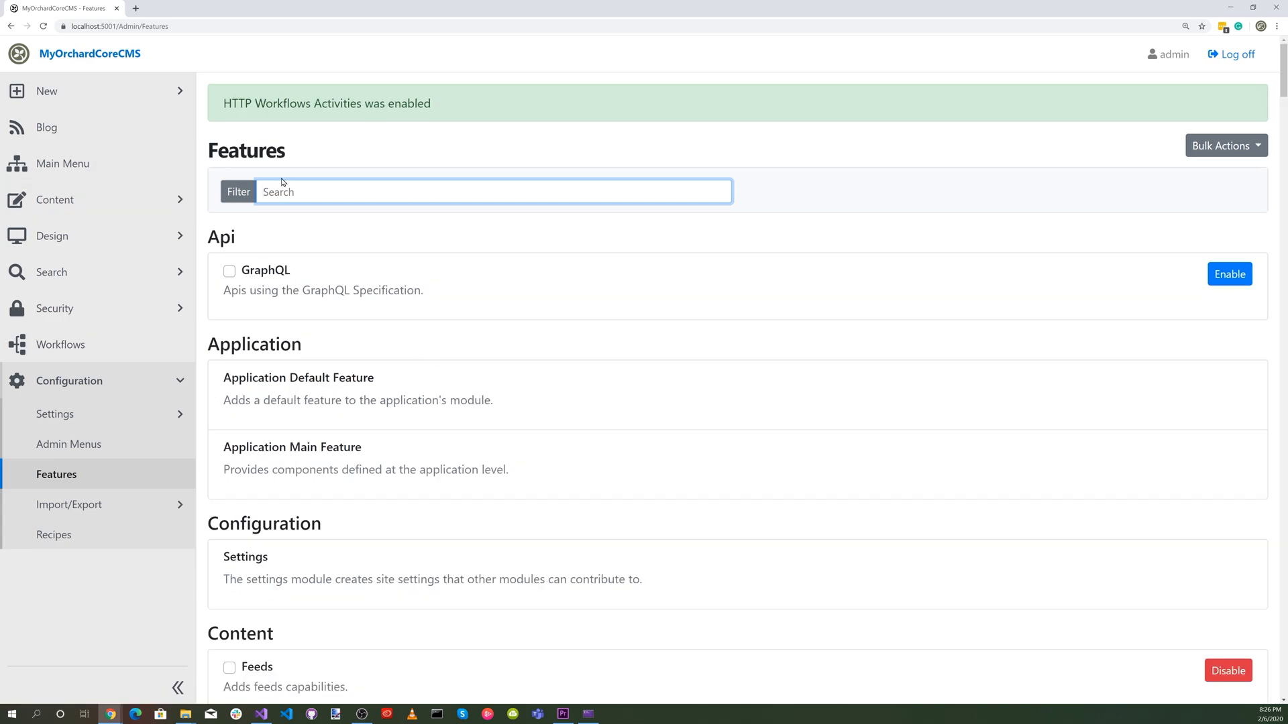
text(Email)
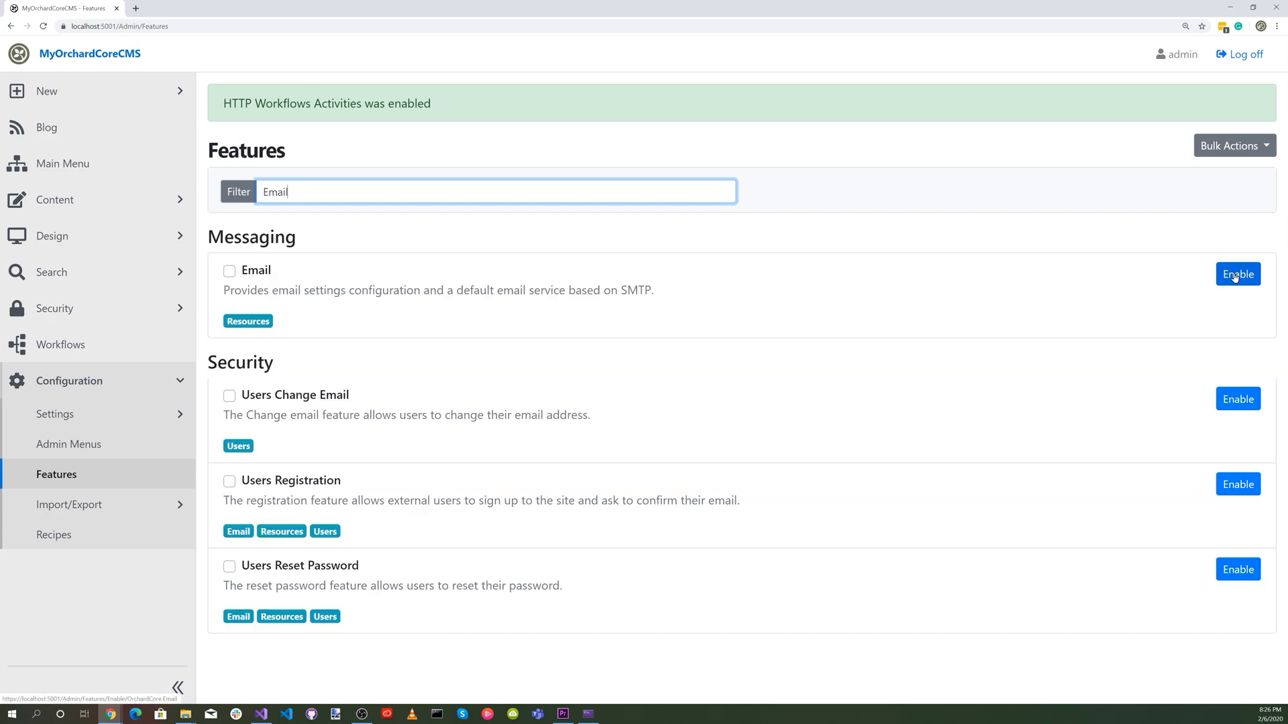
click(1236, 274)
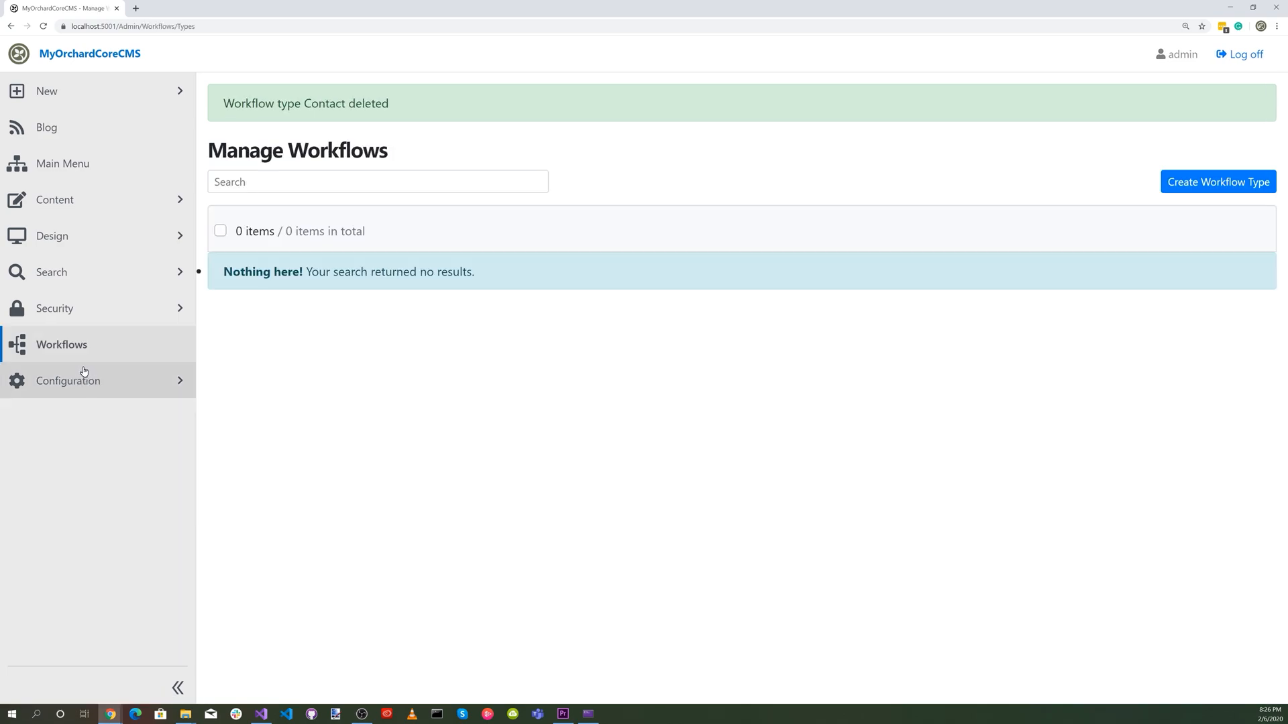
Create and save an enabled workflow type named Contact.
click(78, 351)
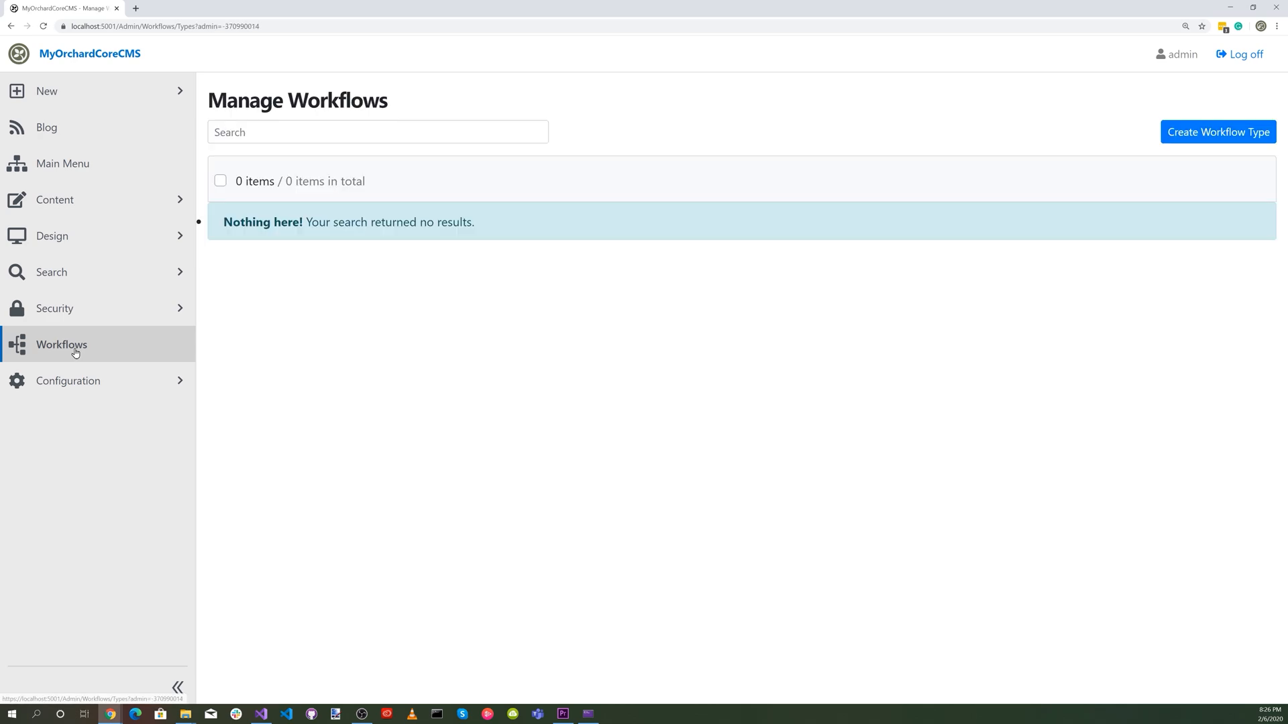
click(1205, 131)
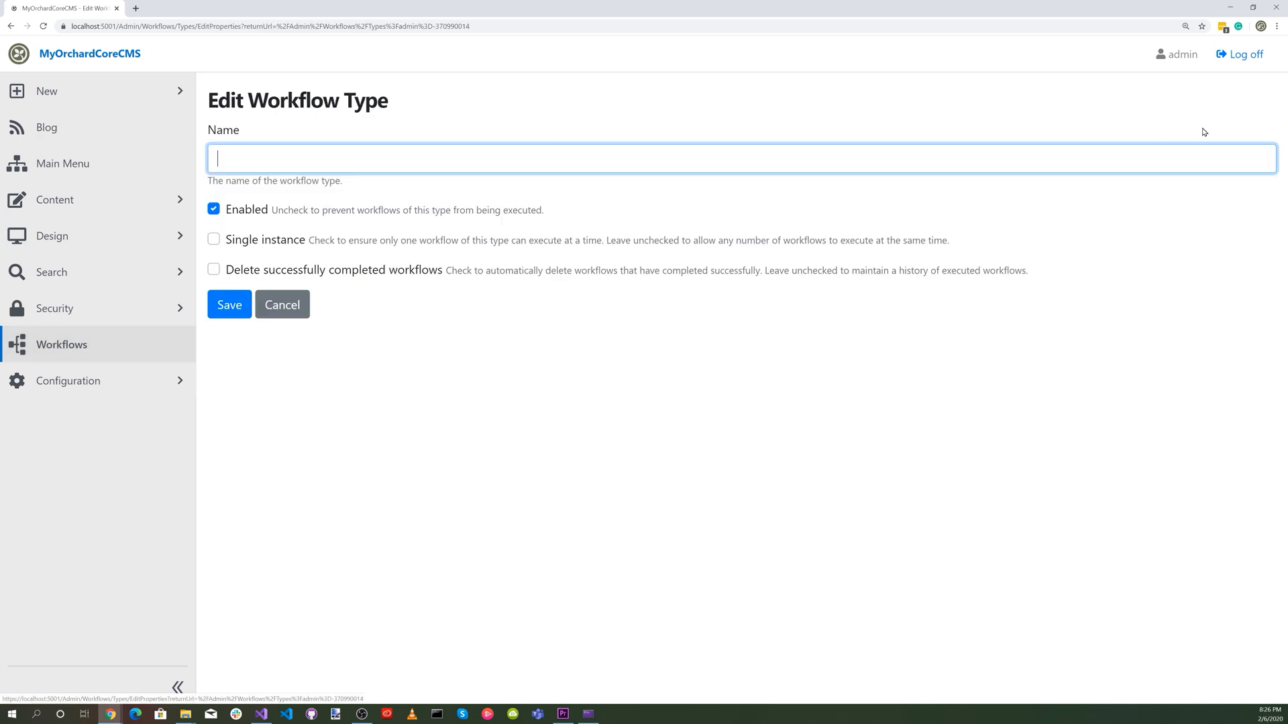
click(335, 169)
click(264, 224)
click(230, 302)
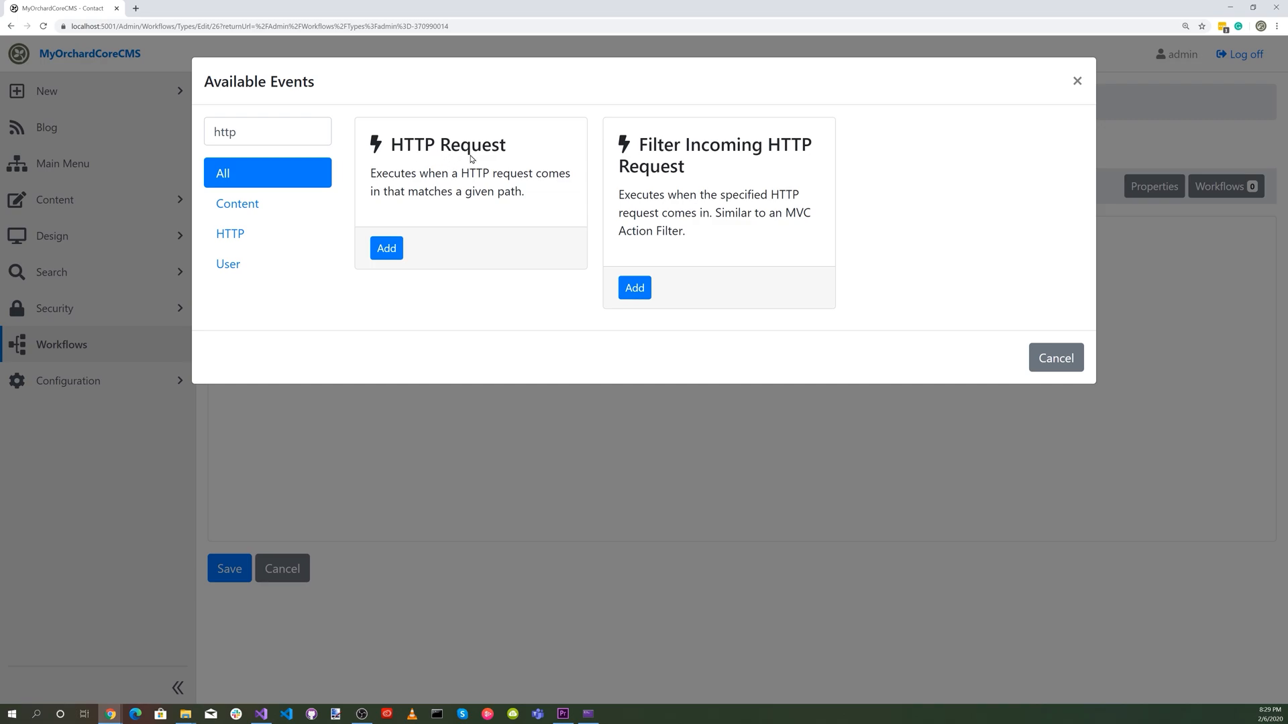
Add an HTTP Request event to the workflow with the title "Contact Form Submitted".
click(387, 248)
click(309, 165)
click(298, 185)
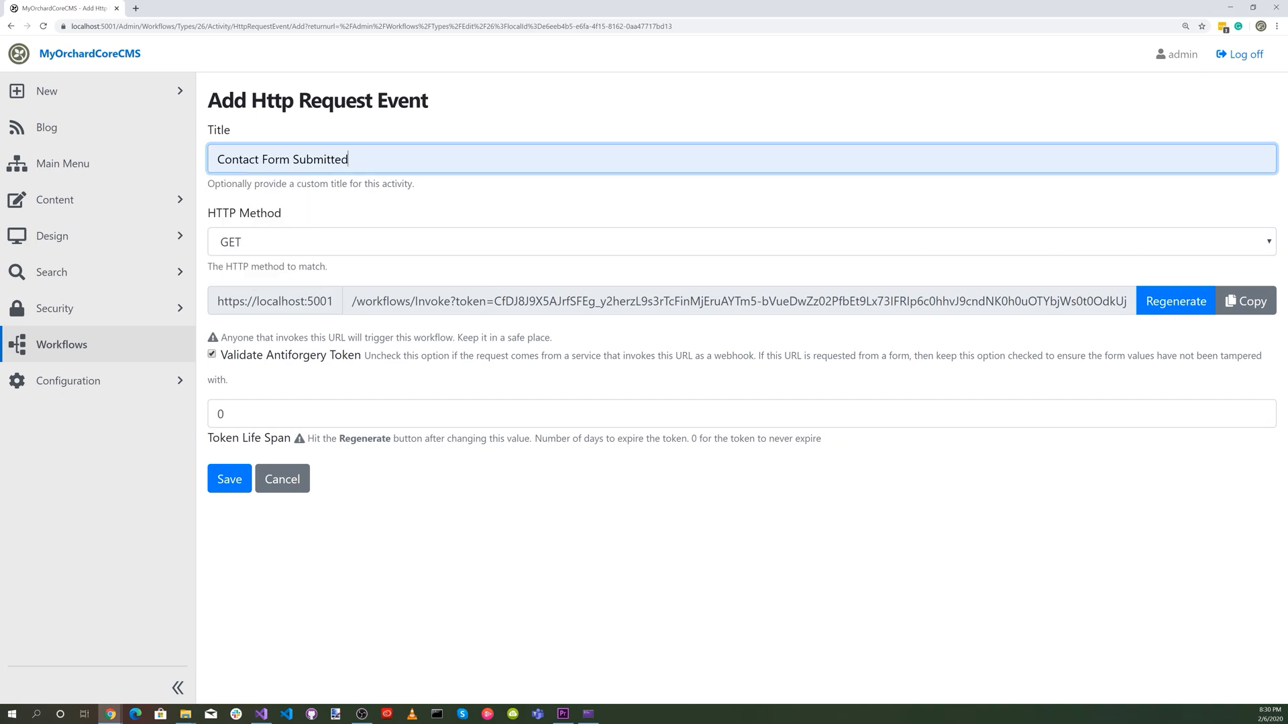
Set the Contact Form Submitted event's HTTP method to POST, save it, and make it the workflow's startup activity.
click(1258, 243)
click(1006, 279)
click(230, 480)
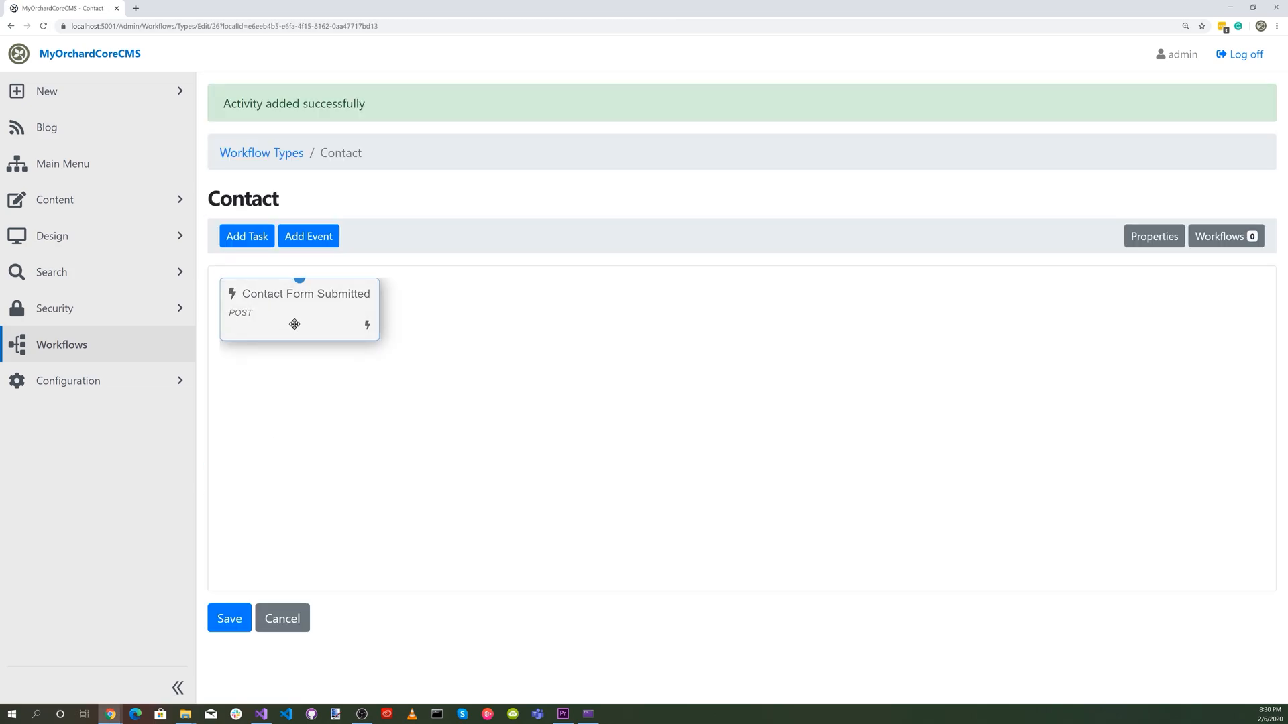
click(294, 324)
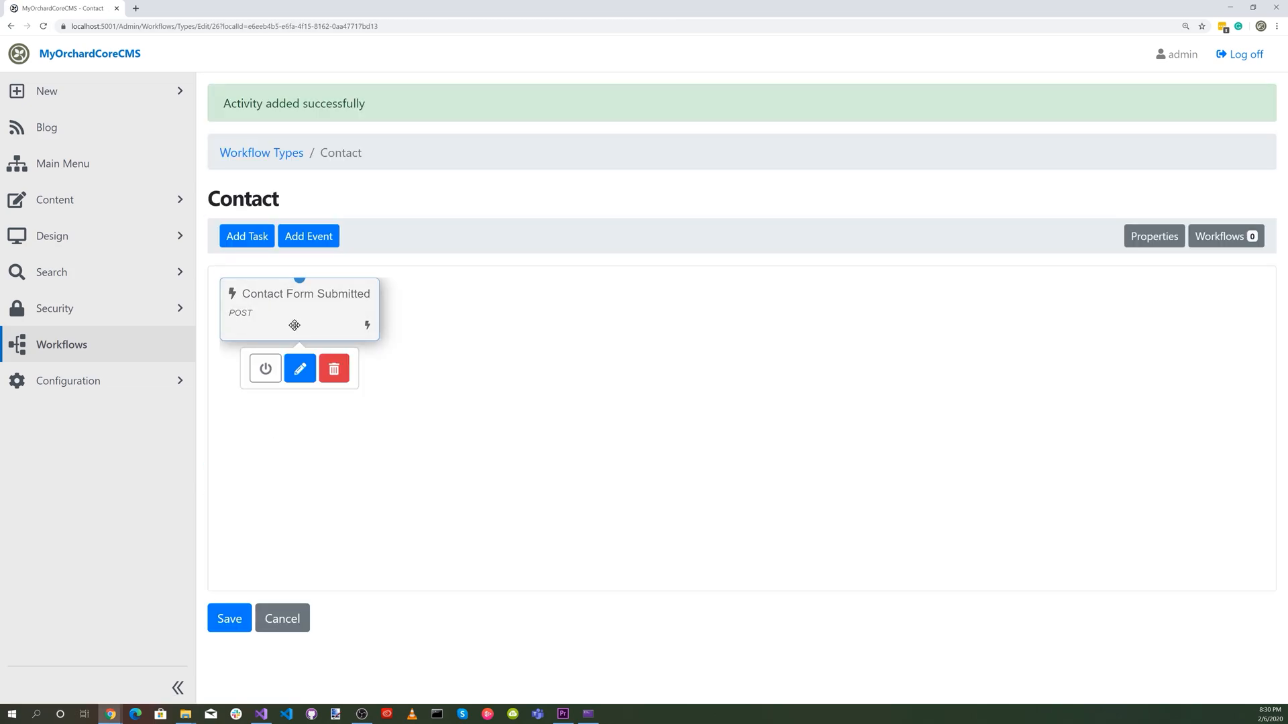
click(264, 373)
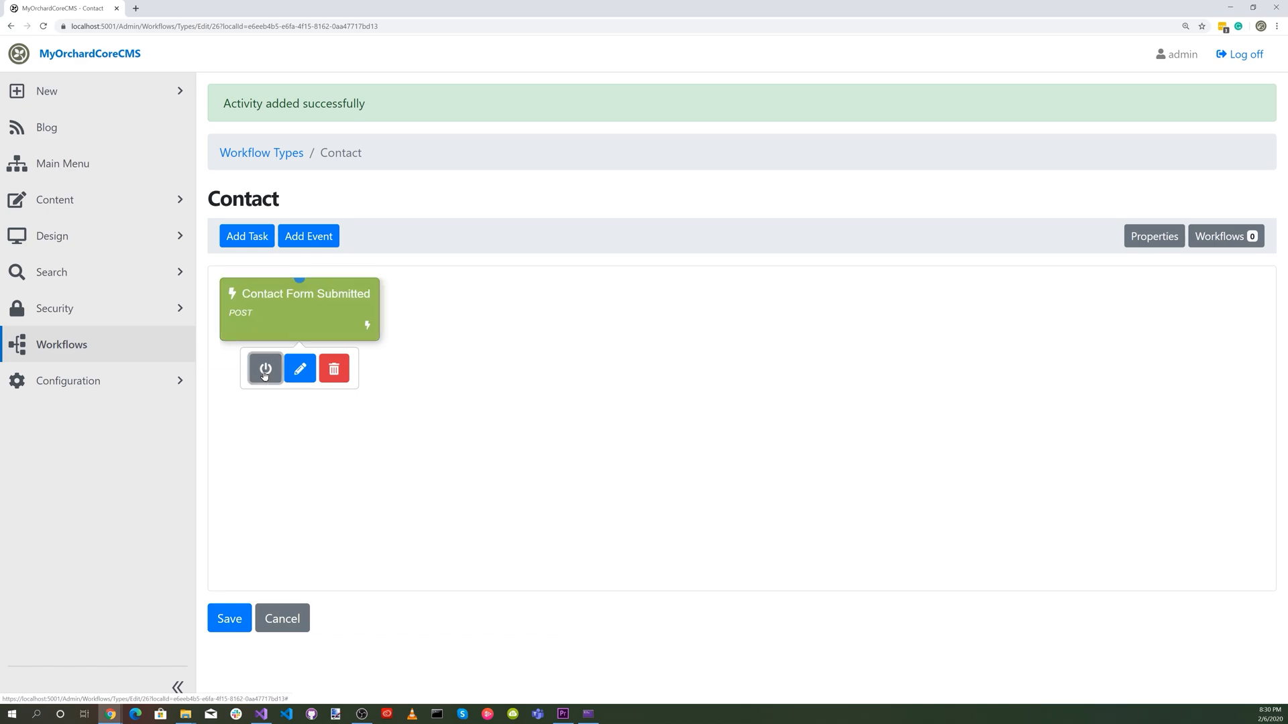
click(323, 429)
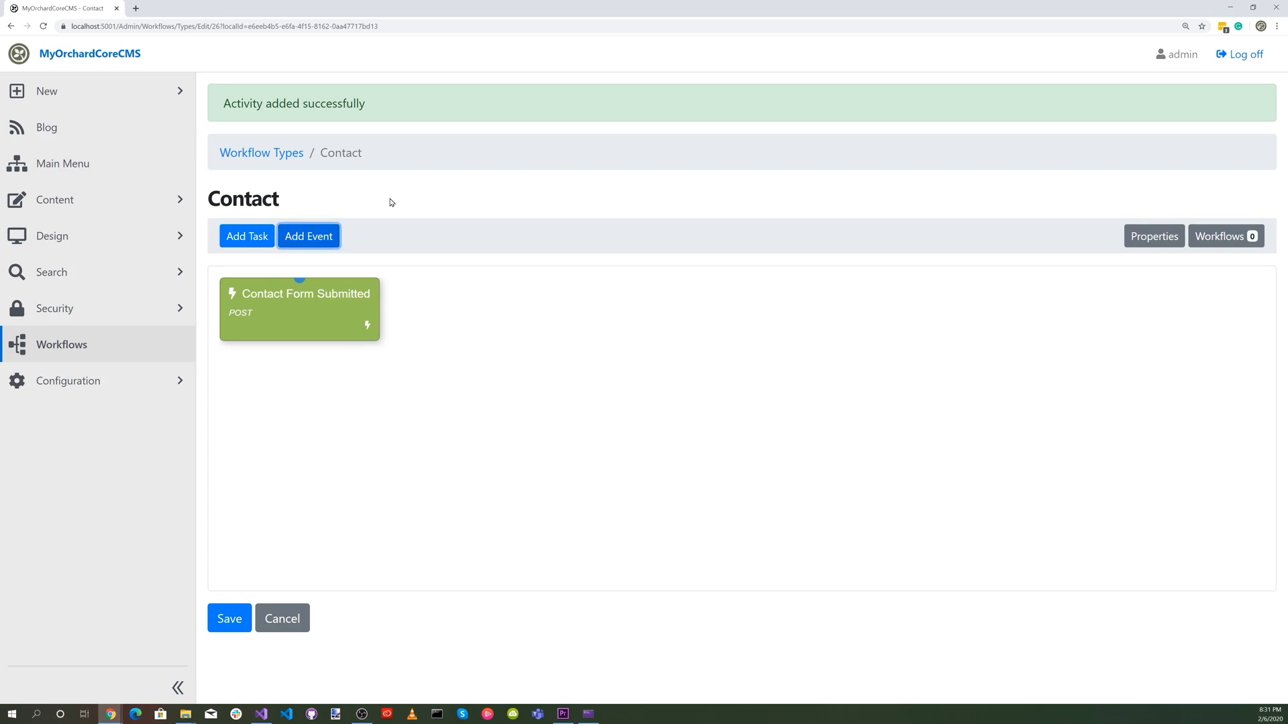
Add a Bind Form to Model State task below the Contact Form Submitted event and connect the event's Done outcome to it.
click(224, 238)
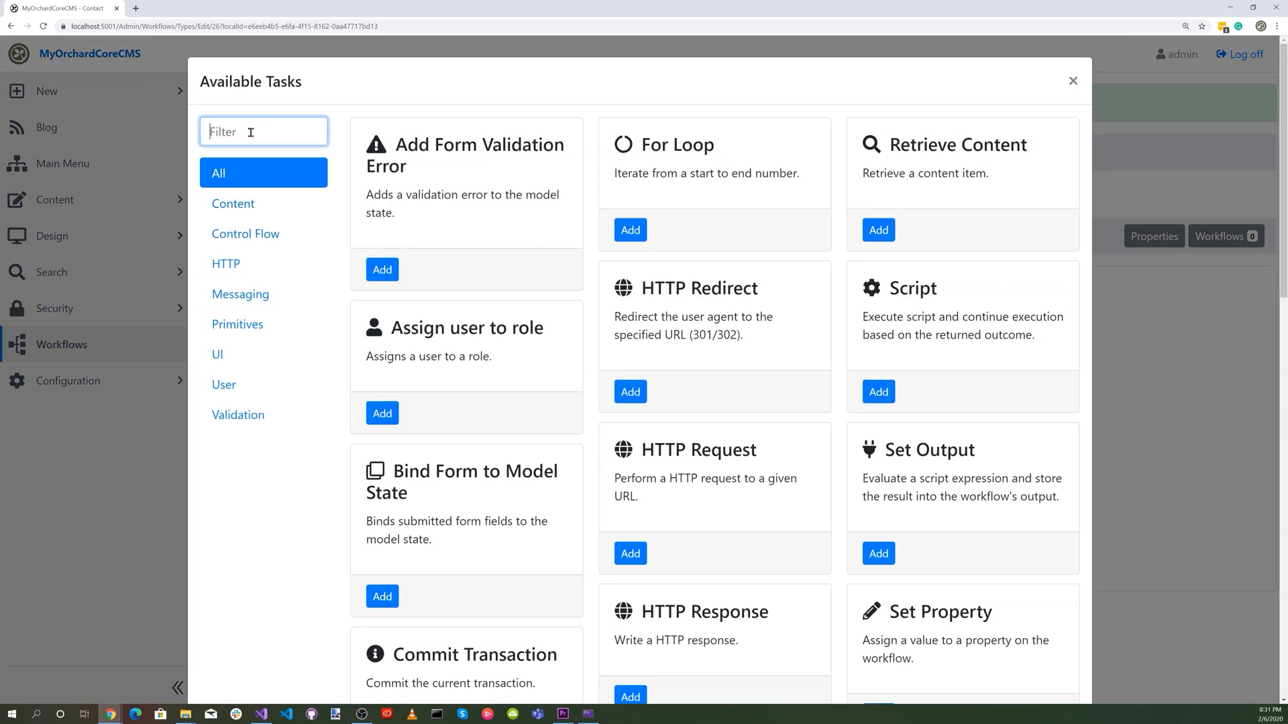
text(bind)
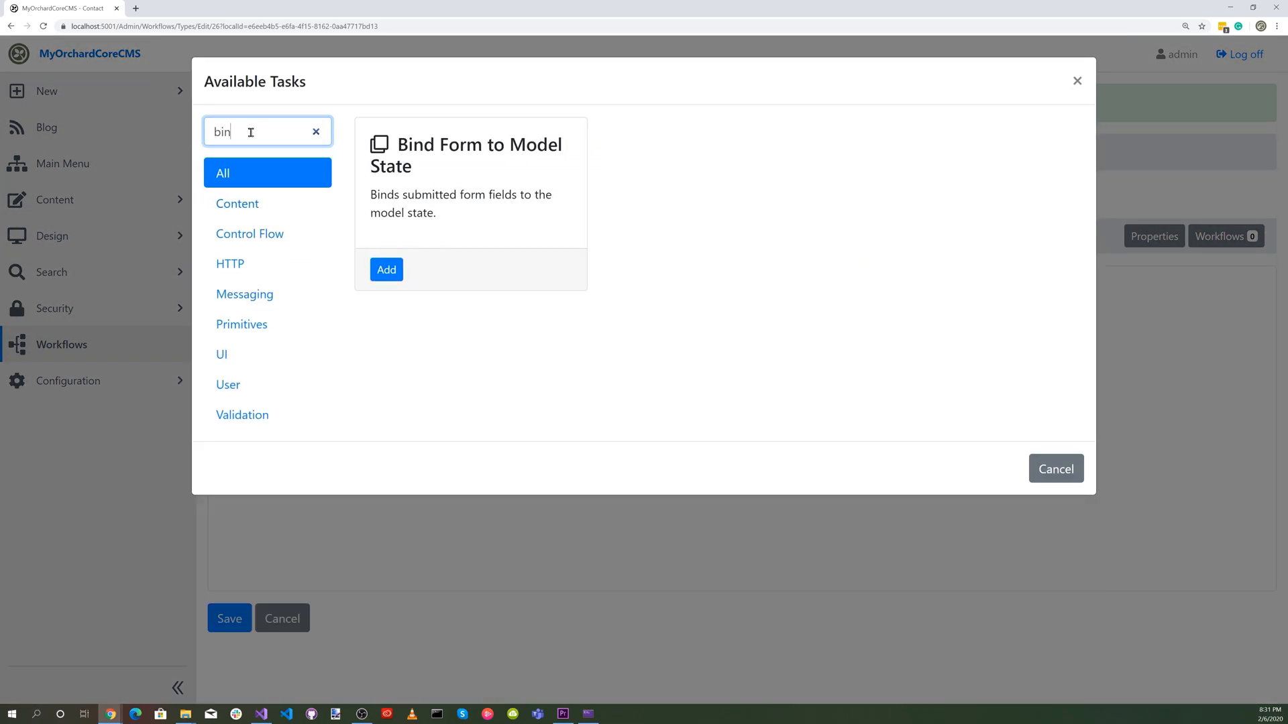
click(384, 274)
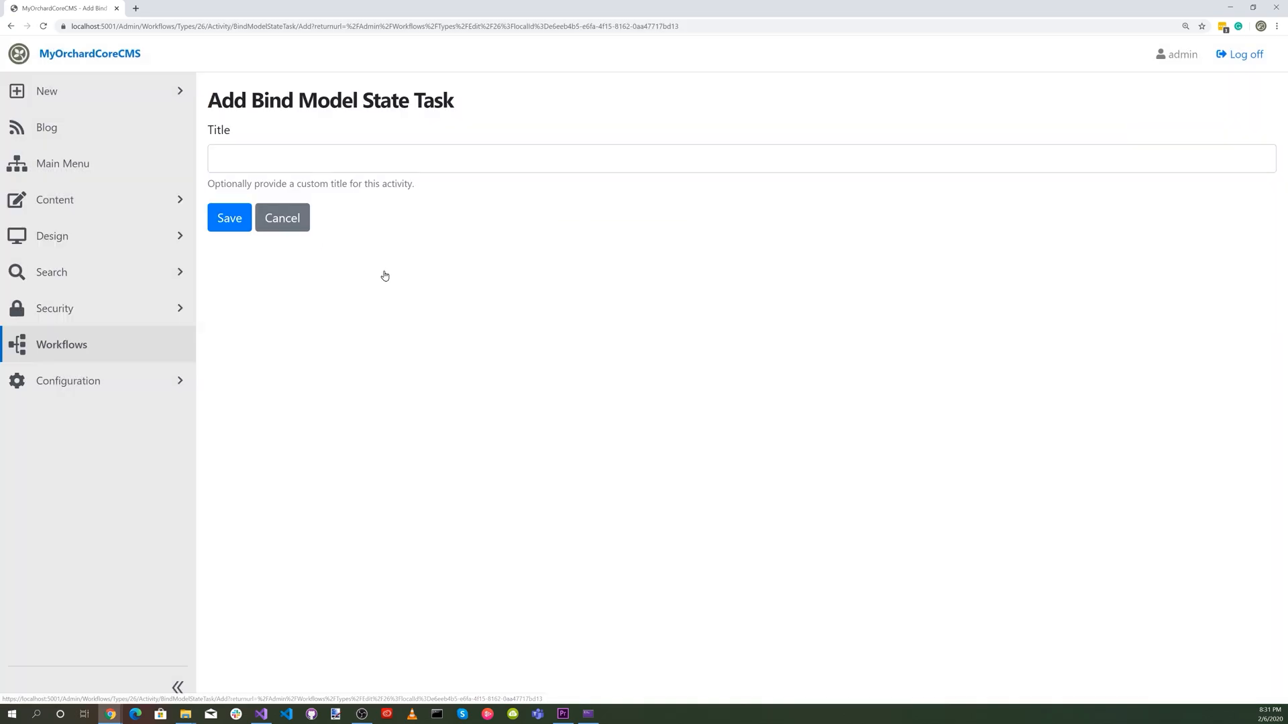
click(229, 218)
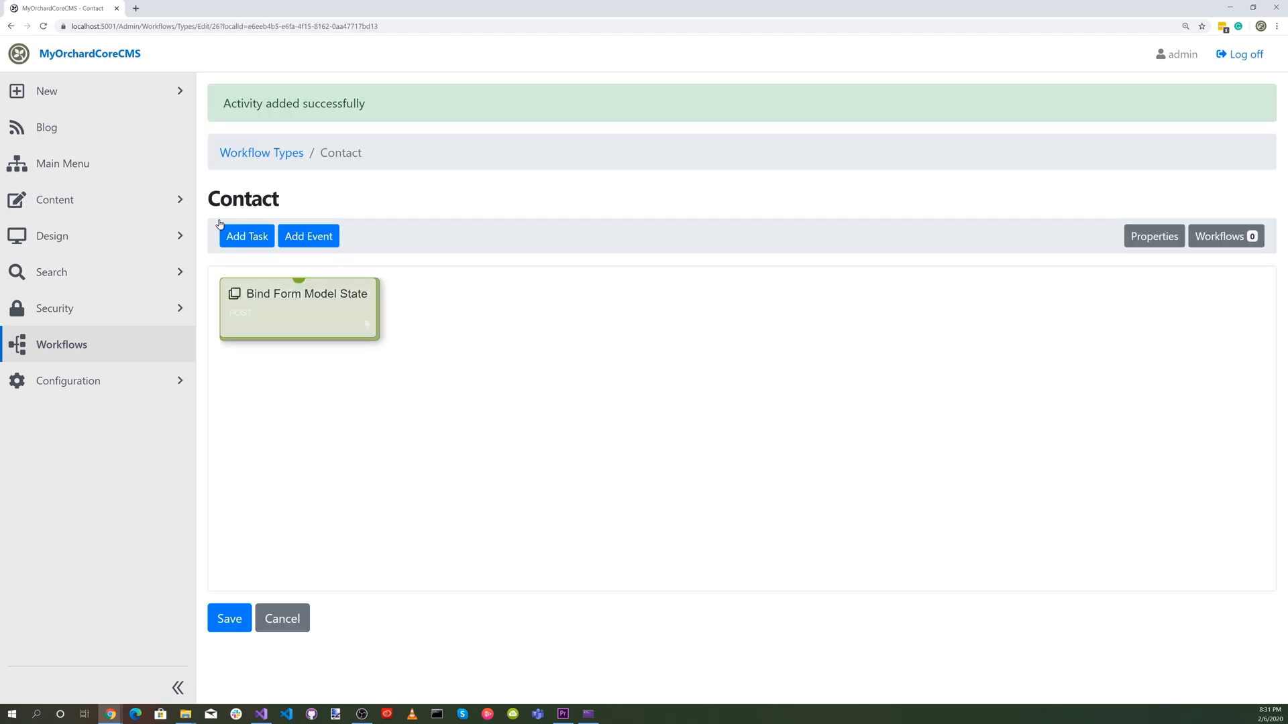
drag(325, 310, 323, 416)
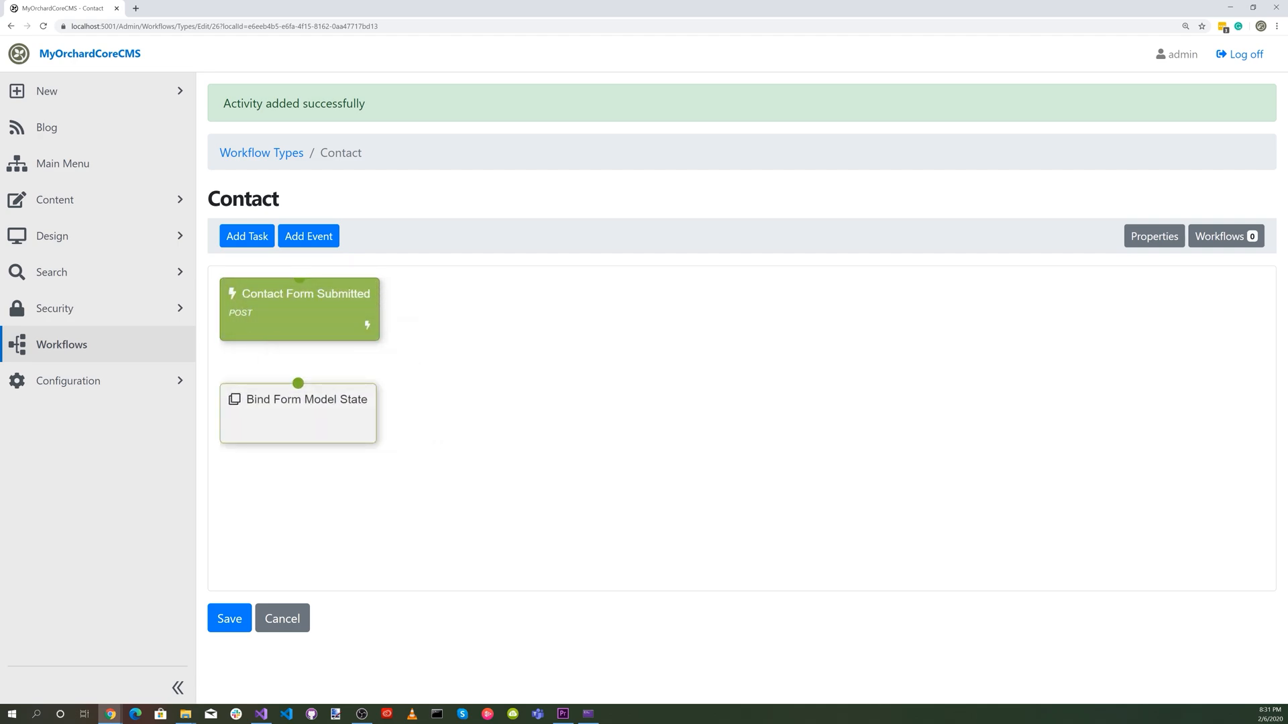
mouse_move(299, 287)
mouse_down()
mouse_move(320, 367)
mouse_move(295, 406)
mouse_up()
drag(295, 406, 288, 434)
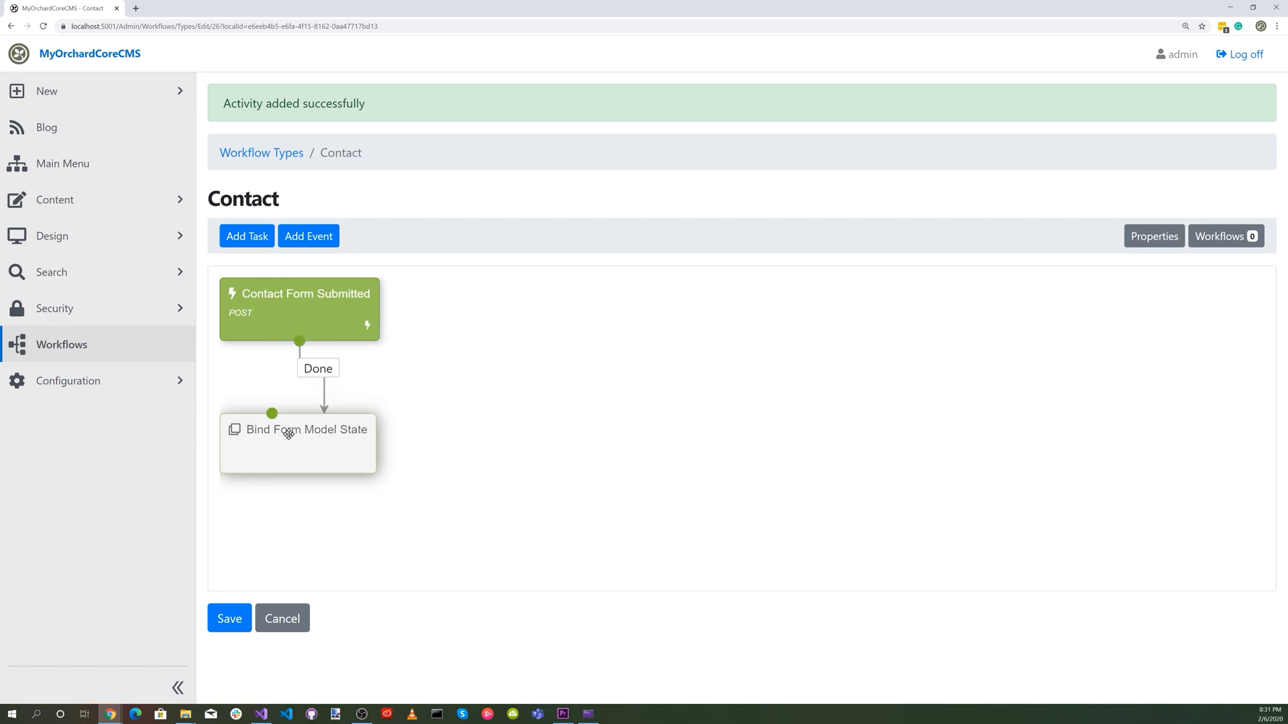
click(305, 236)
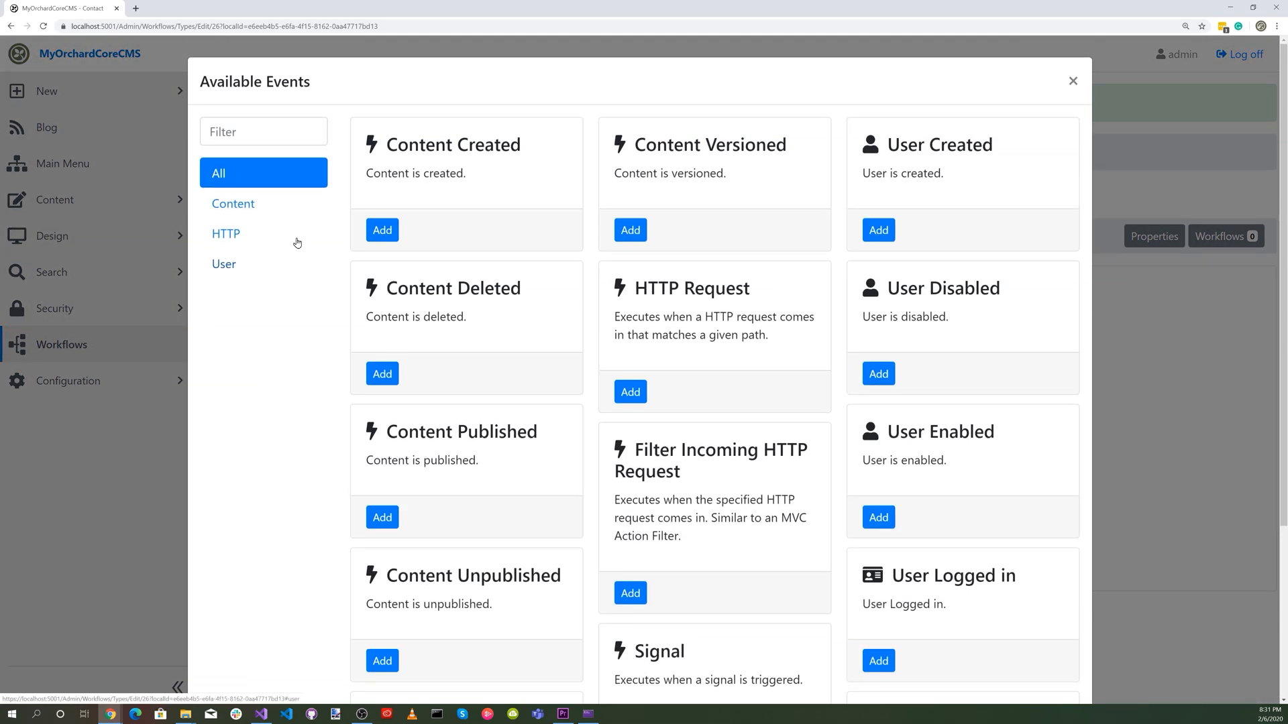
click(252, 136)
text(fo)
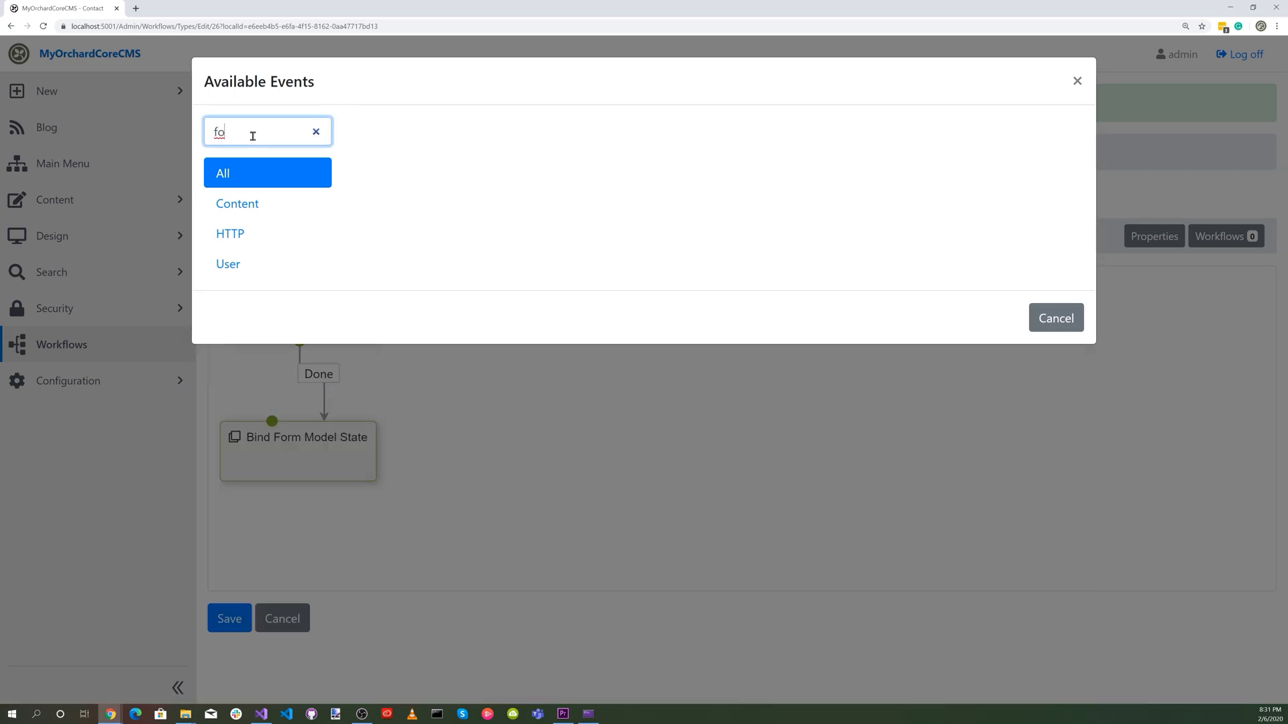
click(1057, 318)
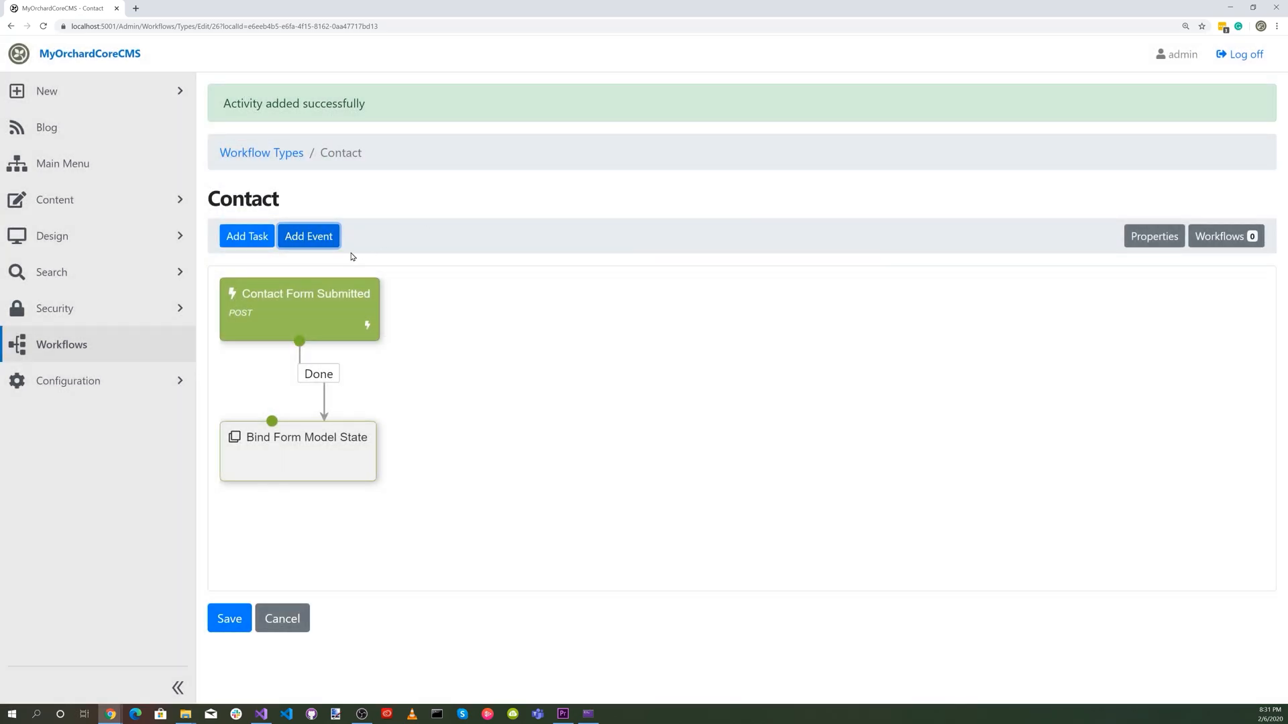
Add a Fork task titled "Validate Form Fields" with forks "Validate Name, Validate Email, Validate Message" and connect Bind Form Model State's Done outcome to it.
click(260, 243)
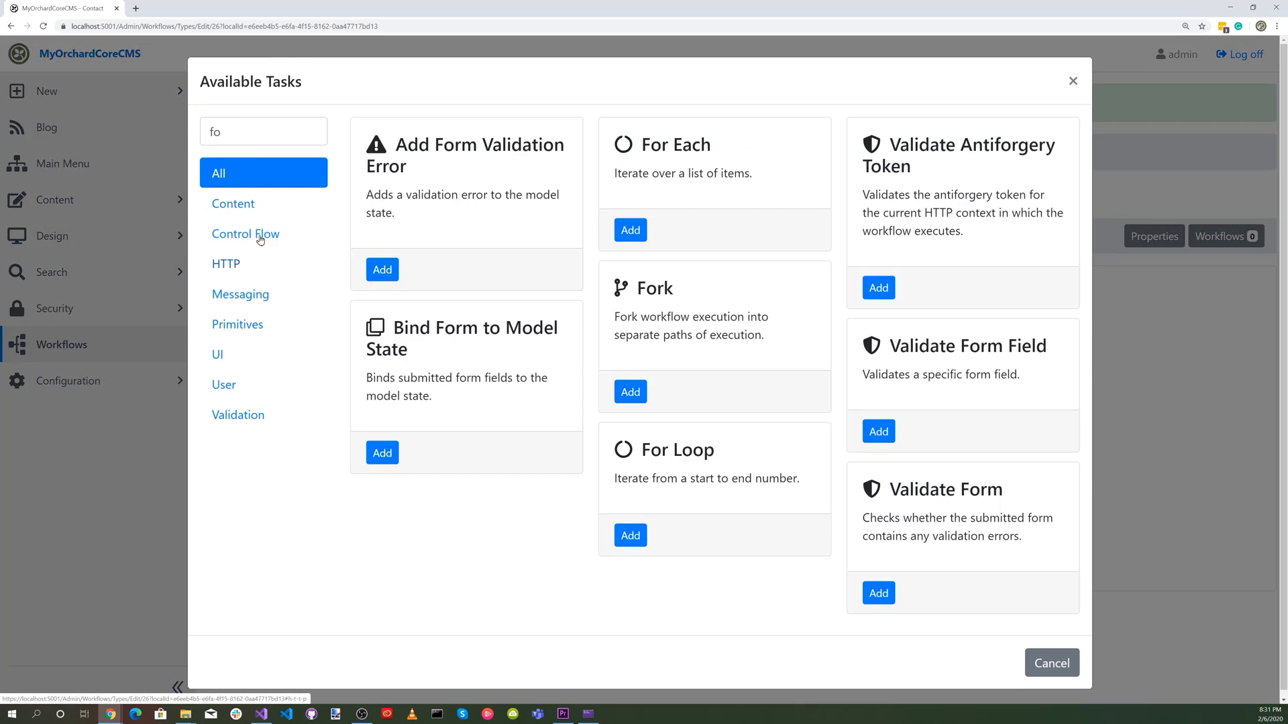
click(240, 126)
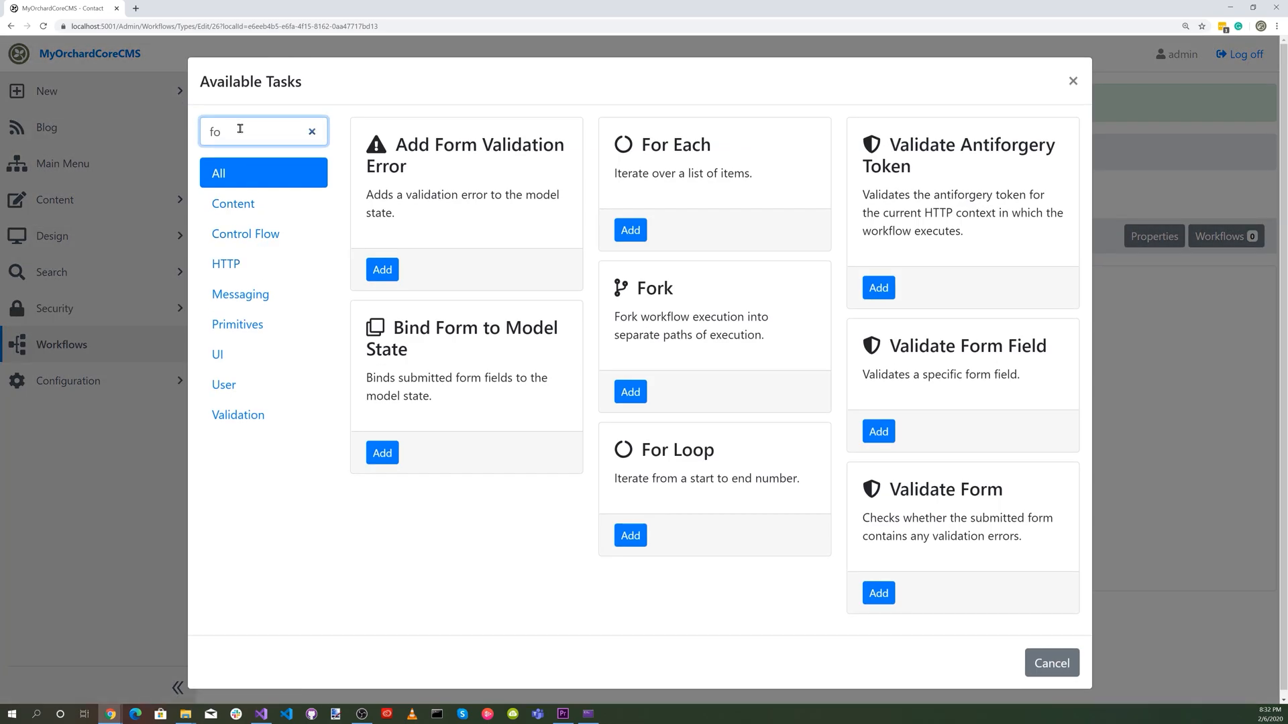
text(rk)
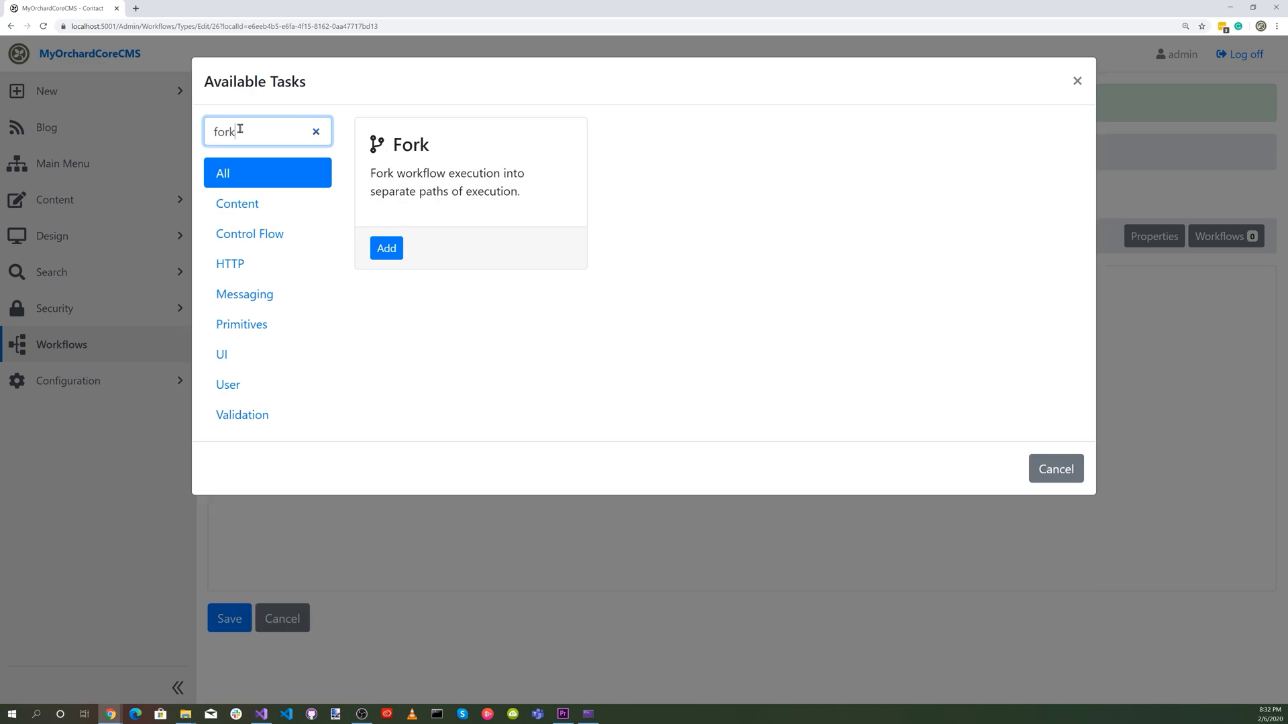
click(386, 248)
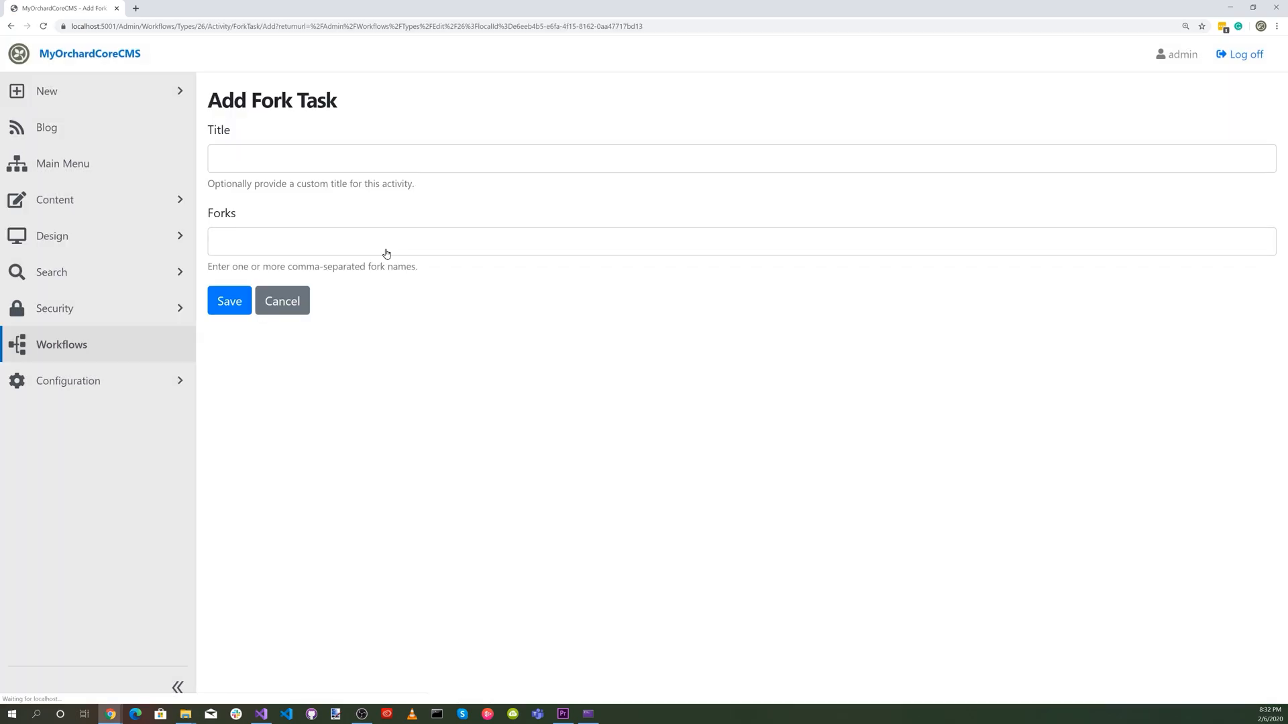
click(302, 159)
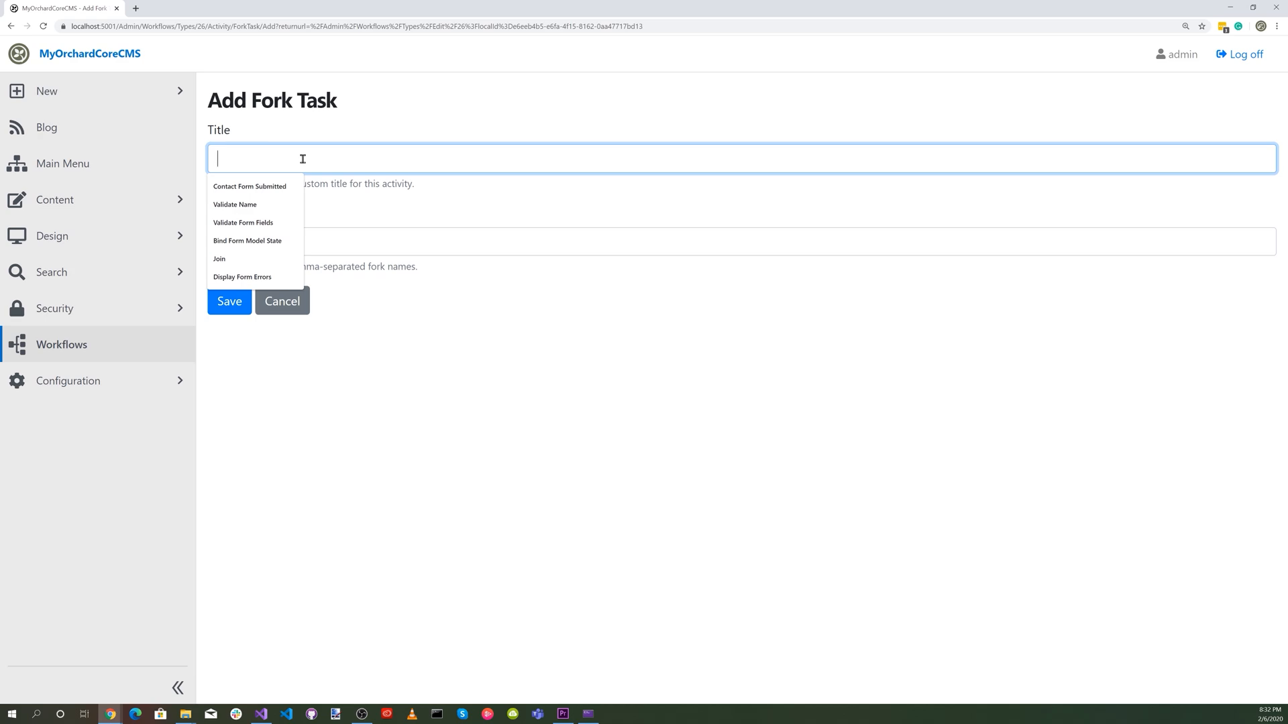
click(288, 223)
click(297, 243)
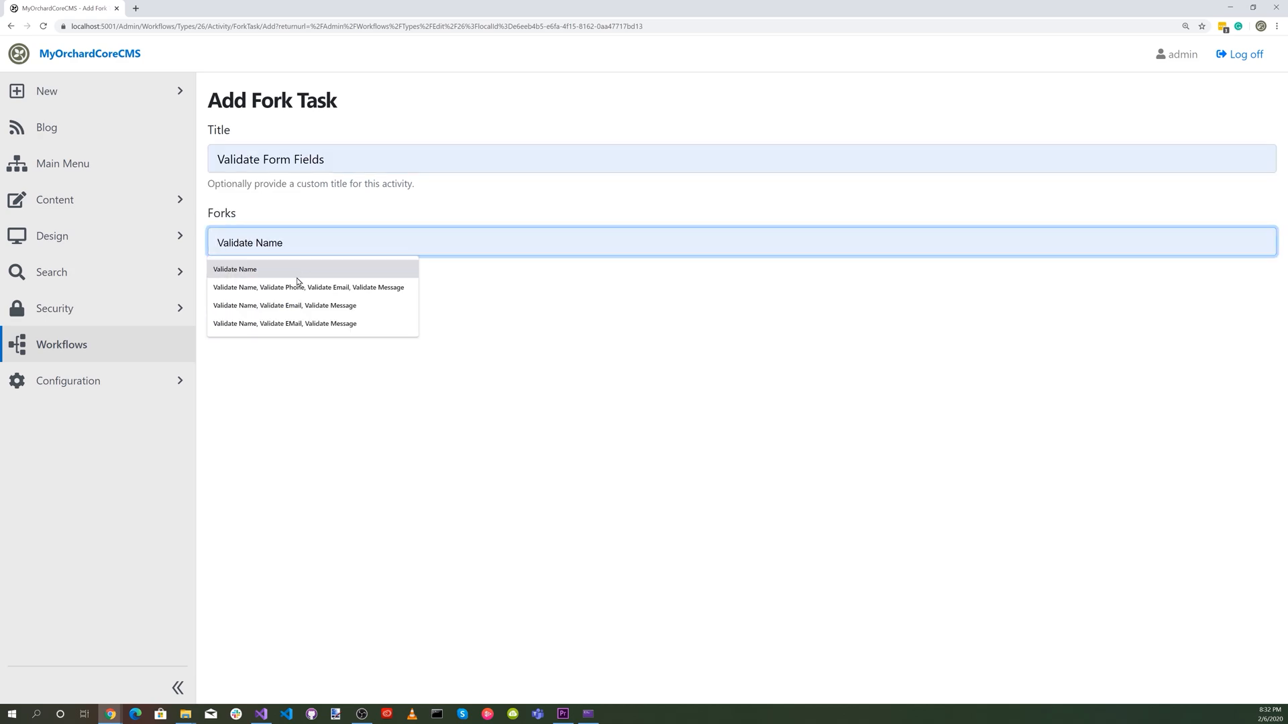
click(298, 305)
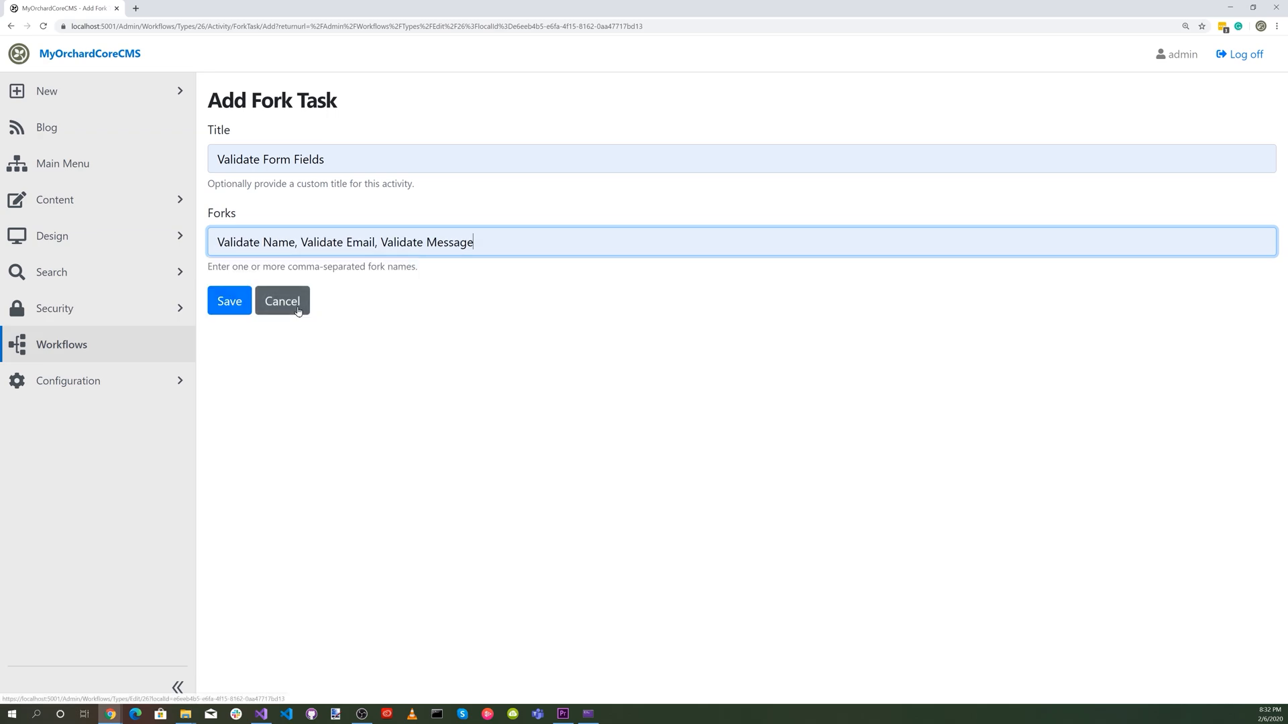
click(229, 303)
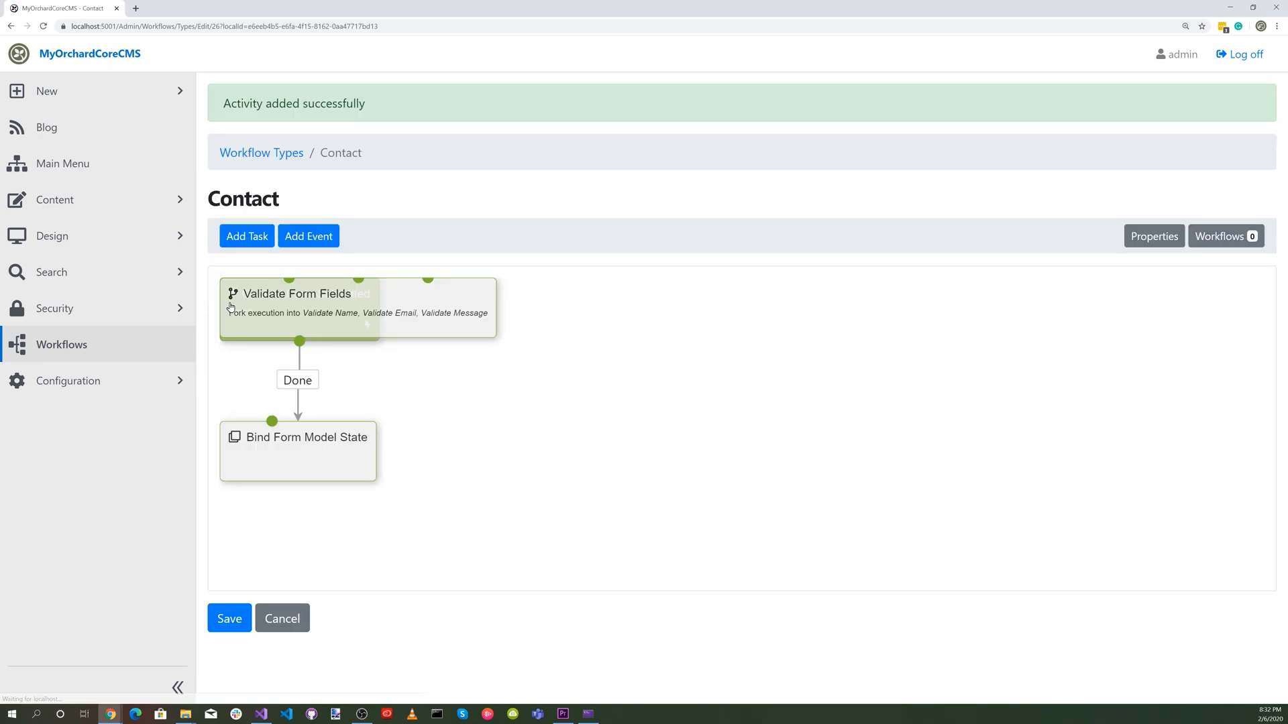
drag(325, 298, 538, 451)
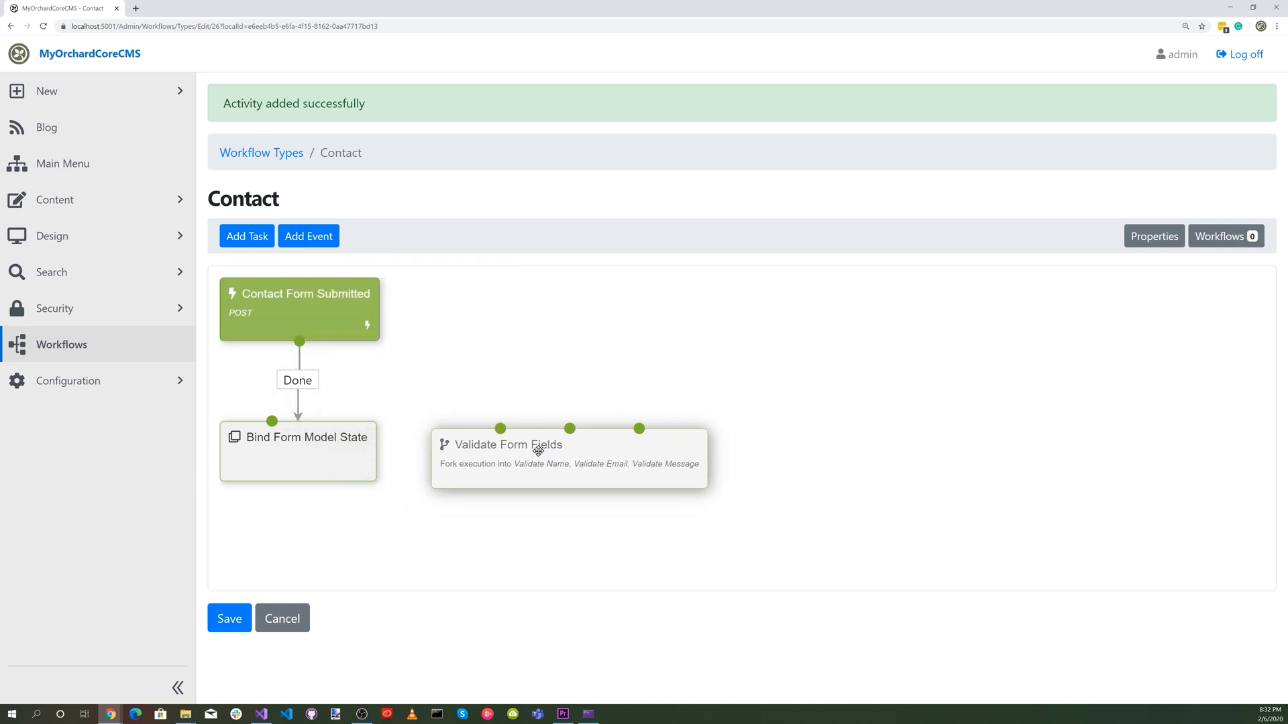
drag(271, 423, 590, 316)
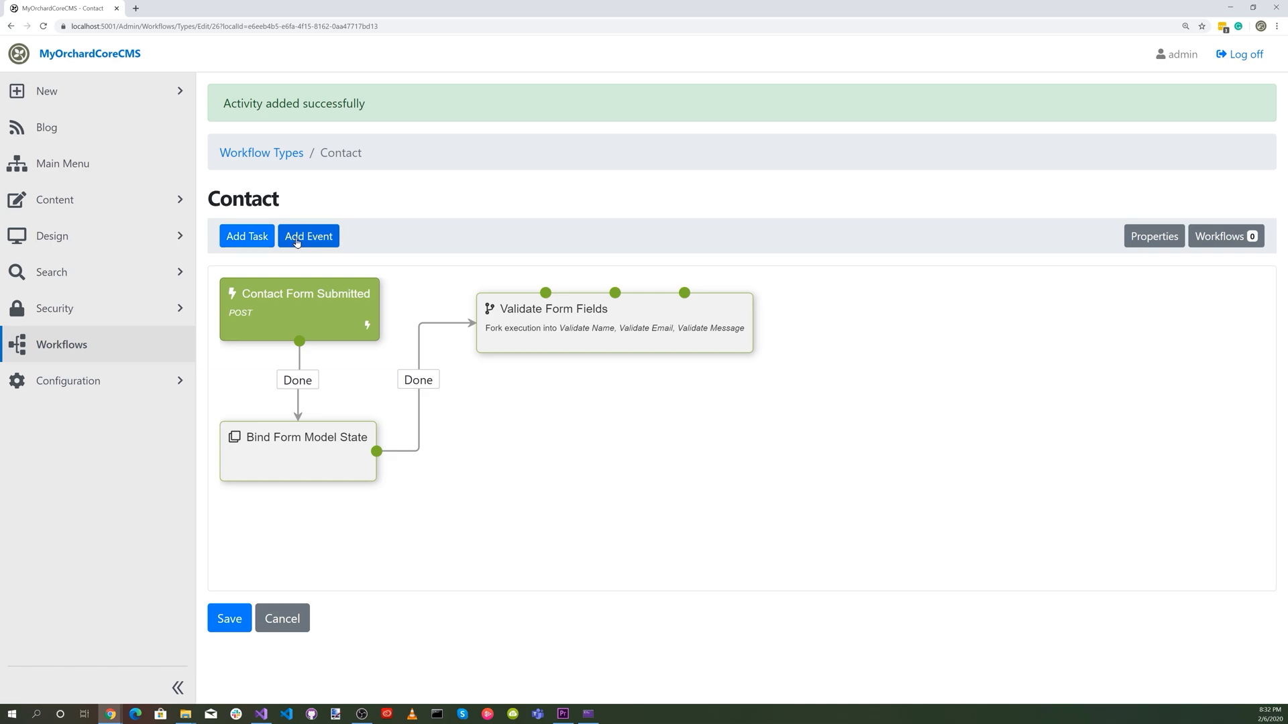
Add a Validate Form Field task titled "Validate Name" for field Name with error "No Name entered" and connect the fork's Validate Name outcome to it.
click(259, 237)
click(246, 133)
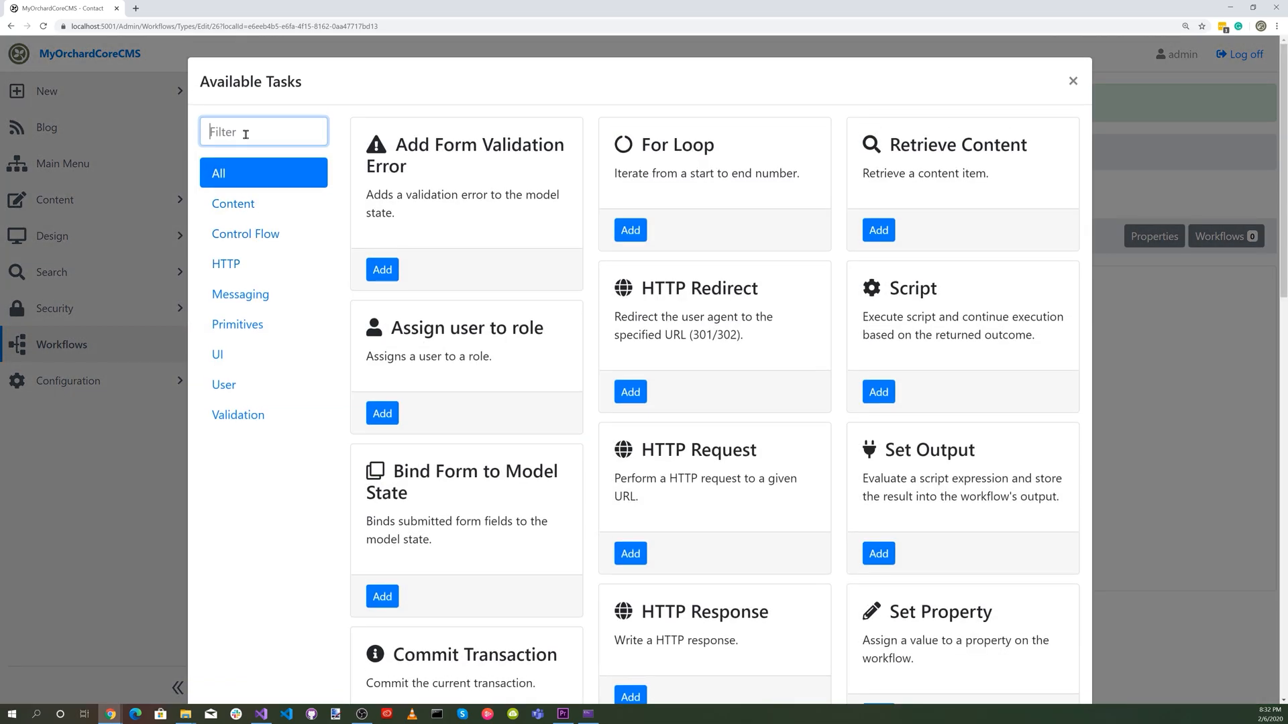
text(vali)
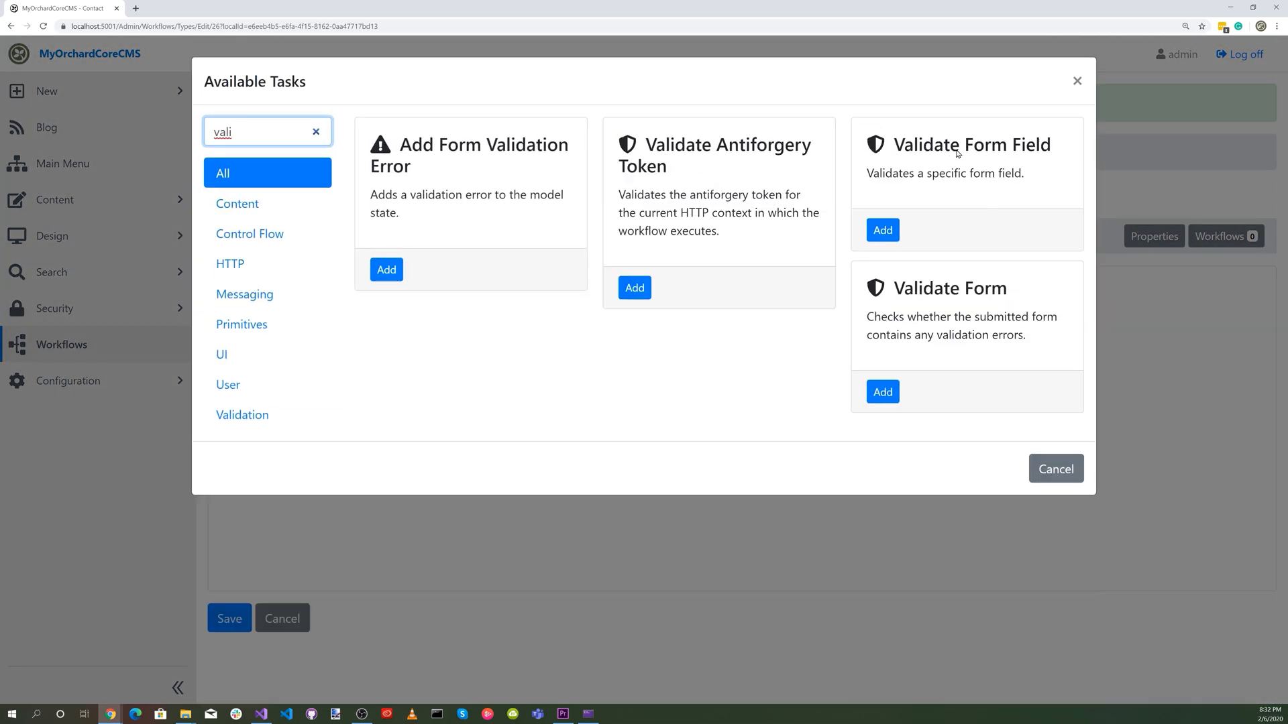
click(882, 230)
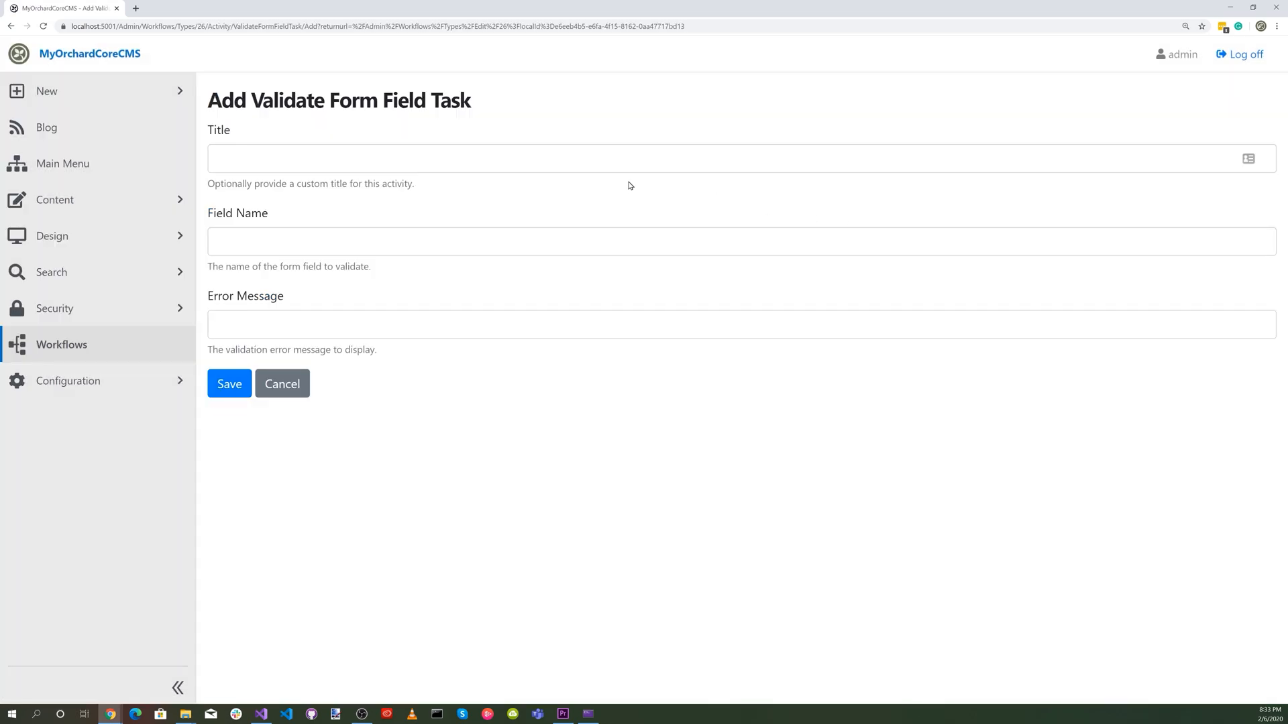
click(344, 162)
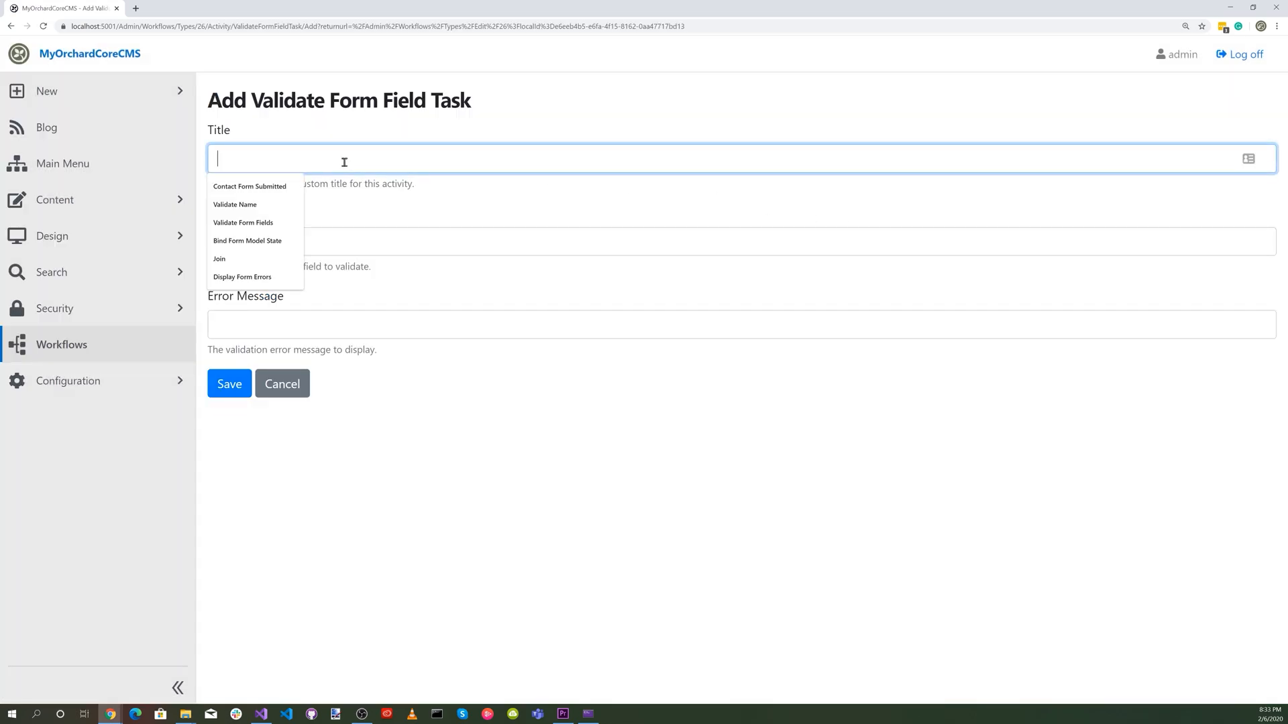
click(280, 204)
click(280, 233)
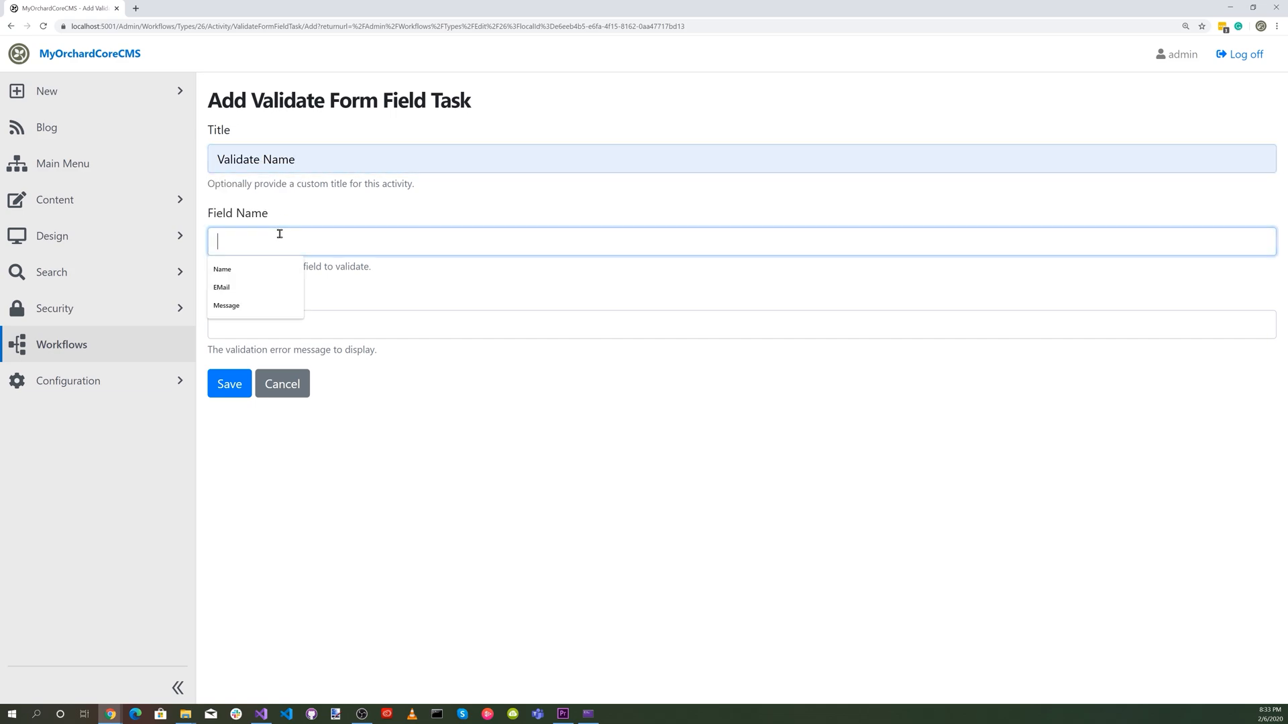
click(276, 270)
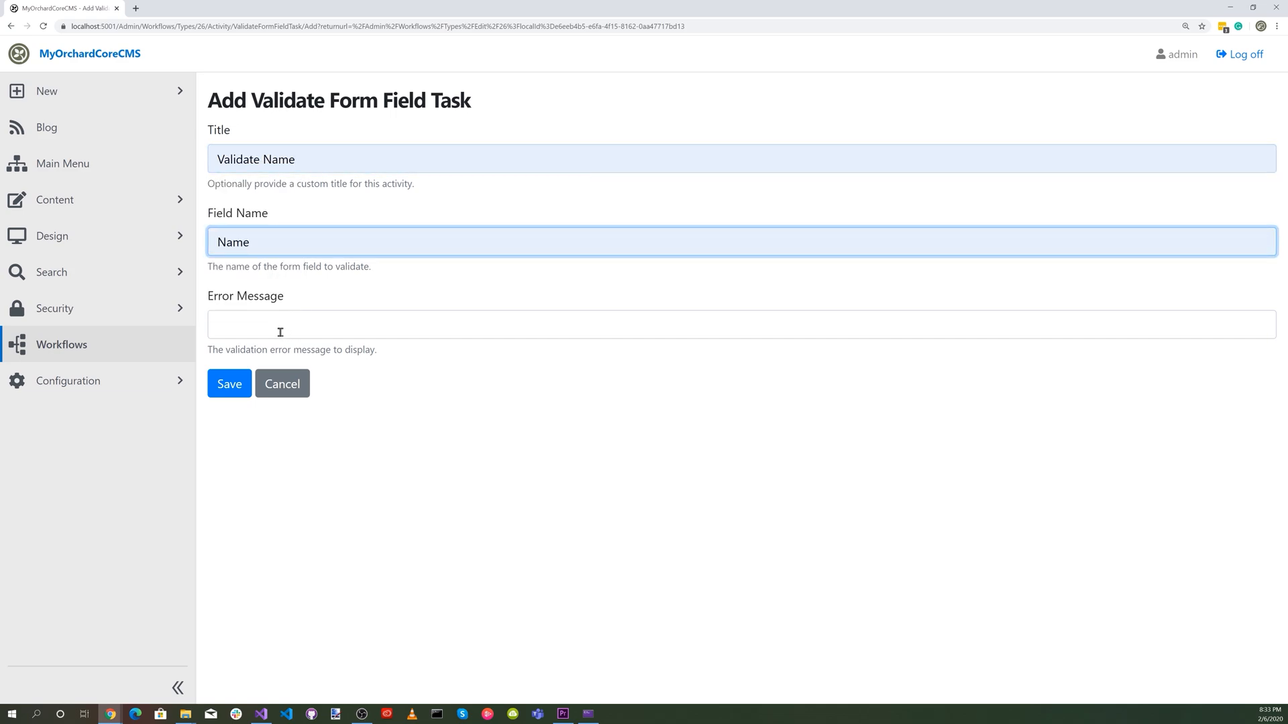
click(280, 332)
click(277, 350)
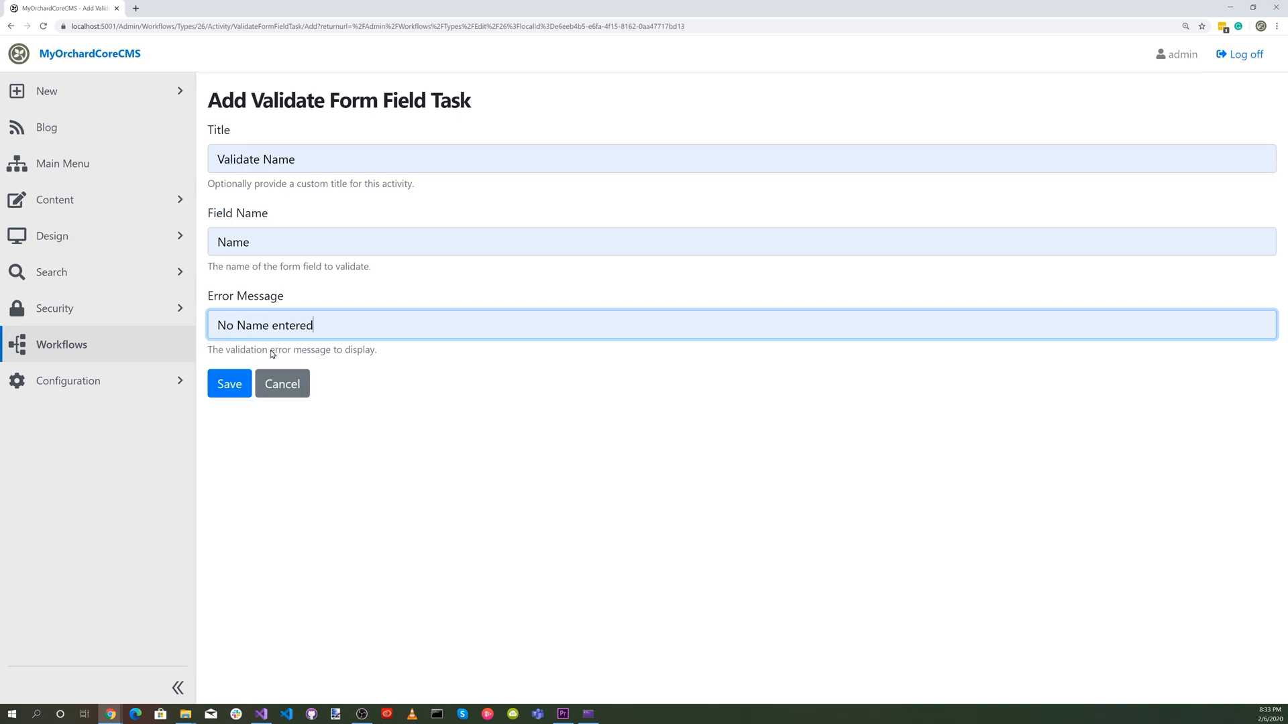
click(231, 385)
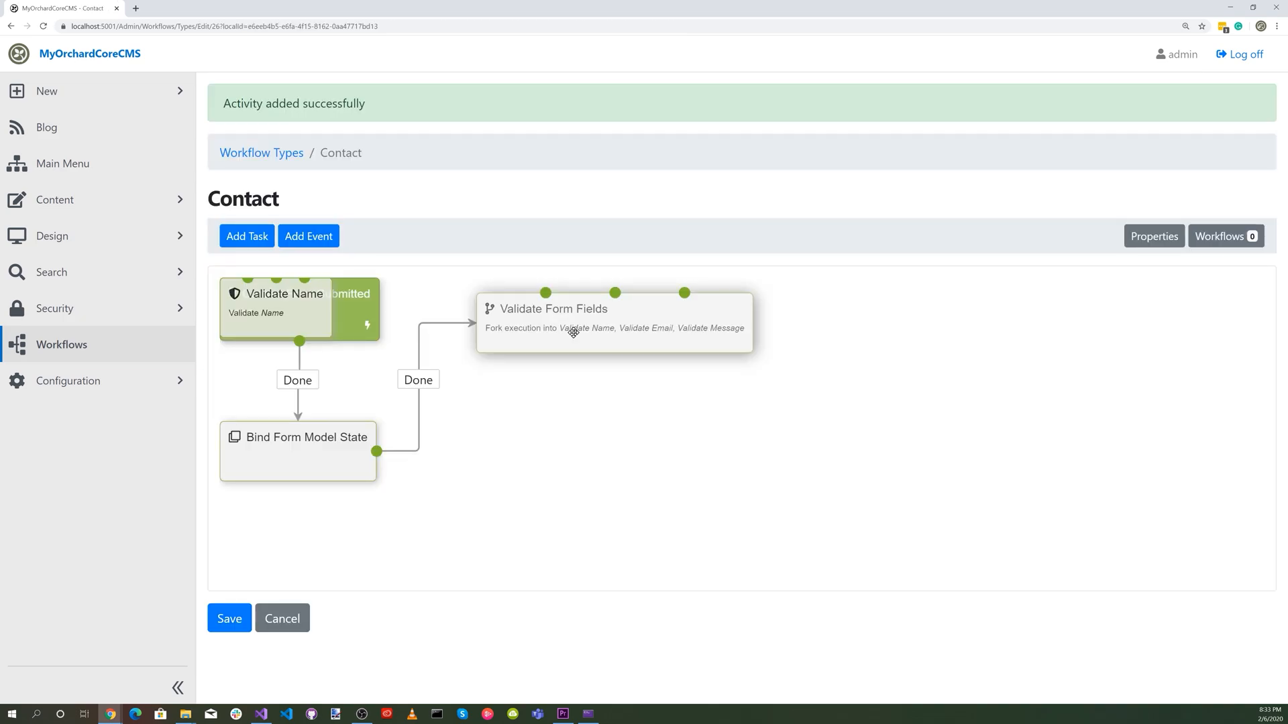
drag(277, 324, 593, 481)
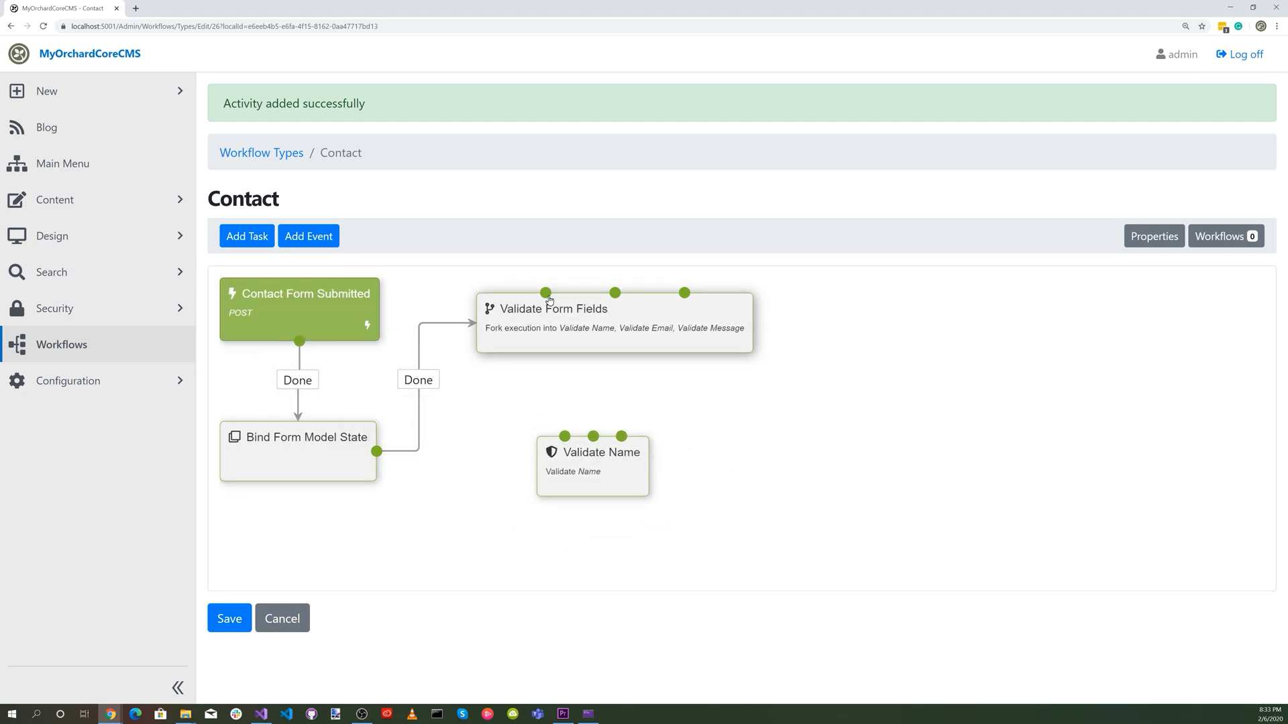
drag(546, 293, 512, 454)
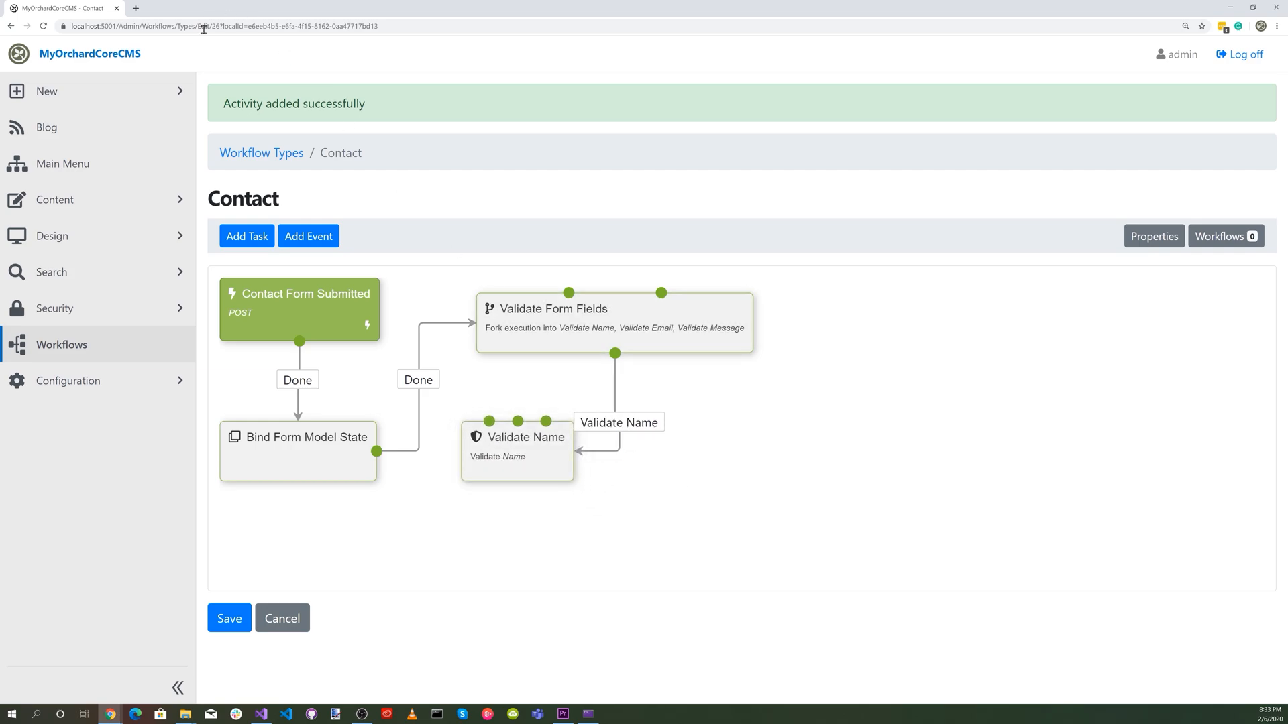
Create a Validate Form Field task with the title "Validate EMail" and the field name "EMail".
click(246, 237)
text(vali)
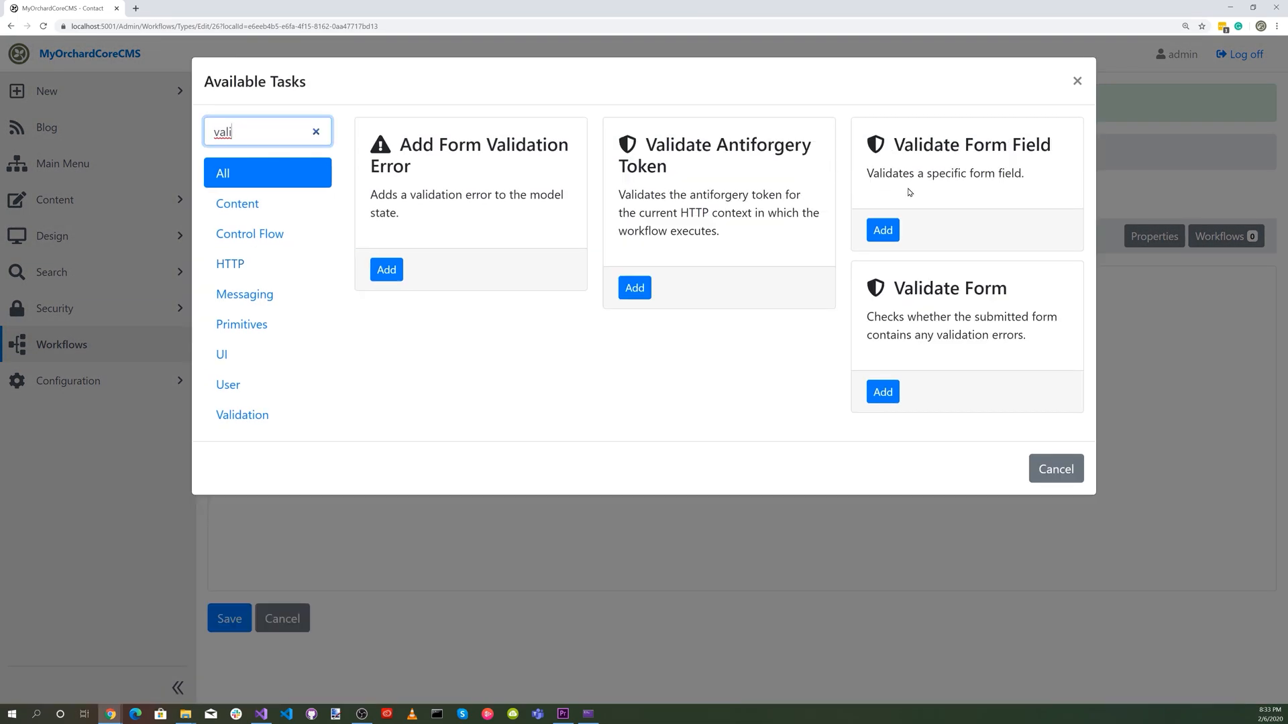
click(883, 231)
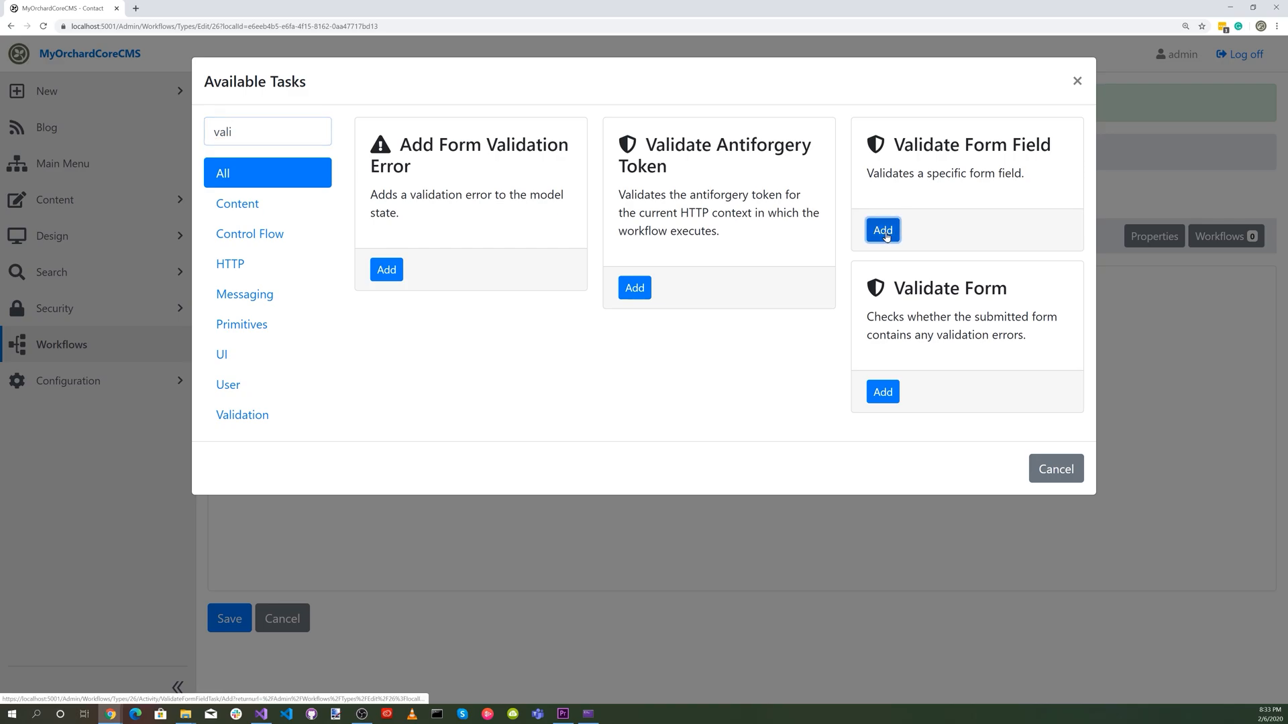
click(228, 155)
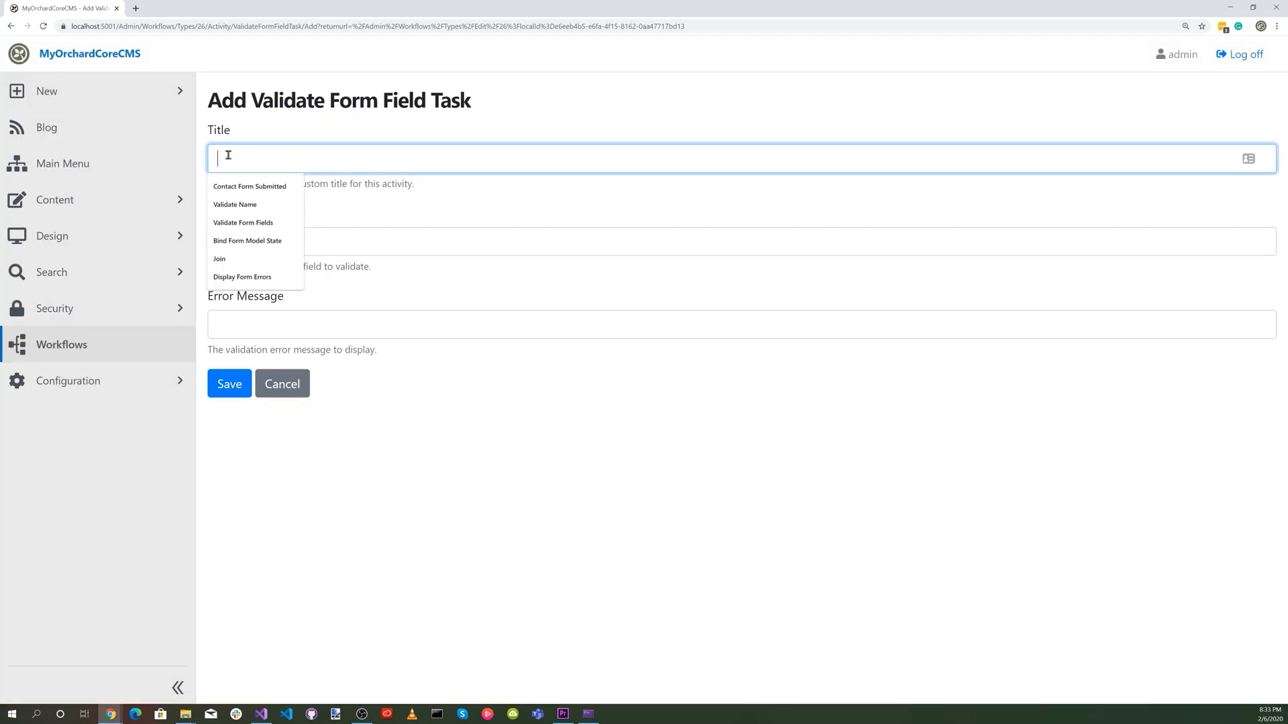
text(Validate EMail)
click(259, 224)
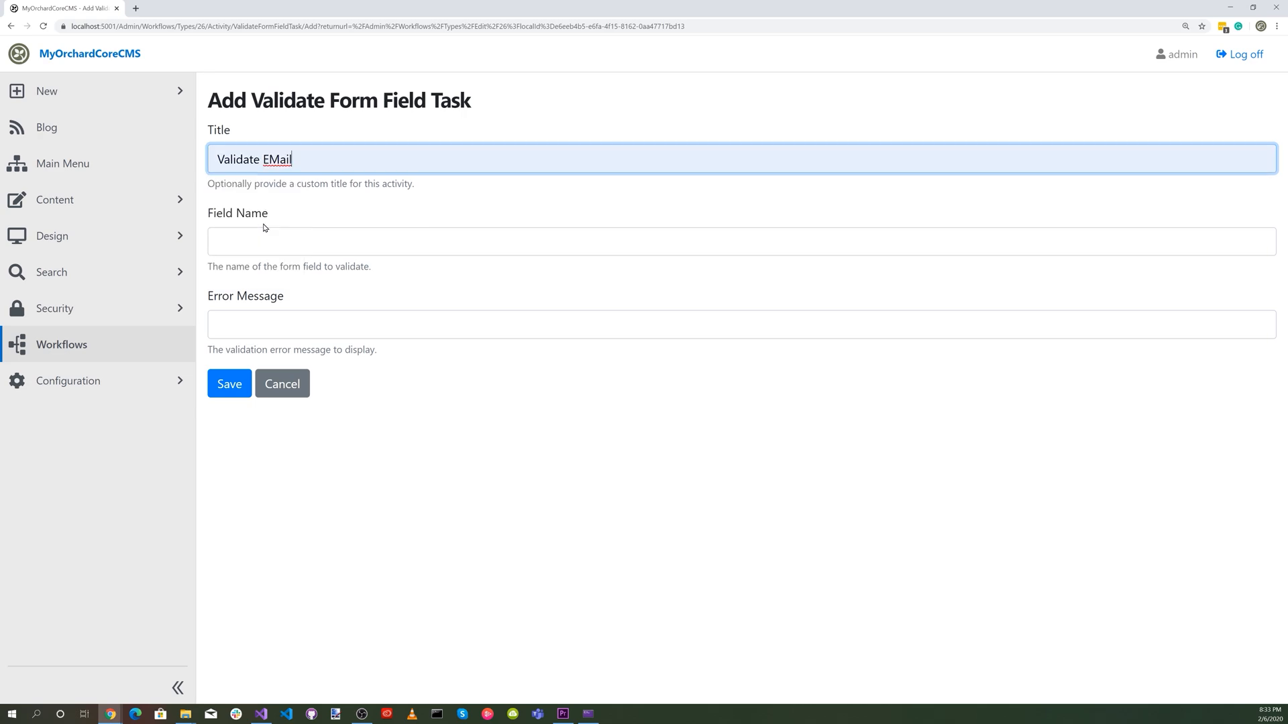
click(259, 241)
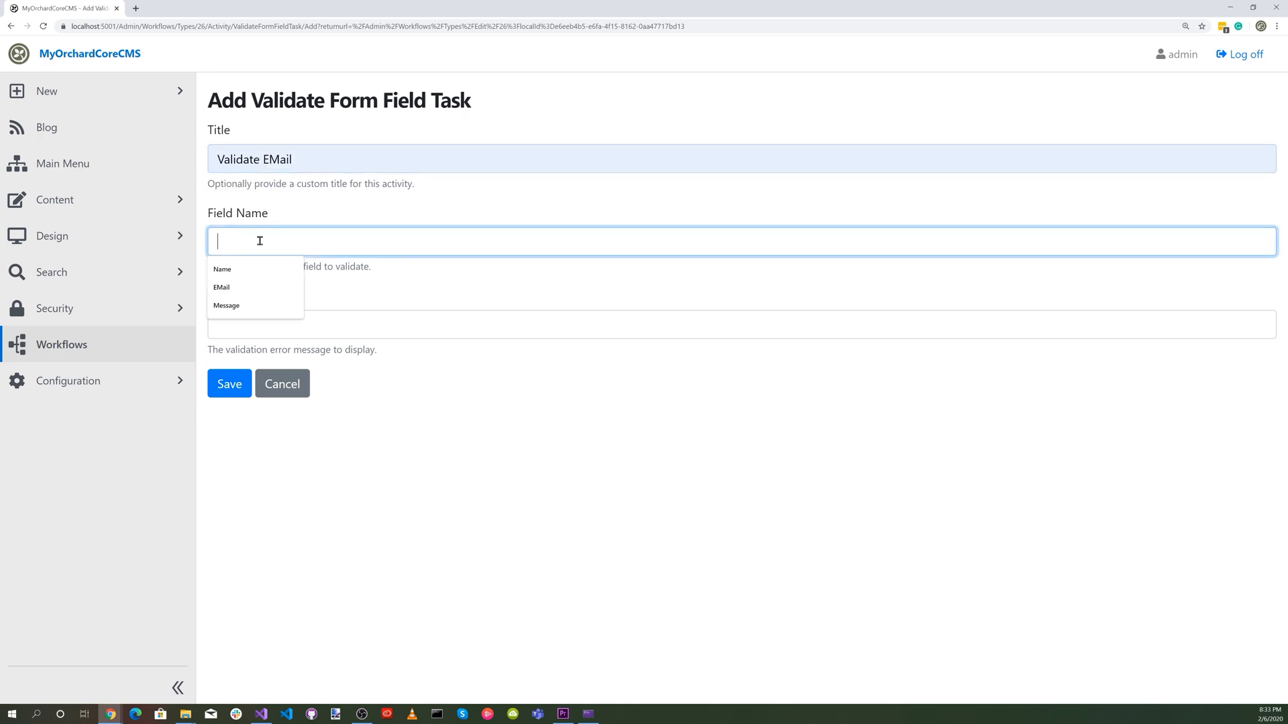
click(241, 287)
Correct the capitalisation in the new task so the title reads "Validate Email" and the field name "Email".
click(329, 159)
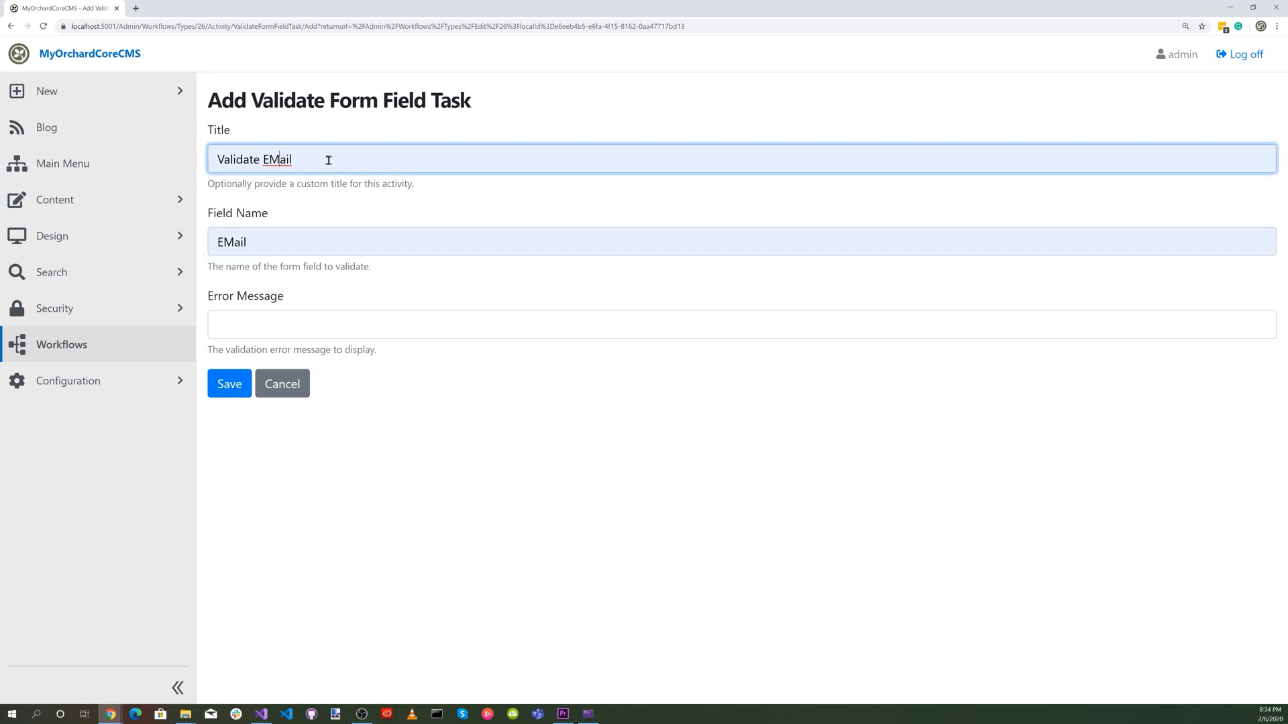
key(BackSpace)
text(m)
click(265, 246)
key(Left)
key(Left)
key(Left)
key(BackSpace)
text(m)
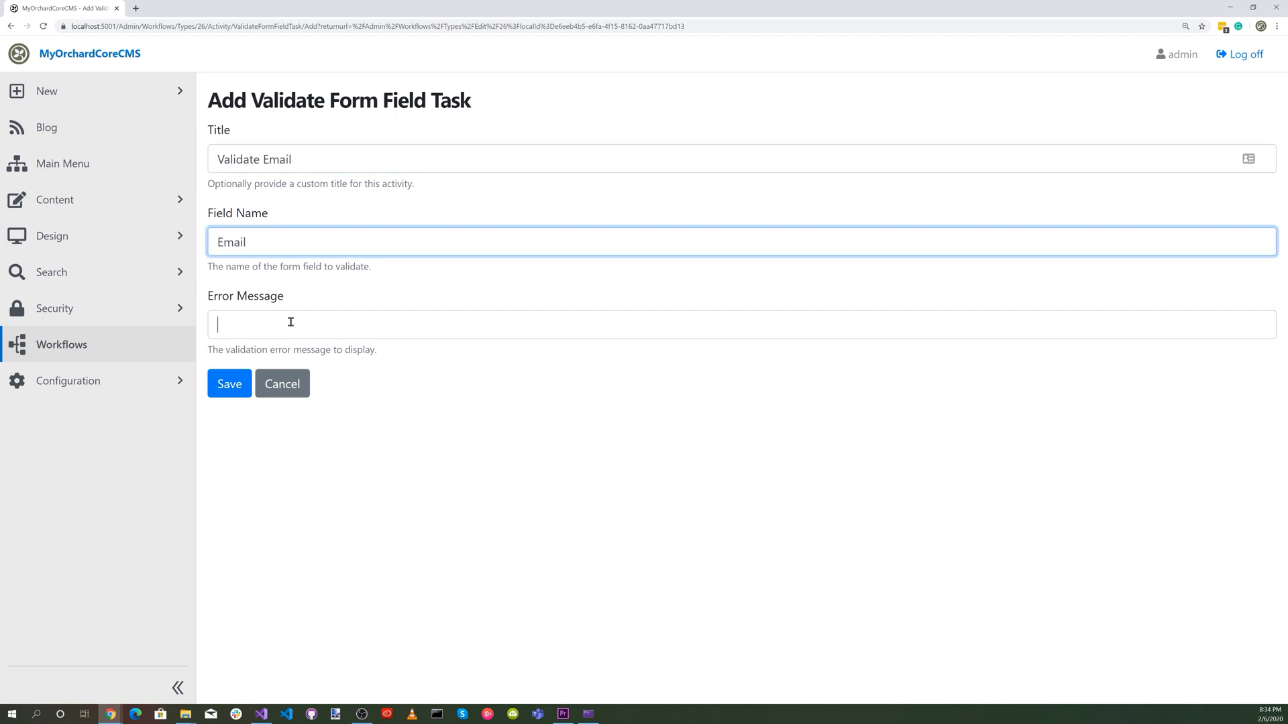
Set the error message to "Email not valid", save the task, and place it to the right of Validate Name.
click(290, 322)
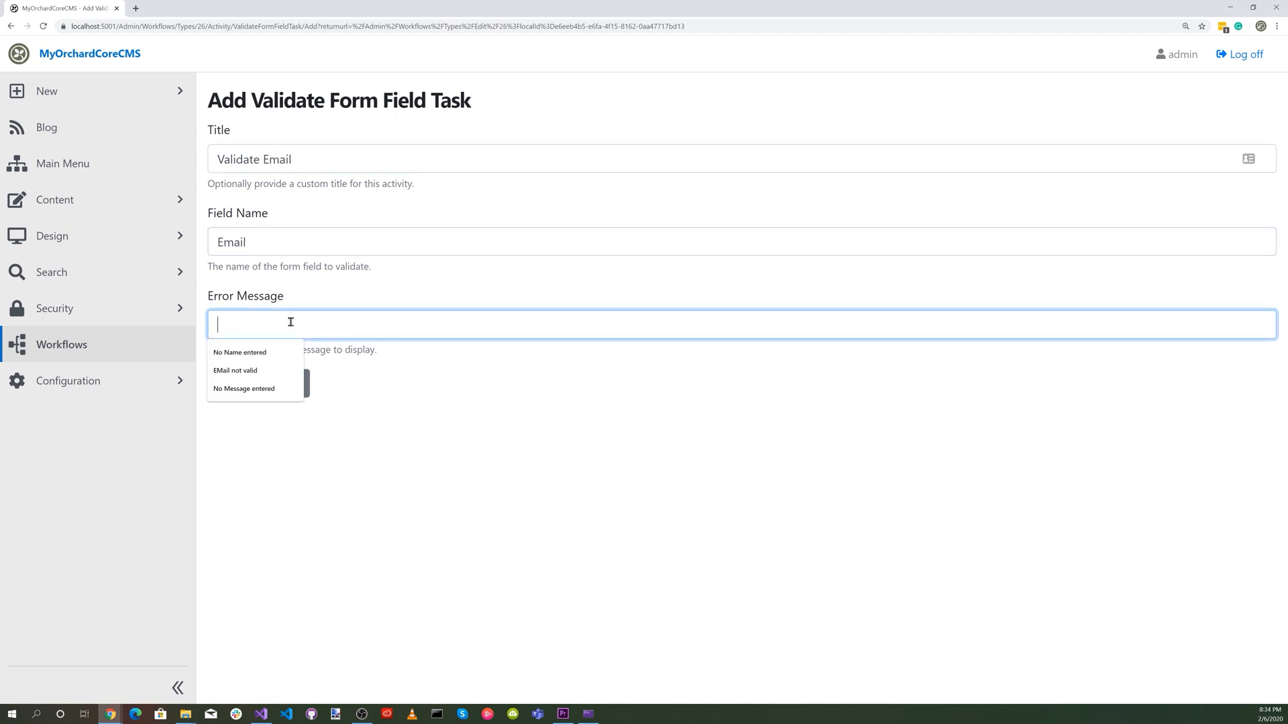
click(267, 371)
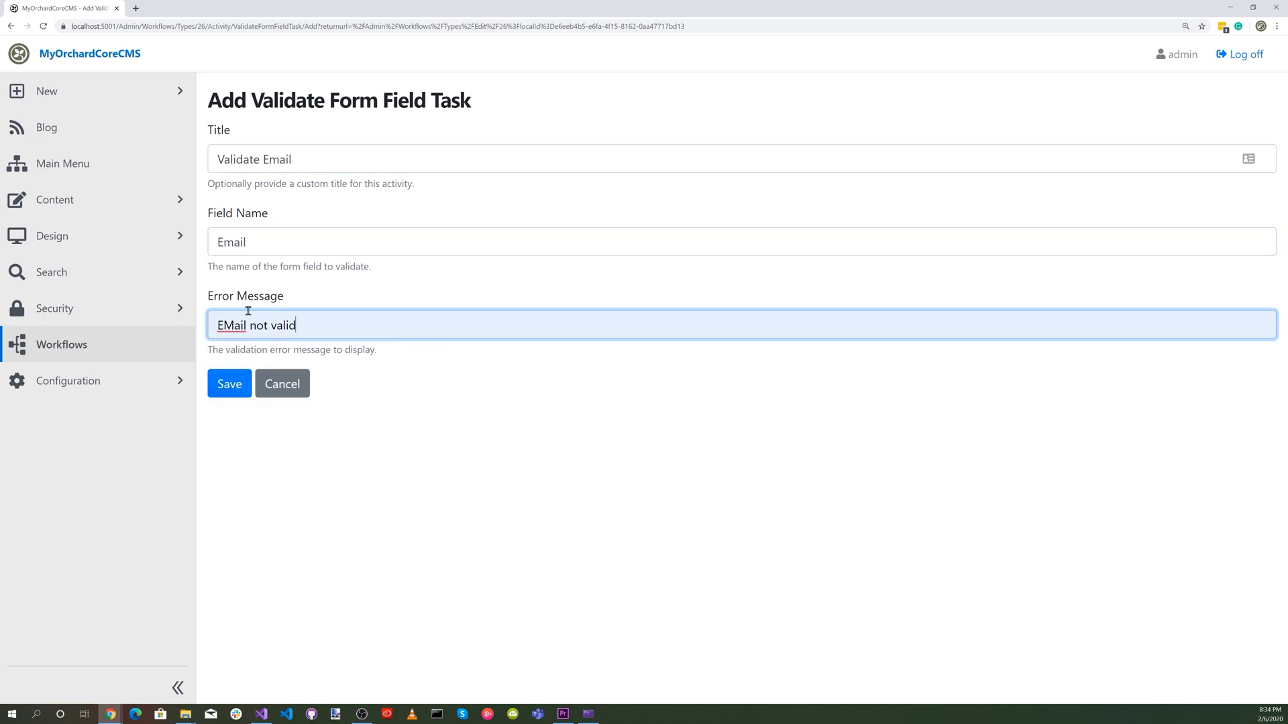
double_click(235, 324)
text(Email)
click(226, 387)
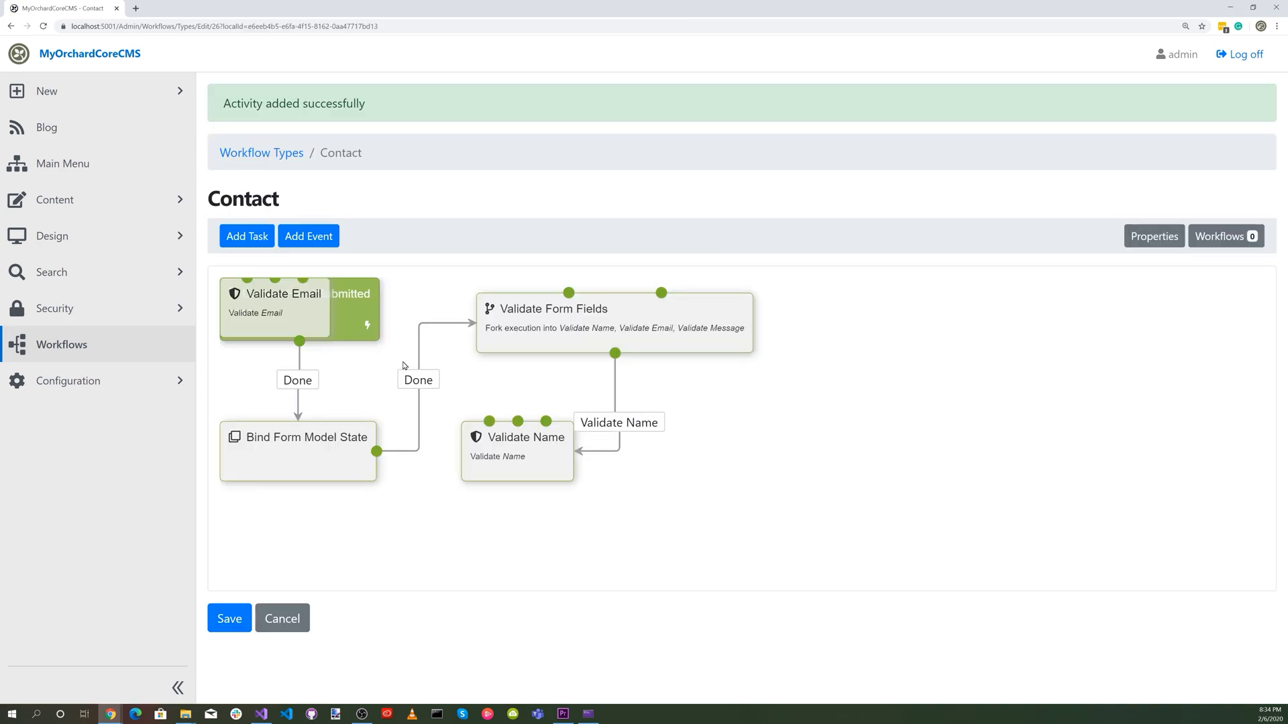
drag(356, 332, 768, 454)
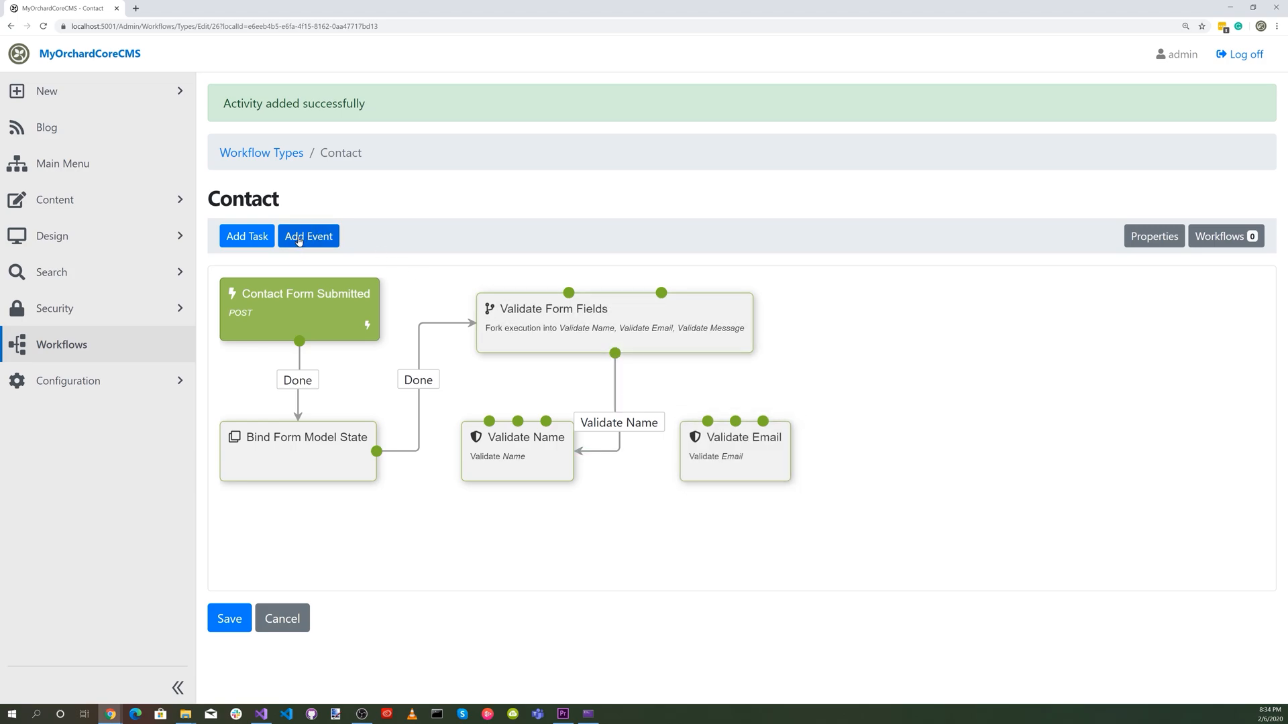
Create another Validate Form Field task and title it "Validate Message".
click(254, 236)
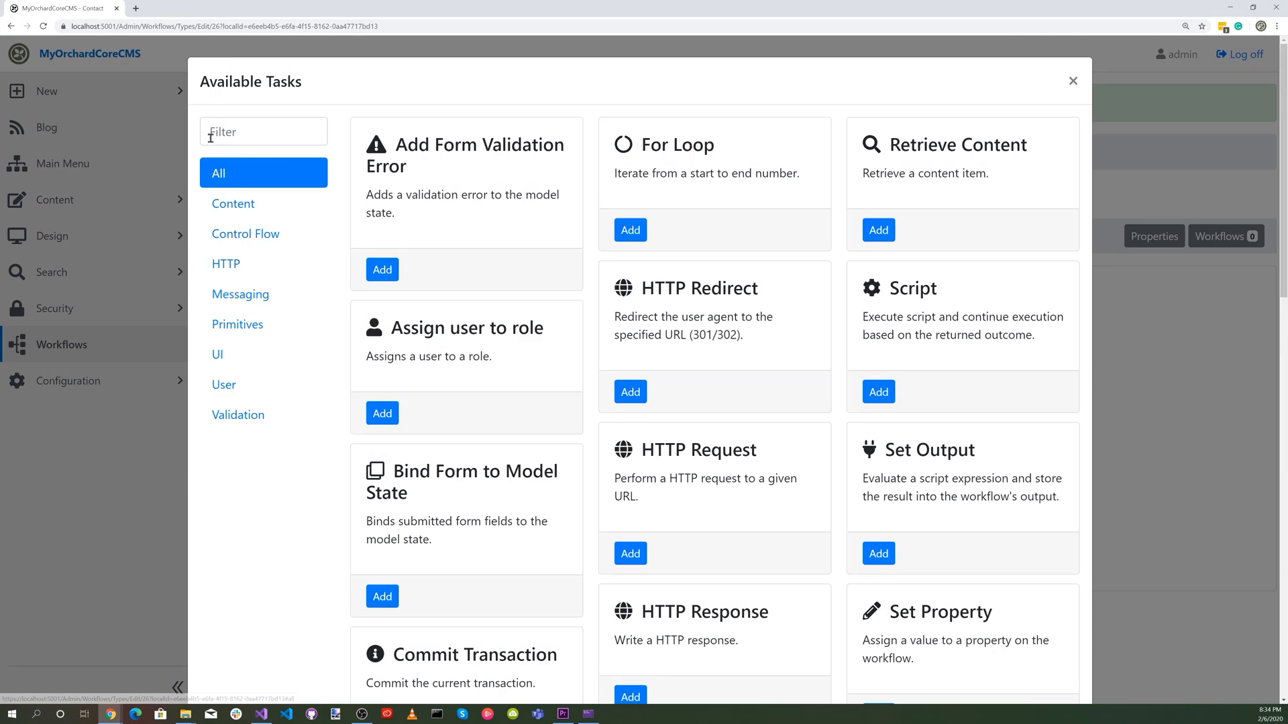
click(216, 133)
text(vali)
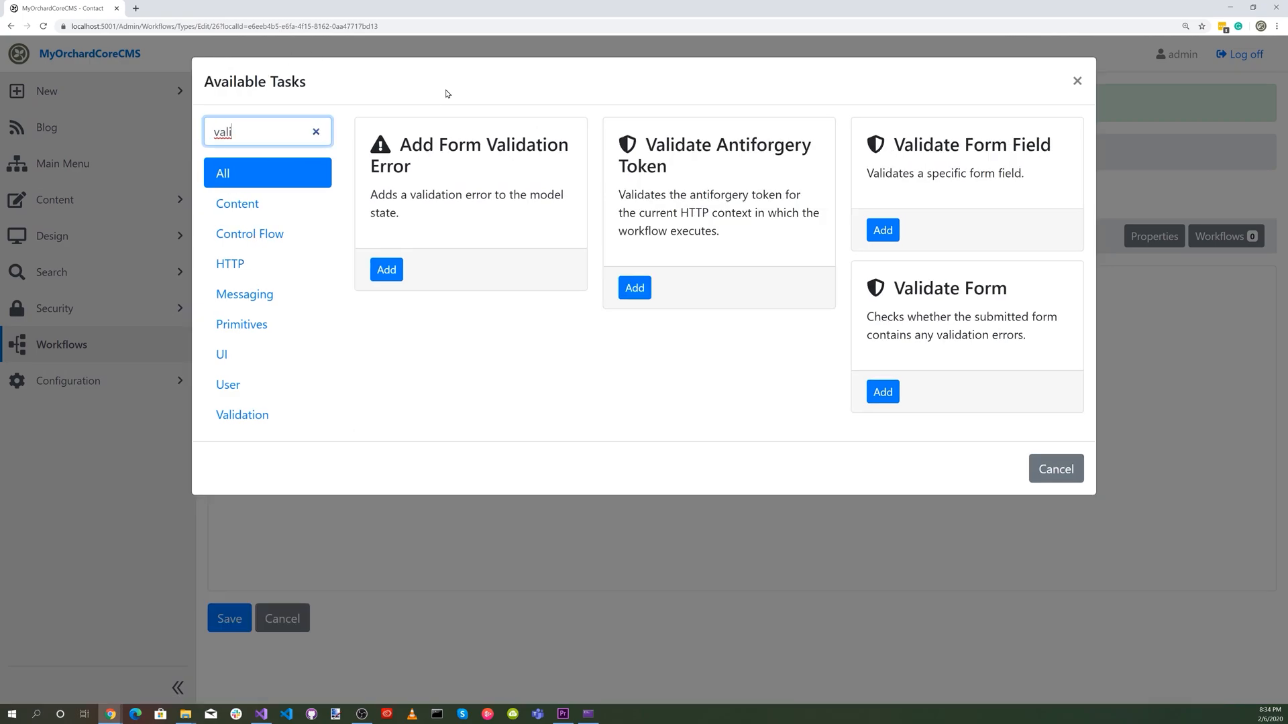
click(883, 230)
click(255, 159)
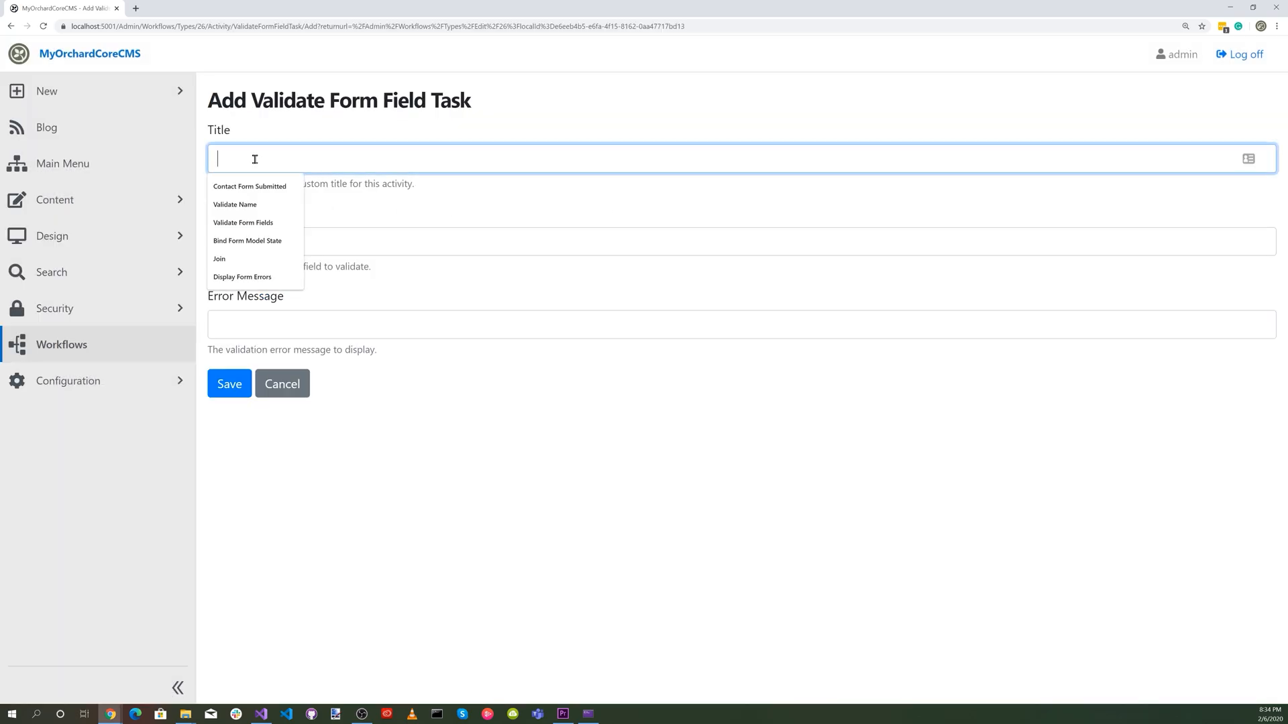
text(V)
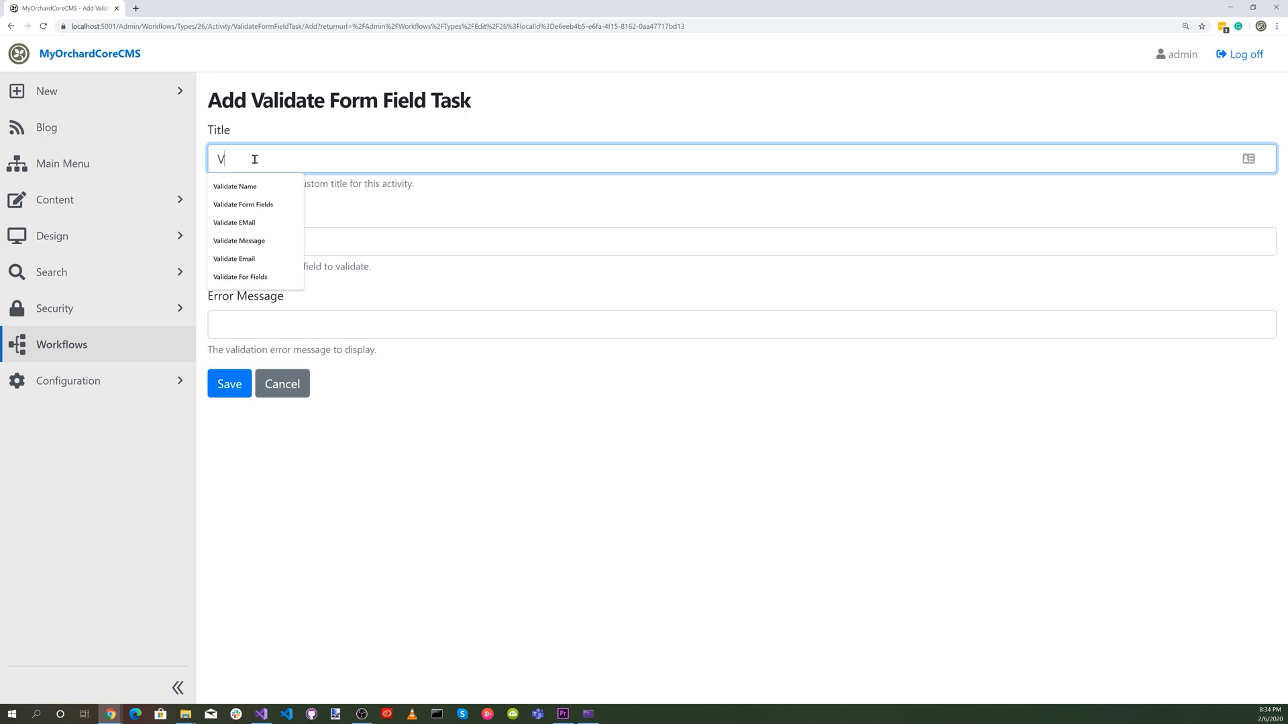
text(alidate Message)
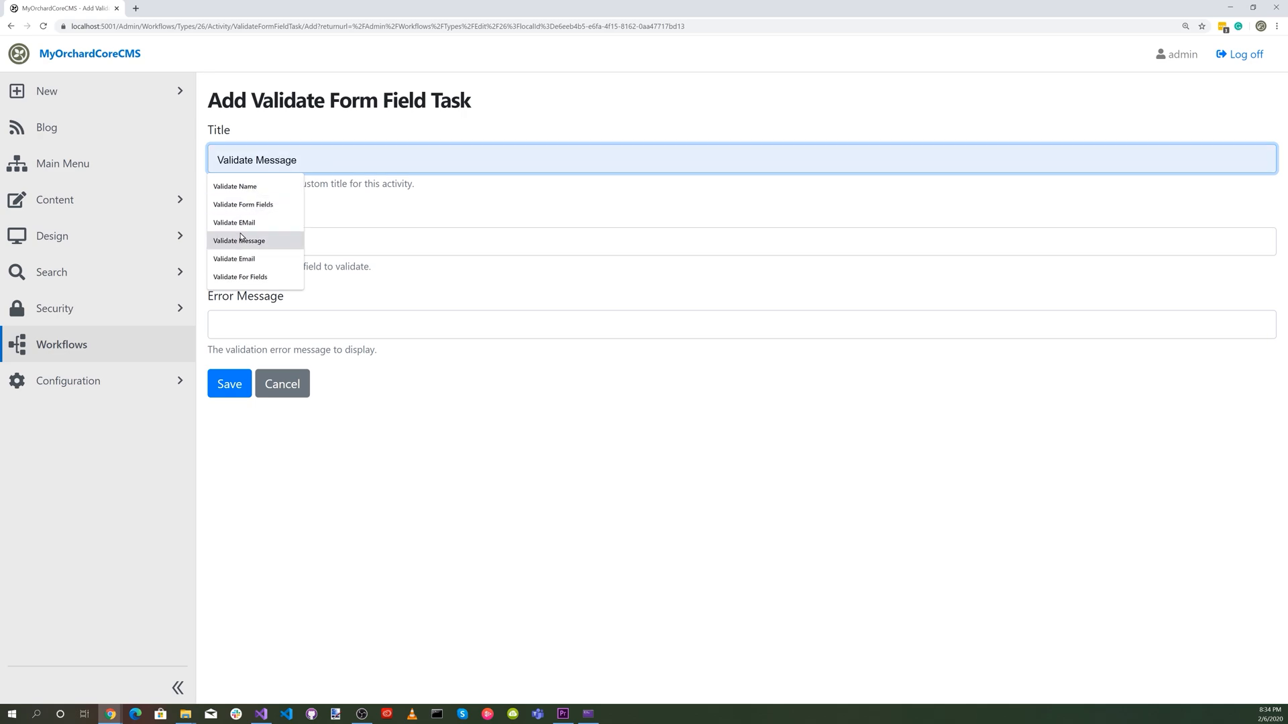
click(240, 240)
Set field name "Message" and error message "No Message entered", save the task, and place it to the right of Validate Email.
click(240, 240)
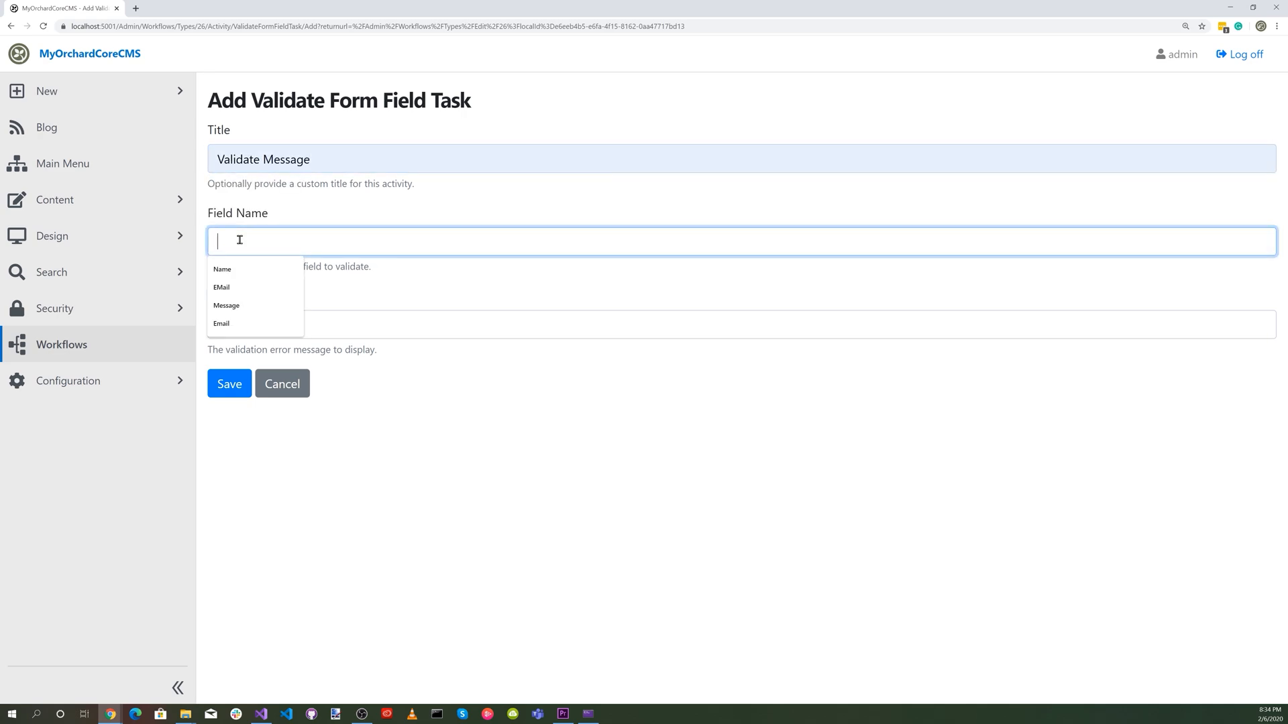
click(240, 305)
click(238, 320)
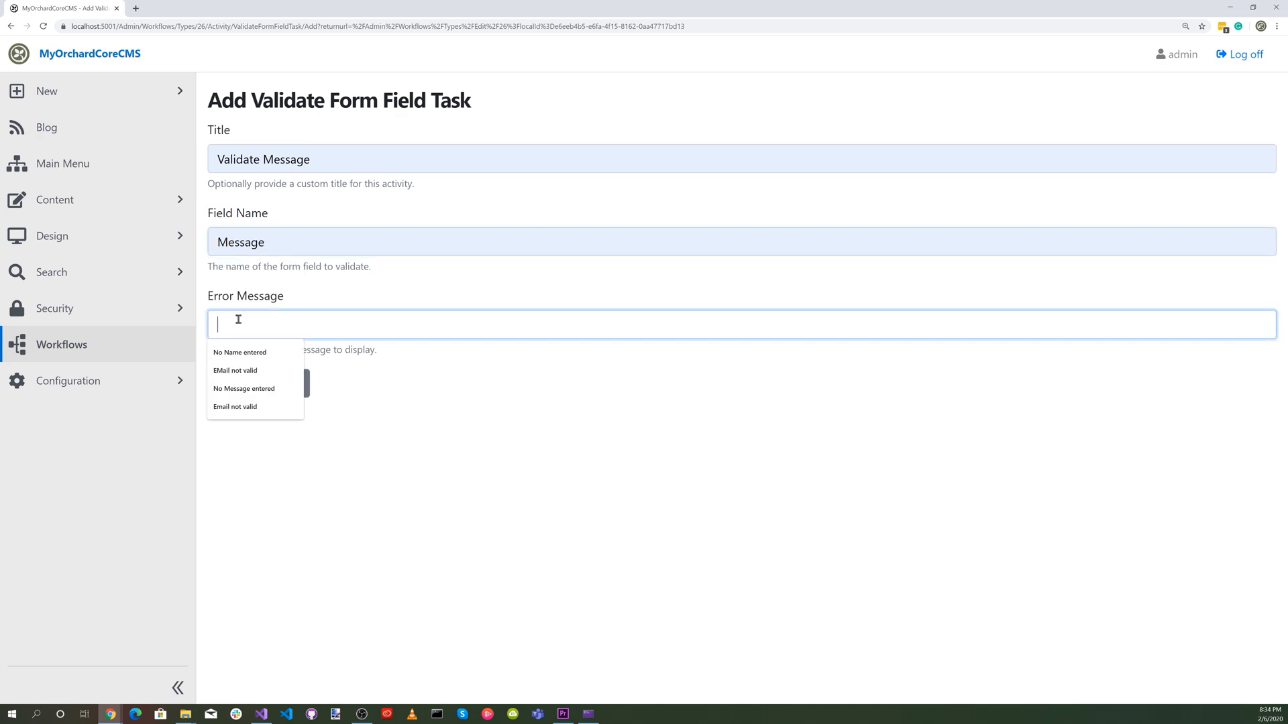
click(243, 388)
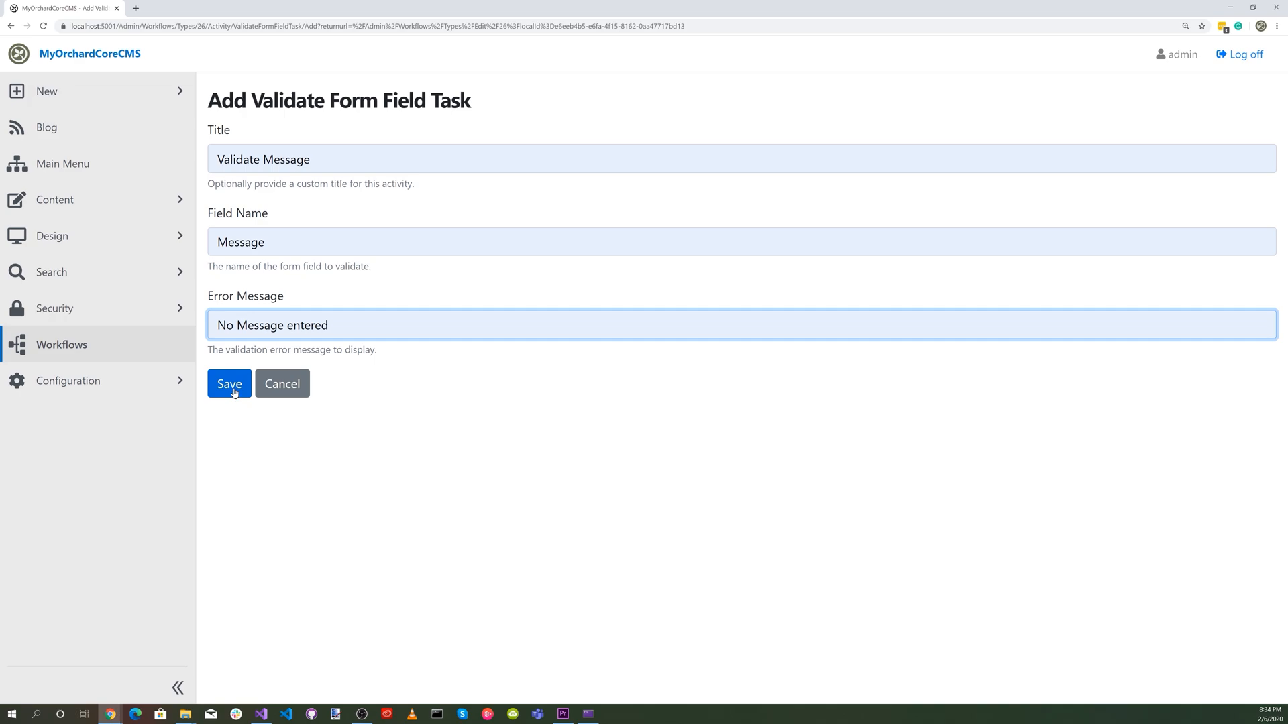
click(230, 384)
drag(282, 322, 882, 463)
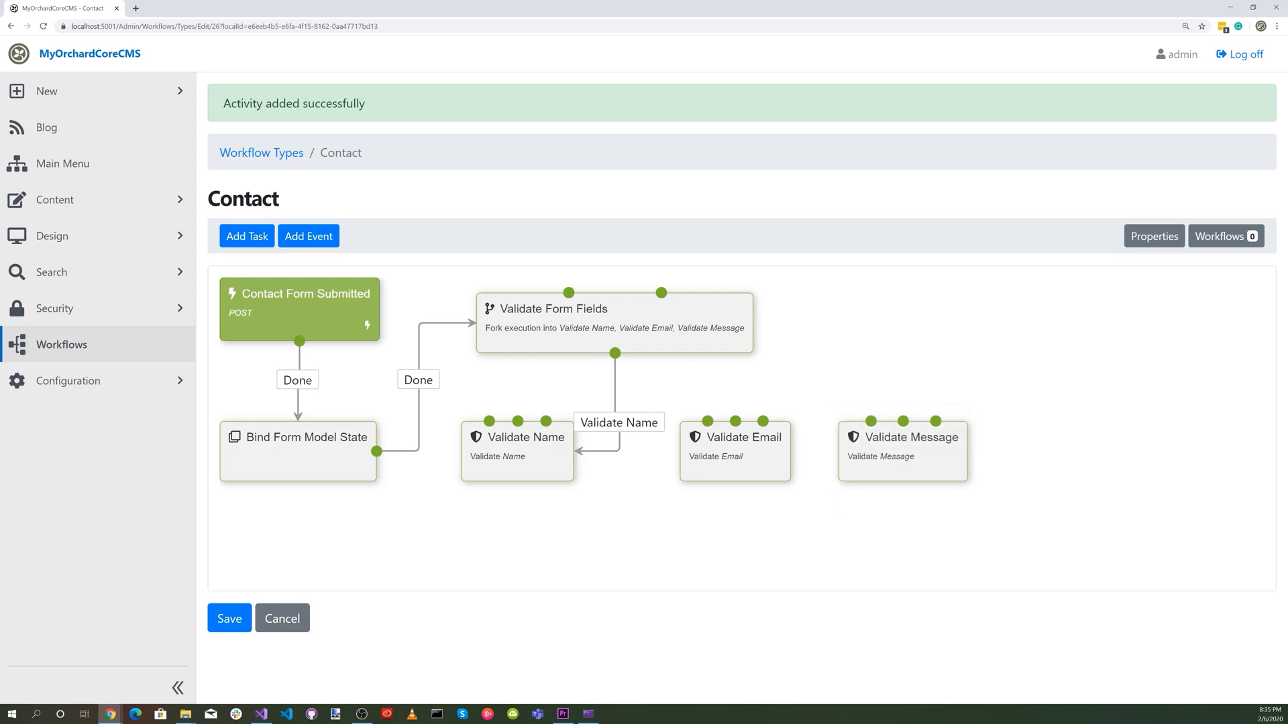
Add a Join task in WaitAll mode and place it below the Validate Name and Validate Email tasks.
click(256, 240)
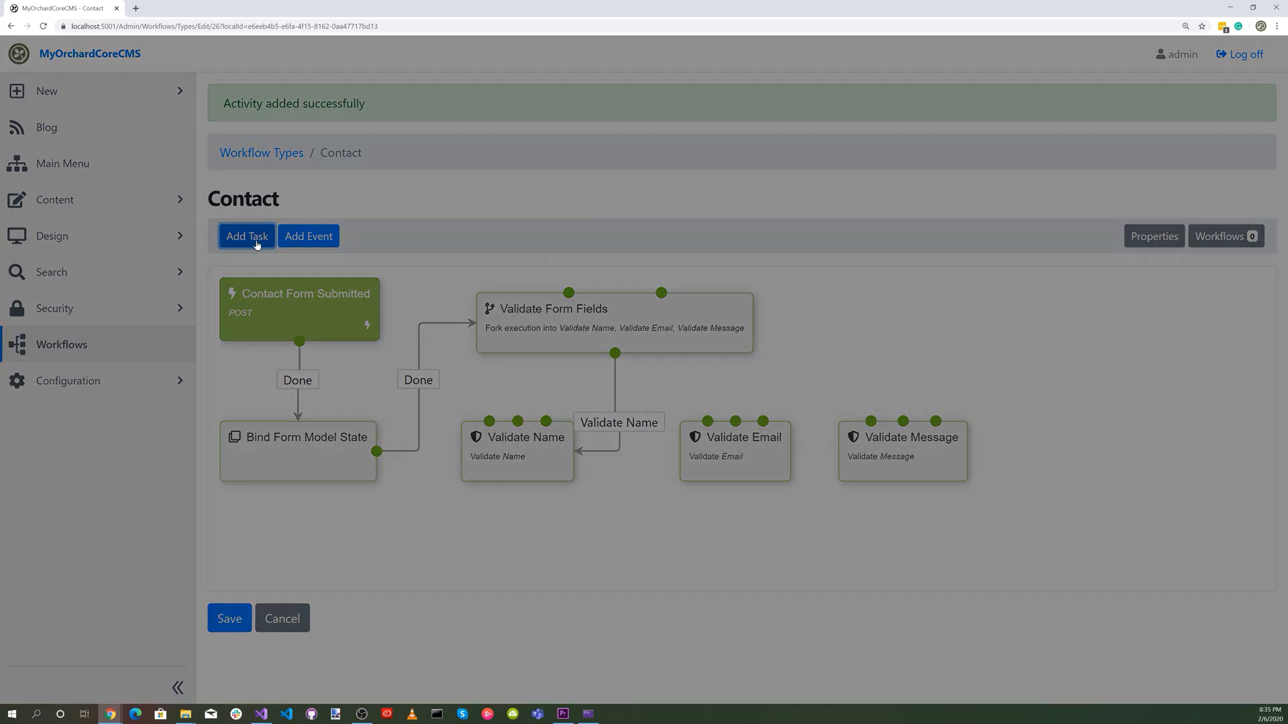
click(260, 132)
text(join)
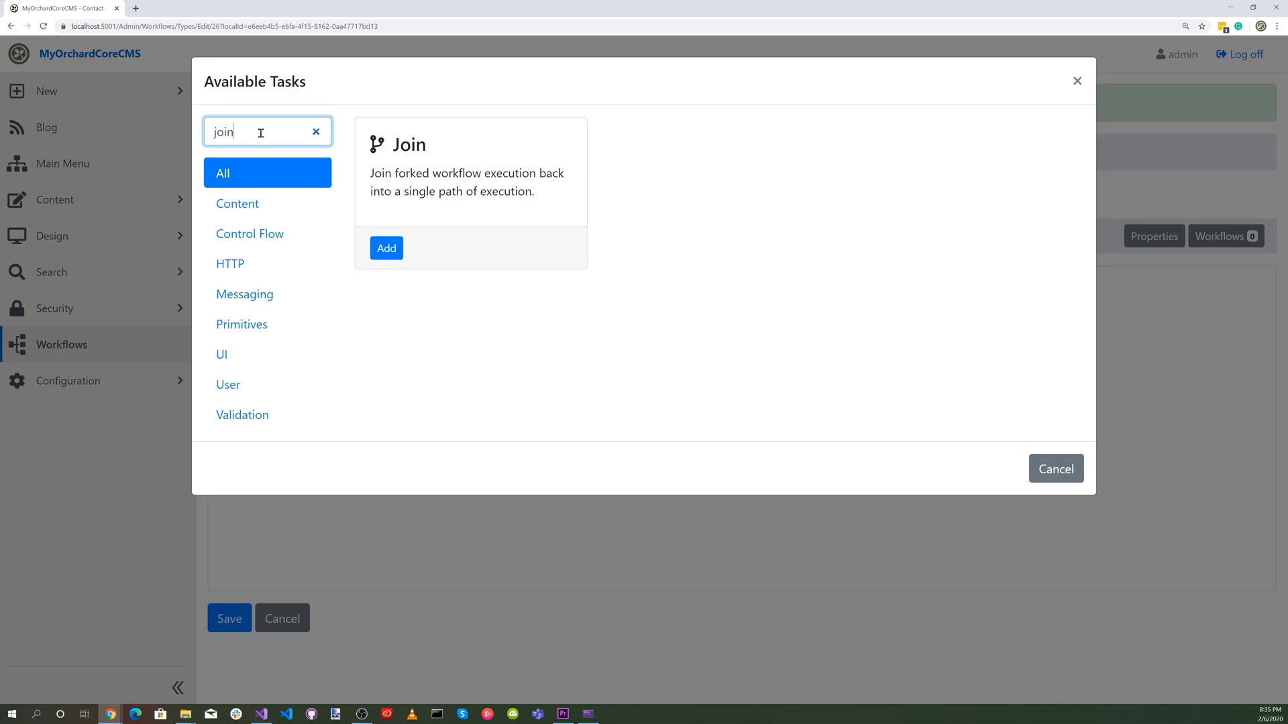
click(384, 249)
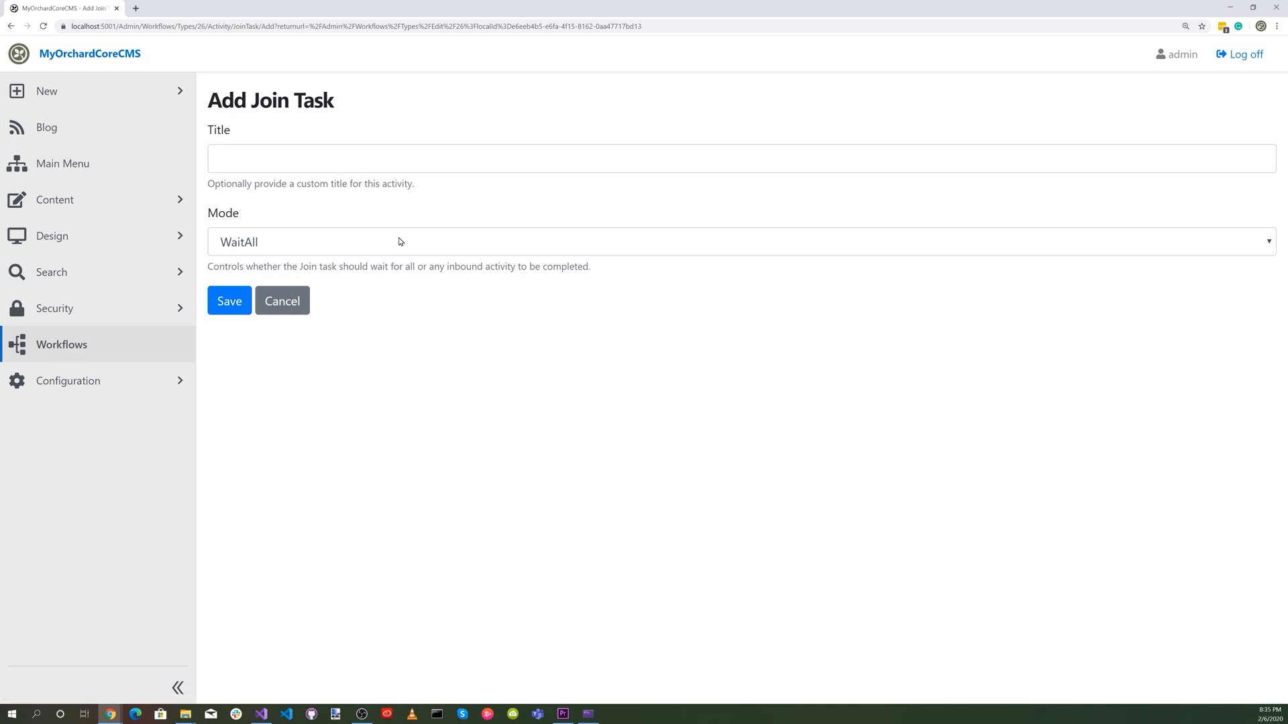
click(229, 301)
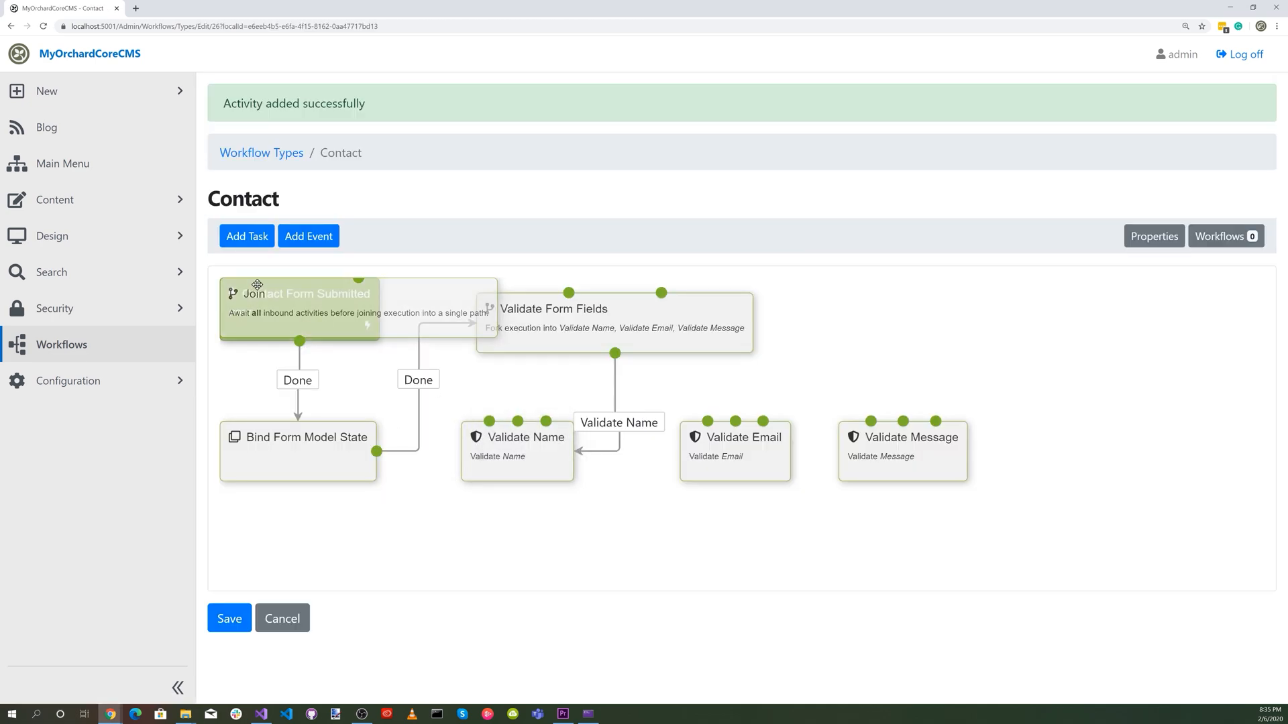
drag(266, 290, 607, 531)
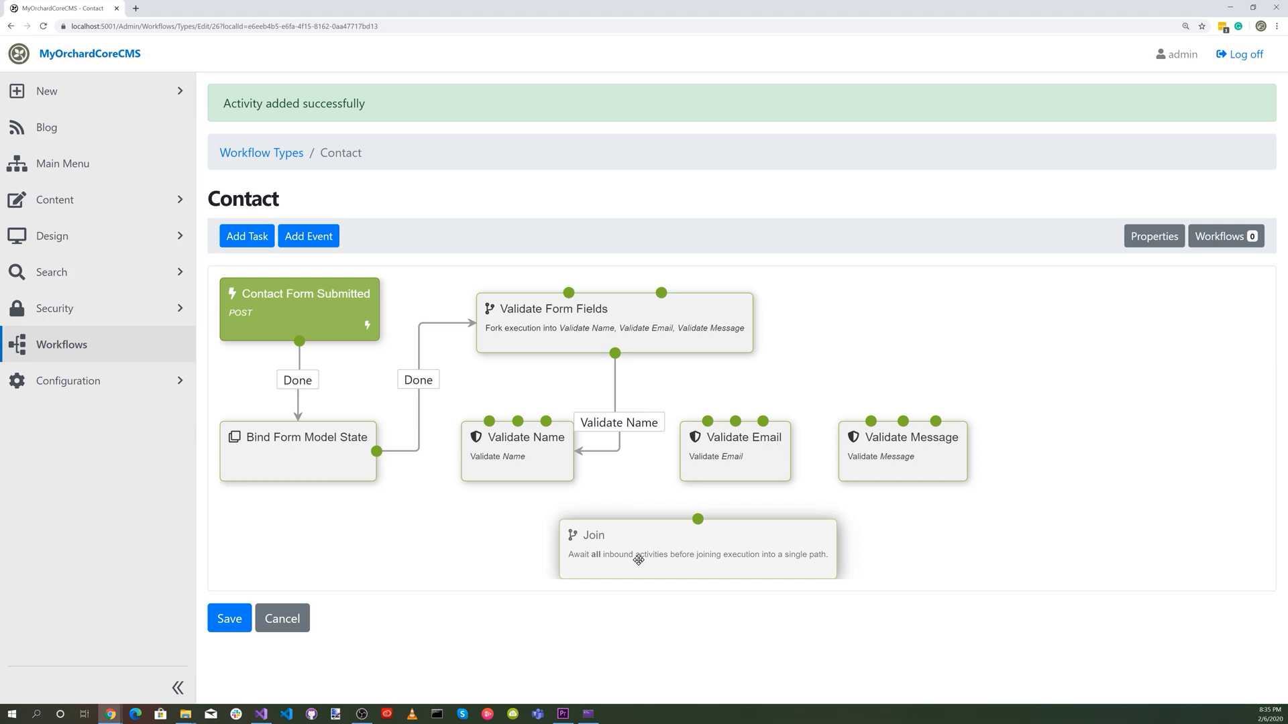
Connect the Validate Name task's Done outcome to the Join task.
scroll(1078, 517, down, 1)
click(514, 412)
drag(546, 383, 617, 524)
click(374, 589)
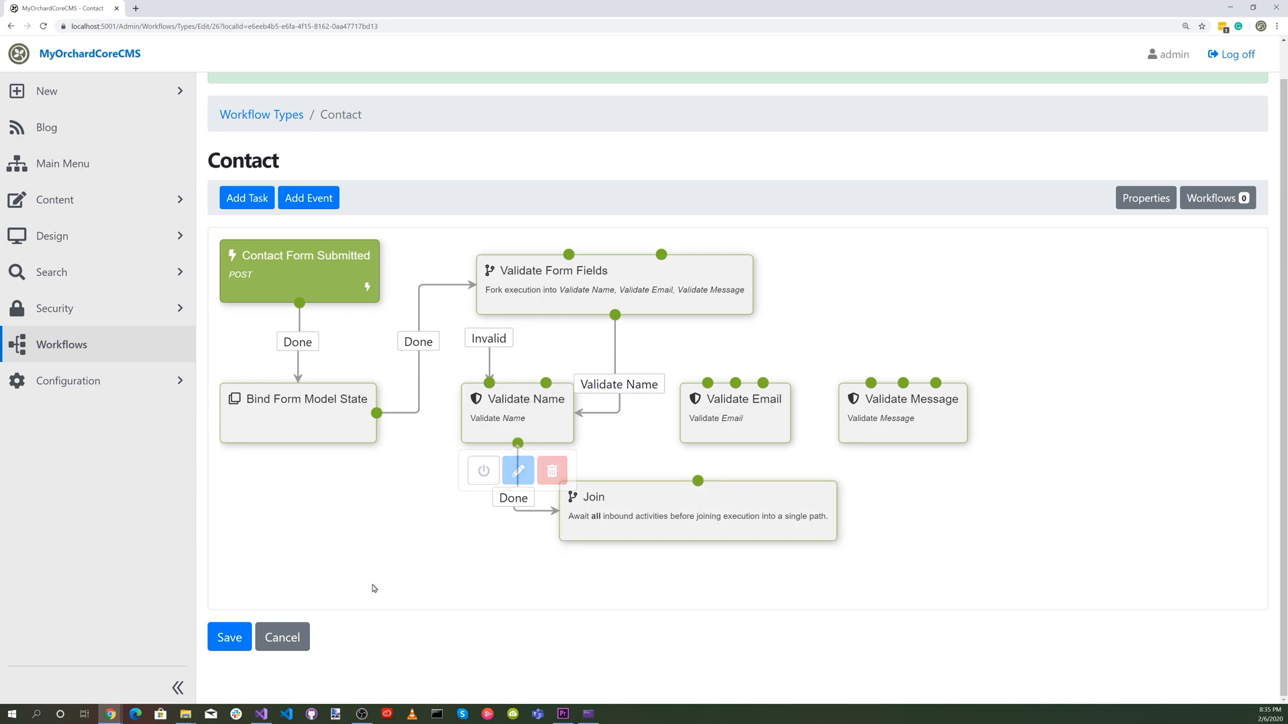
click(784, 503)
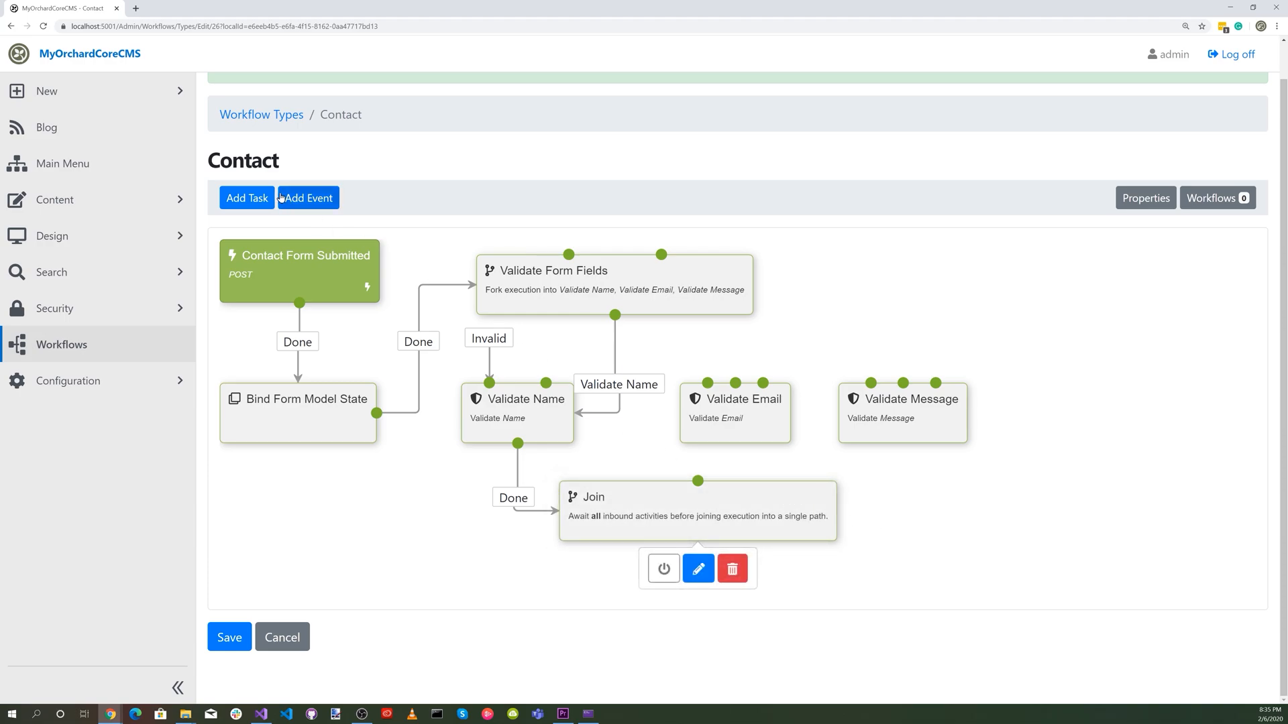
Add a Validate Form task below the Join task and connect Join's Joined outcome to it.
click(249, 199)
click(242, 134)
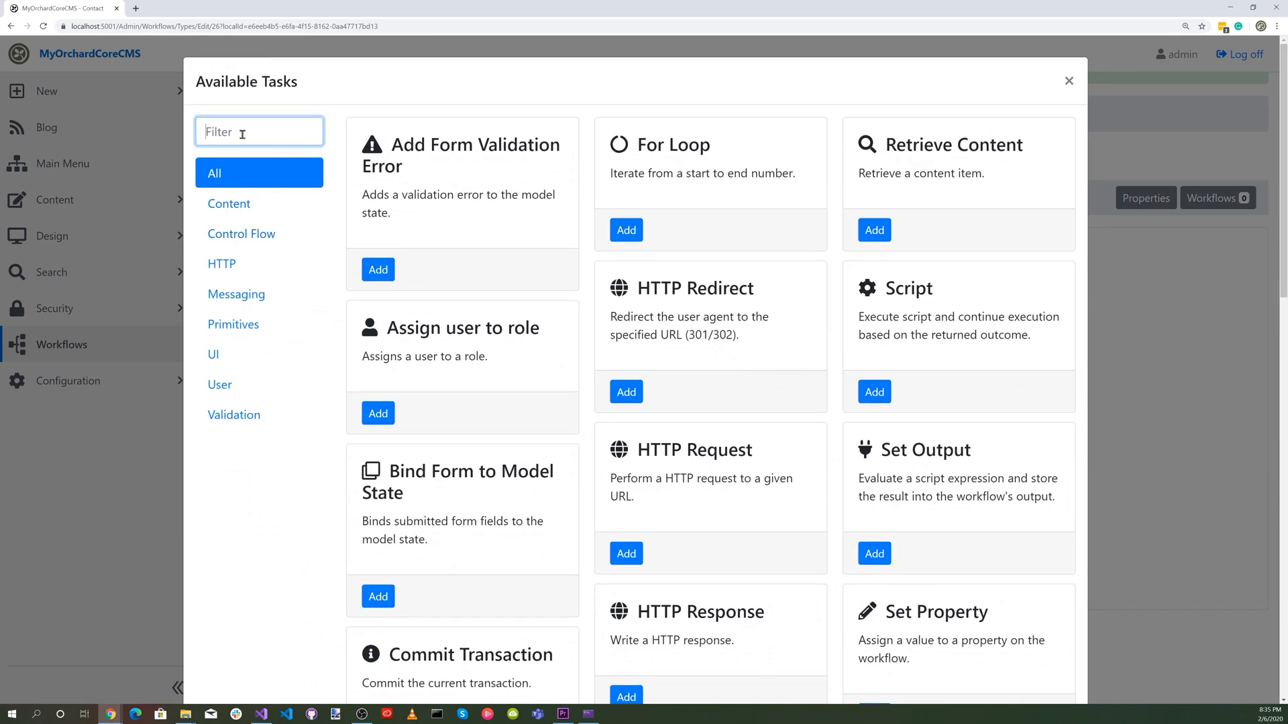
text(Va)
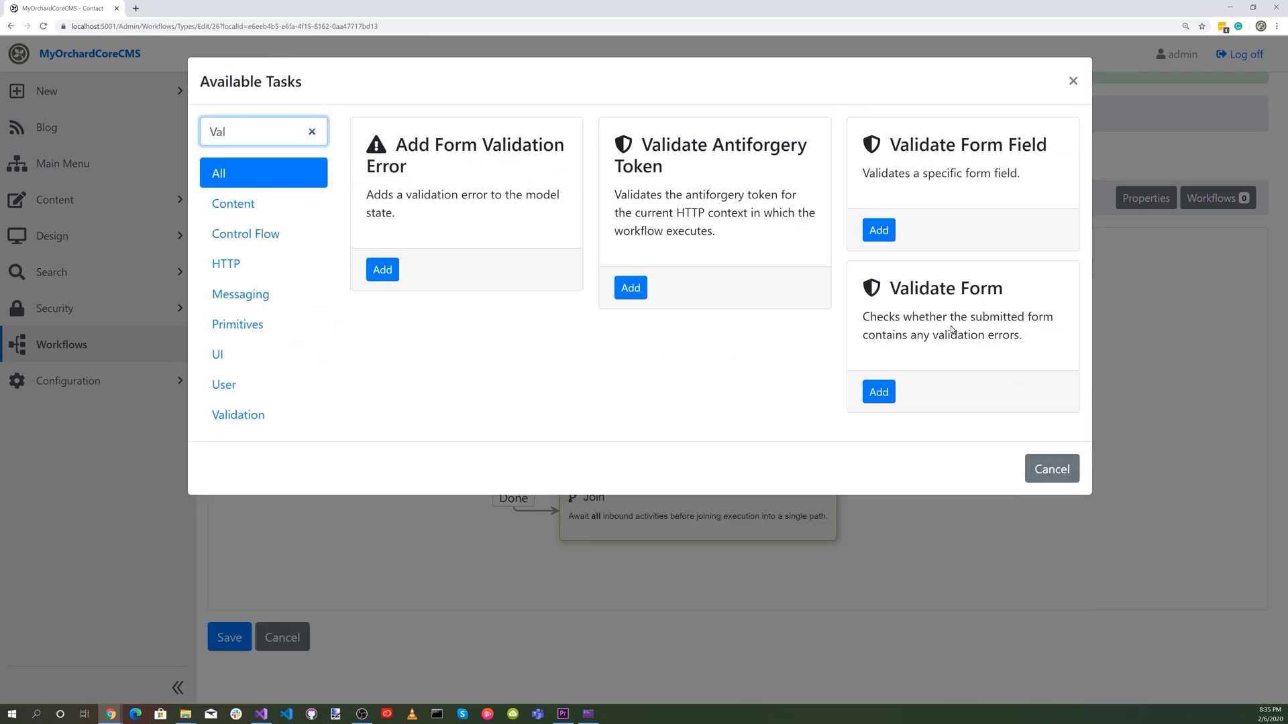
text(l)
click(878, 392)
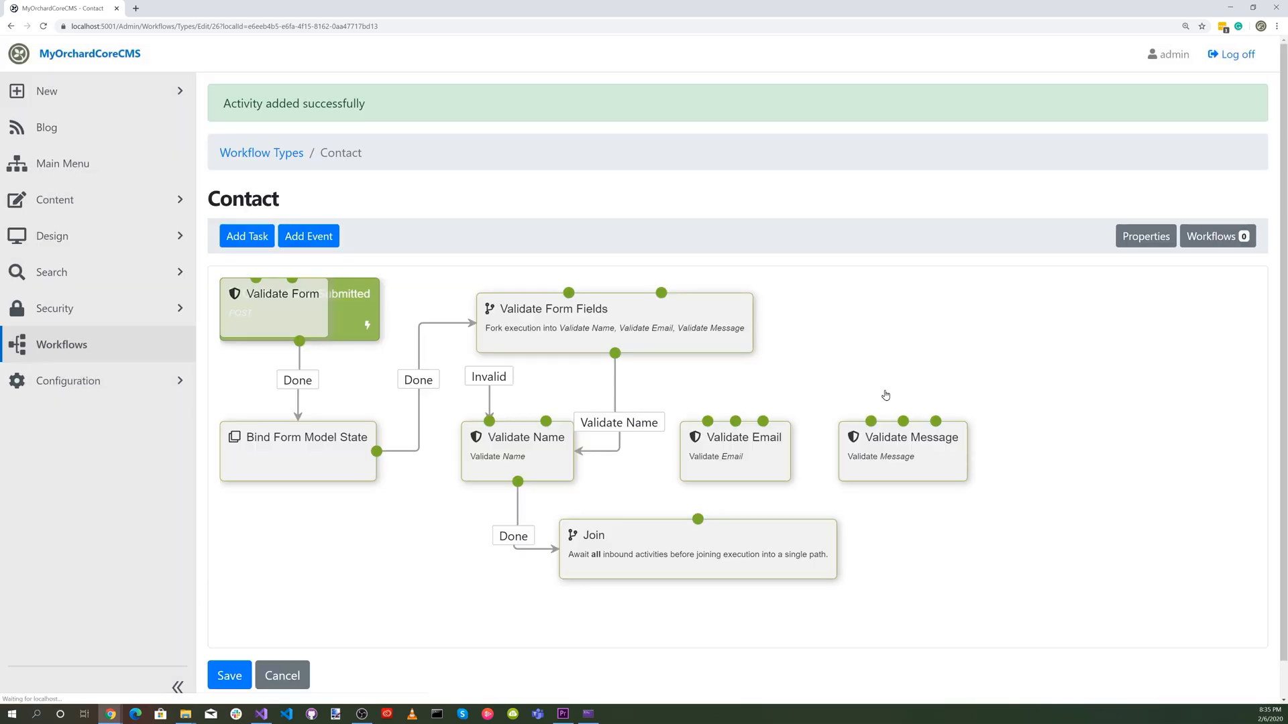
drag(296, 315, 681, 613)
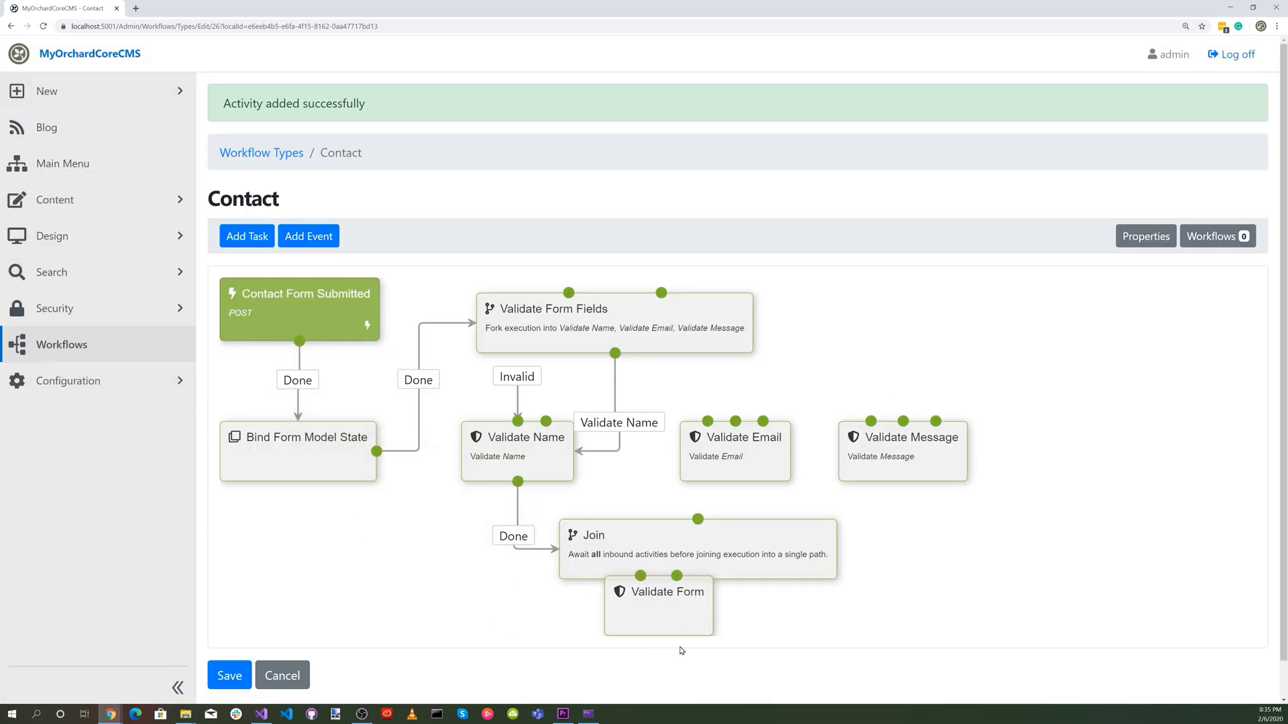
scroll(878, 602, down, 2)
drag(666, 558, 658, 613)
drag(697, 424, 661, 535)
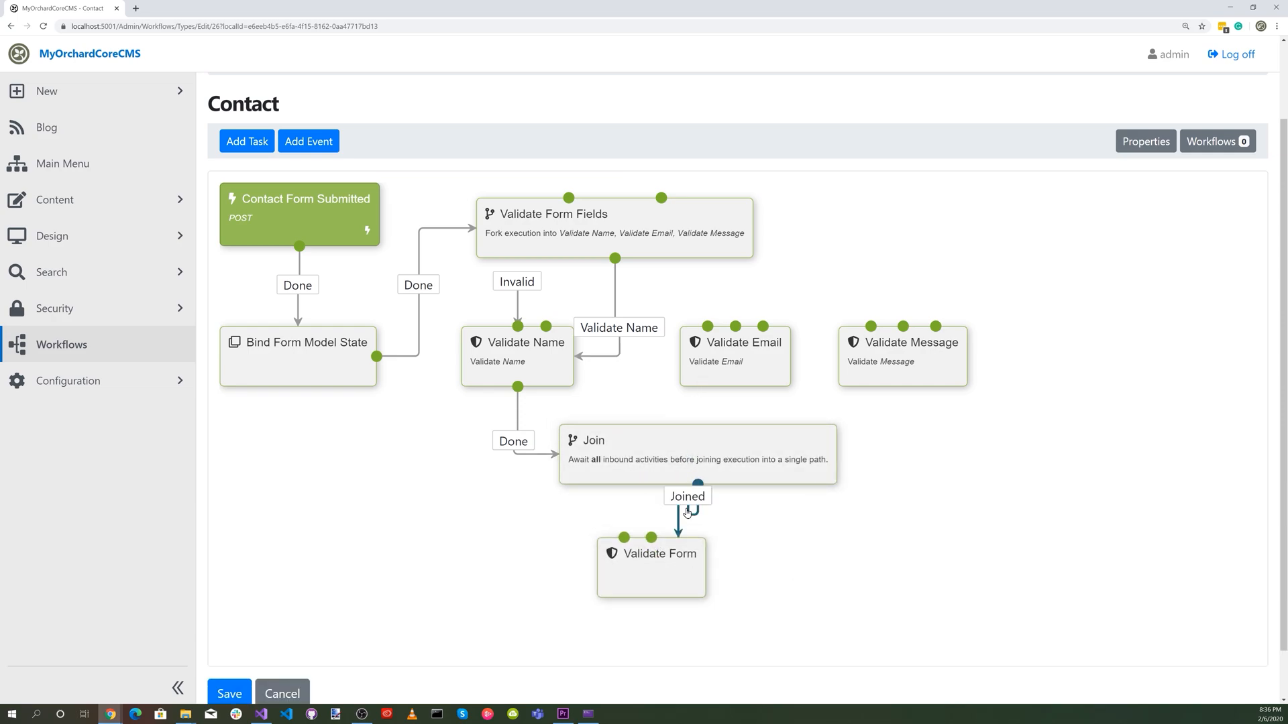
Create a Send Email task titled "Email to Site Admin" and fill in the sender's email address.
click(245, 143)
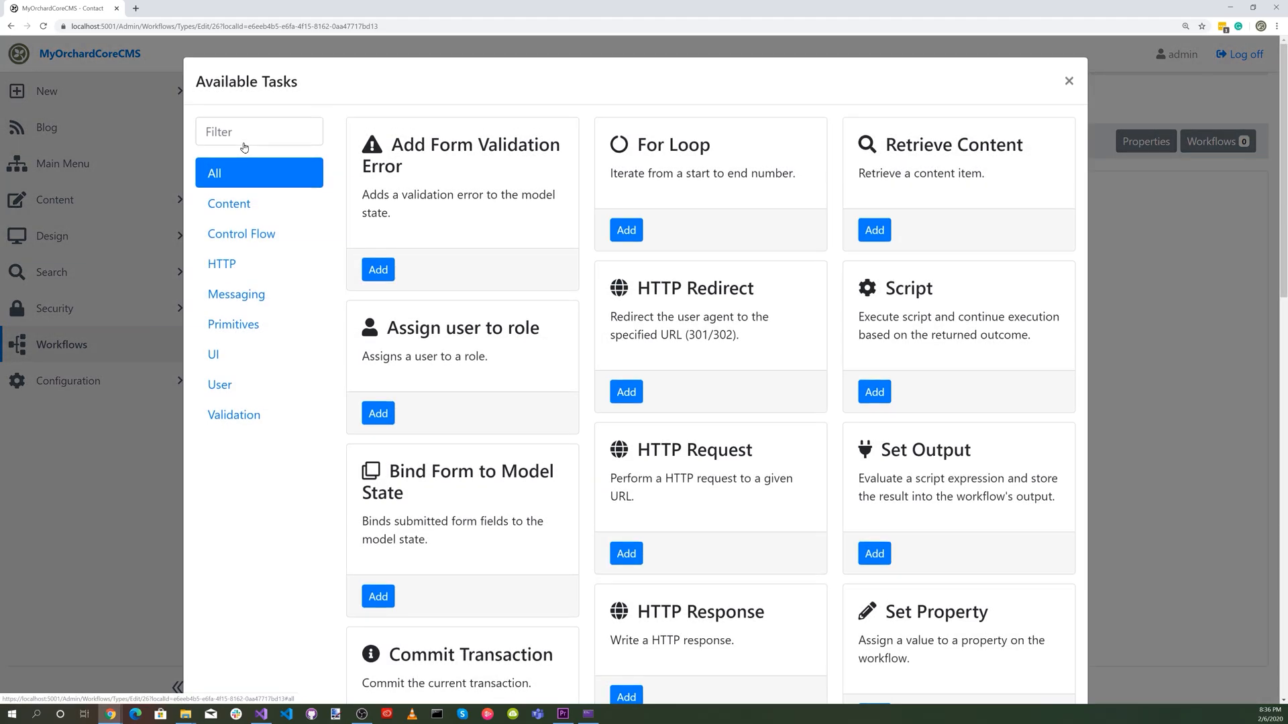
click(245, 131)
text(email)
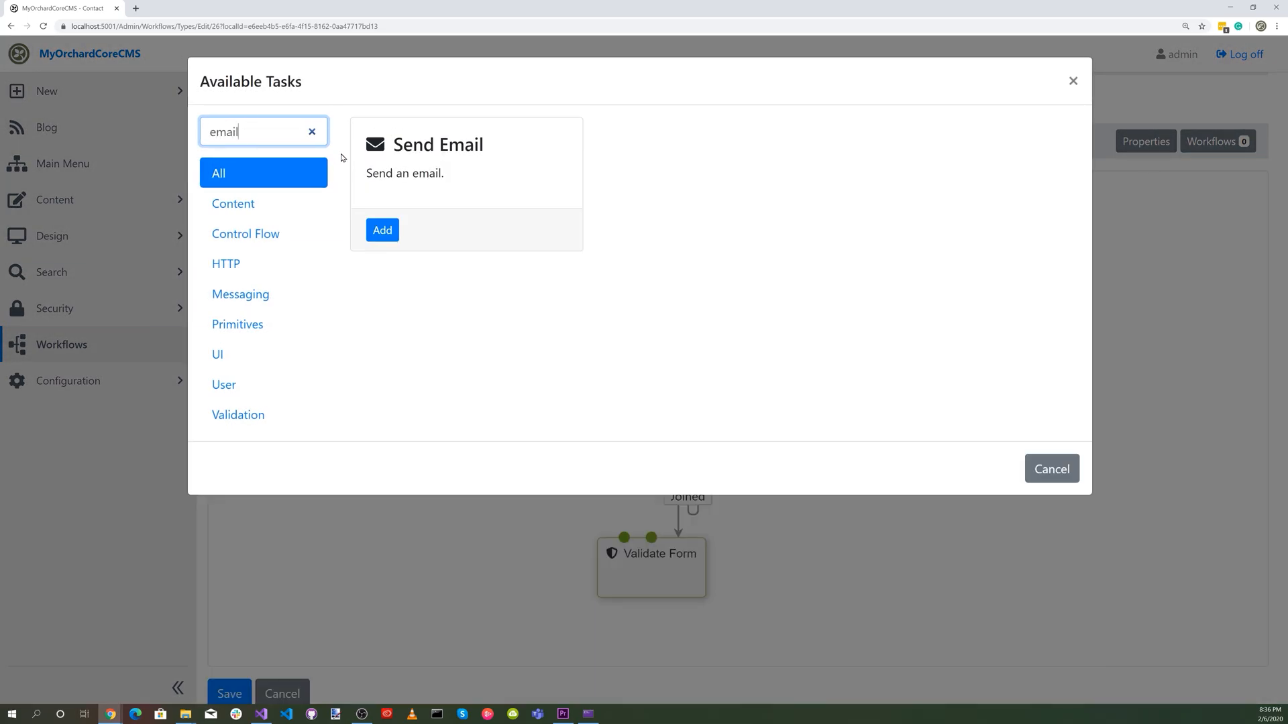
click(382, 230)
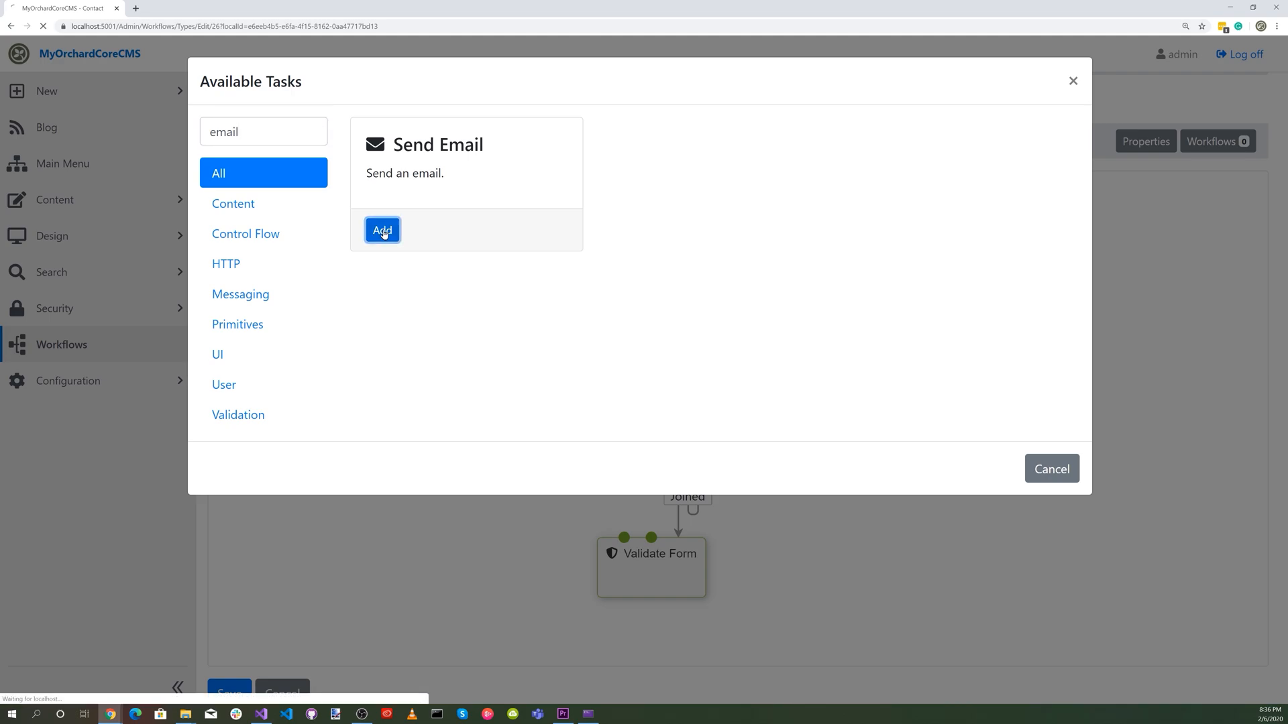
click(263, 159)
text(Email to Site Admin)
click(216, 242)
click(259, 267)
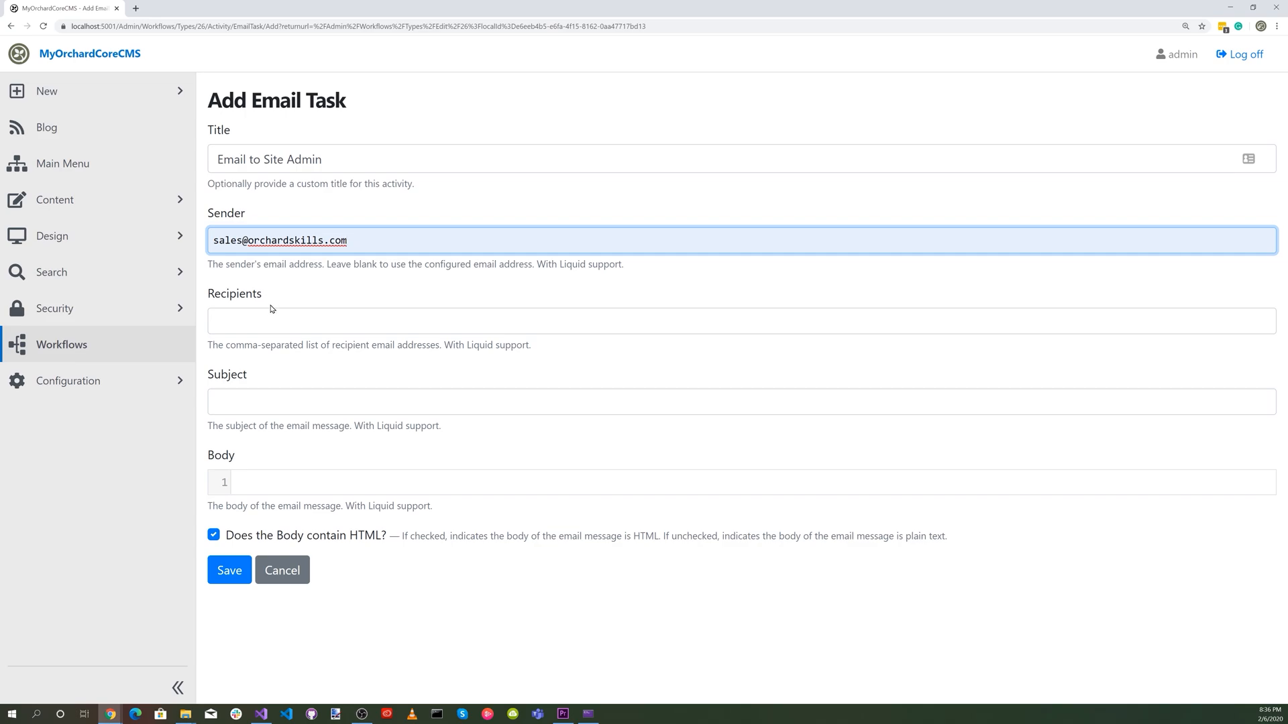
Fill in the recipient's email, subject "New Message" and the copied HTML body listing the submitted Name, Email and Message, and save the email task.
click(266, 317)
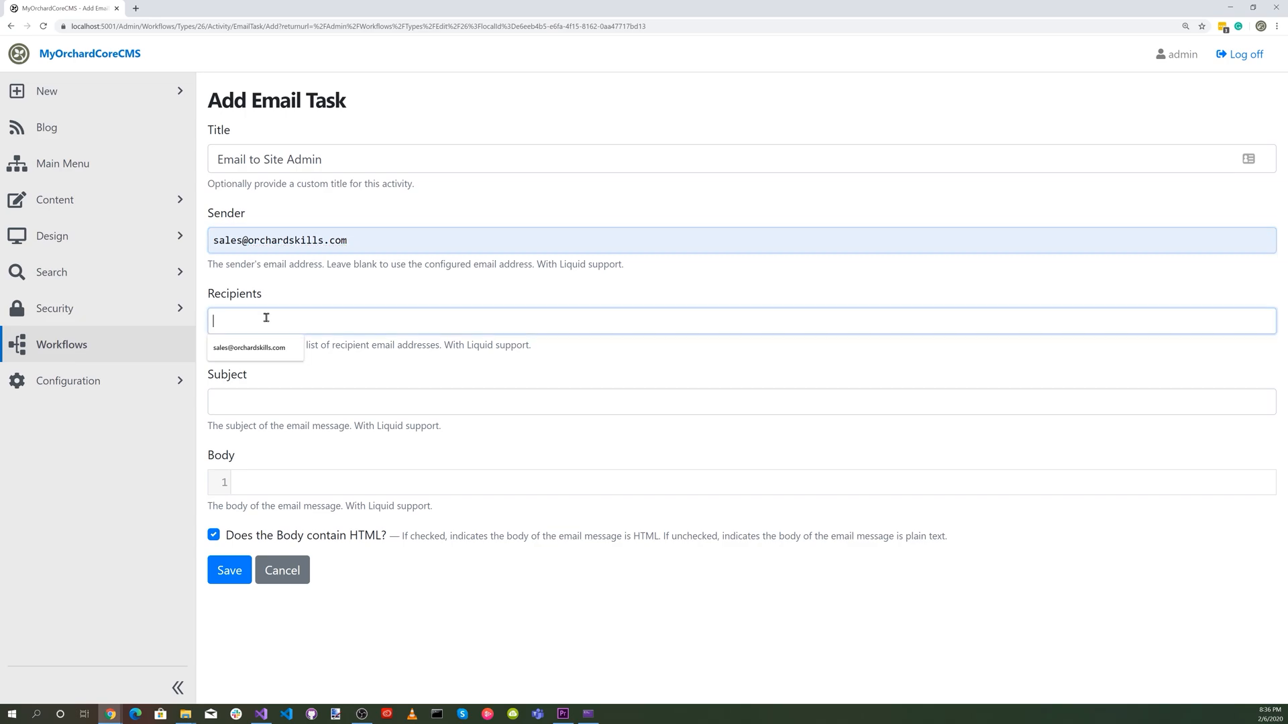
click(267, 349)
click(257, 406)
text(New Message)
click(259, 481)
right_click(262, 482)
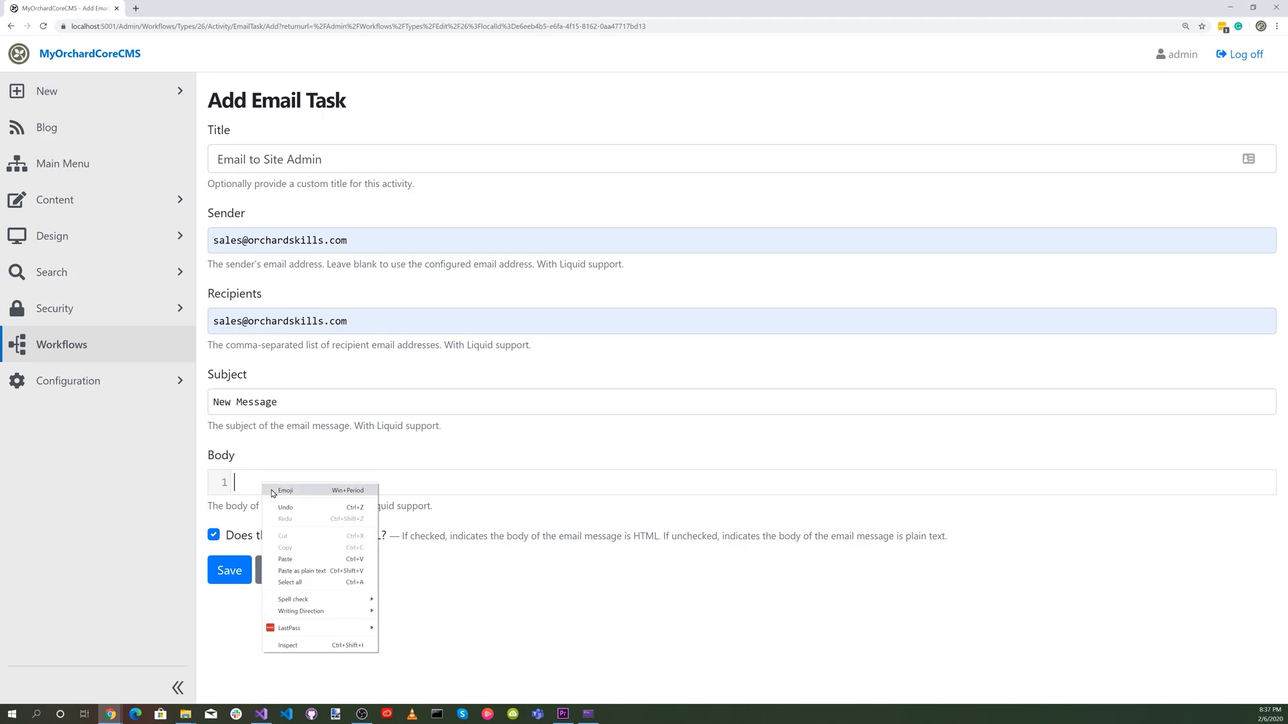
click(303, 560)
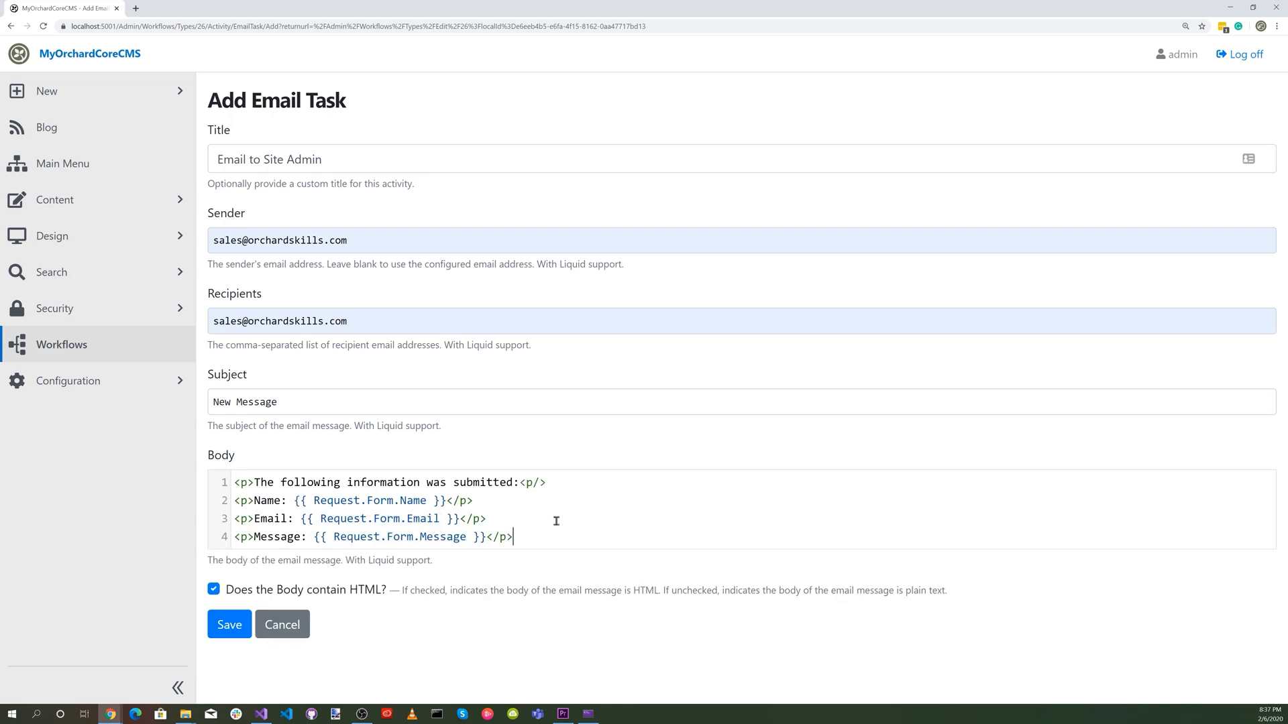
click(230, 626)
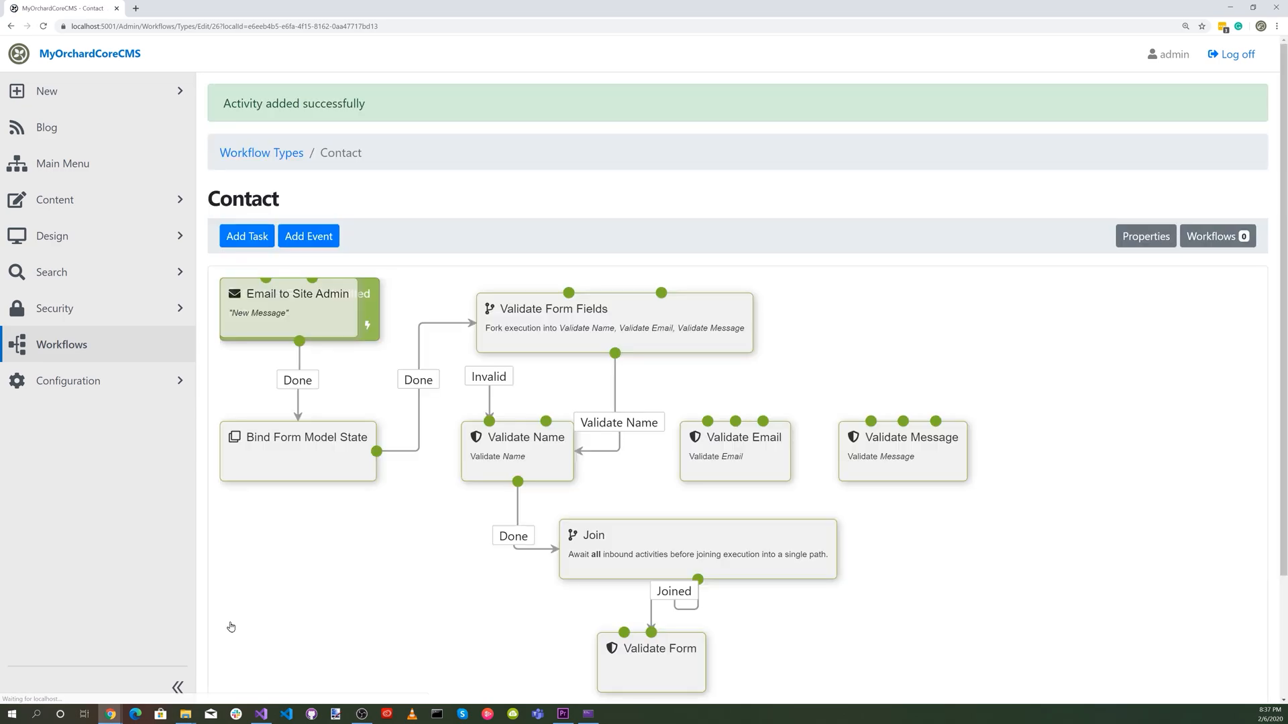
Place the Email to Site Admin task to the right of Validate Form and connect Validate Form's Valid outcome to it.
scroll(883, 438, down, 2)
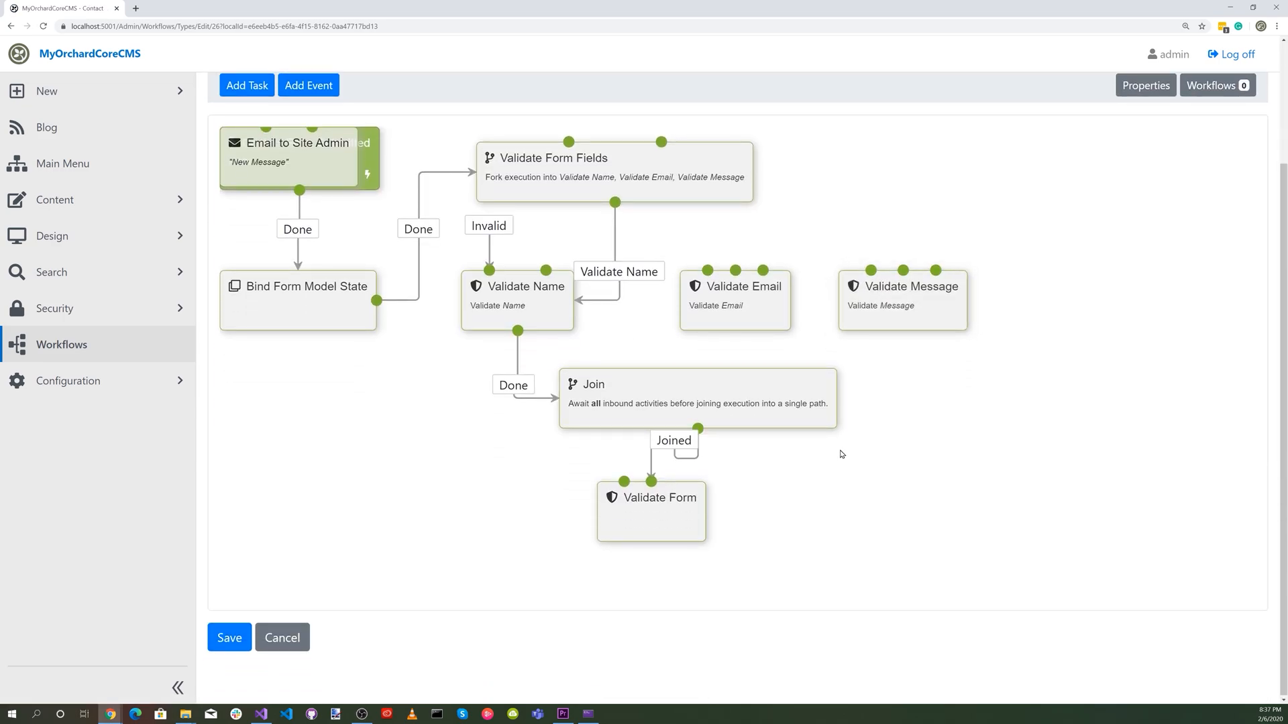
drag(286, 151, 896, 497)
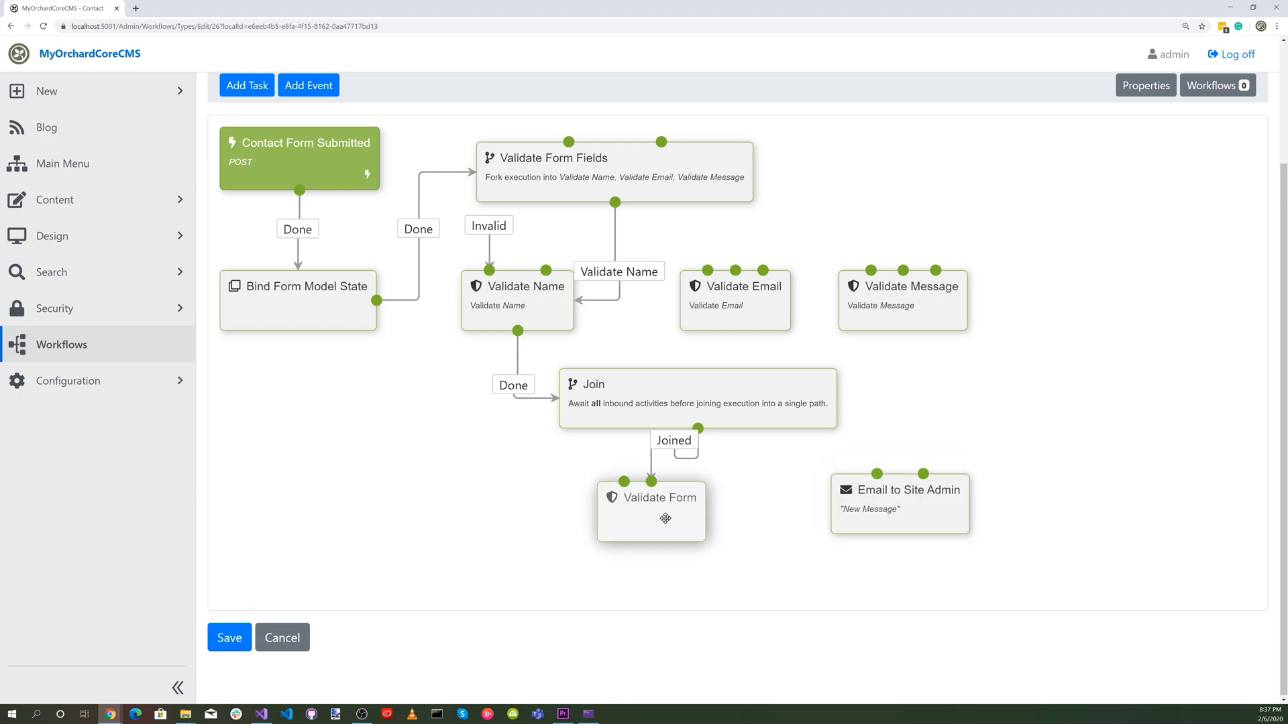
click(651, 490)
drag(651, 489, 851, 493)
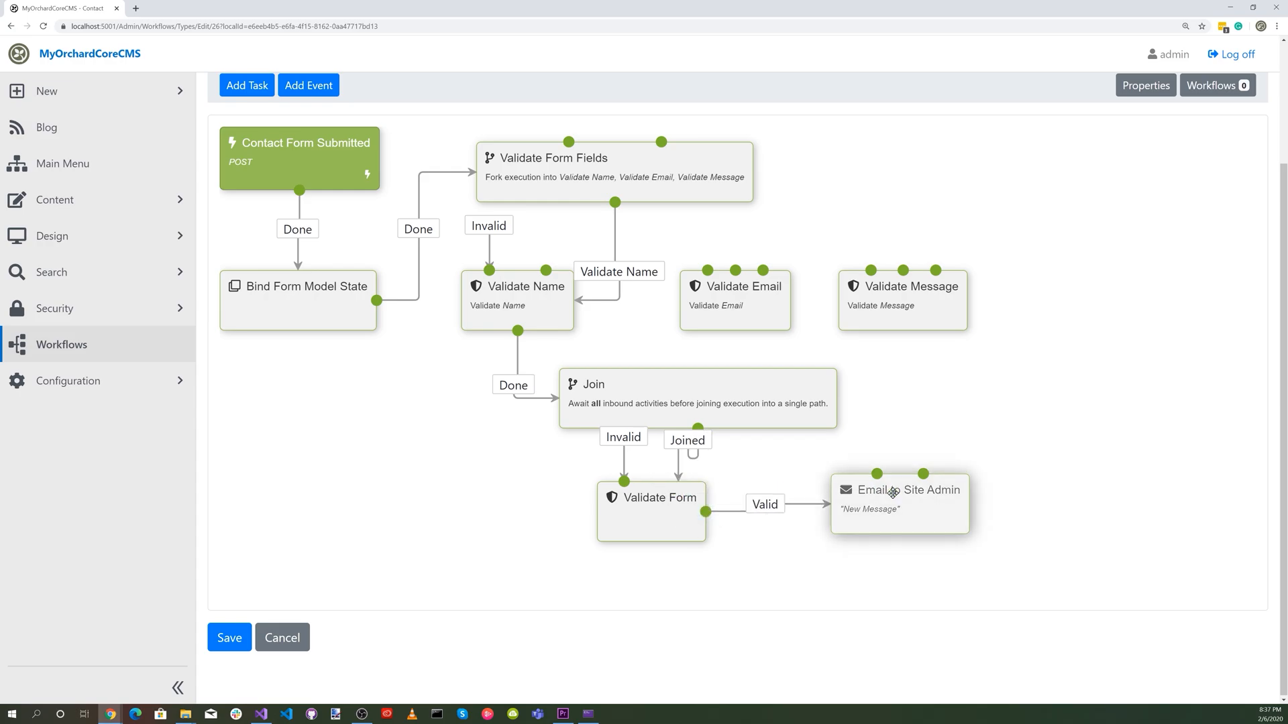
Add an HTTP Redirect task titled "Display Form Errors" with the location /contact.
click(253, 91)
click(279, 132)
text(http)
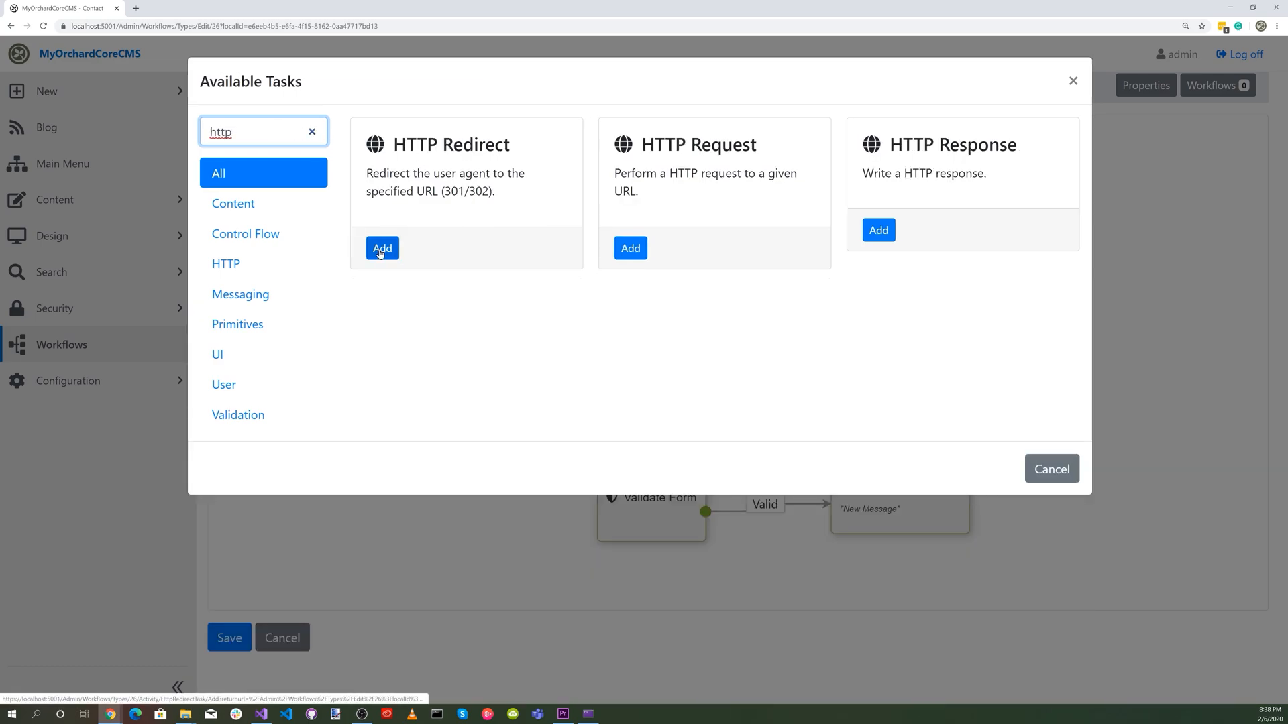
click(380, 251)
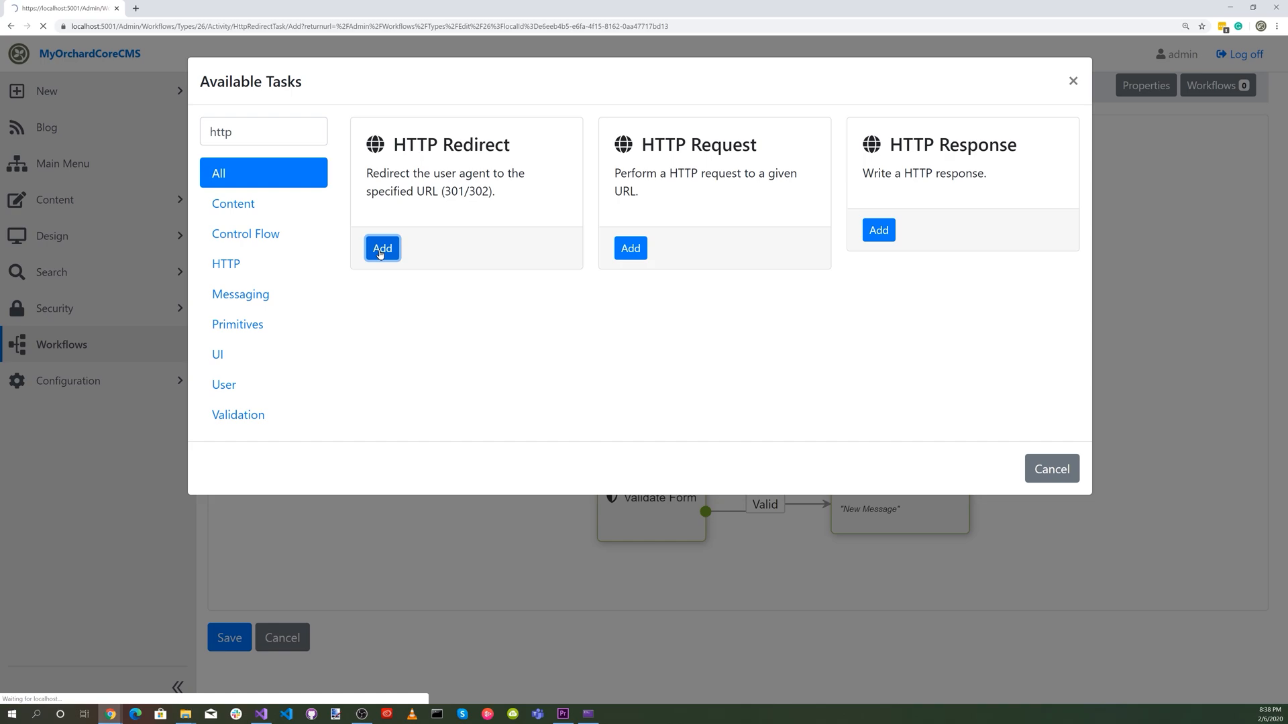
click(241, 156)
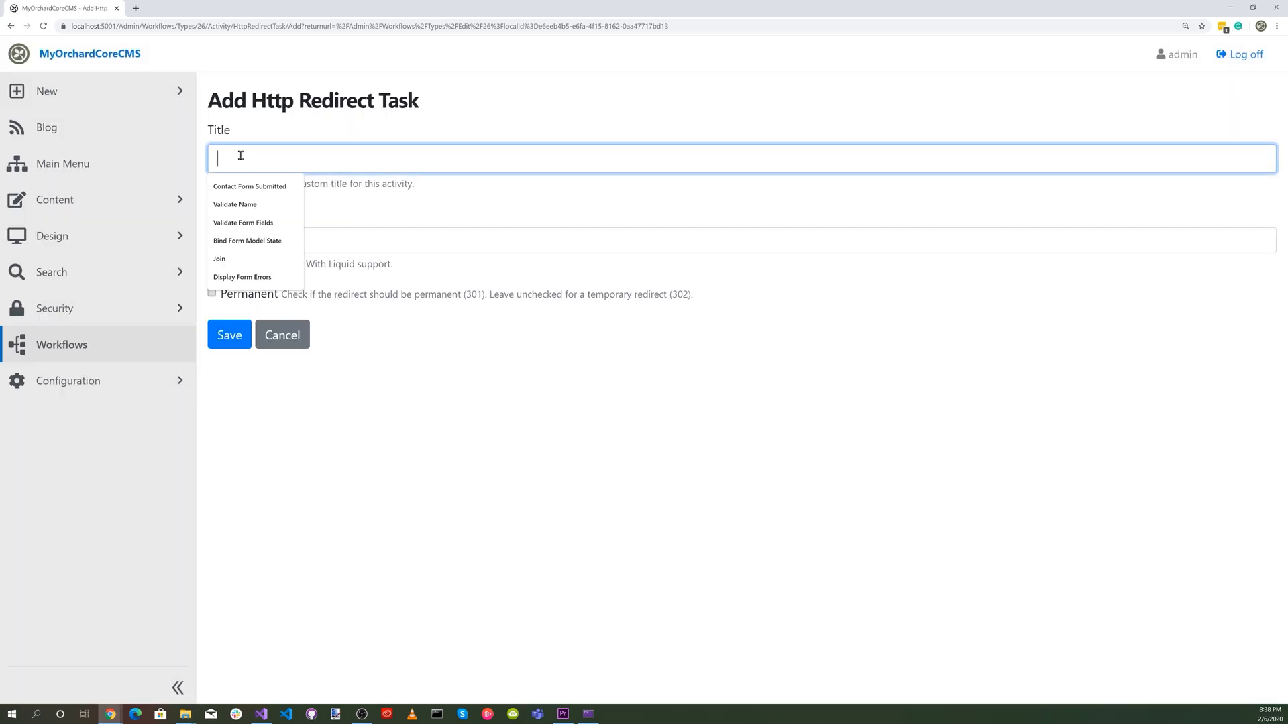
click(255, 191)
click(248, 244)
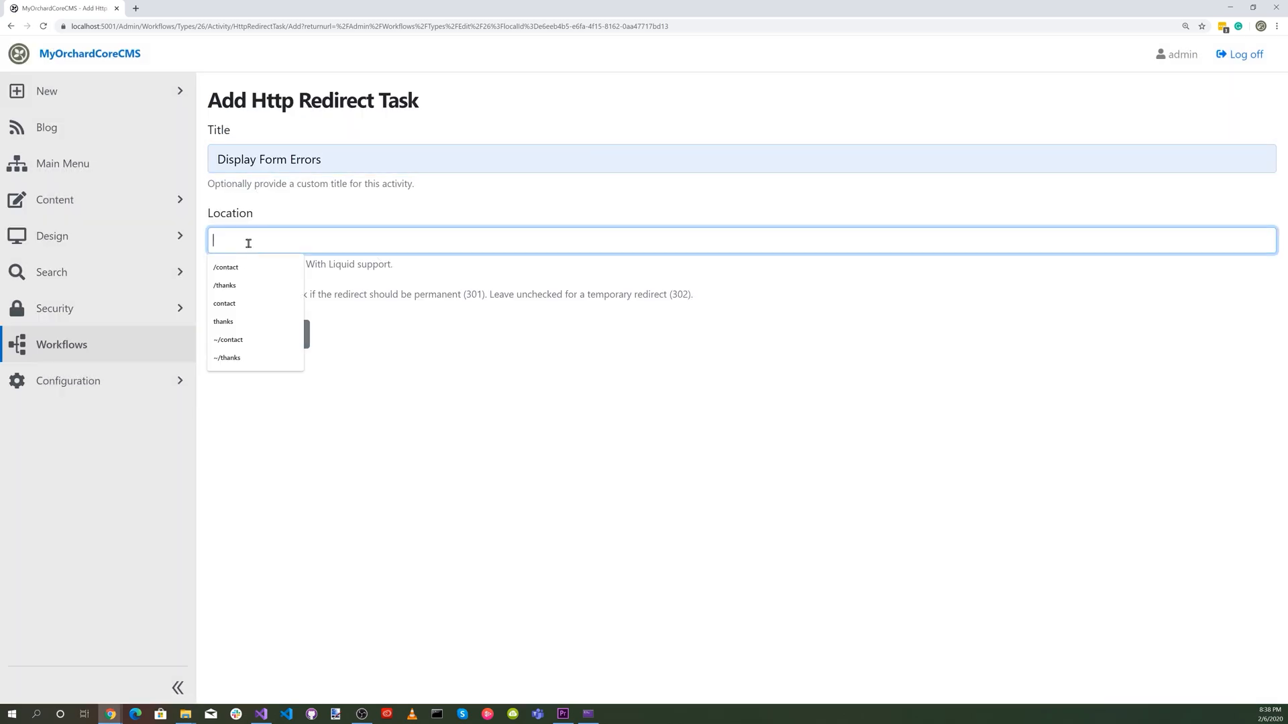
click(253, 269)
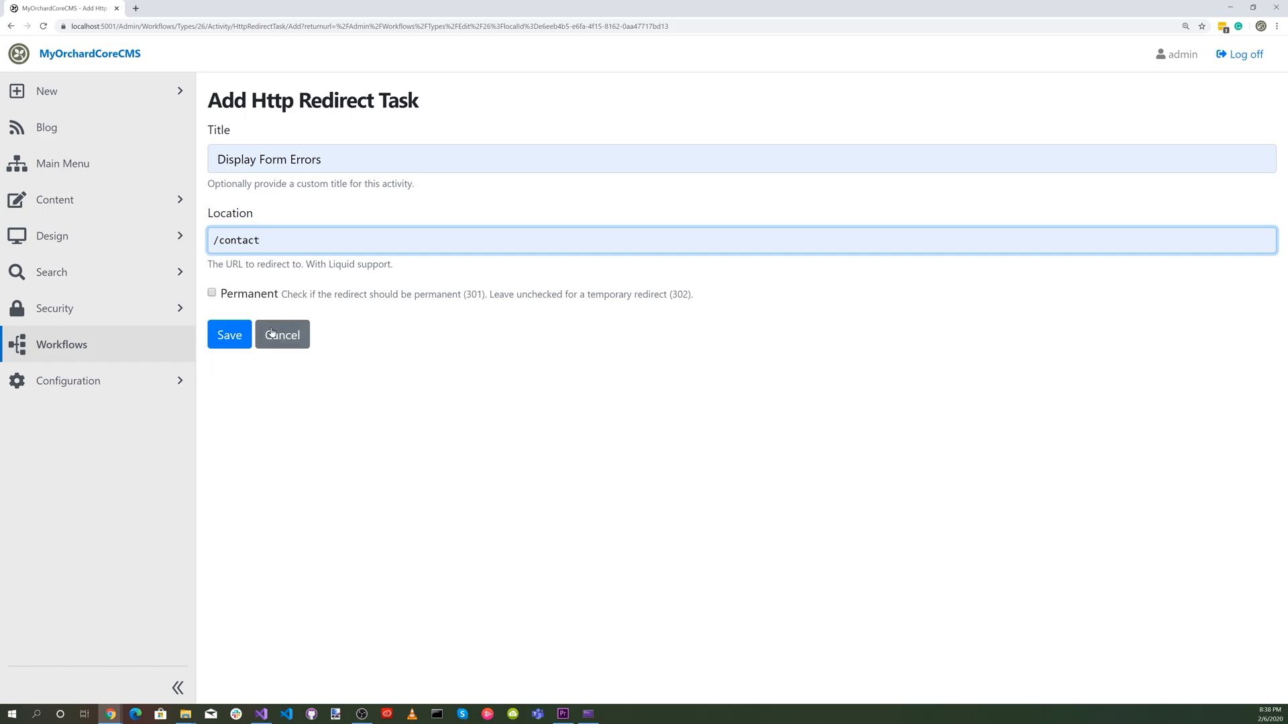
click(230, 335)
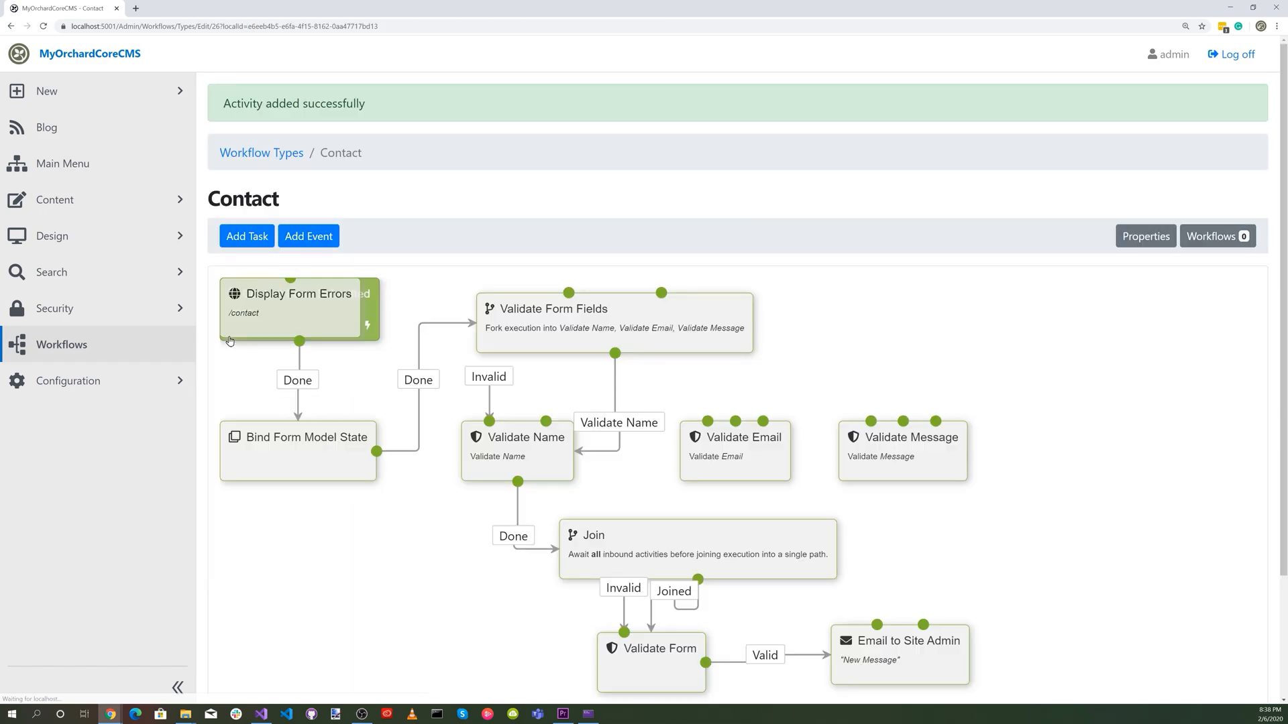
Place Display Form Errors to the left of Validate Form, connect the Invalid outcome to it, and align the email task with that row.
drag(292, 325, 434, 649)
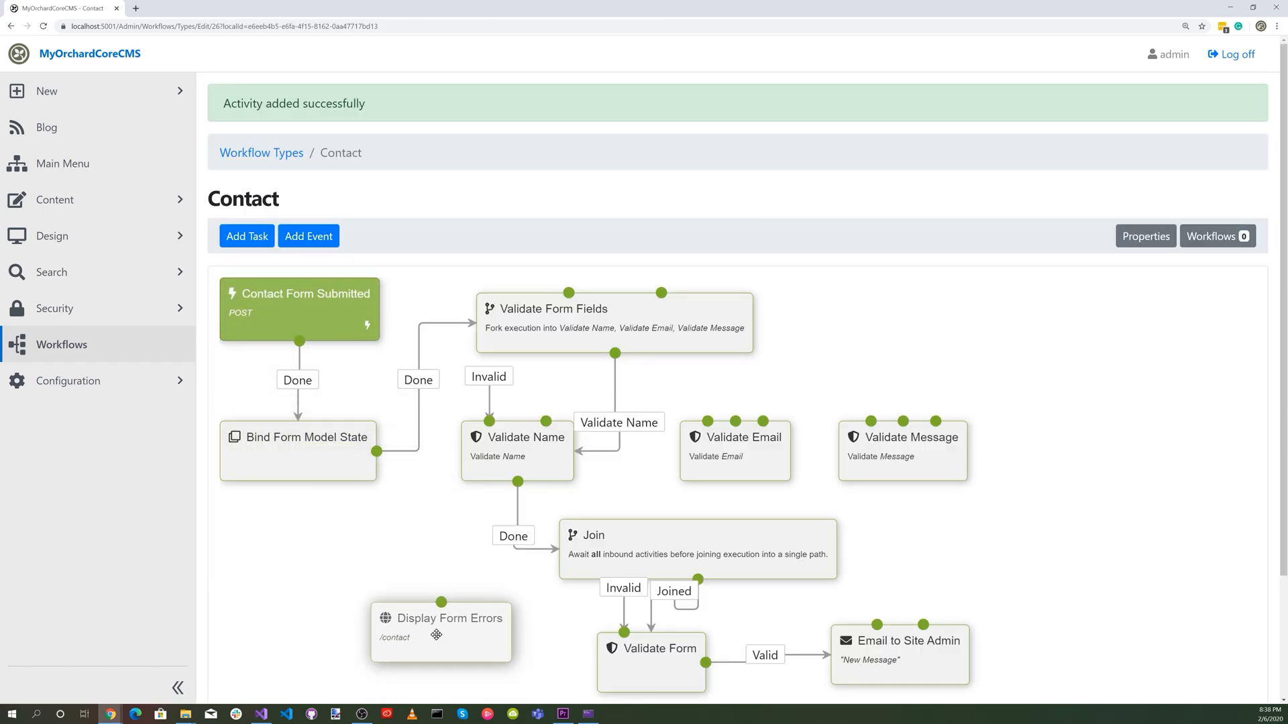
scroll(541, 604, down, 3)
drag(449, 500, 442, 529)
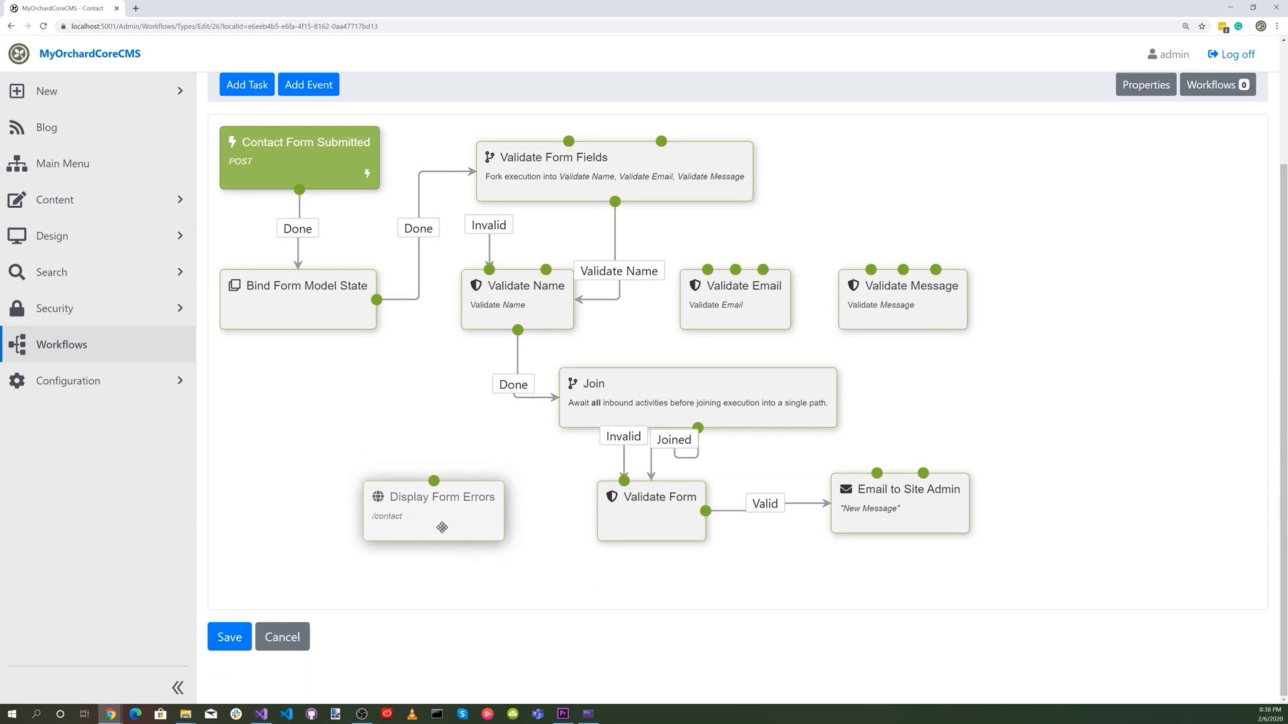
mouse_move(645, 520)
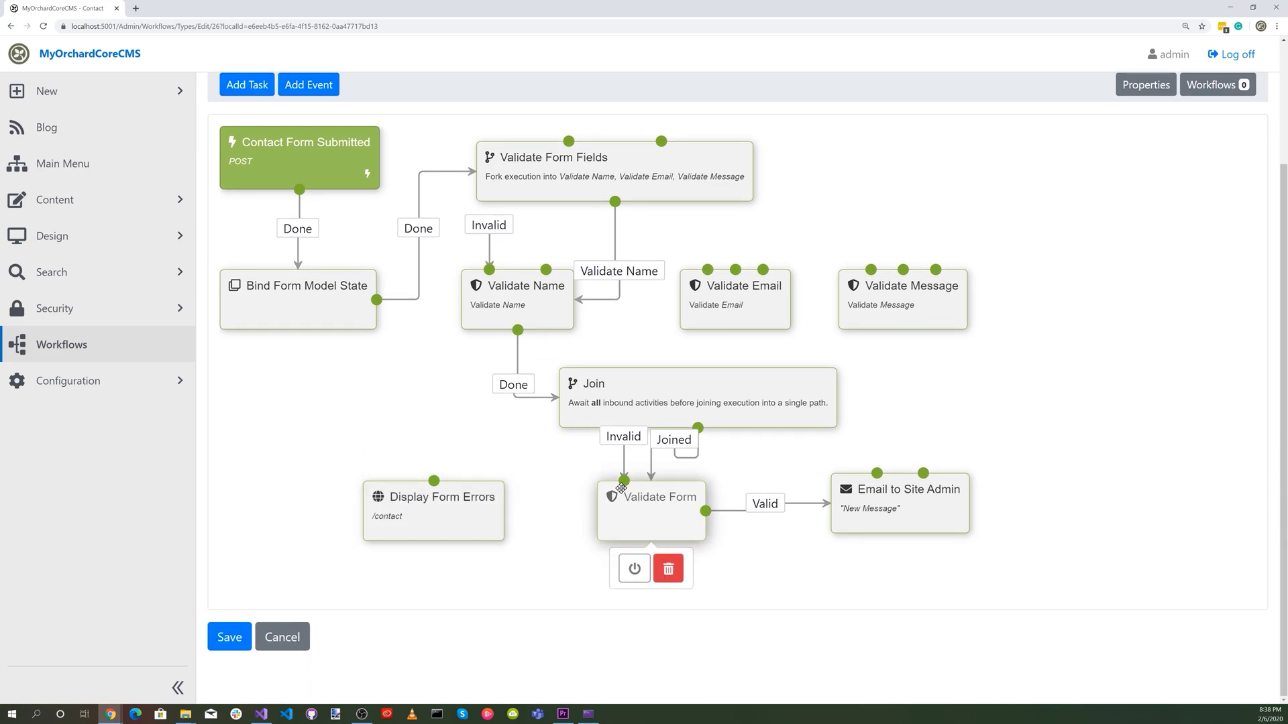
drag(624, 480, 444, 497)
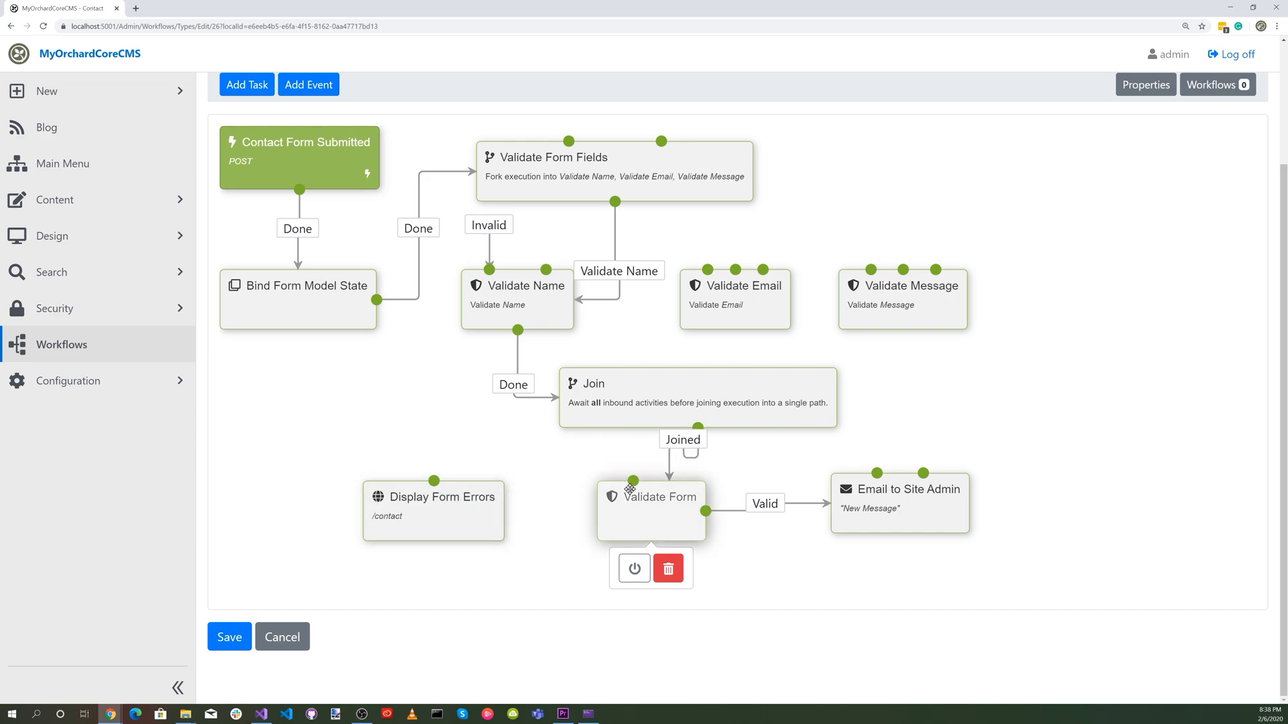
drag(633, 483, 416, 511)
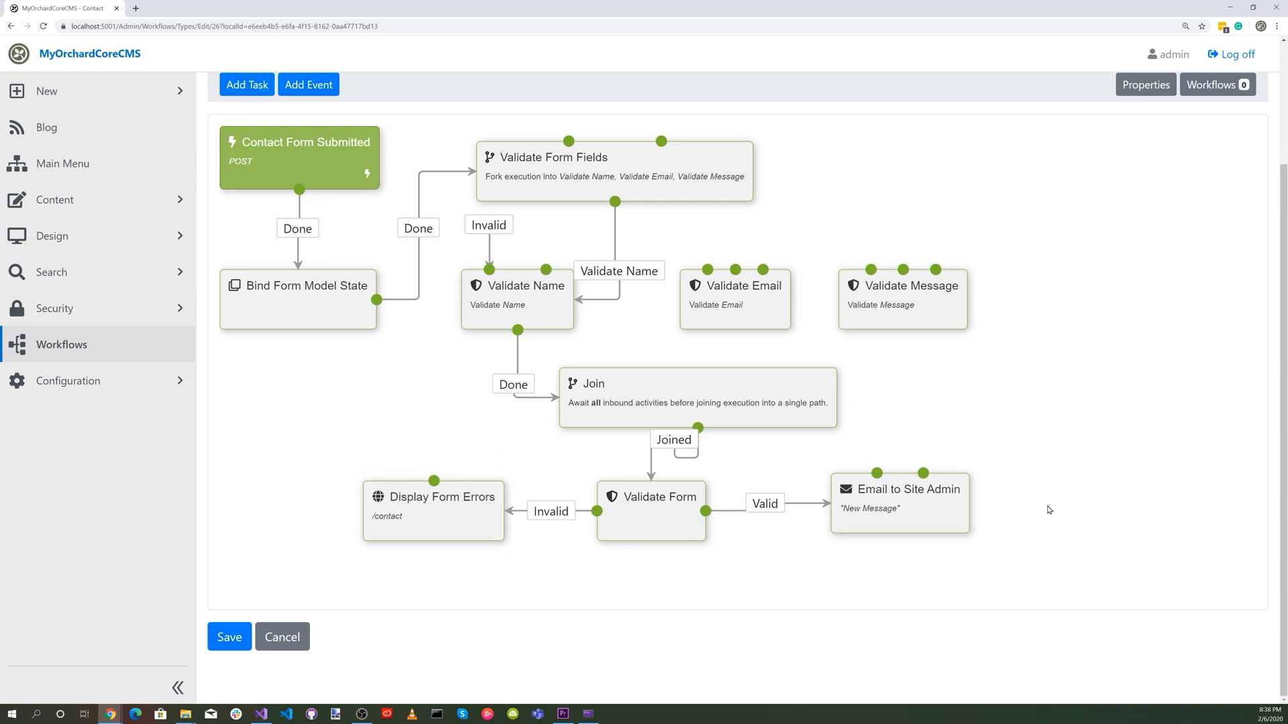
drag(945, 506, 944, 513)
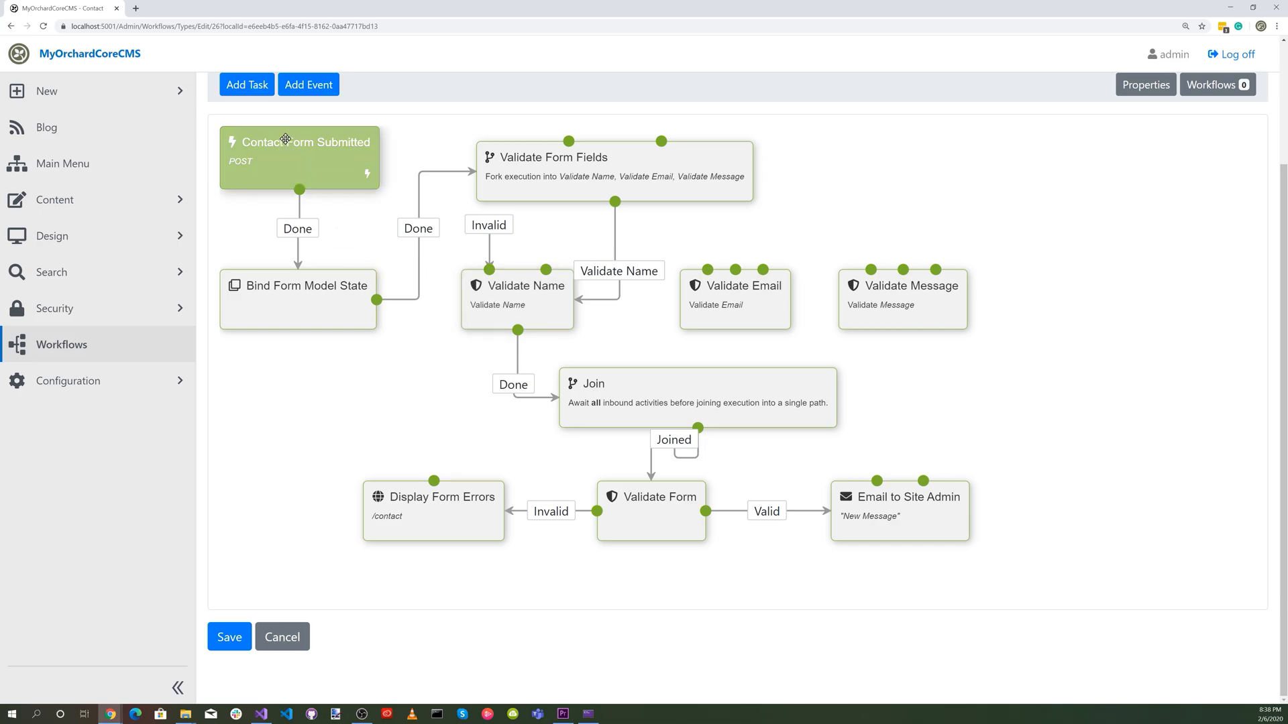
Add an HTTP Redirect task titled "Display Thank You Page" with the location /thanks.
click(250, 86)
click(262, 133)
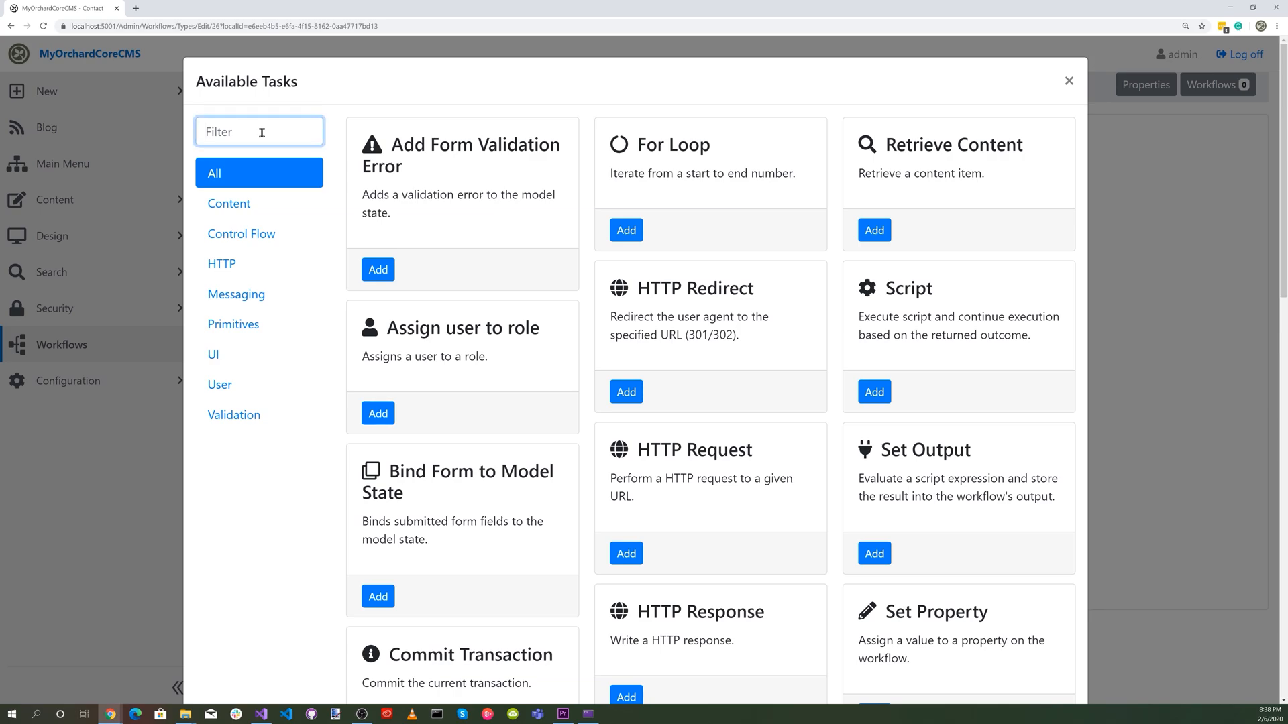
text(http)
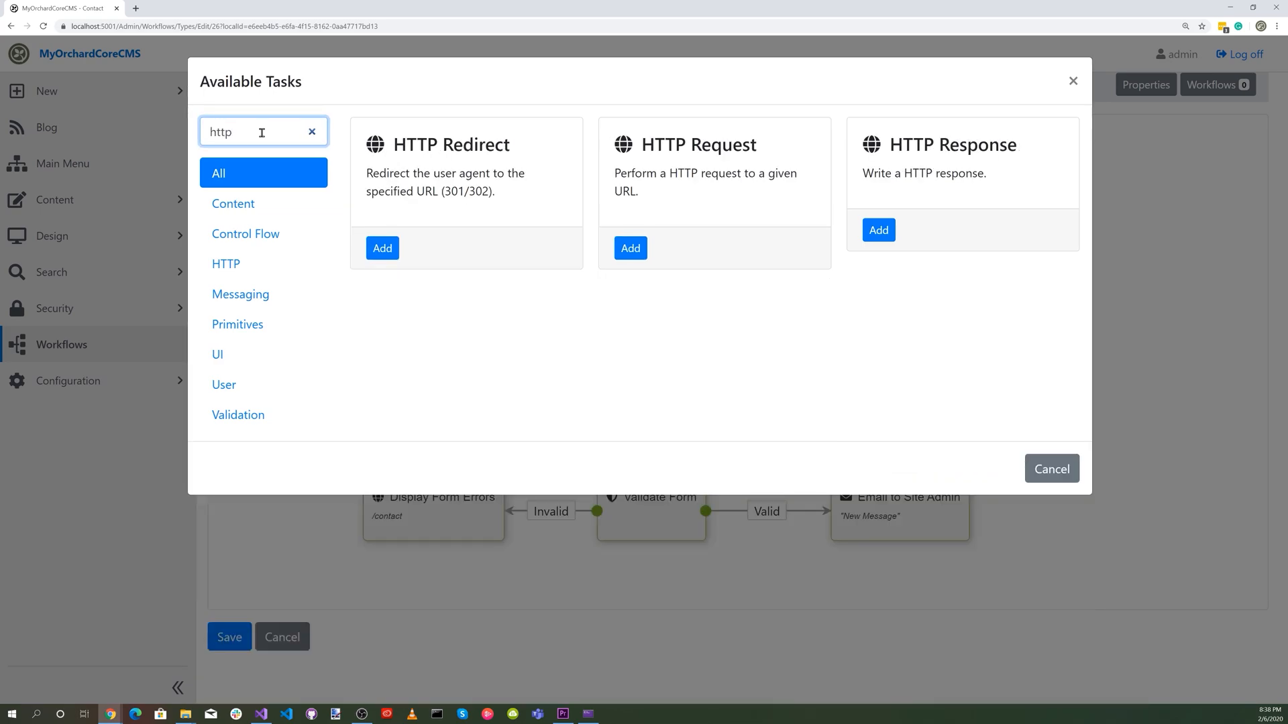
click(384, 248)
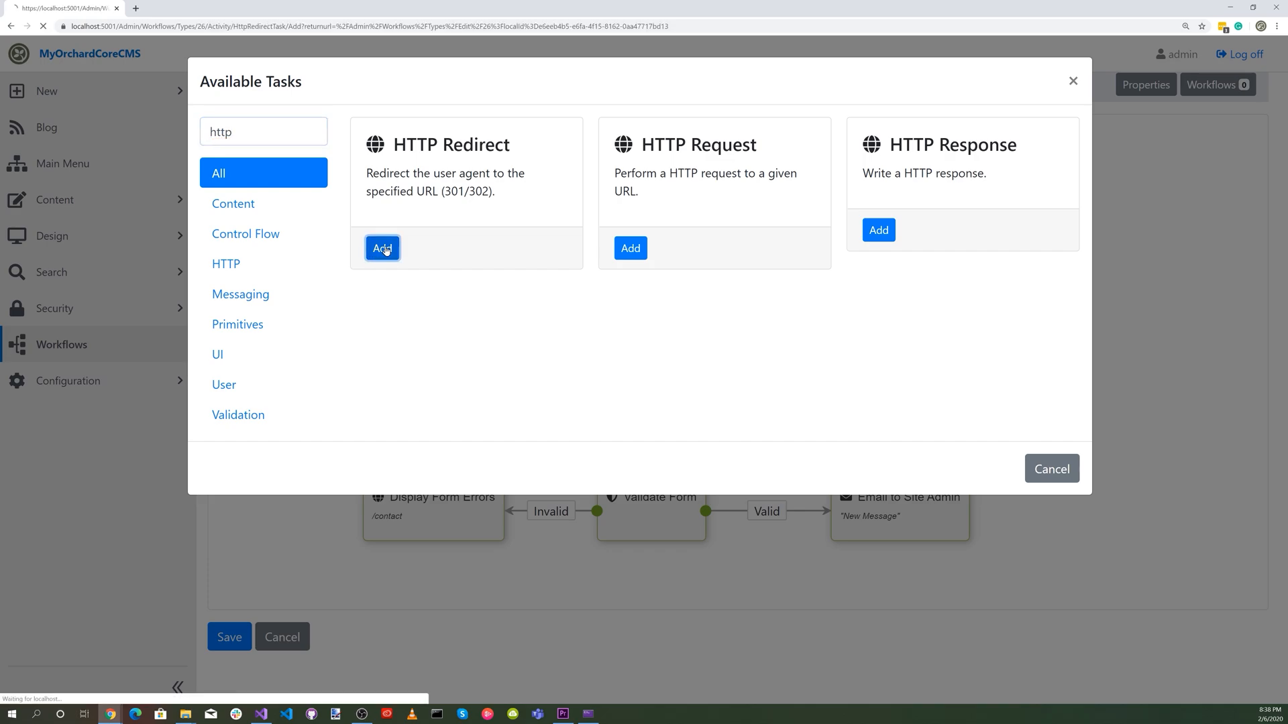
click(259, 155)
text(Display Thank You Page)
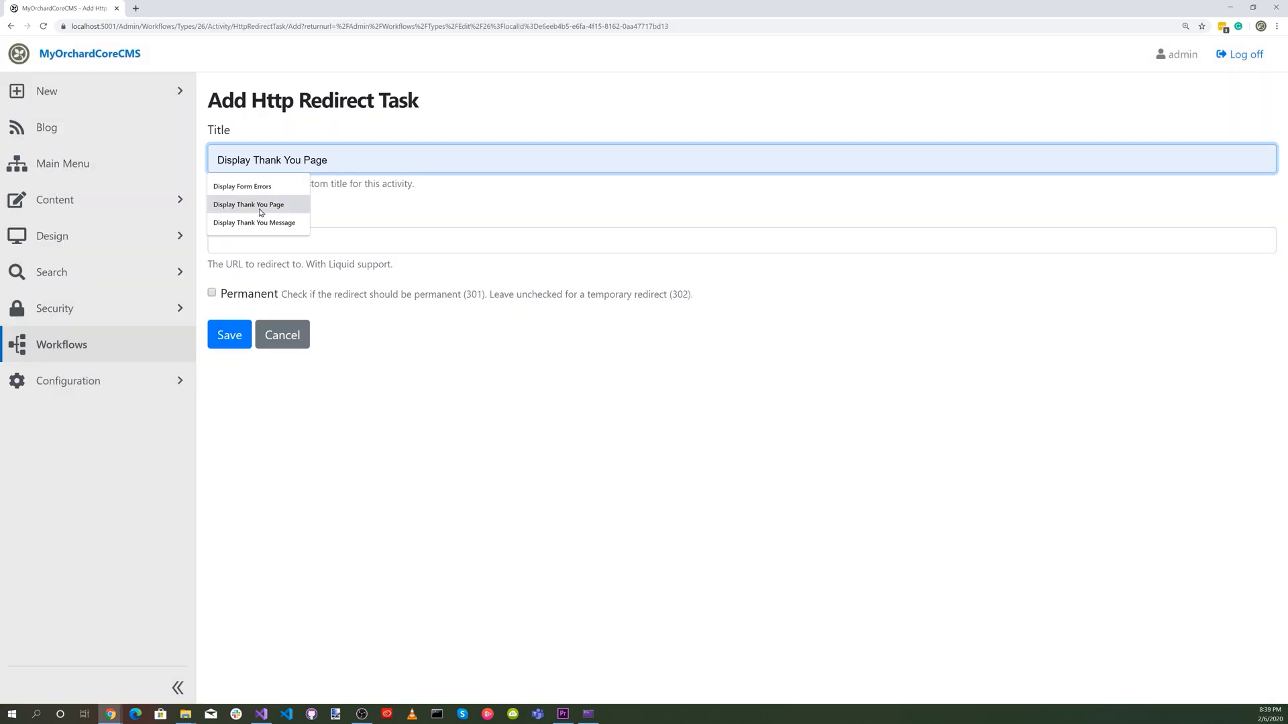
click(260, 206)
click(274, 241)
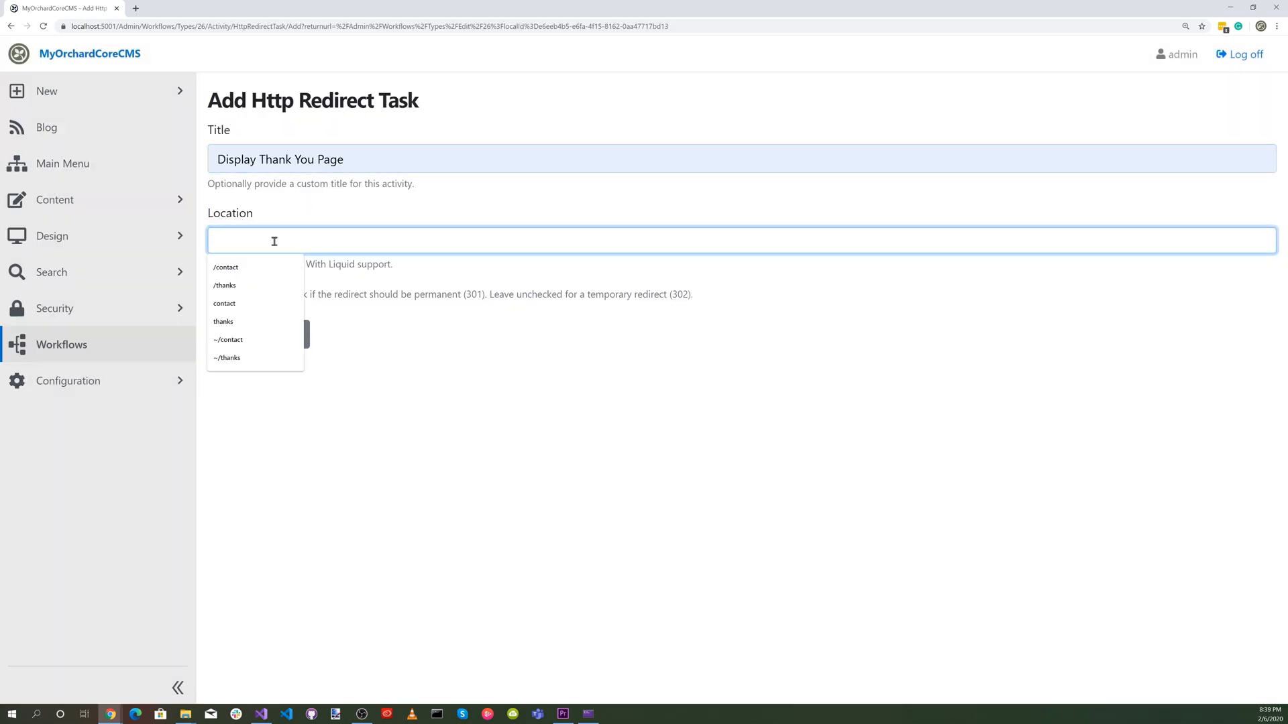
text(/thanks)
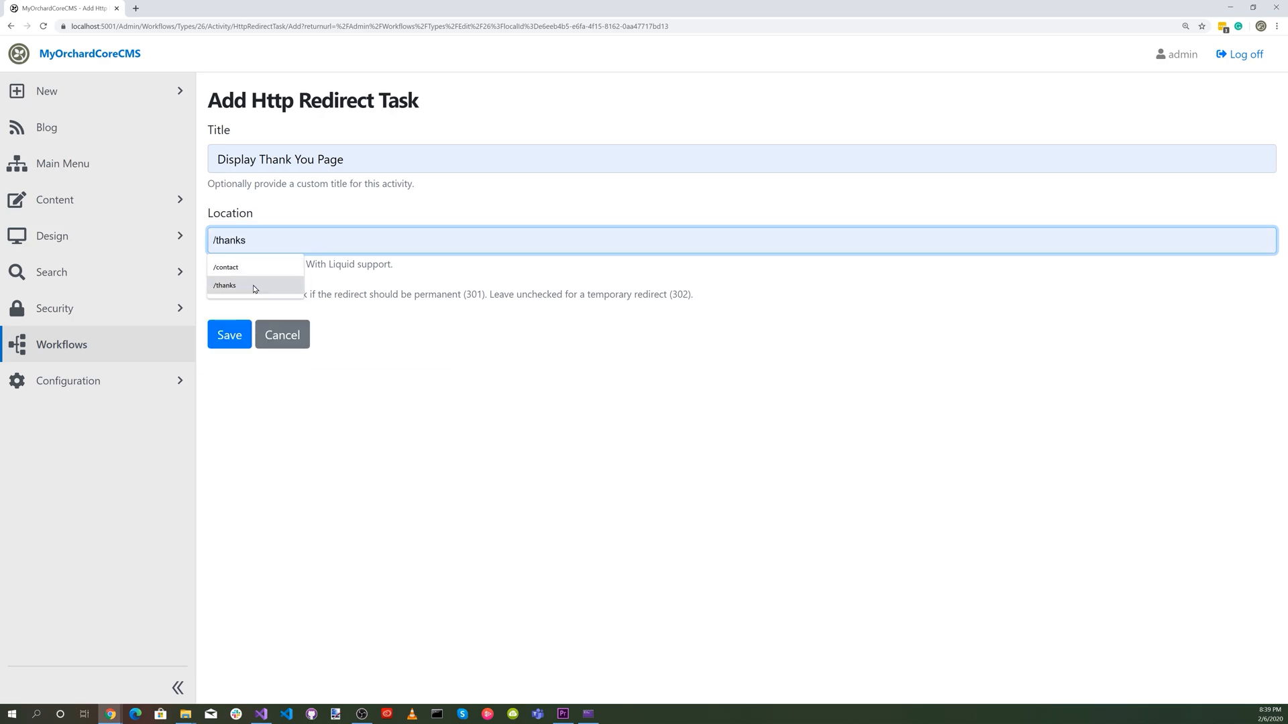
click(246, 285)
click(225, 349)
Place Display Thank You Page in line to the right of Email to Site Admin and connect the email task's Done outcome to it.
drag(278, 315, 1105, 663)
click(926, 663)
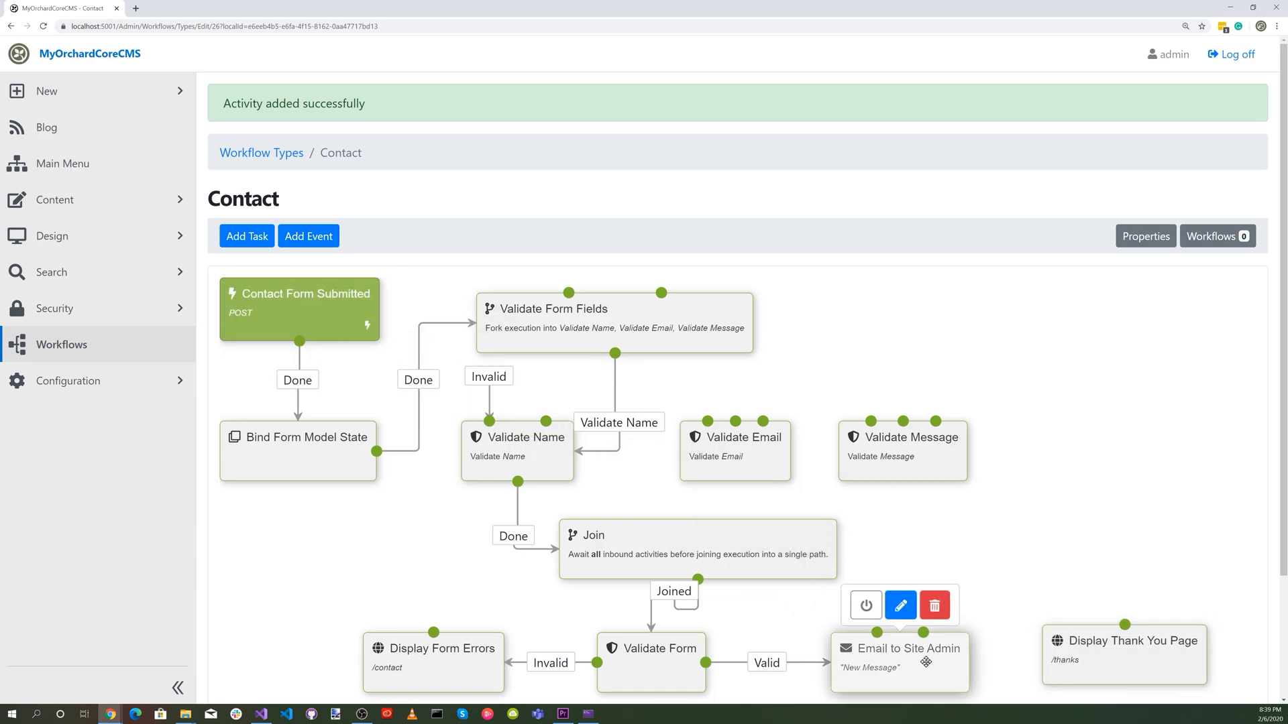
drag(877, 632, 1099, 654)
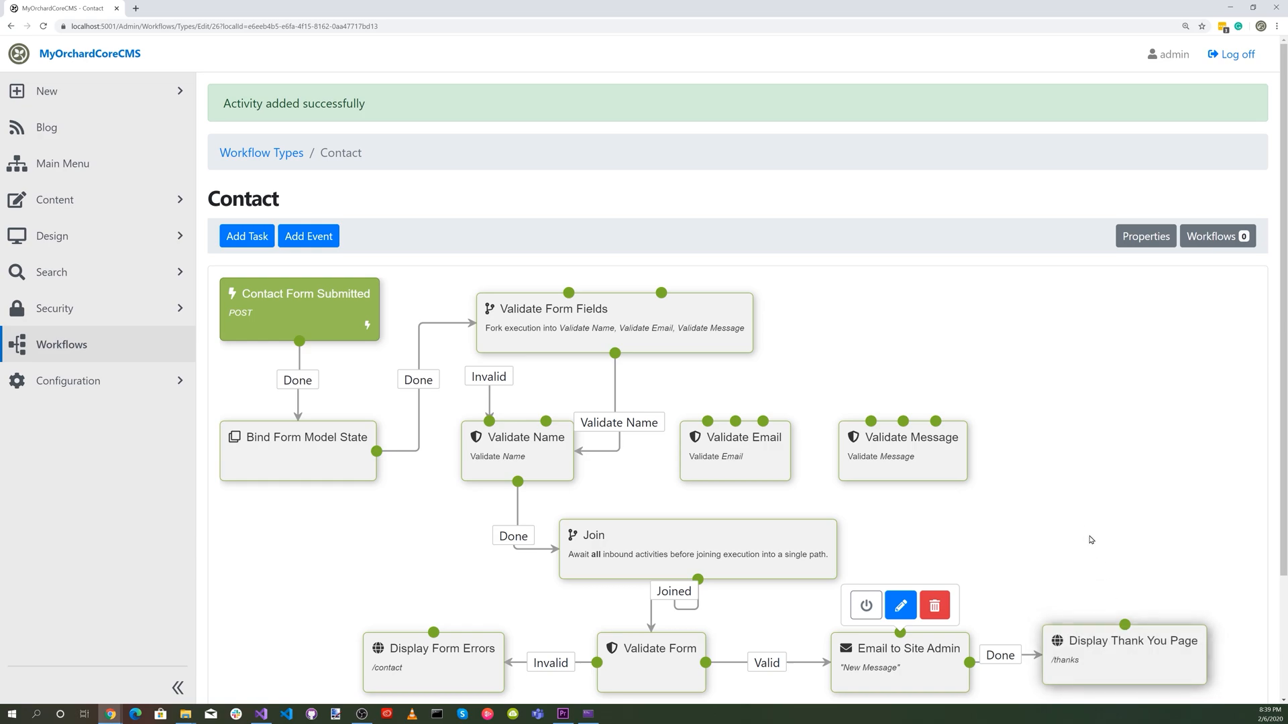
scroll(1081, 515, down, 2)
drag(1097, 510, 1100, 518)
drag(458, 521, 457, 521)
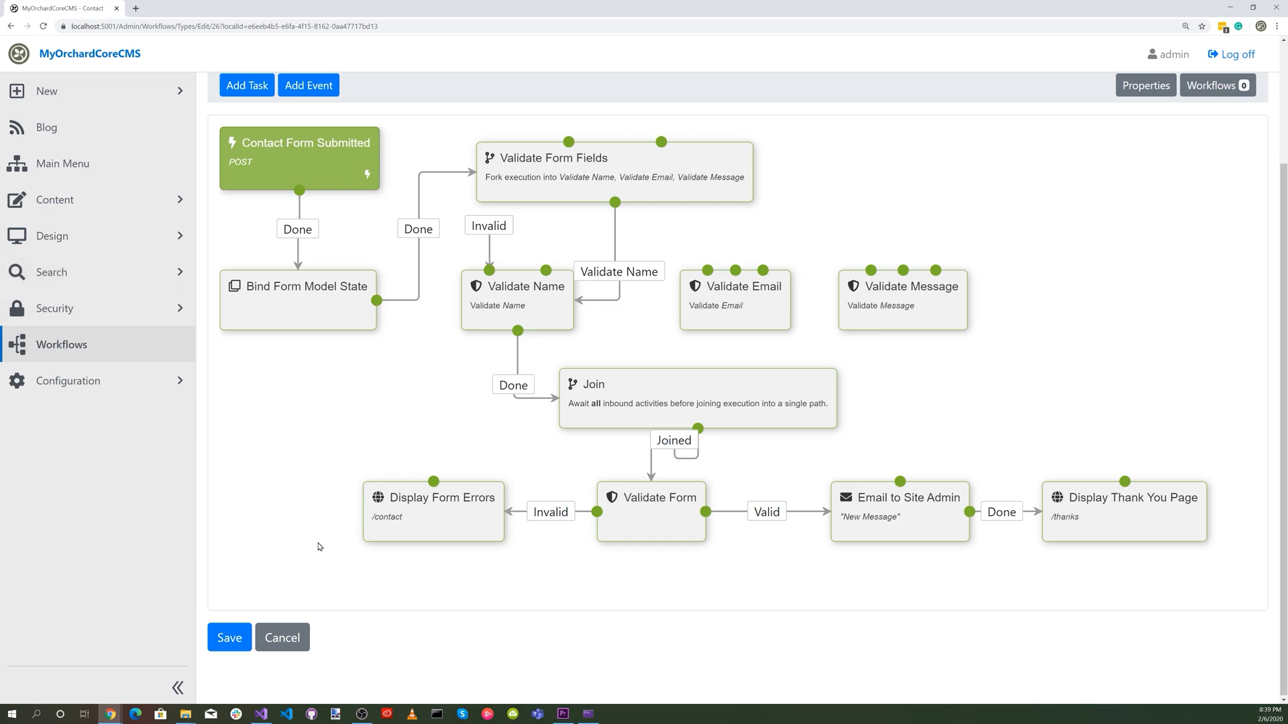
Save the Contact workflow.
click(230, 637)
scroll(255, 570, down, 2)
click(230, 637)
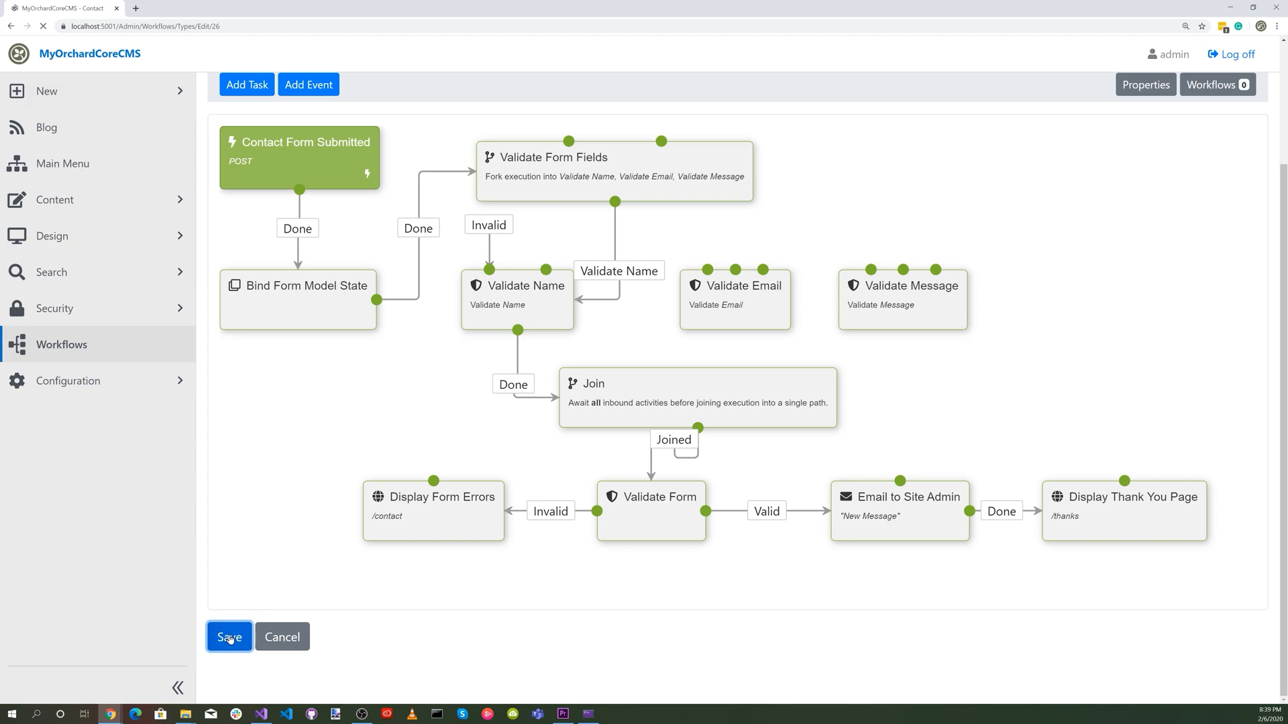
Create a new Article content item and title it "thanks".
click(76, 213)
click(77, 234)
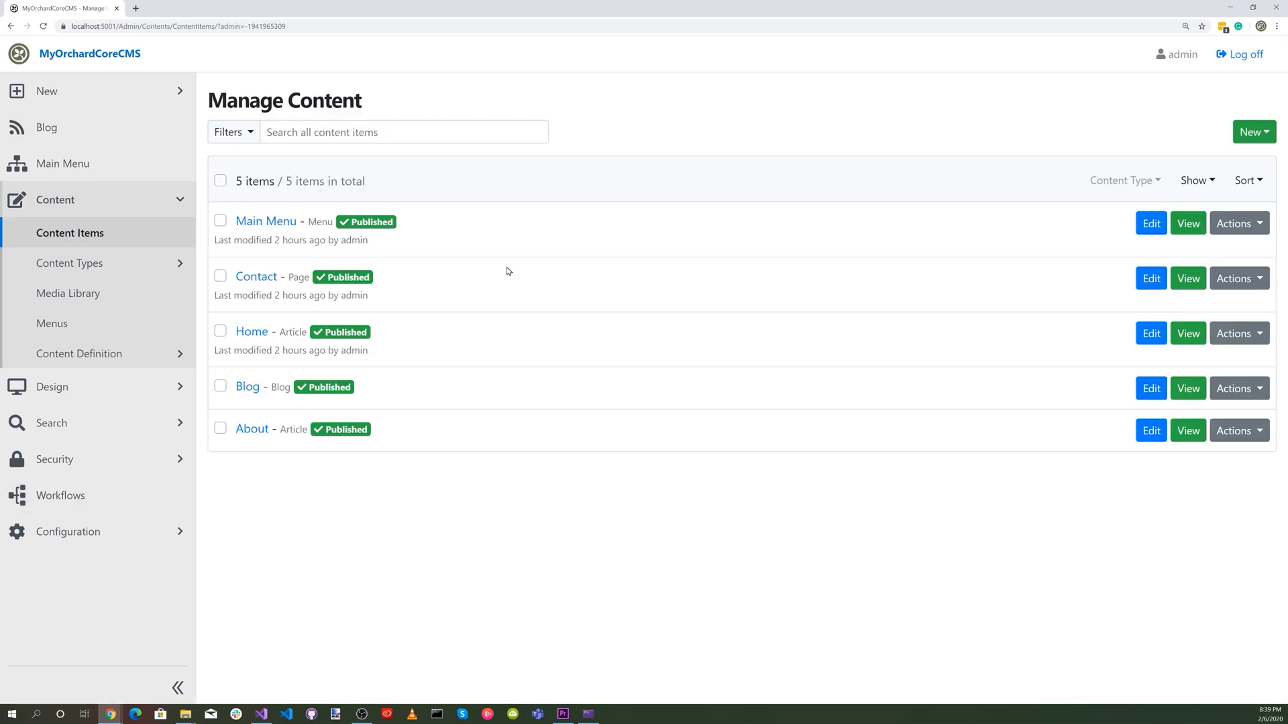
click(1248, 134)
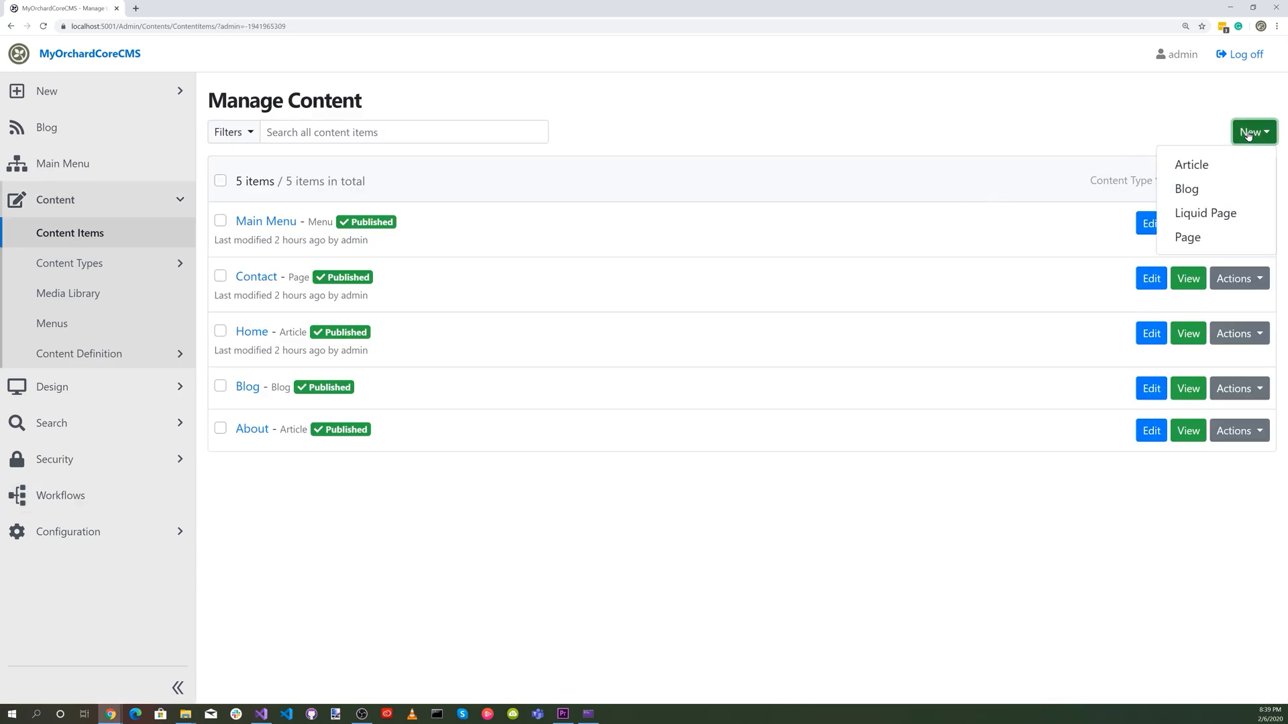
click(1192, 167)
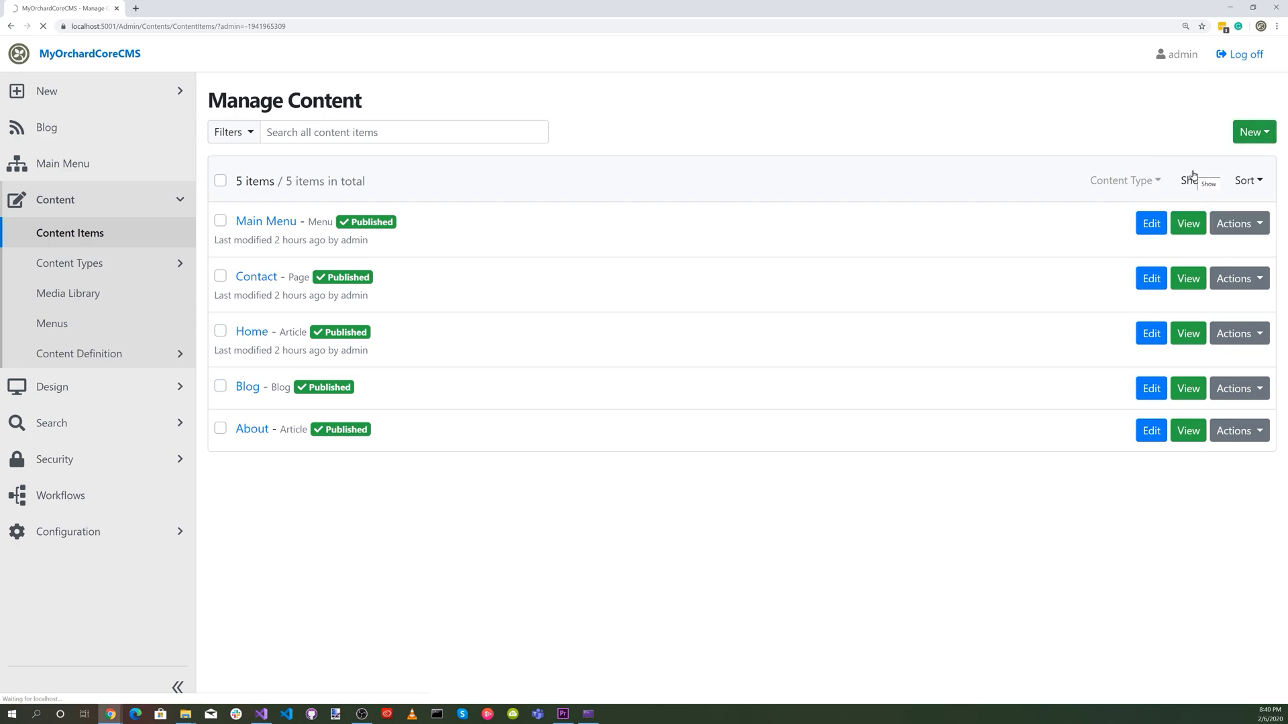
click(268, 173)
text(thanks)
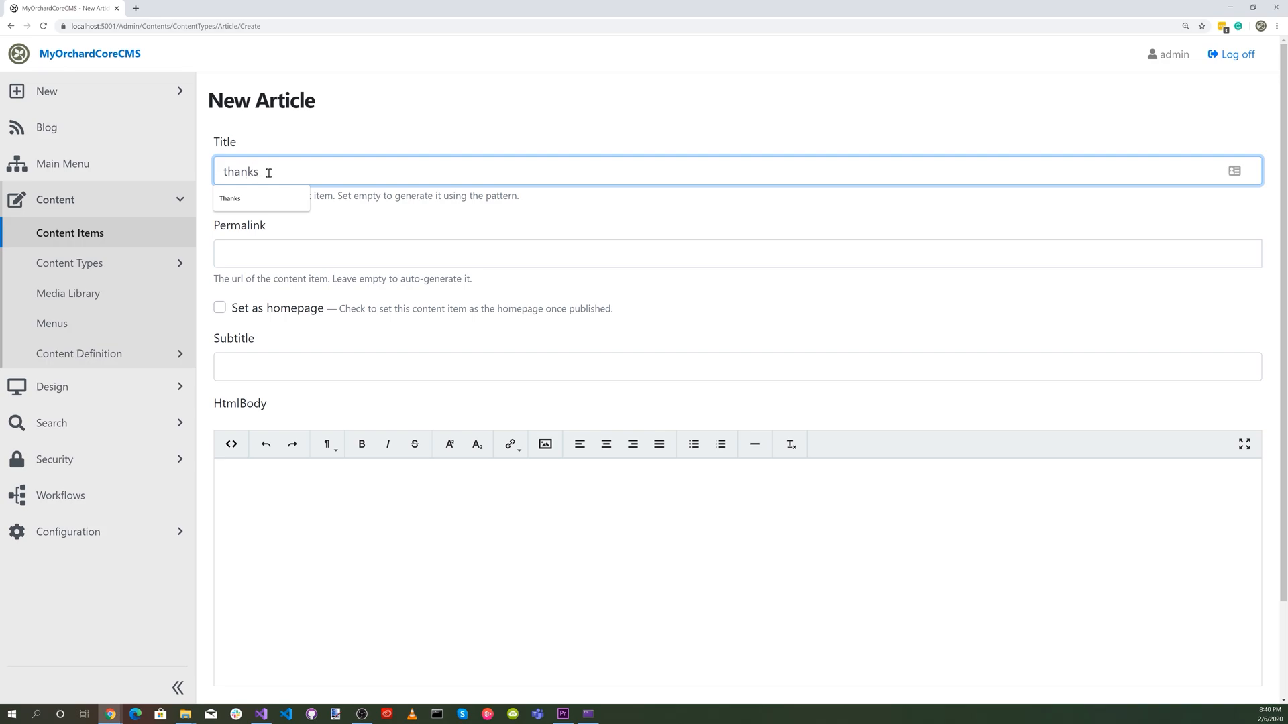
Leave the article's permalink empty and set its subtitle to "Thank You for your Message".
click(316, 255)
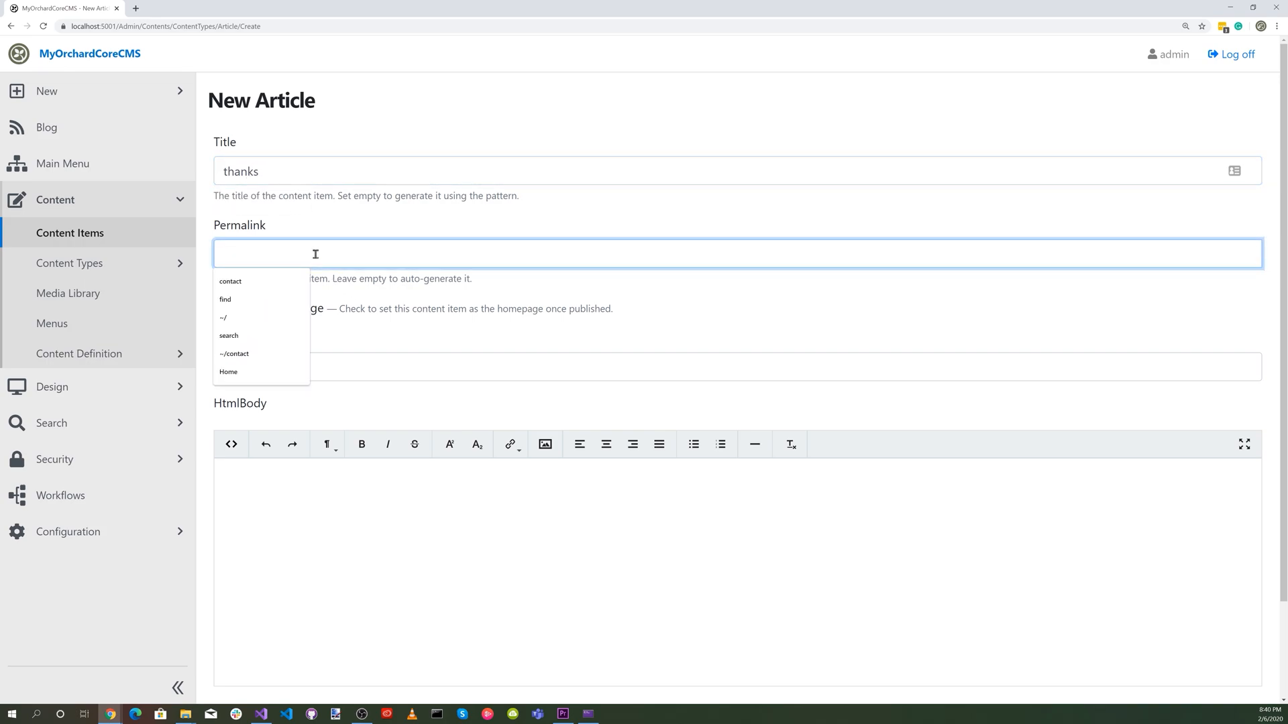
click(369, 401)
click(275, 369)
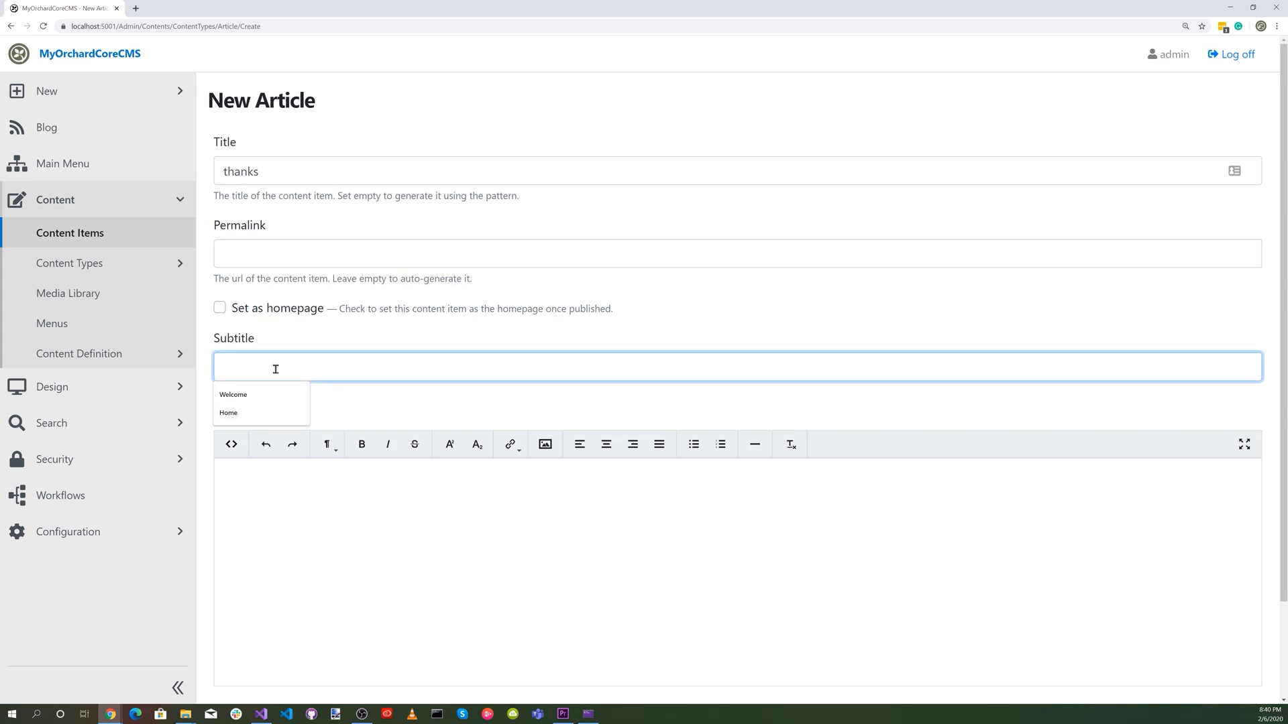
text(Thank You fo)
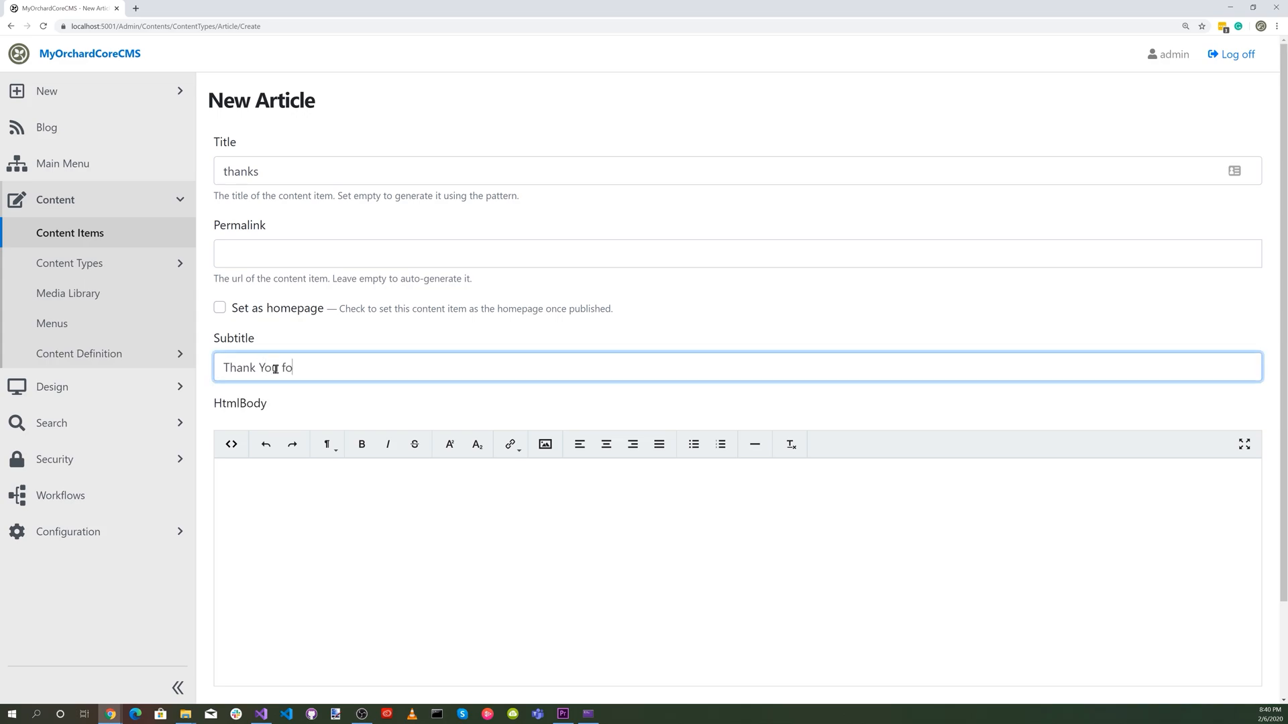
text(r your Message)
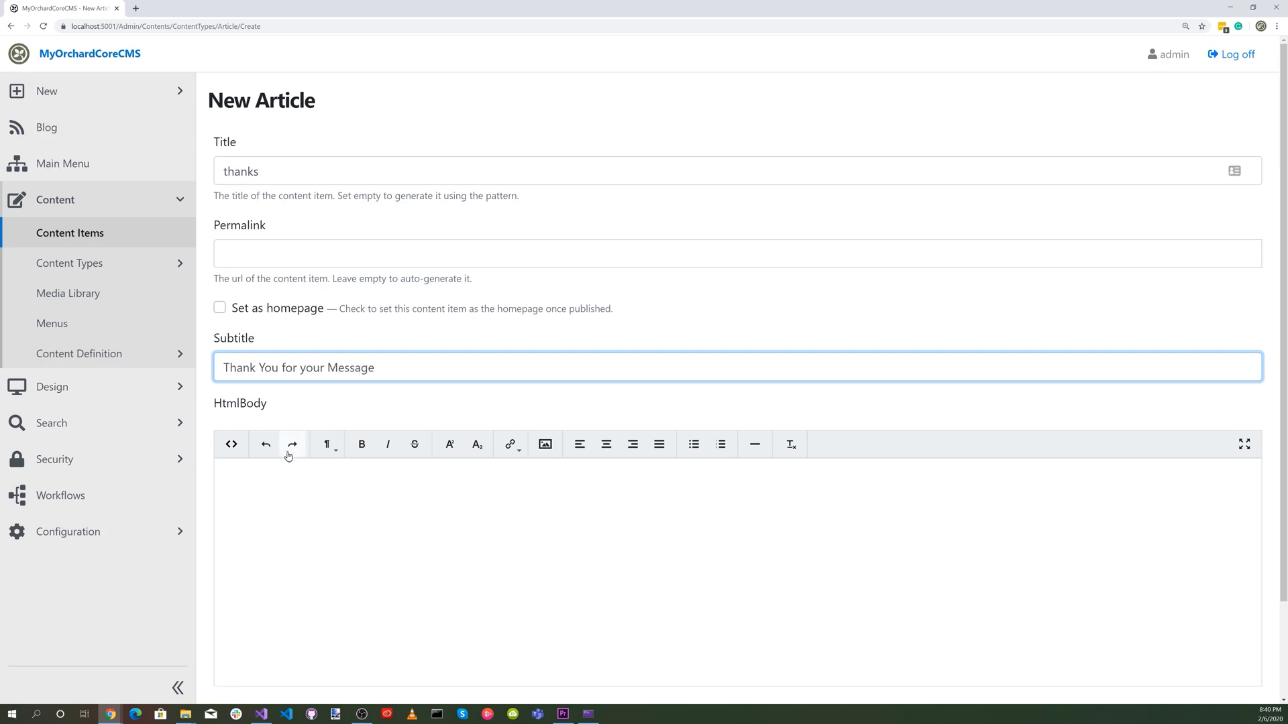
Write the body "Thank you for your message. Someone will get back with you as soon as possible." and publish the article.
click(280, 482)
text(Th)
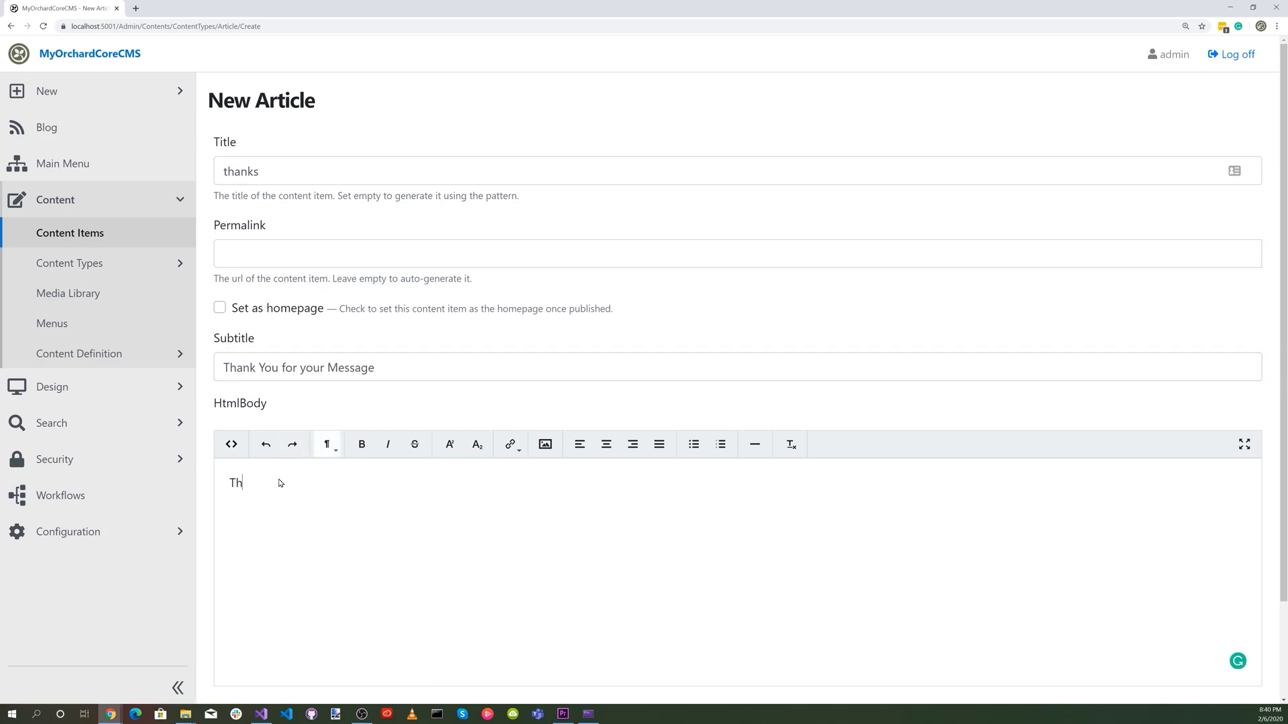
text(ank you for your message. Someone will )
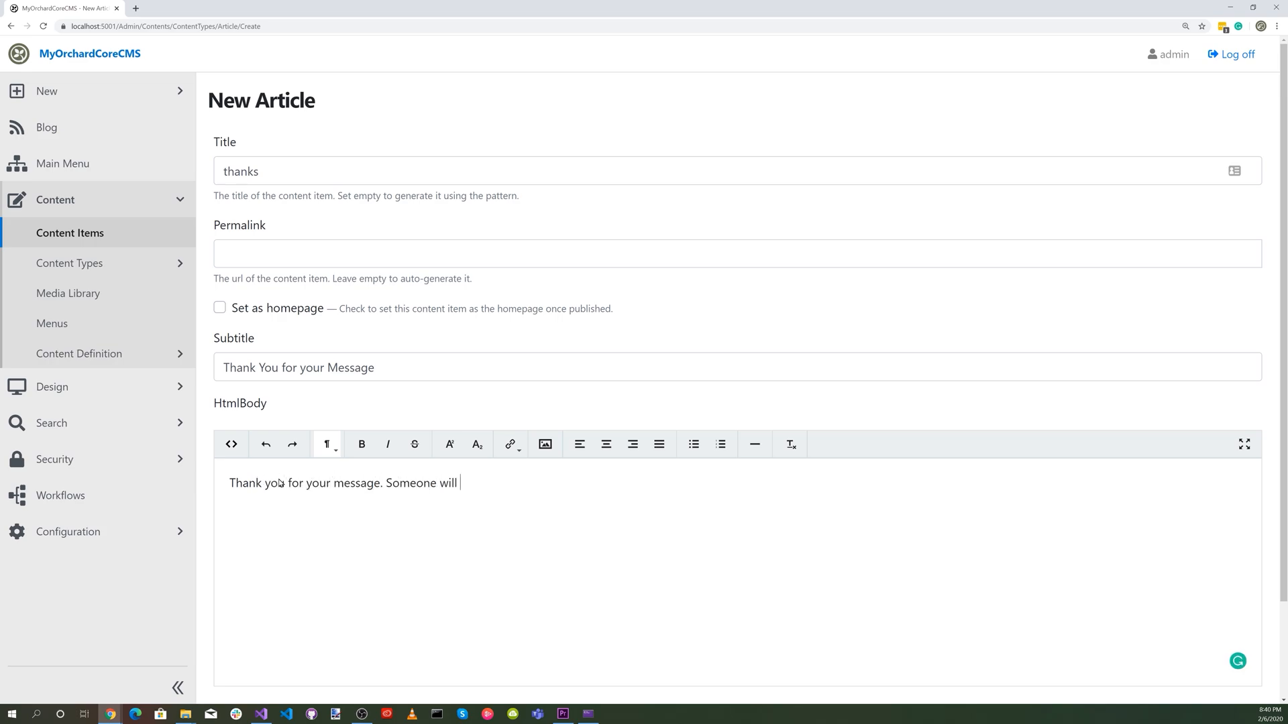
text(get back with you as soon as possible.)
scroll(396, 522, down, 2)
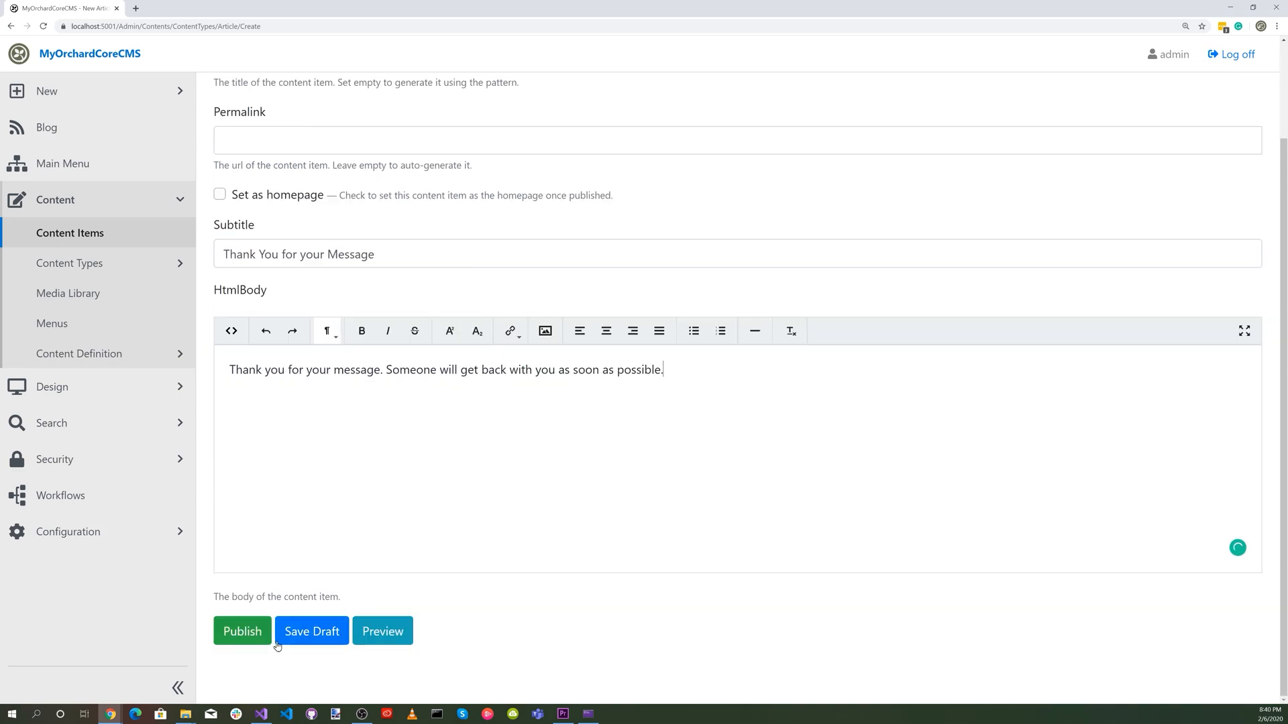
click(252, 630)
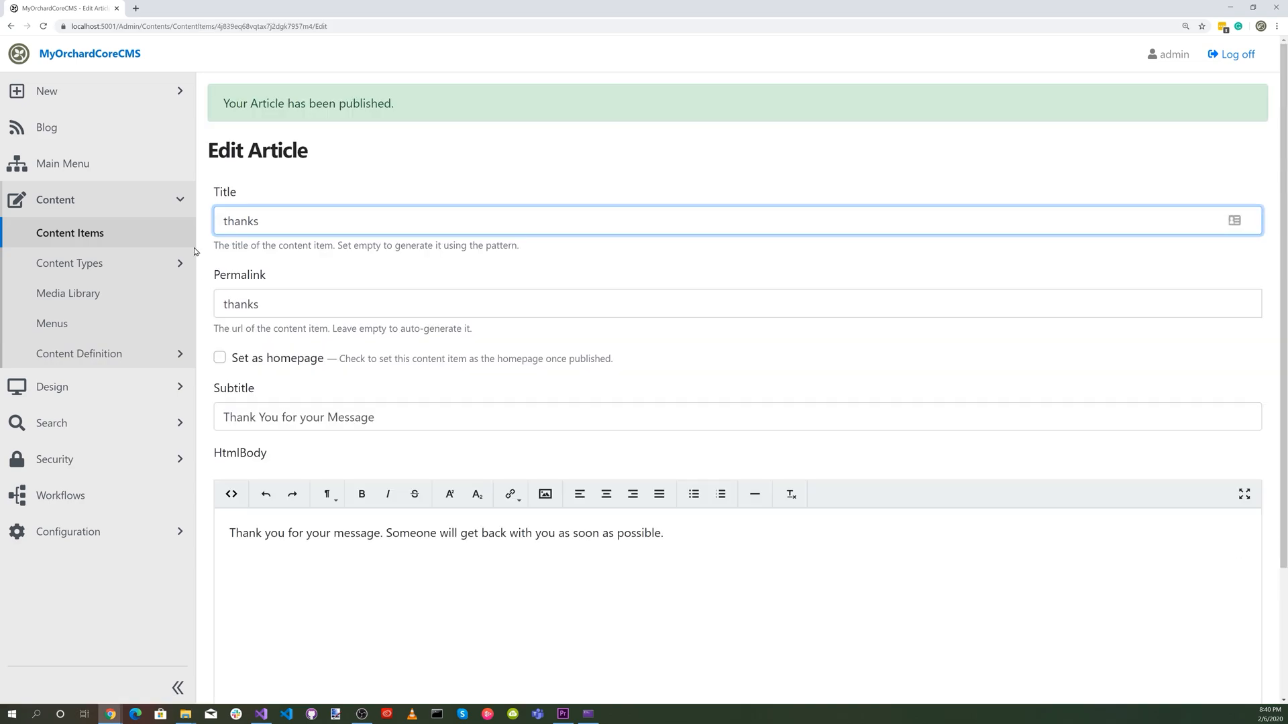
View the live site's /thanks page and its Contact page.
click(92, 51)
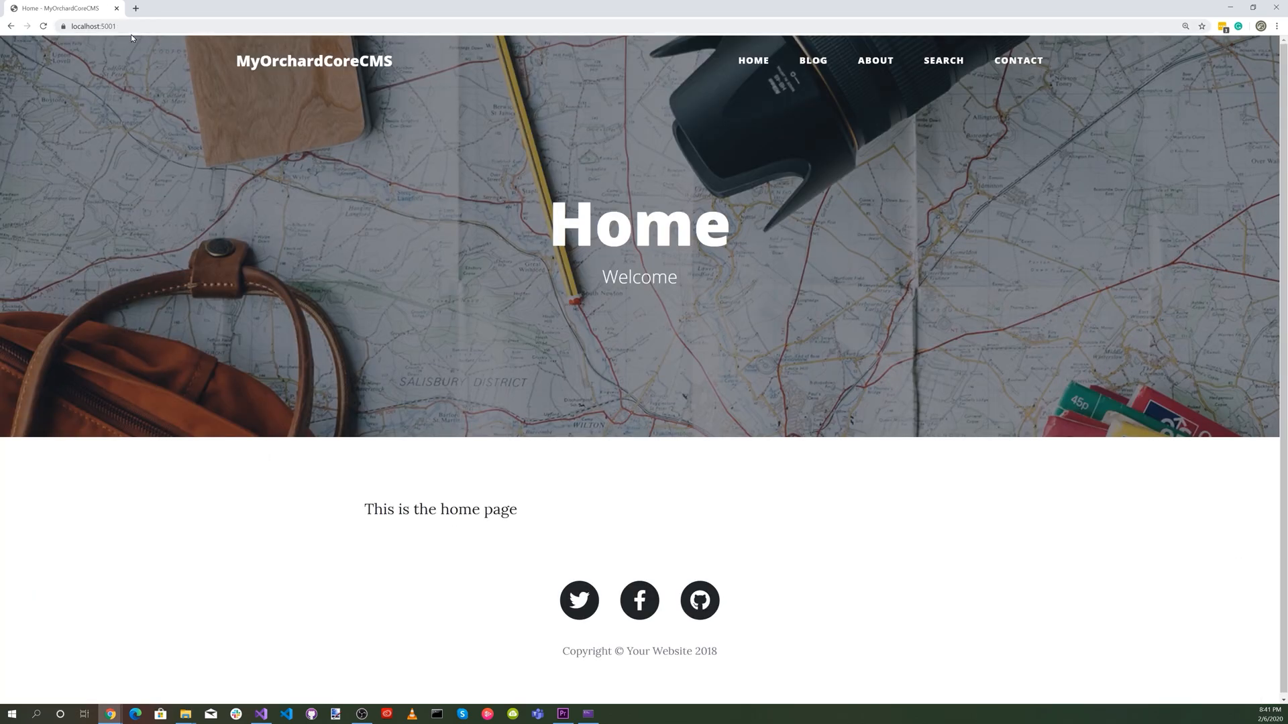
click(134, 26)
click(150, 26)
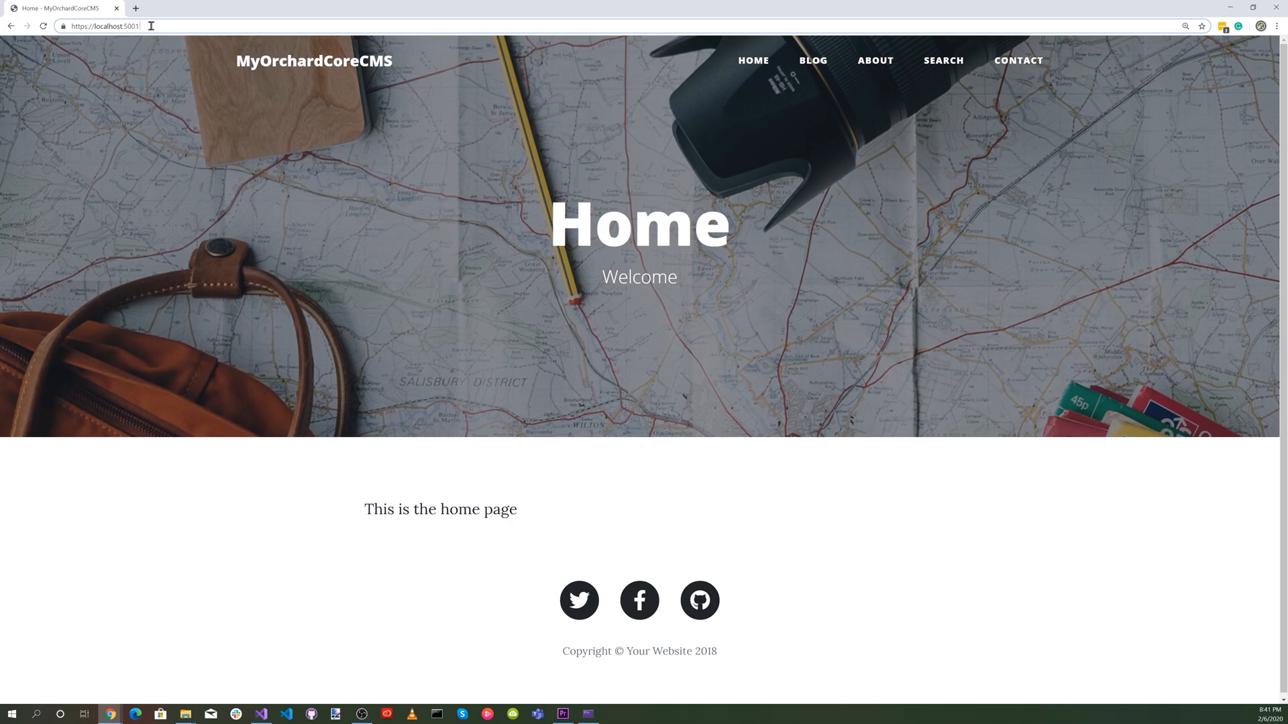
text(/thanks)
key(Return)
scroll(679, 318, down, 1)
scroll(679, 317, up, 1)
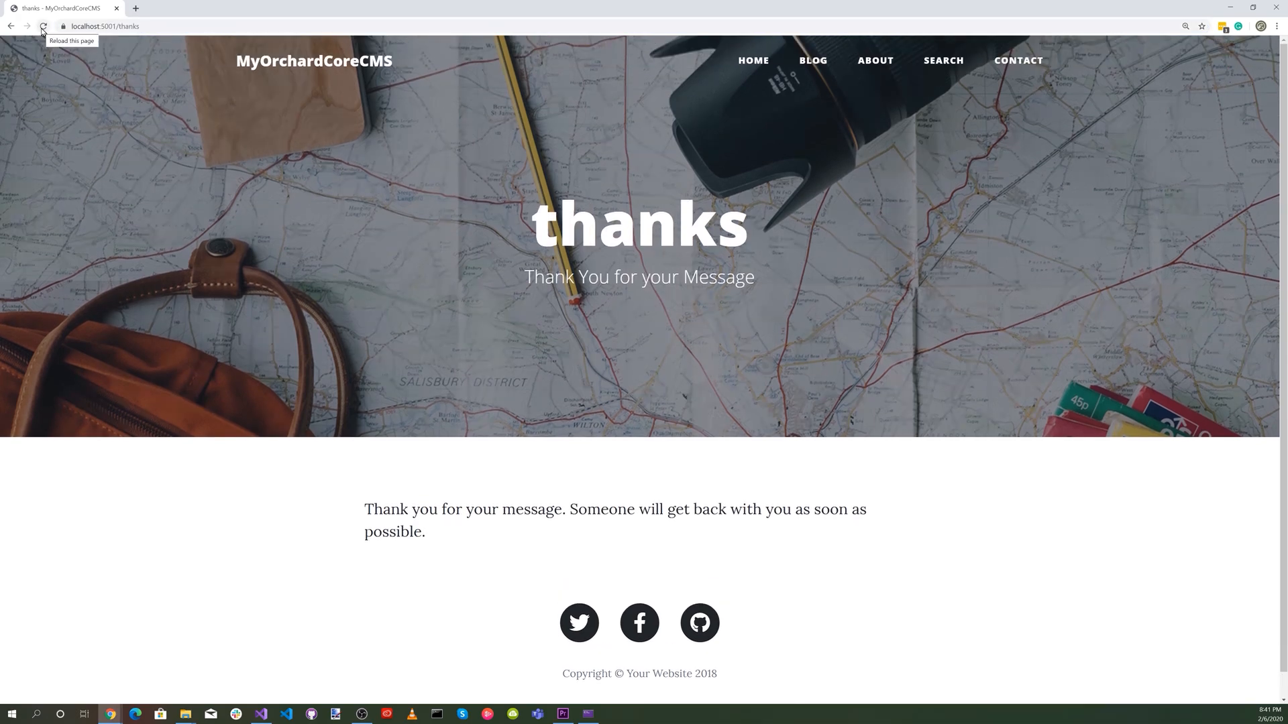
click(1016, 61)
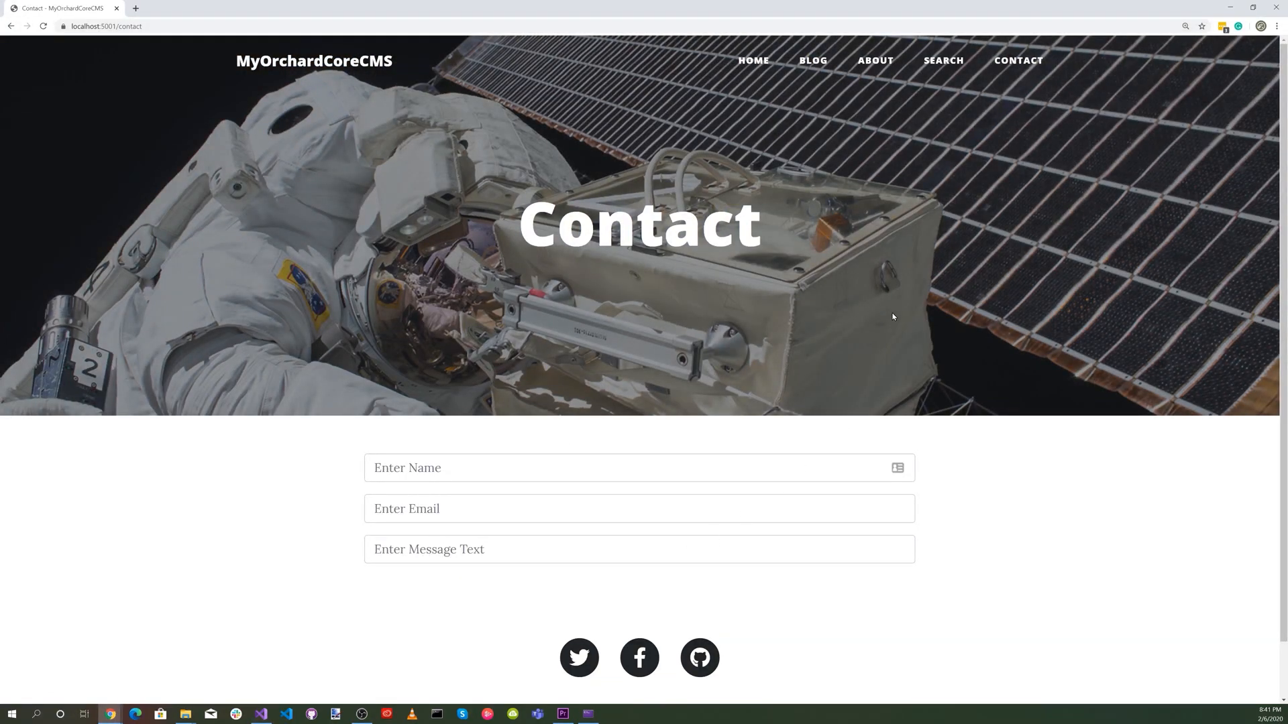
Return to the /admin dashboard and open the Contact page from the content items for editing.
click(199, 28)
key(BackSpace)
key(BackSpace)
key(BackSpace)
key(BackSpace)
key(BackSpace)
key(BackSpace)
key(BackSpace)
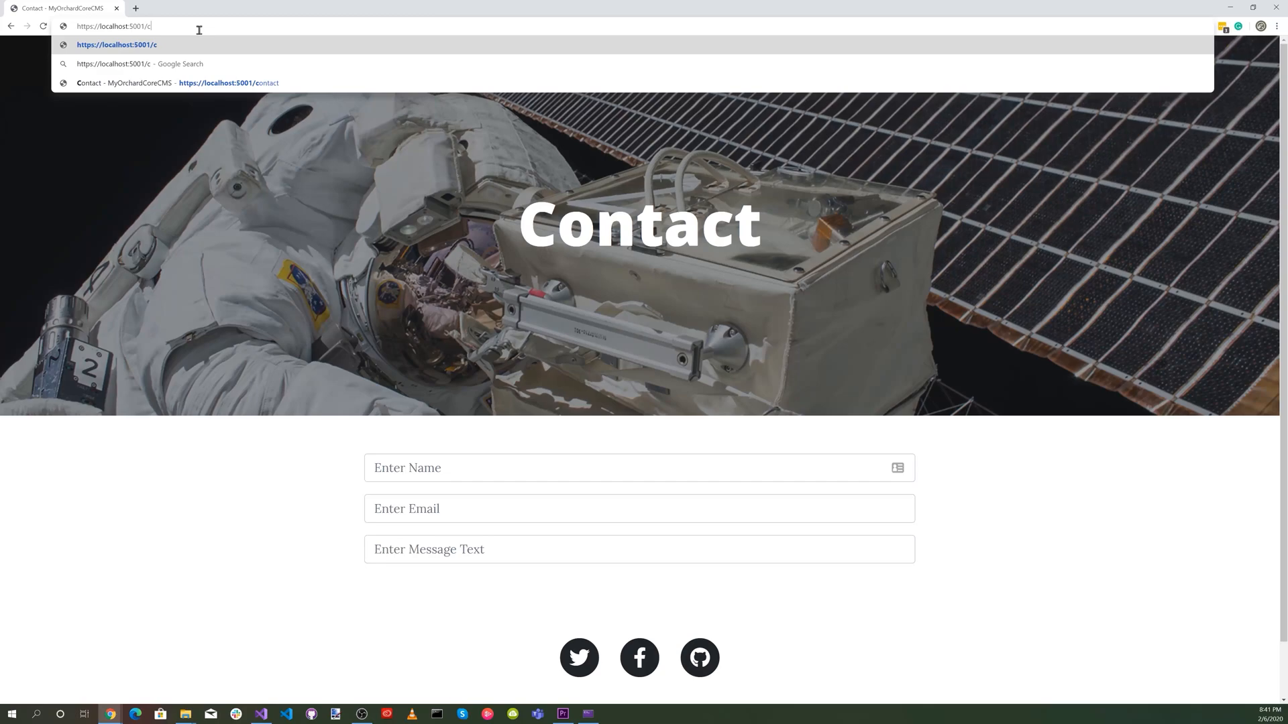
text(admin)
key(Return)
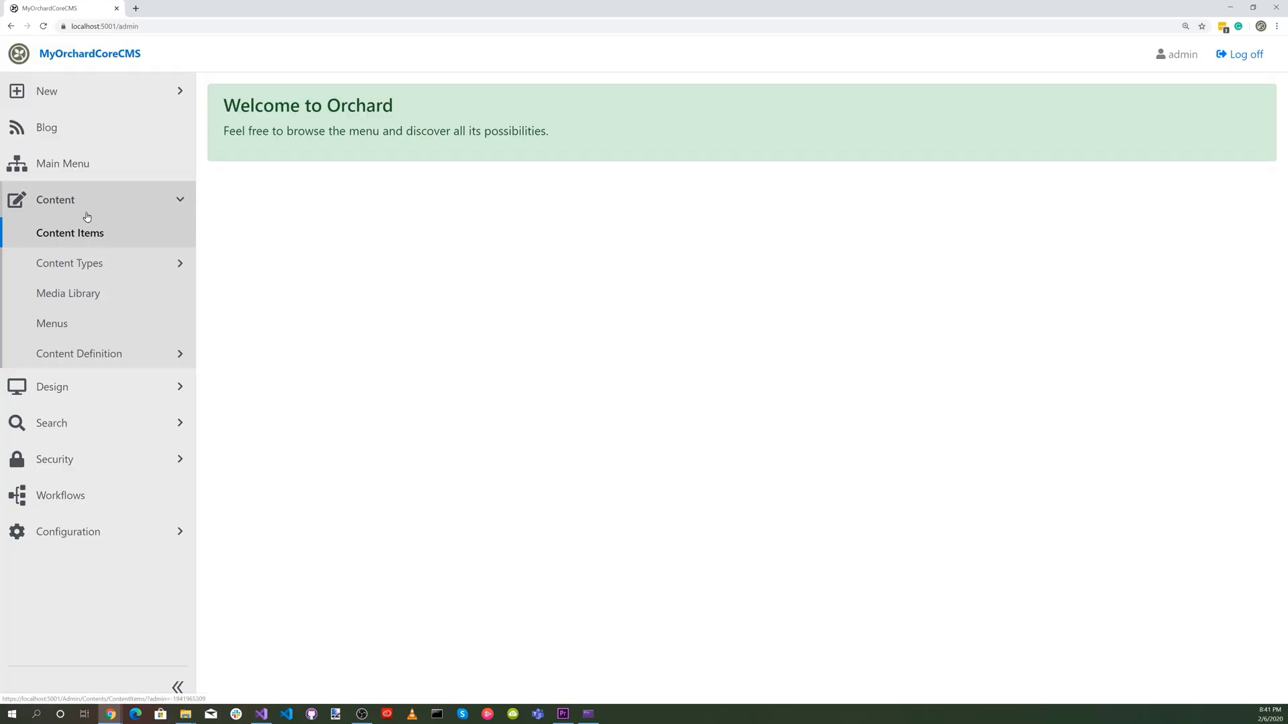
click(82, 233)
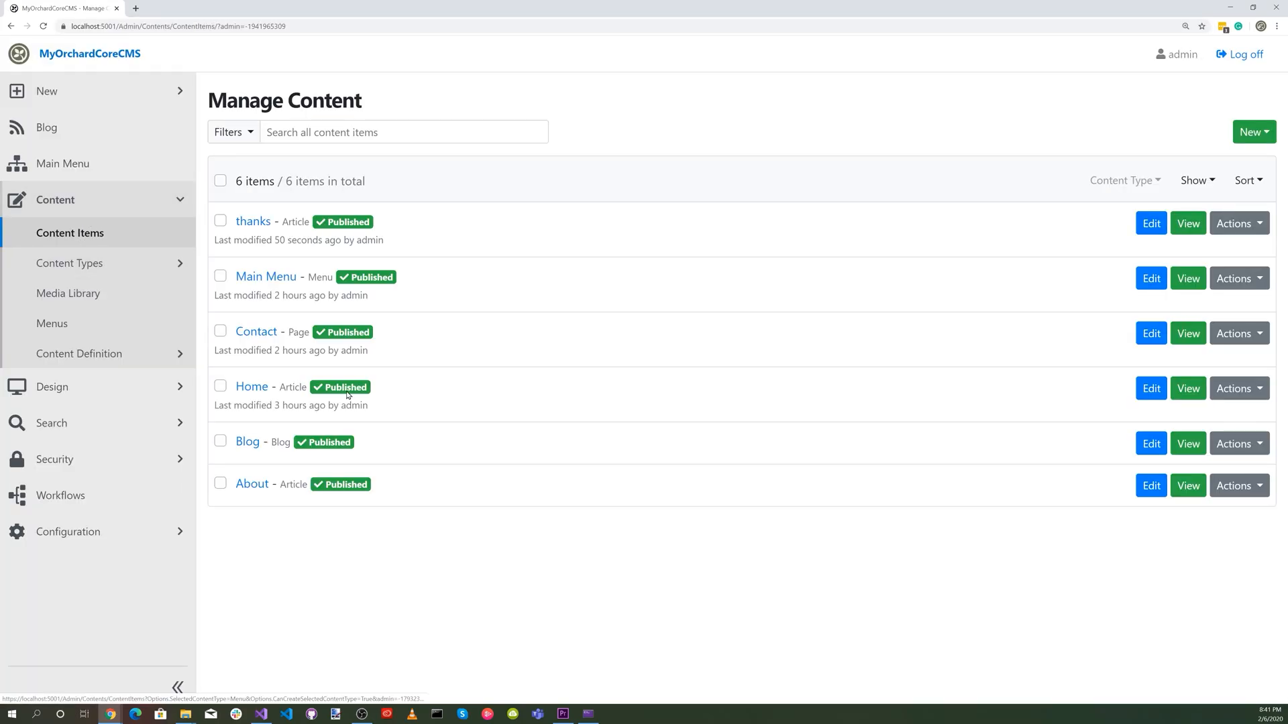
click(1151, 334)
Expand the Contact Form widget and add a button widget inside it, below Validation Summary.
mouse_move(459, 350)
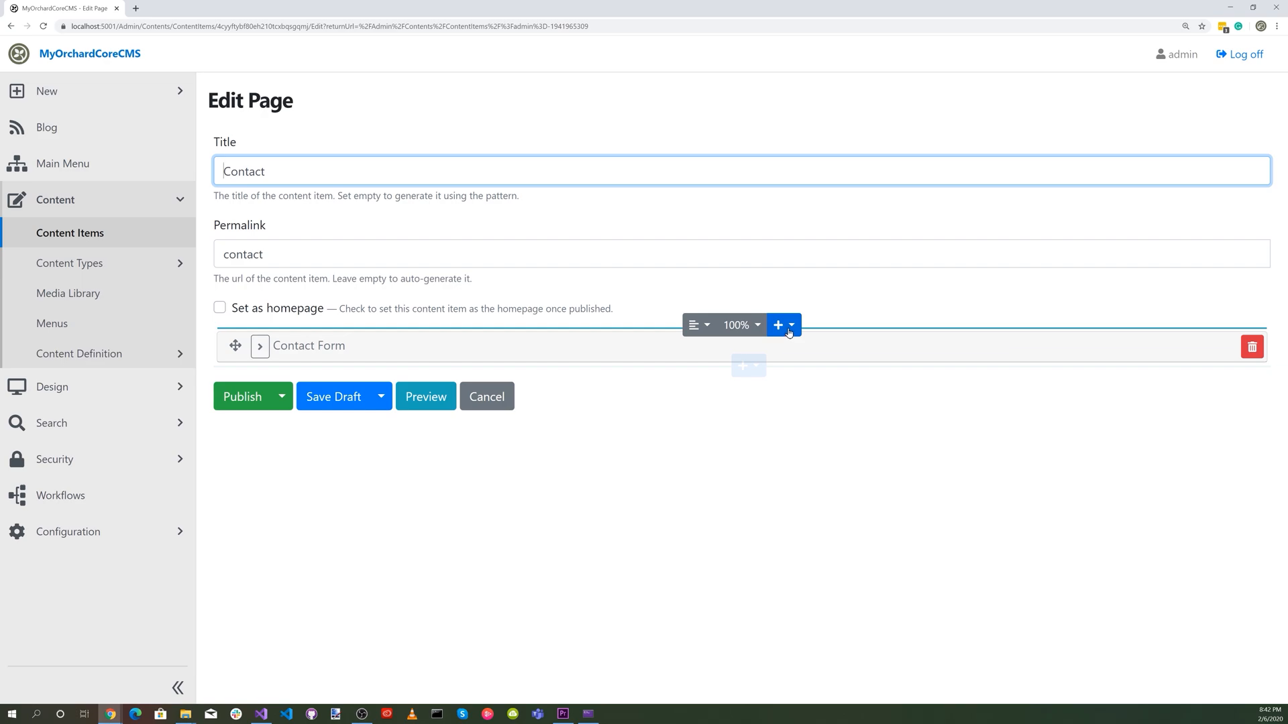
click(260, 346)
scroll(597, 436, down, 2)
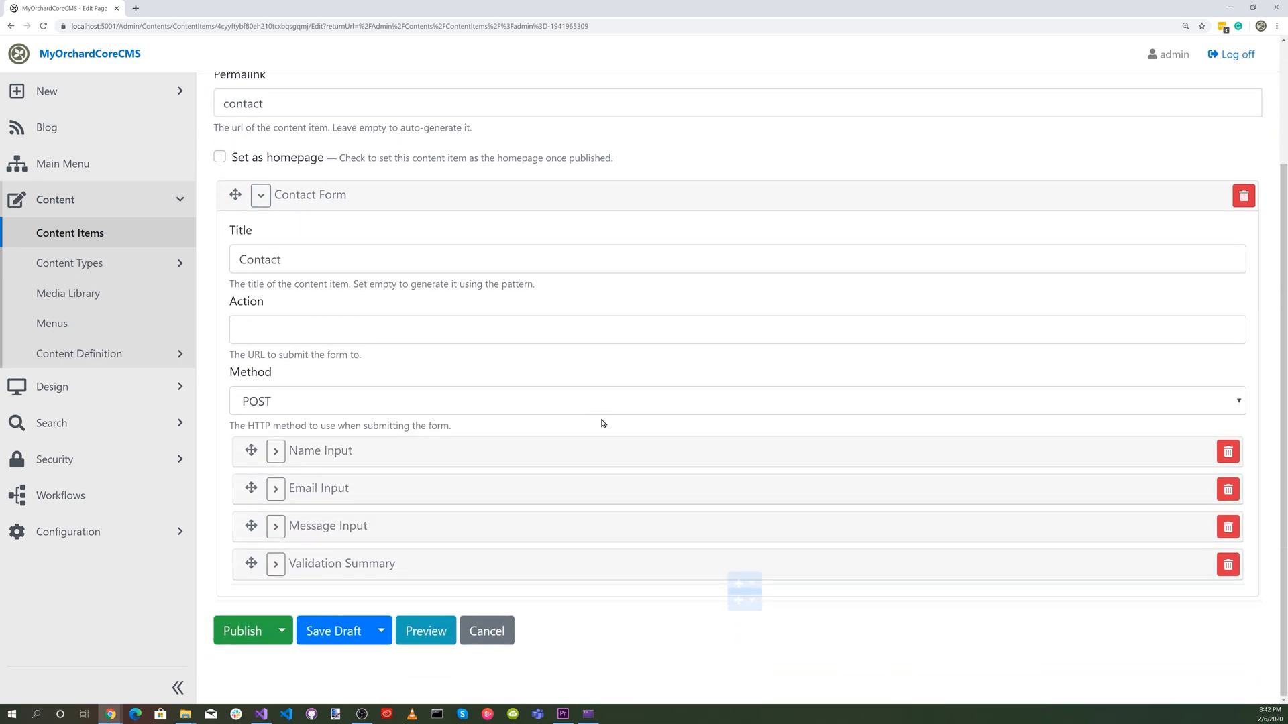
click(754, 585)
click(764, 511)
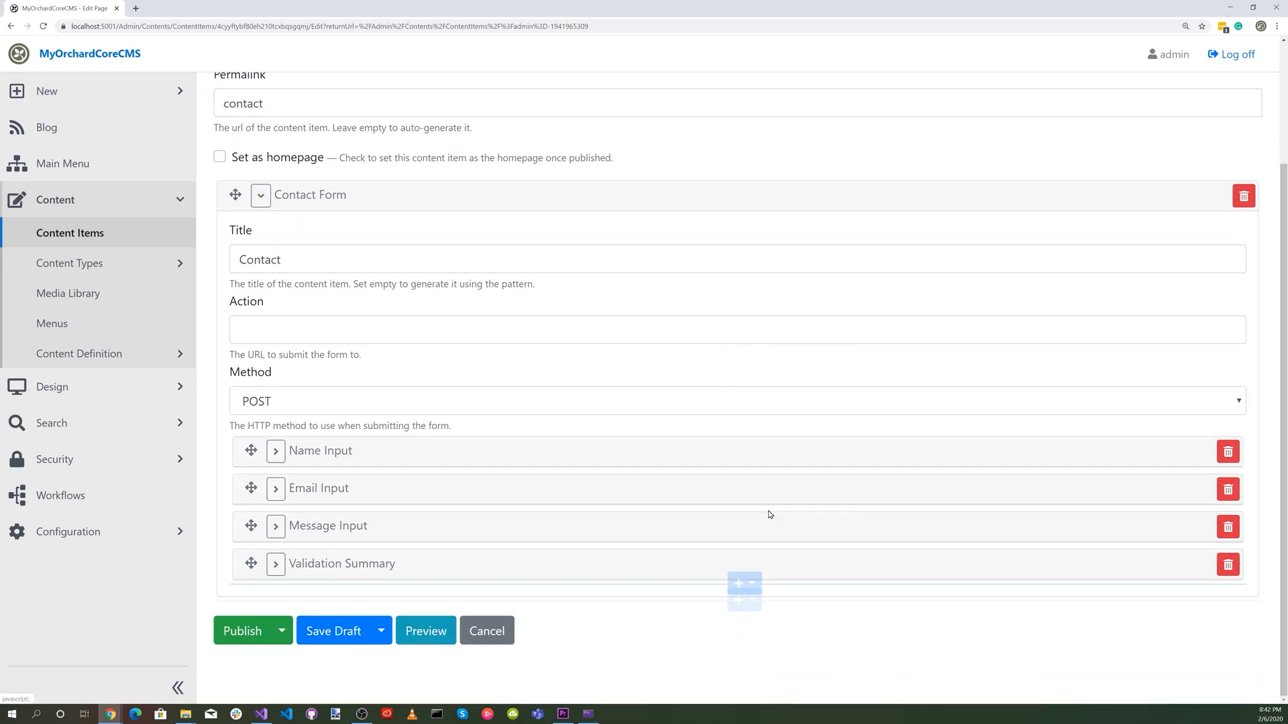
scroll(287, 412, down, 4)
Set both the new button's name and its text to "Submit", and publish the Contact page.
click(287, 411)
text(Submit)
click(280, 558)
text(Submit)
scroll(458, 486, down, 2)
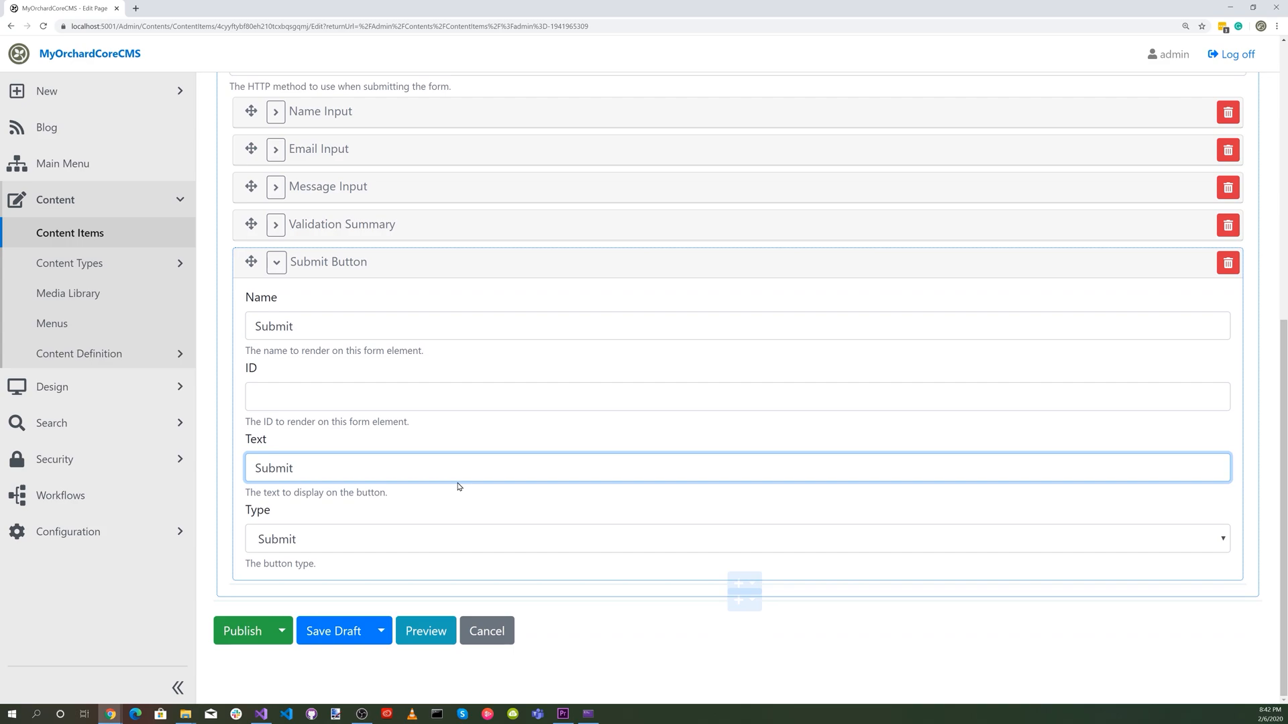
click(248, 636)
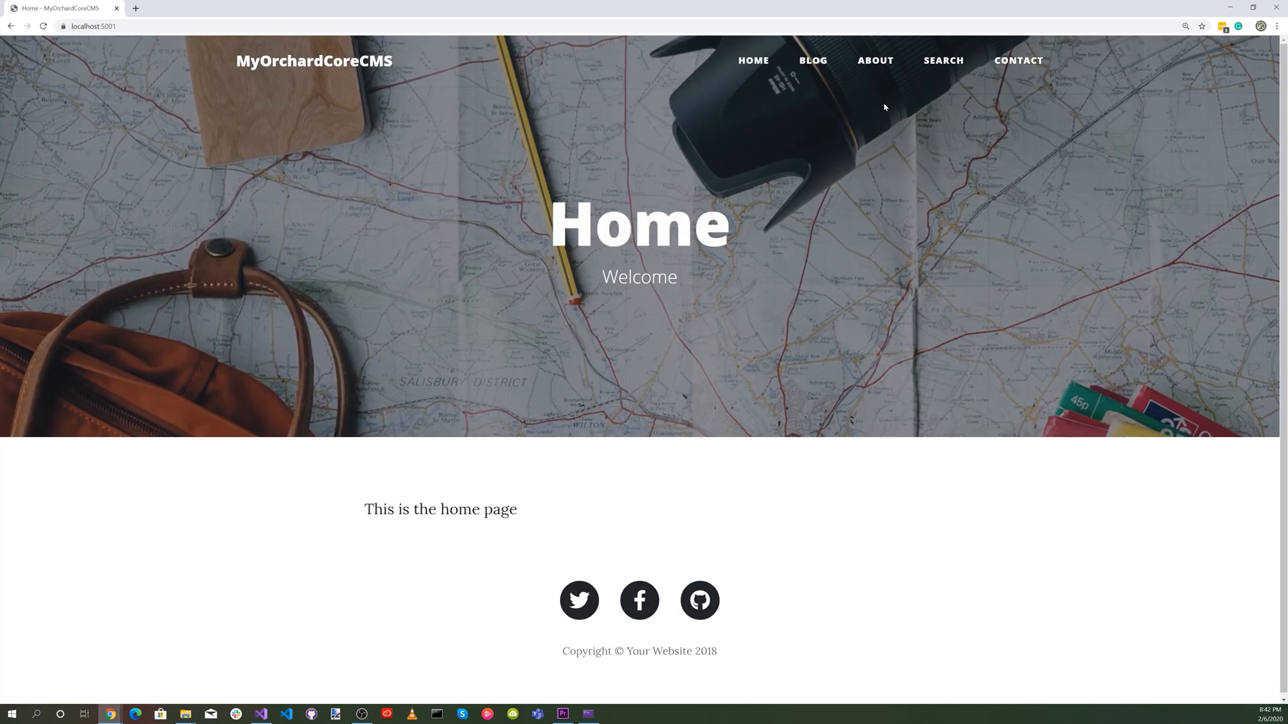
Check the form and its submit button on the live Contact page.
click(1018, 60)
scroll(382, 552, down, 2)
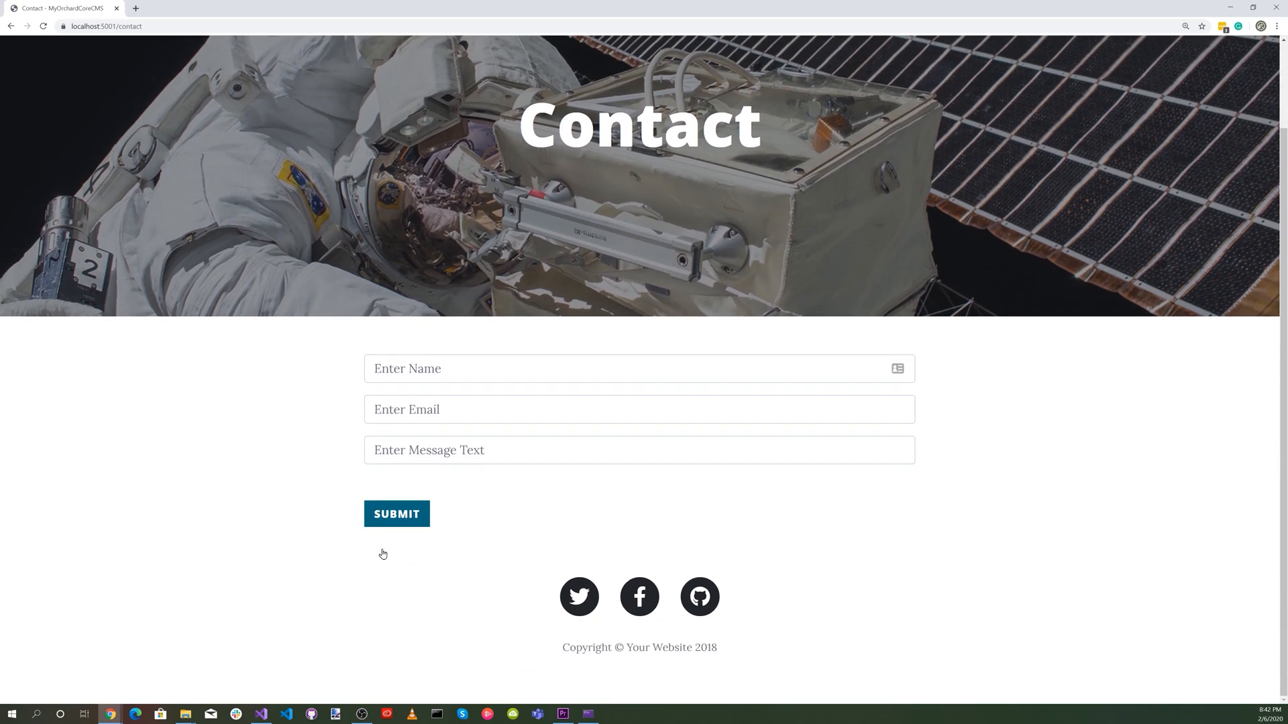
scroll(382, 552, up, 2)
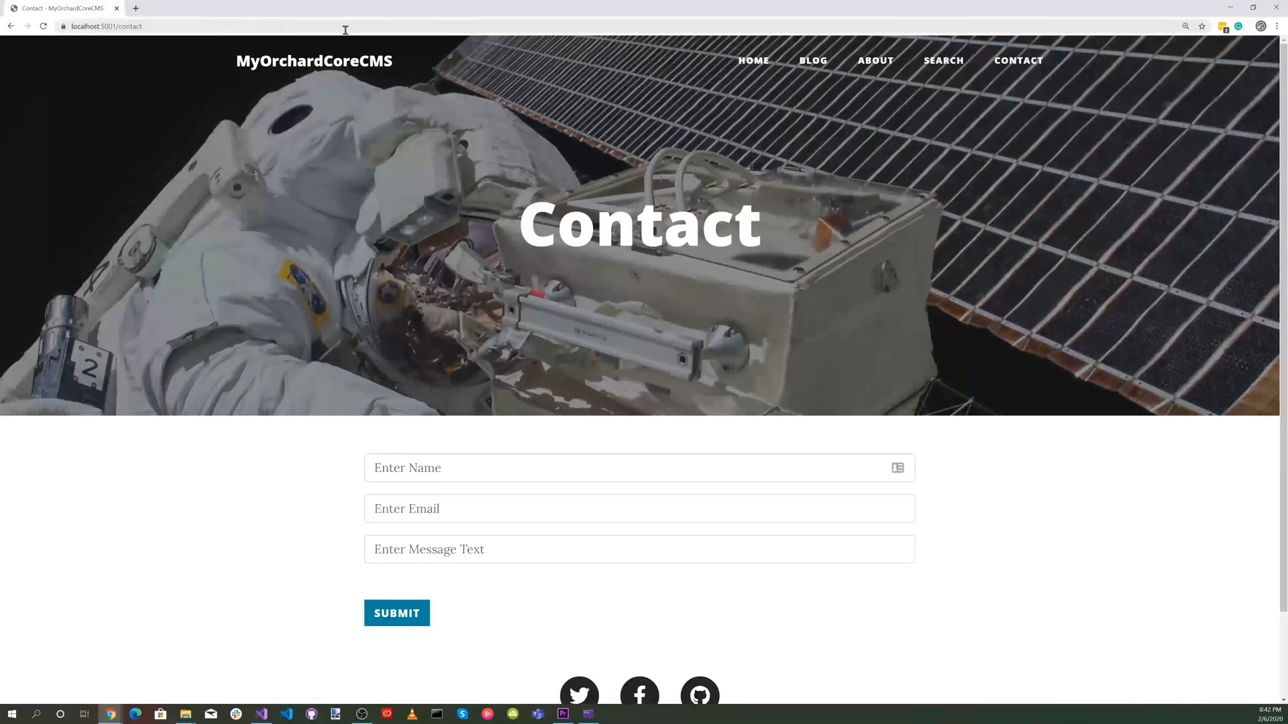
Return to the /admin dashboard and open the Contact workflow for editing.
double_click(193, 31)
key(BackSpace)
text(ad)
key(Return)
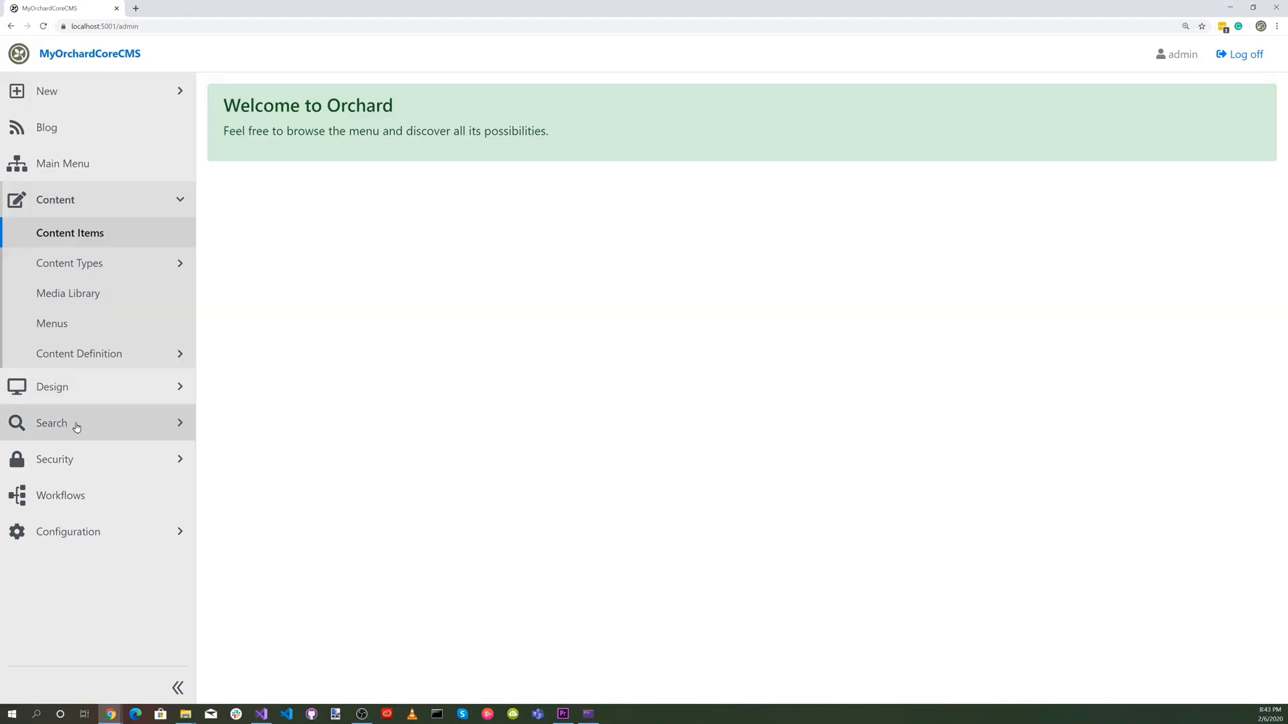
click(91, 496)
click(254, 223)
Regenerate the workflow URL of the Contact Form Submitted event and save the event.
mouse_move(292, 272)
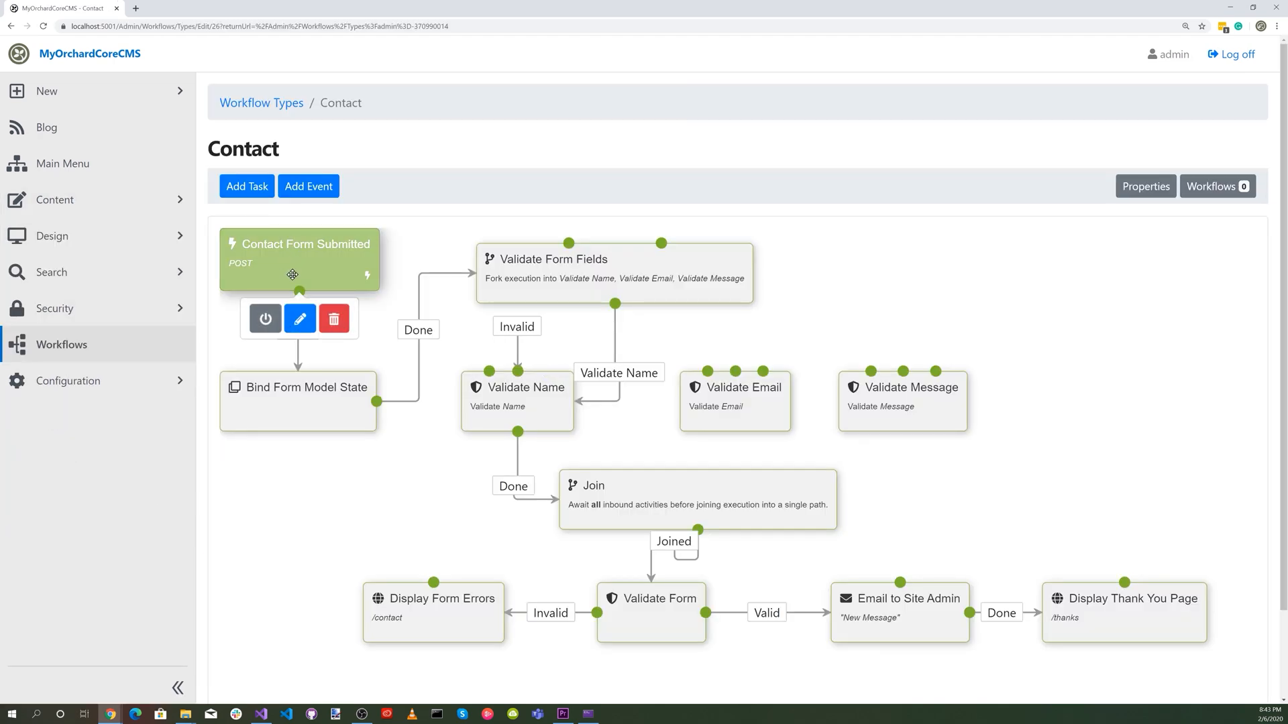
click(300, 318)
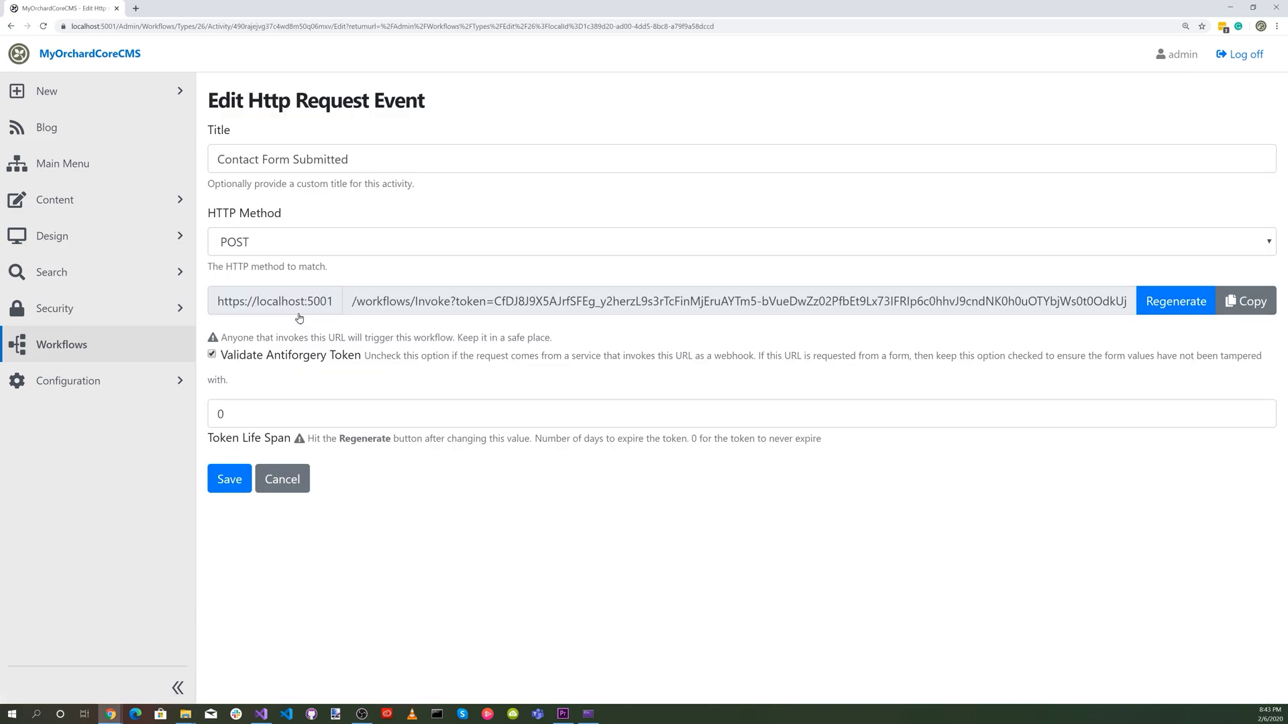
click(1184, 303)
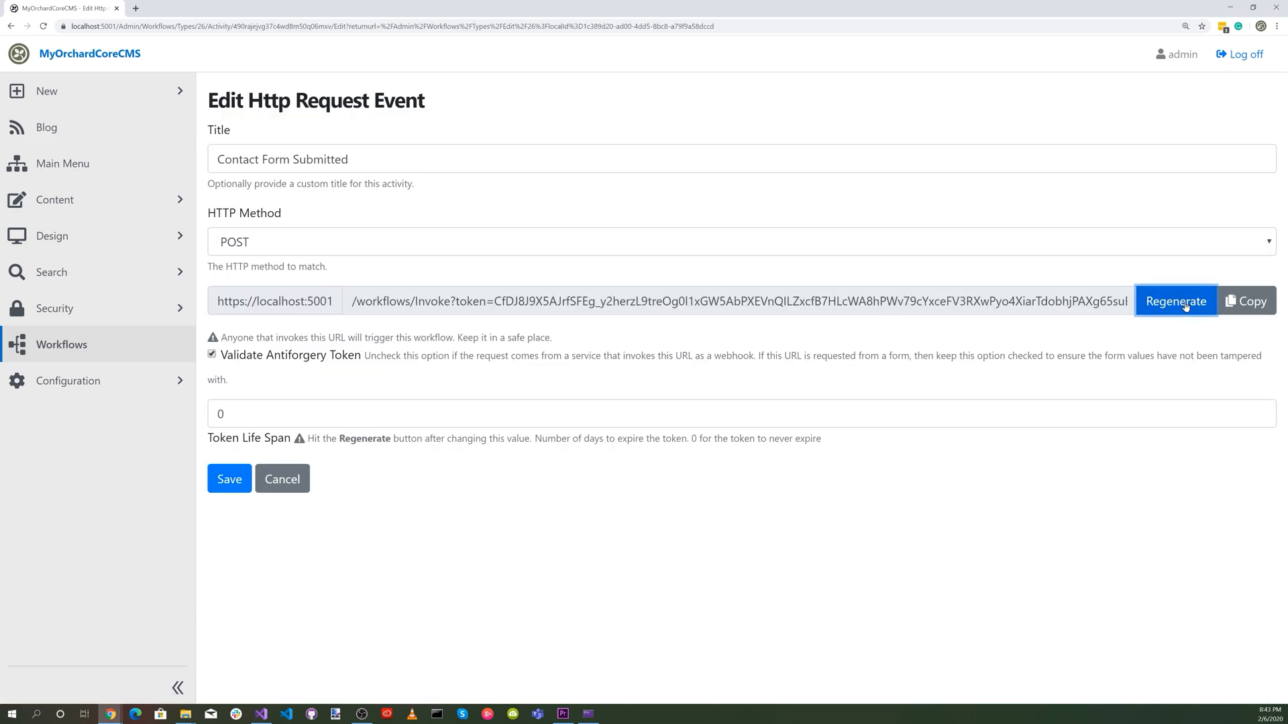
click(230, 480)
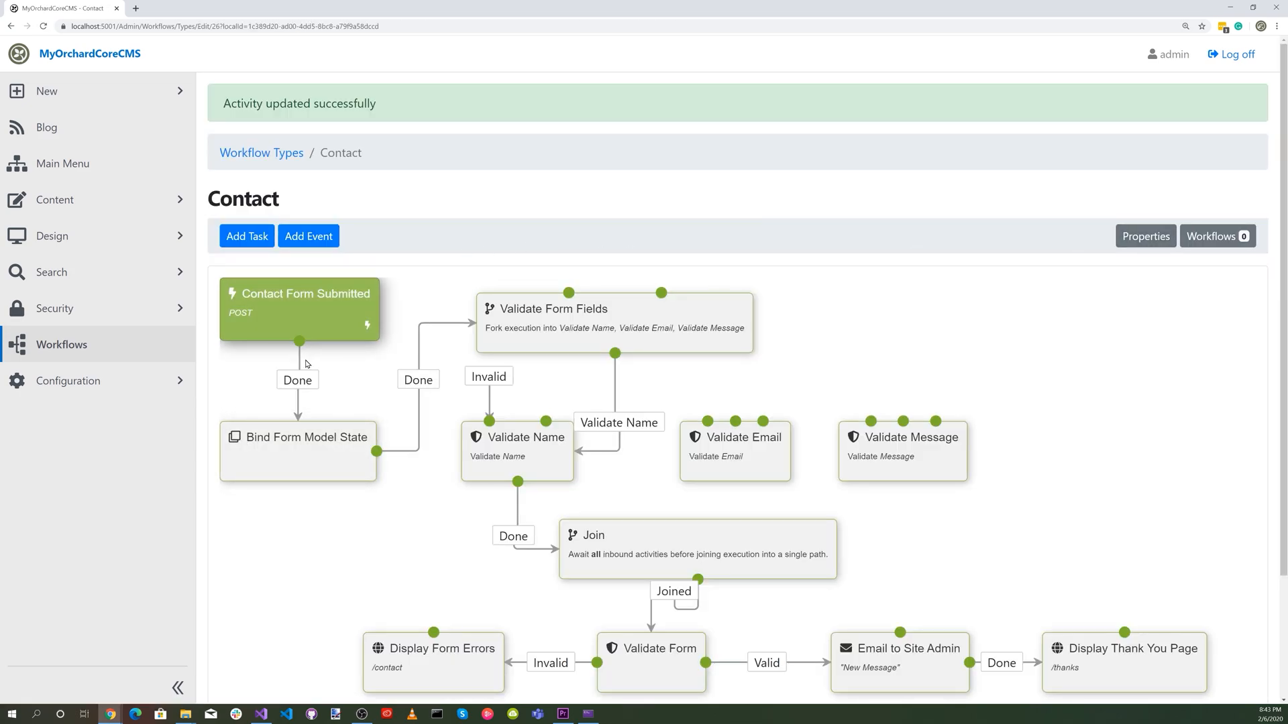
Reopen the Contact Form Submitted event and copy its workflow URL.
click(309, 320)
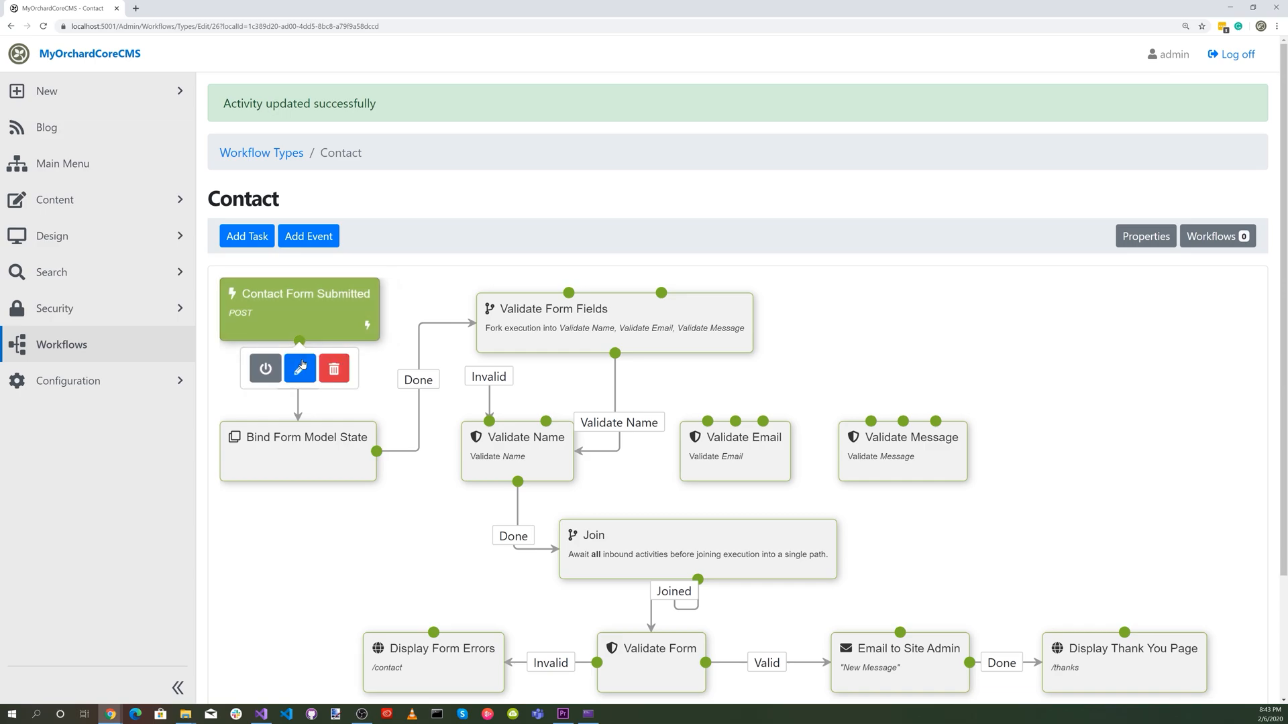
click(302, 368)
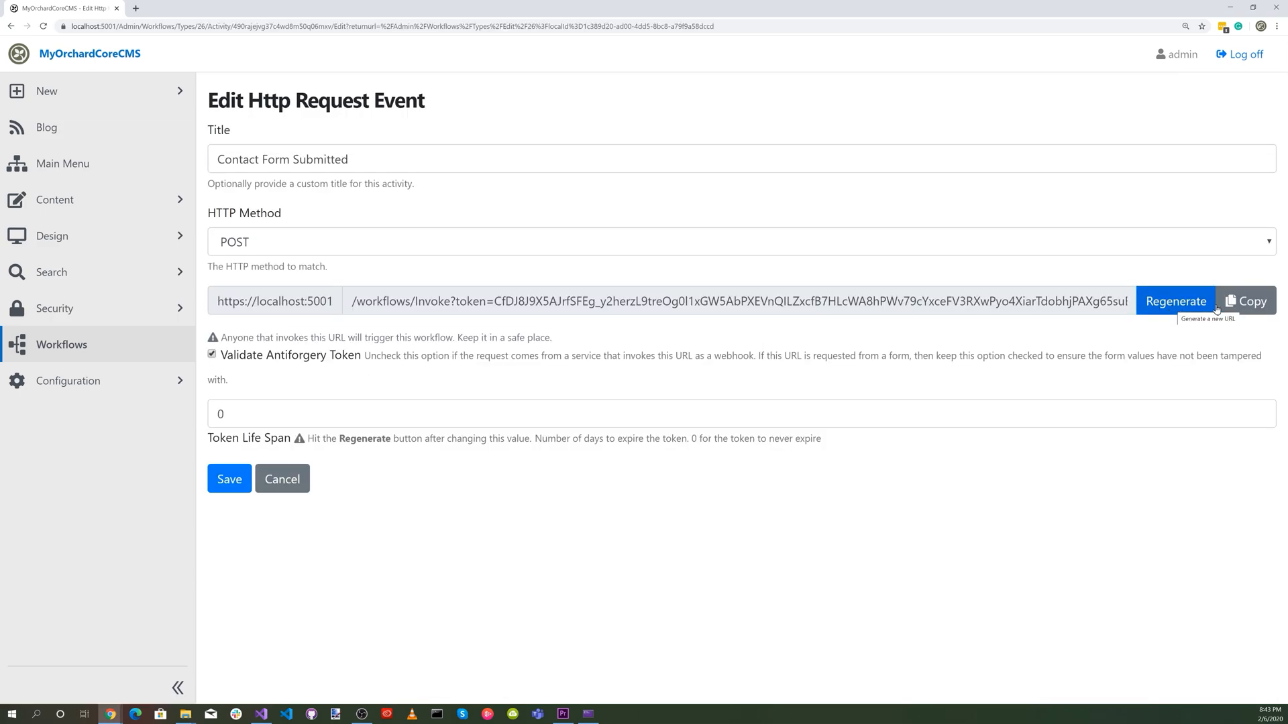
click(1249, 304)
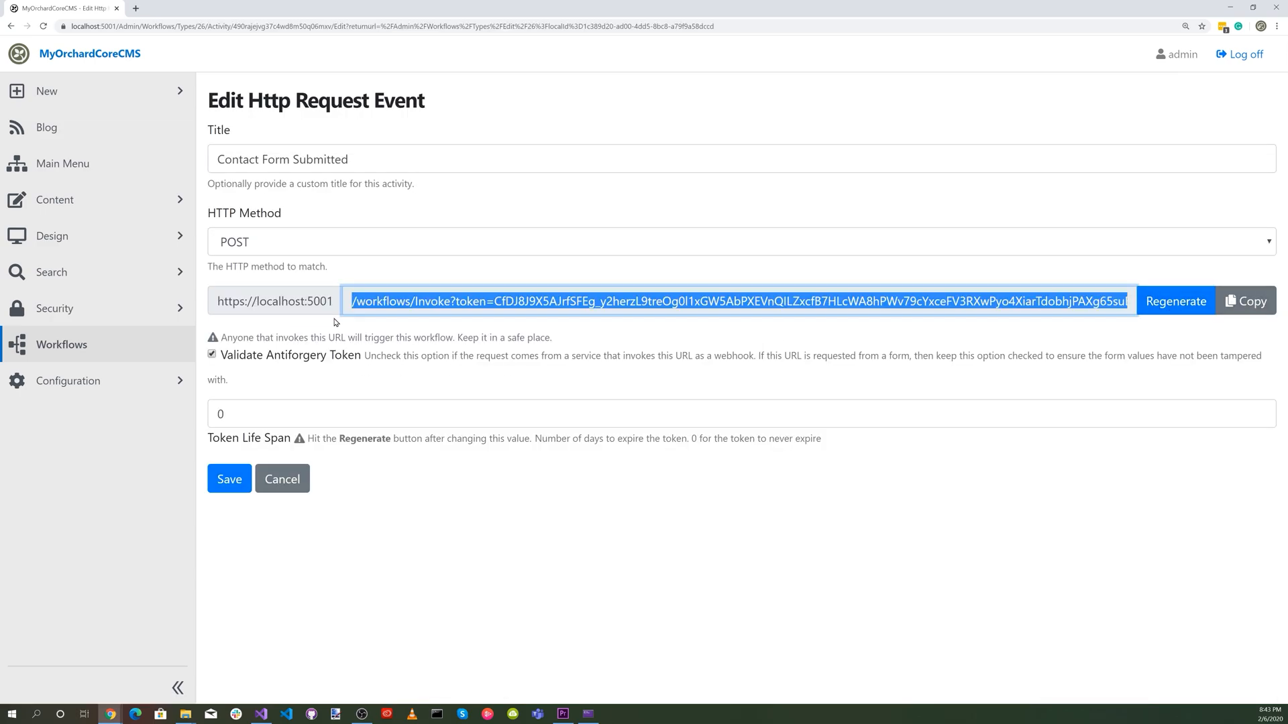
Edit the Contact page content item, paste the copied workflow URL as its Contact form's action, and publish the page.
click(53, 207)
click(80, 238)
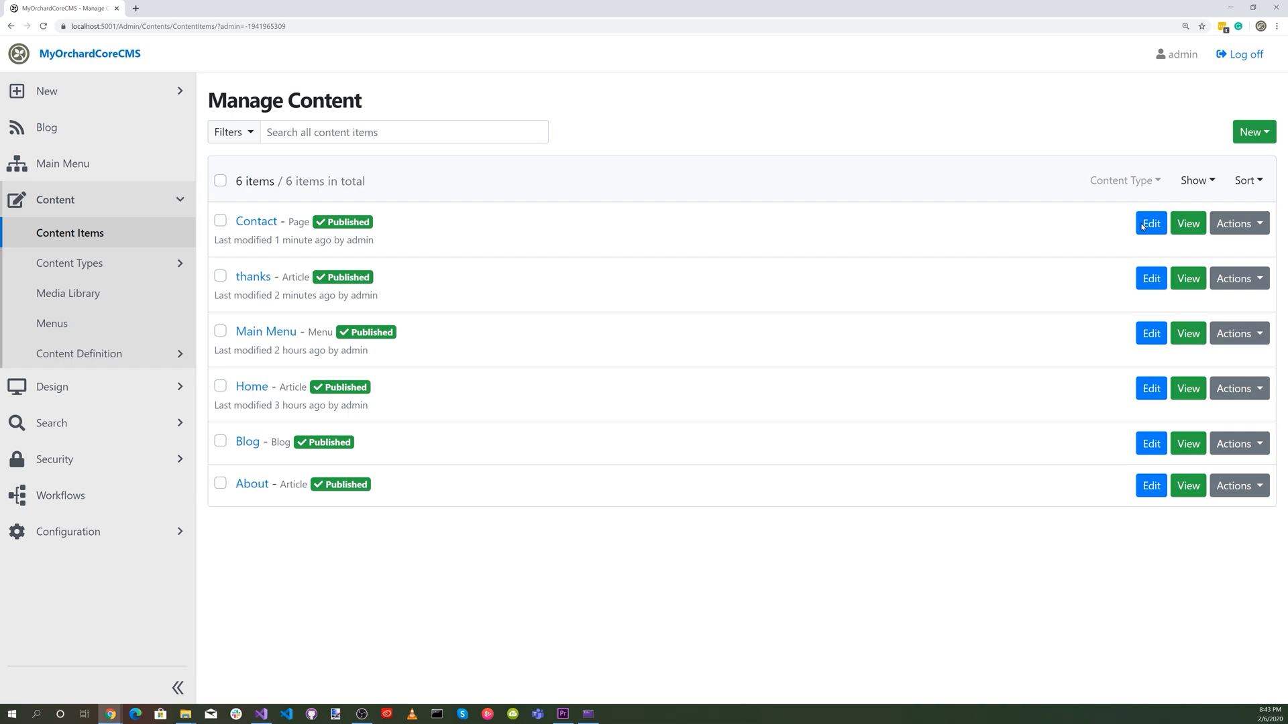
click(1151, 224)
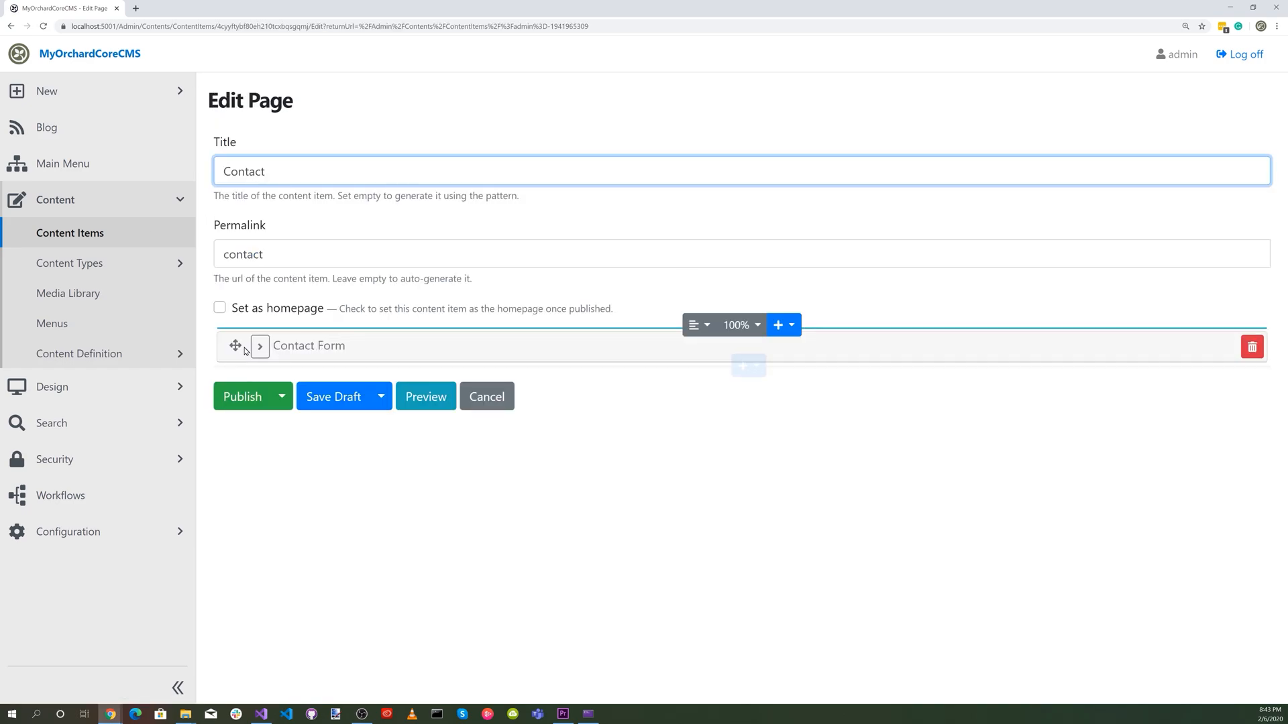
click(260, 346)
click(259, 488)
right_click(260, 481)
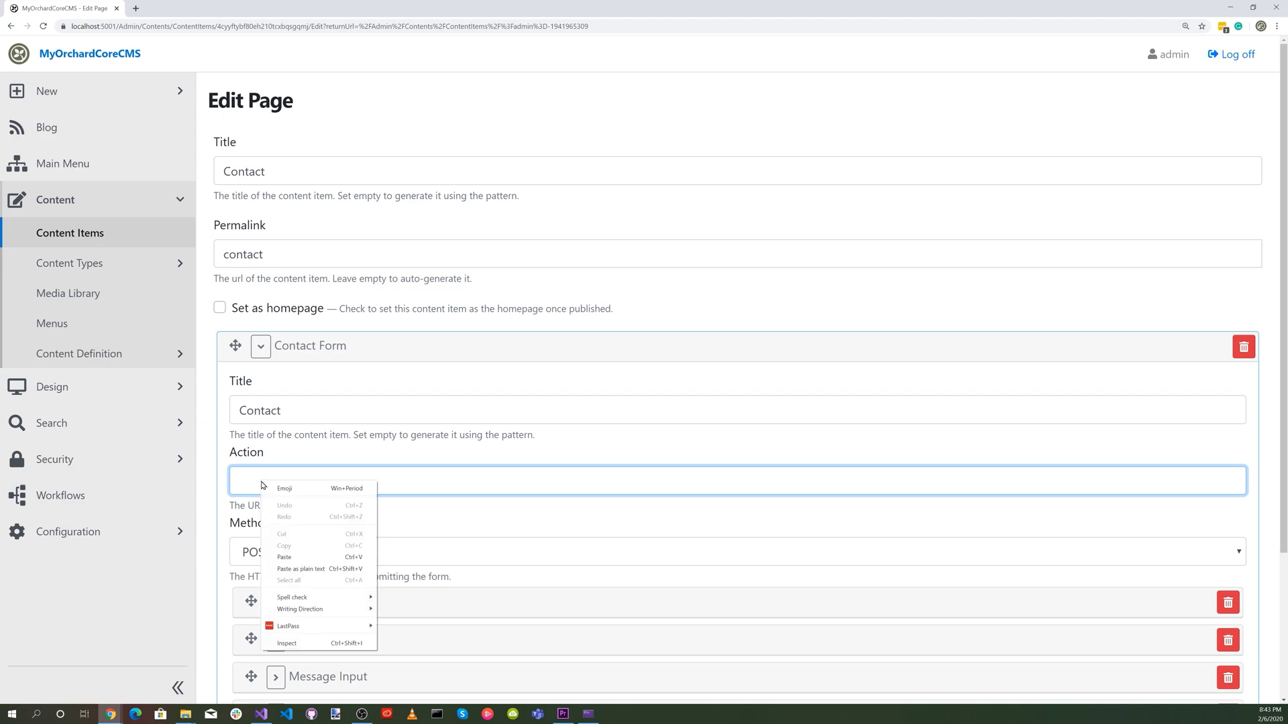
click(305, 557)
scroll(738, 537, down, 3)
click(259, 633)
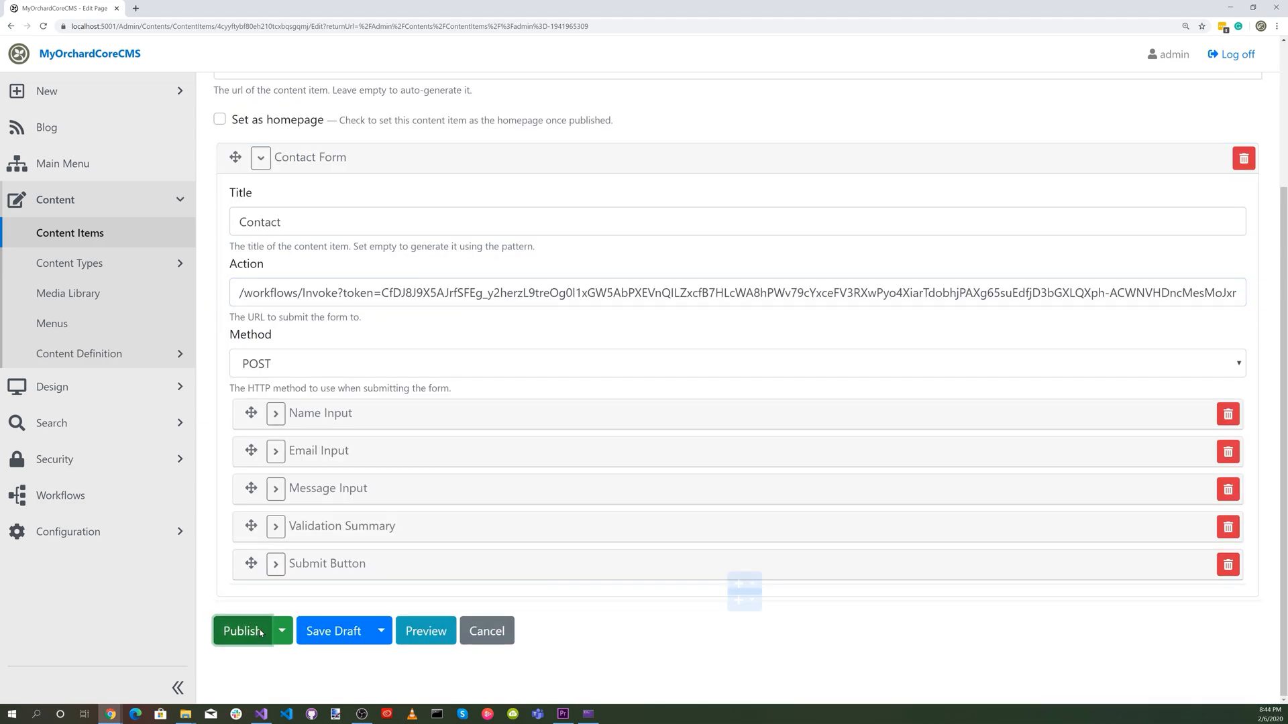
View the published Contact page on the live site.
click(20, 59)
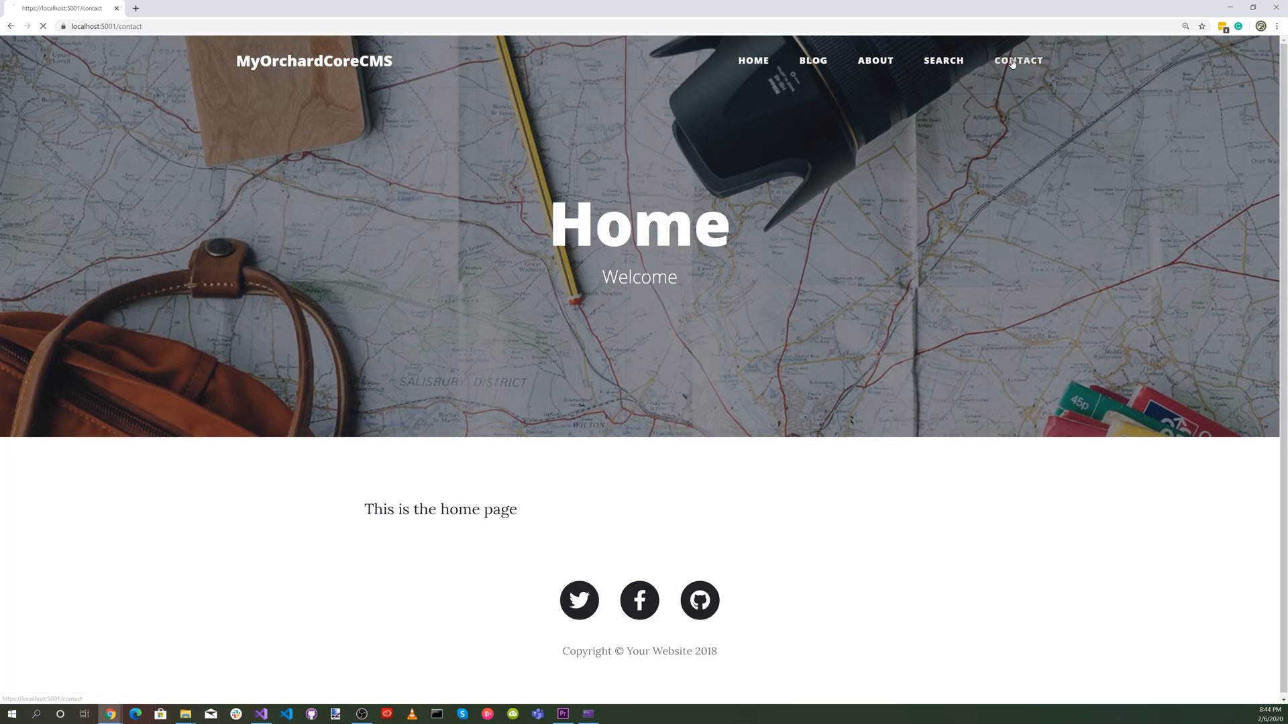
click(1017, 60)
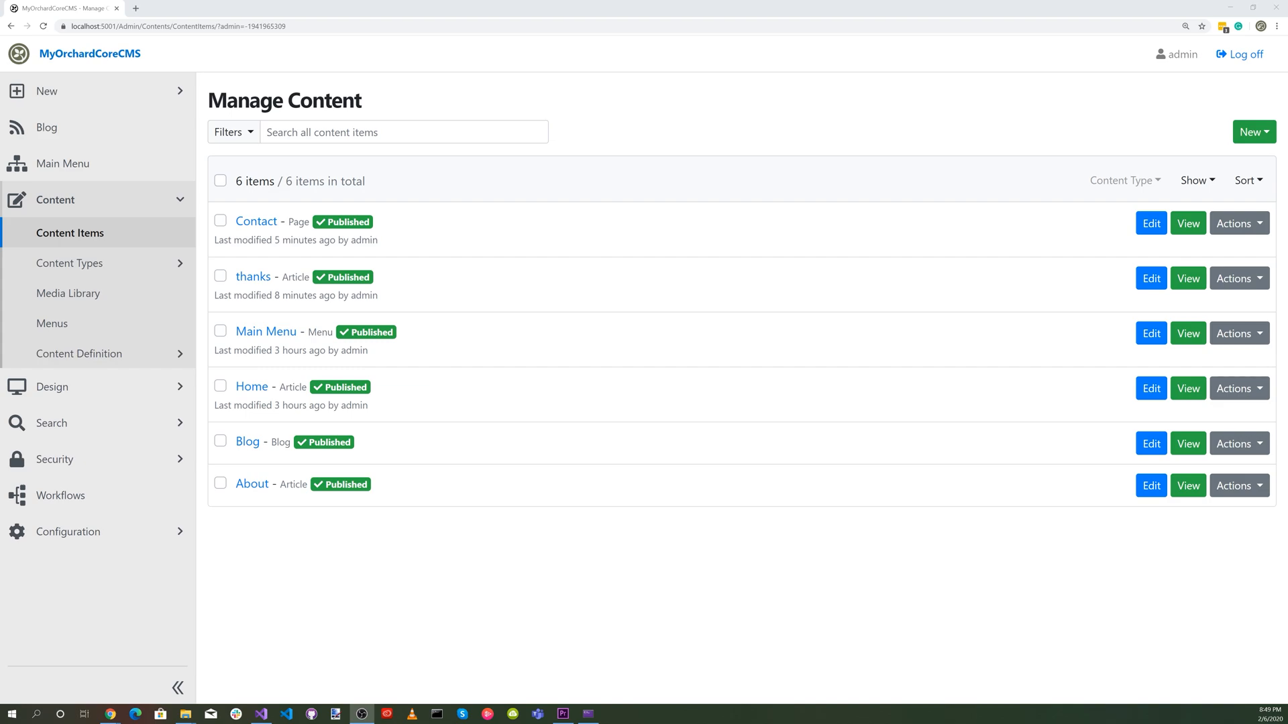
In the SMTP settings, set the port number to 587 and the encryption method to STARTTLS.
click(61, 531)
scroll(99, 601, down, 1)
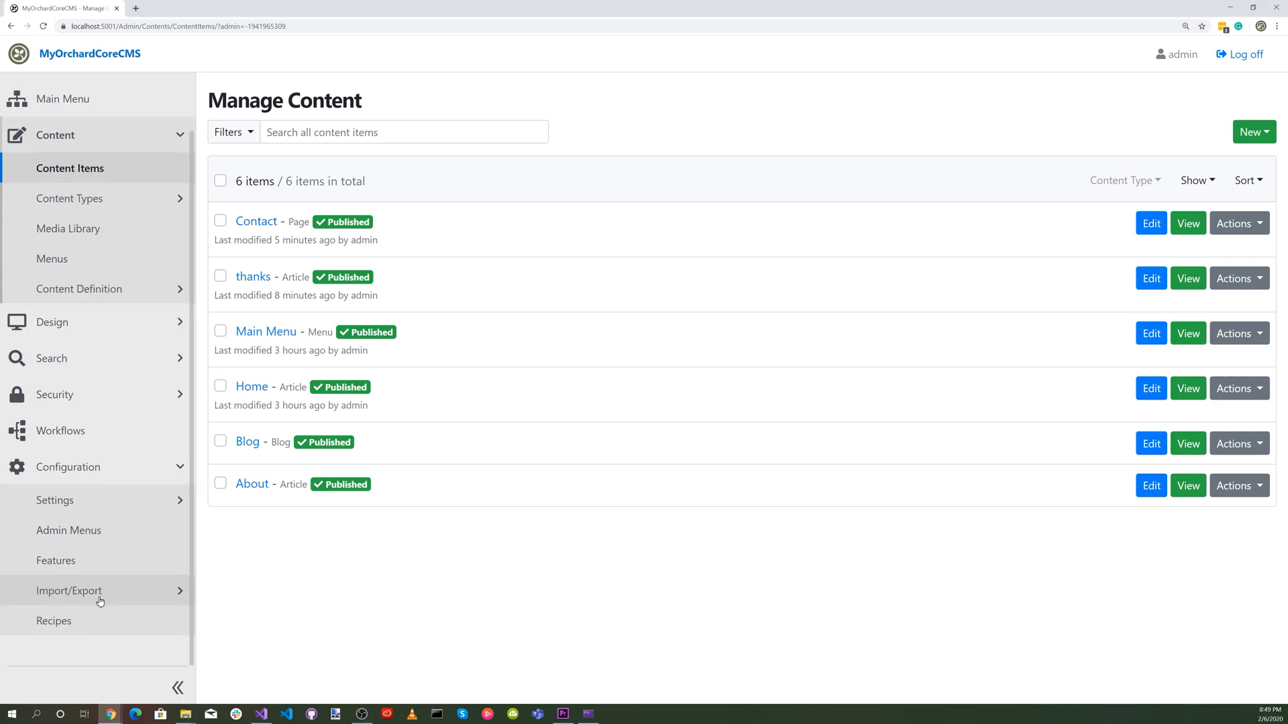
click(94, 505)
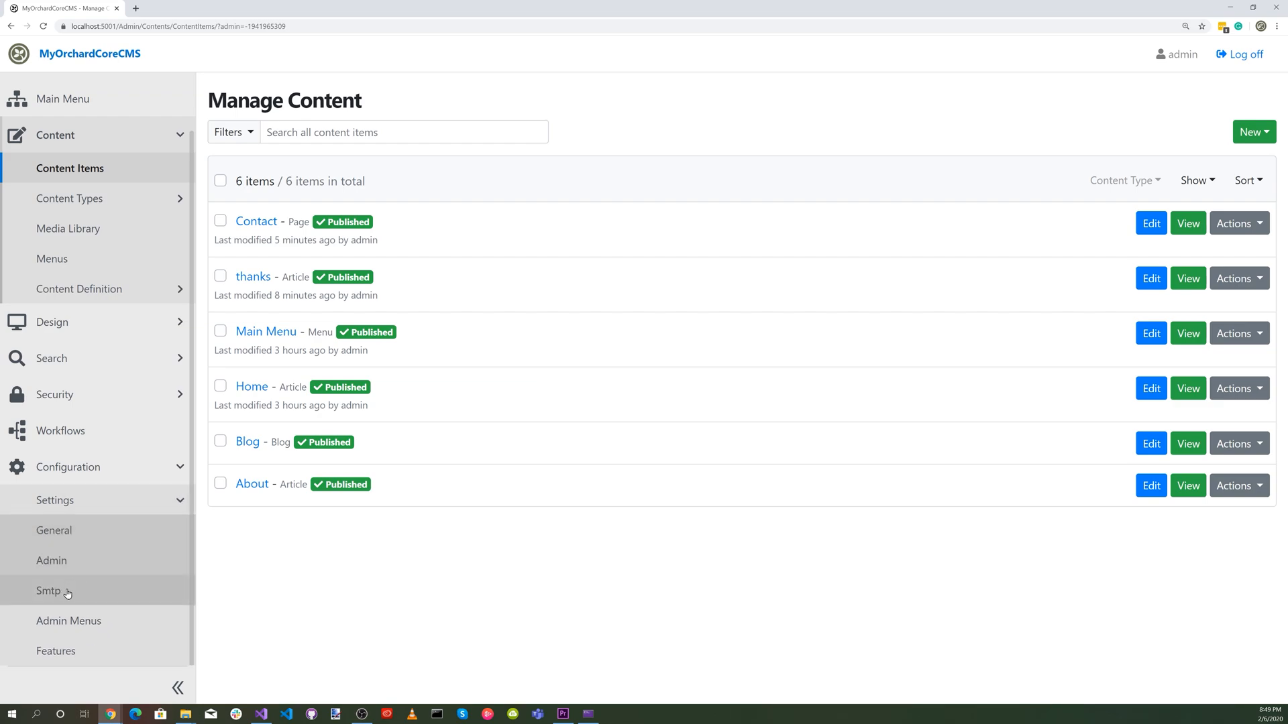
scroll(500, 485, down, 1)
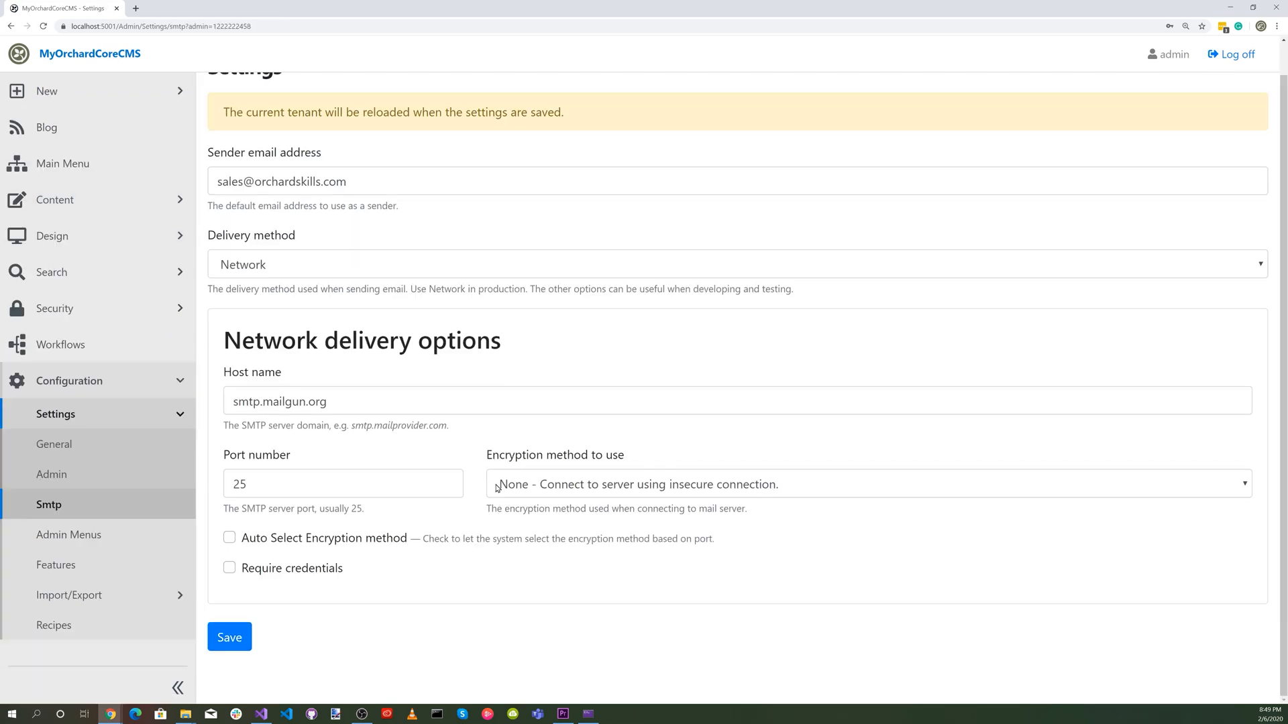
drag(404, 486, 228, 487)
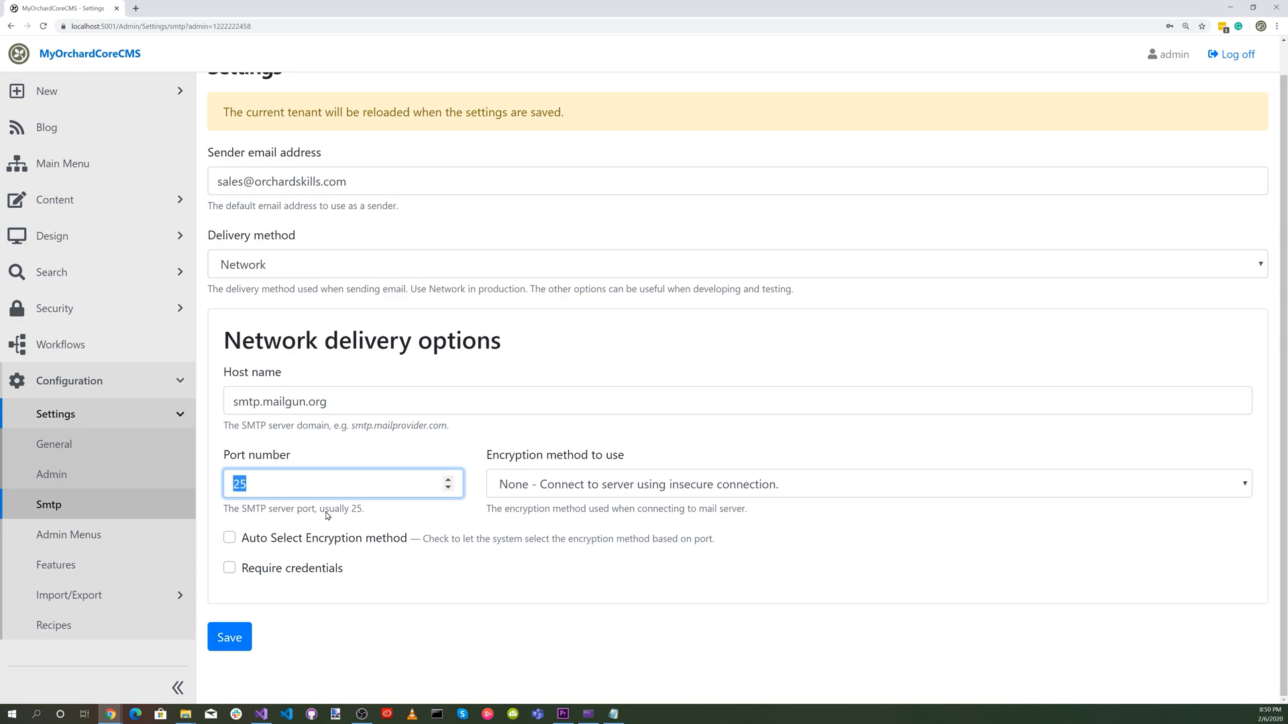
text(587)
click(664, 484)
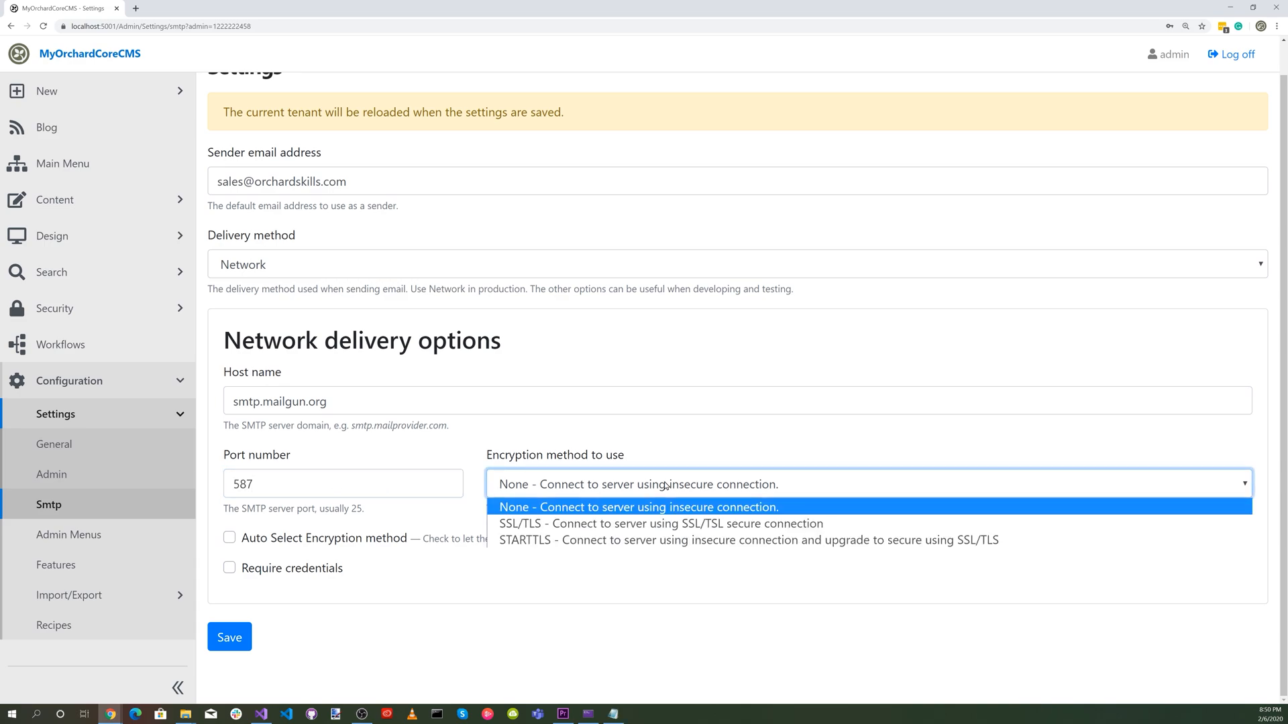
click(673, 542)
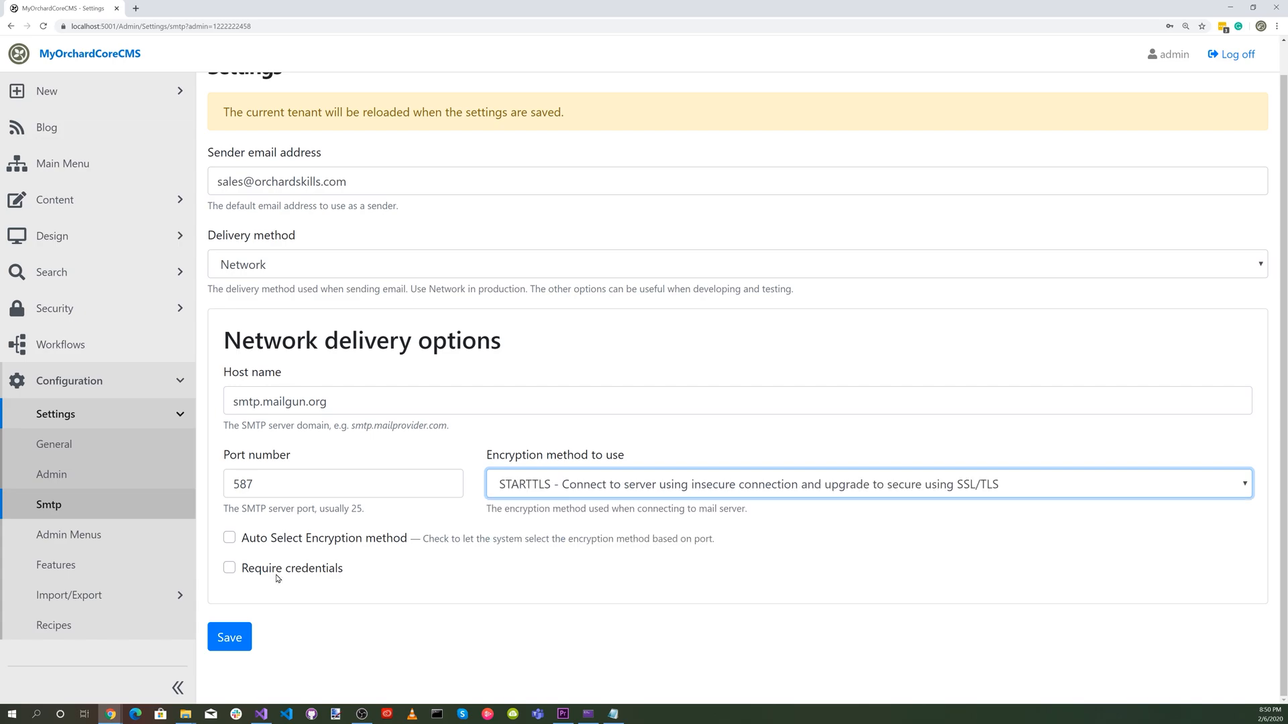
Enable Require credentials for the SMTP network delivery and save the settings.
click(230, 568)
scroll(233, 577, down, 3)
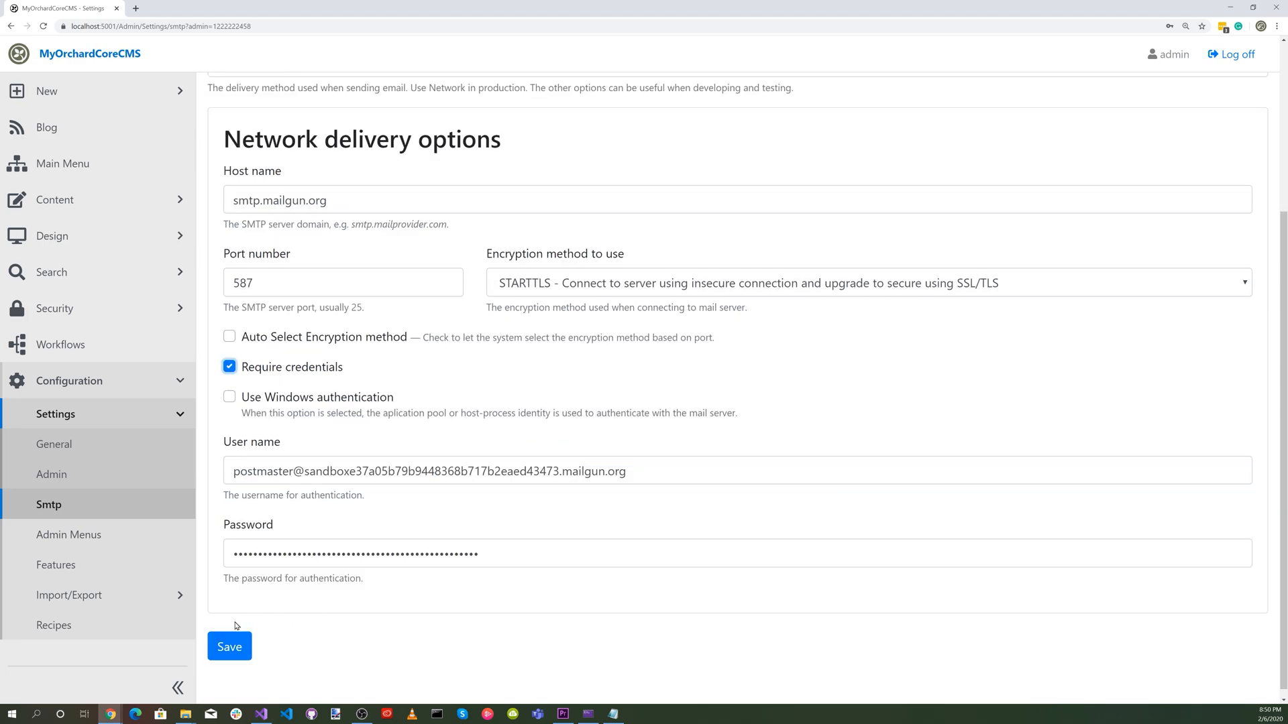
click(230, 648)
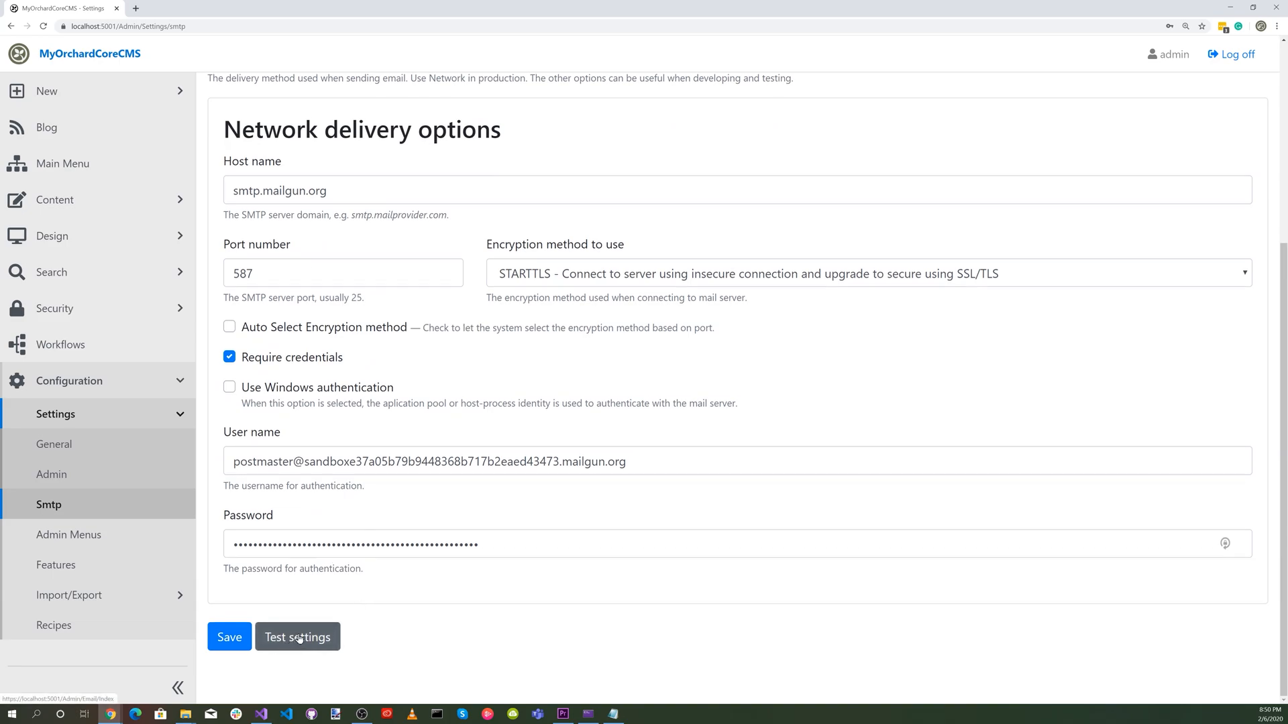
Open the SMTP settings test and fill in the recipient and reply-to e-mail addresses.
click(299, 639)
click(244, 164)
click(264, 194)
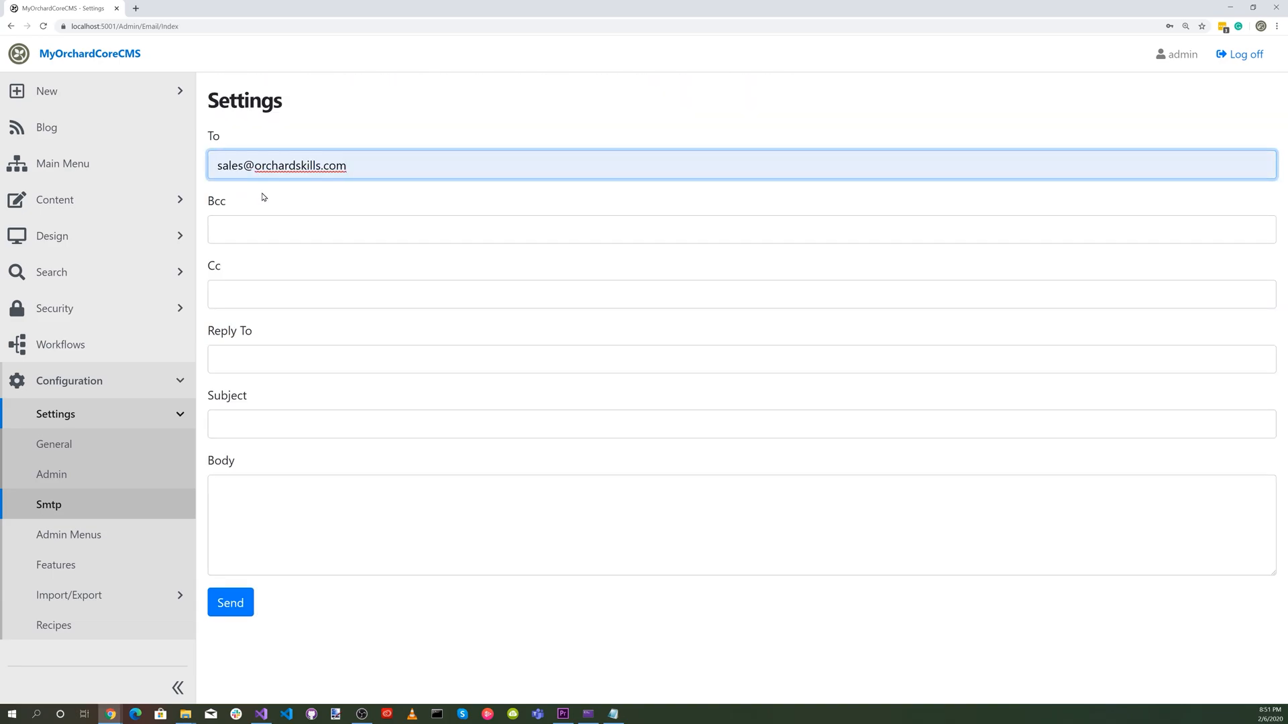
click(264, 353)
click(259, 389)
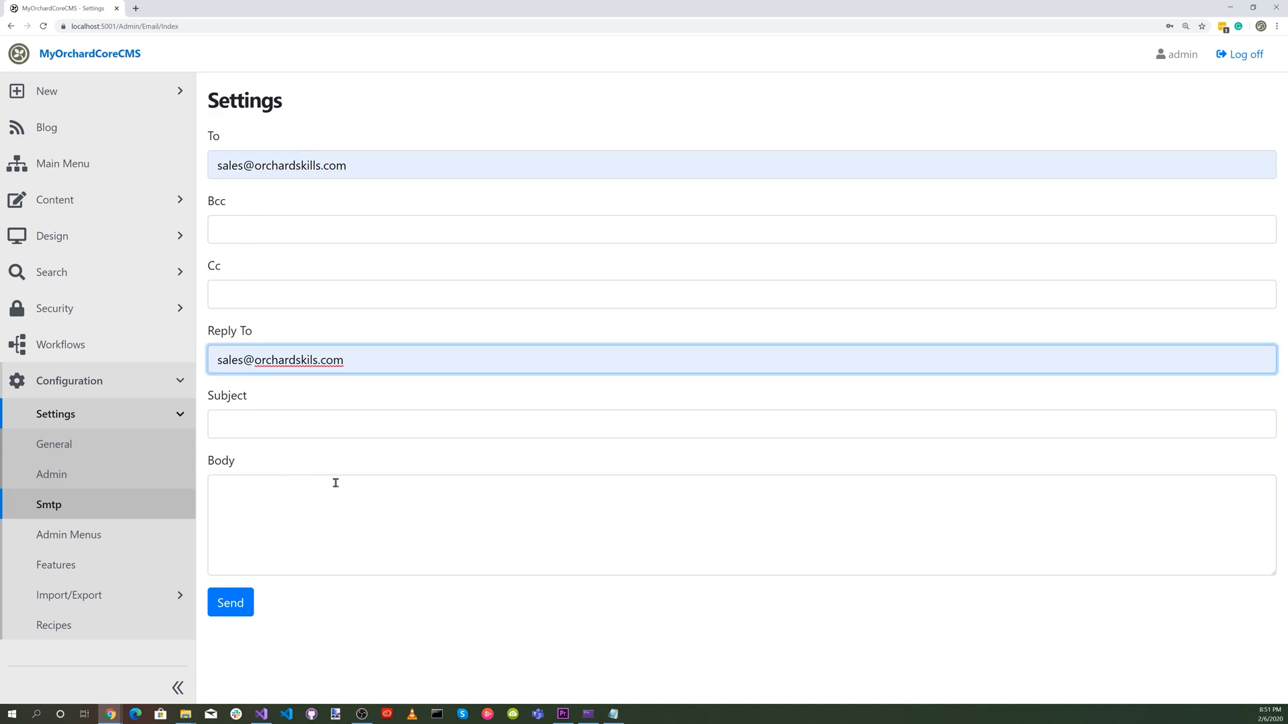
Give the test e-mail the subject "Test" and the body "Test SMTP", and send it.
click(262, 425)
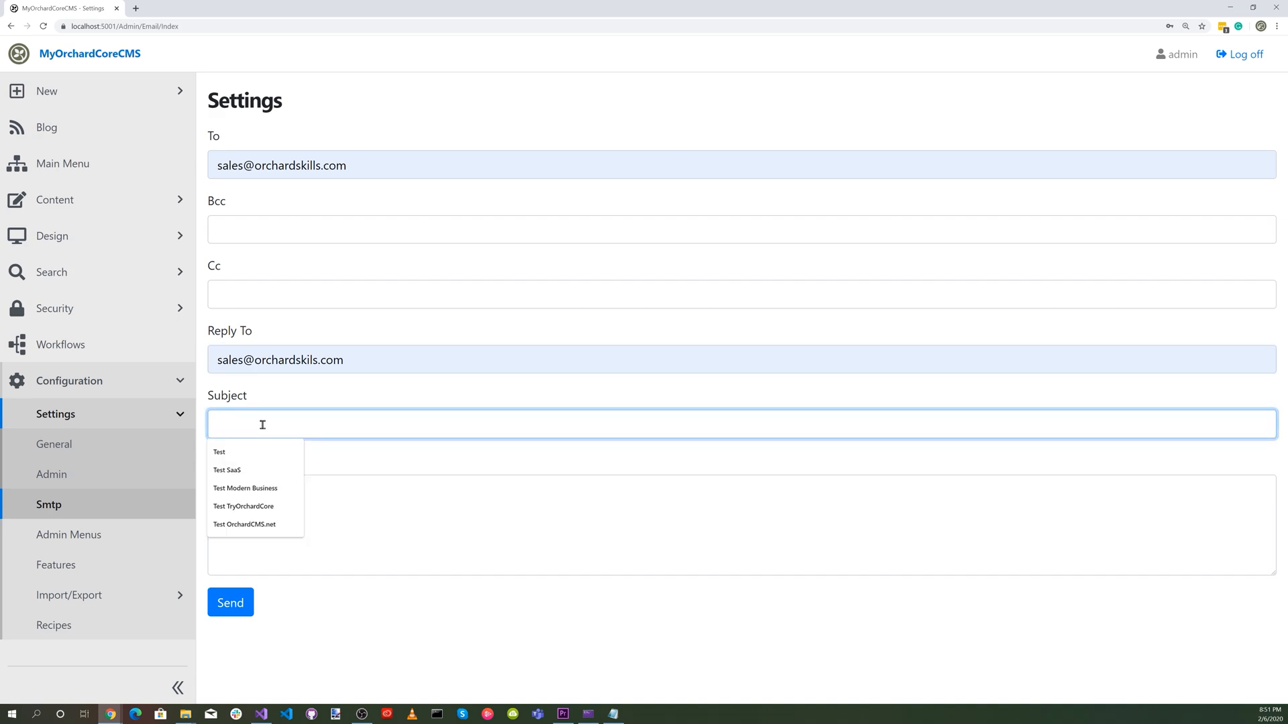
click(258, 452)
click(269, 493)
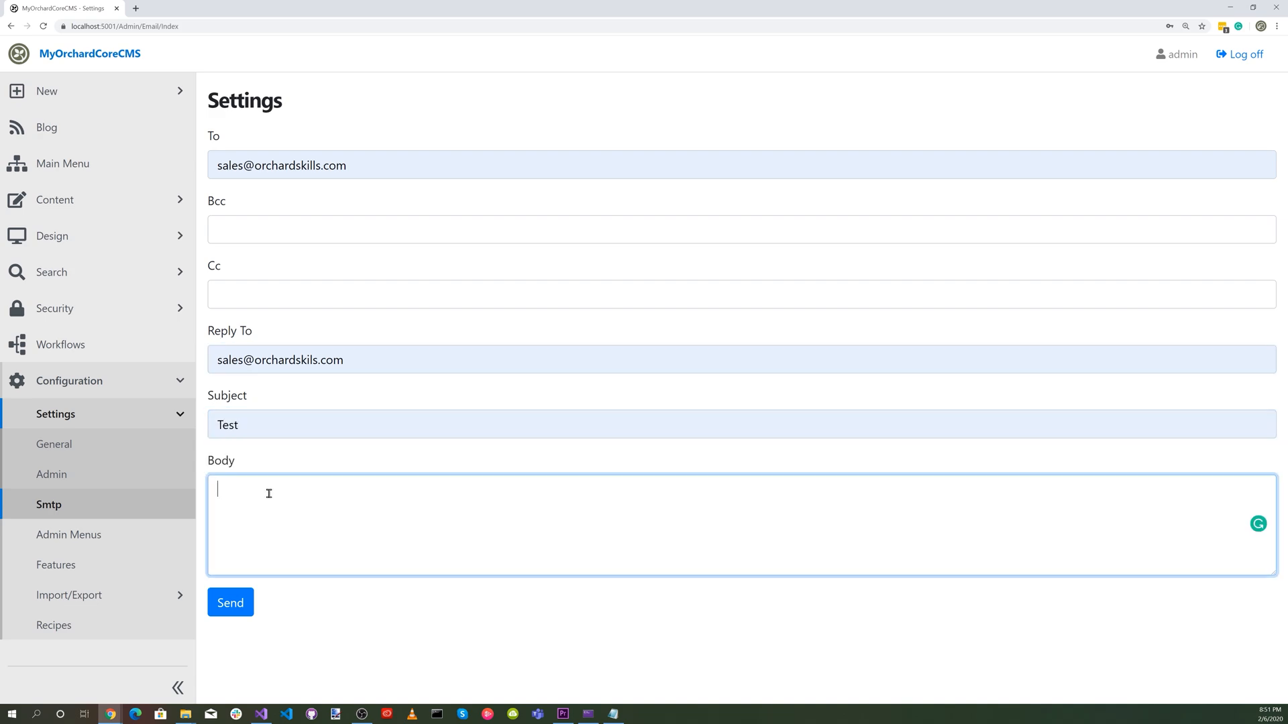
text(Test SMTP)
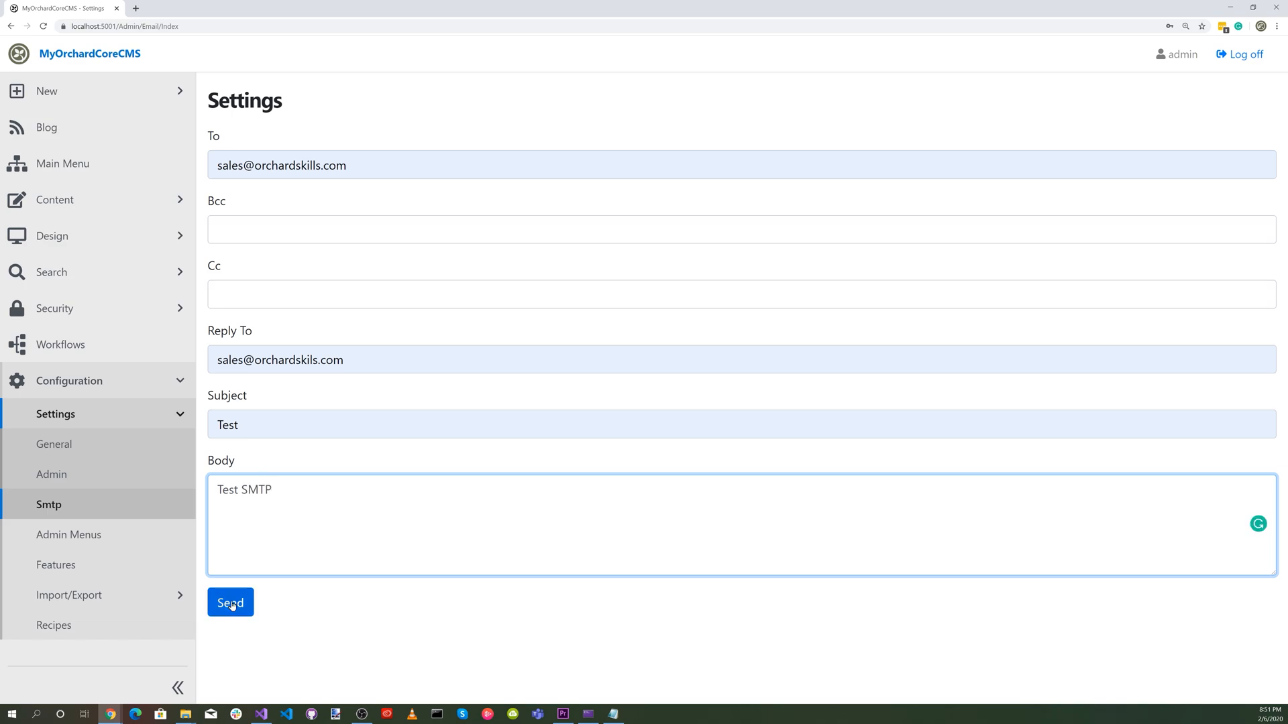
click(237, 607)
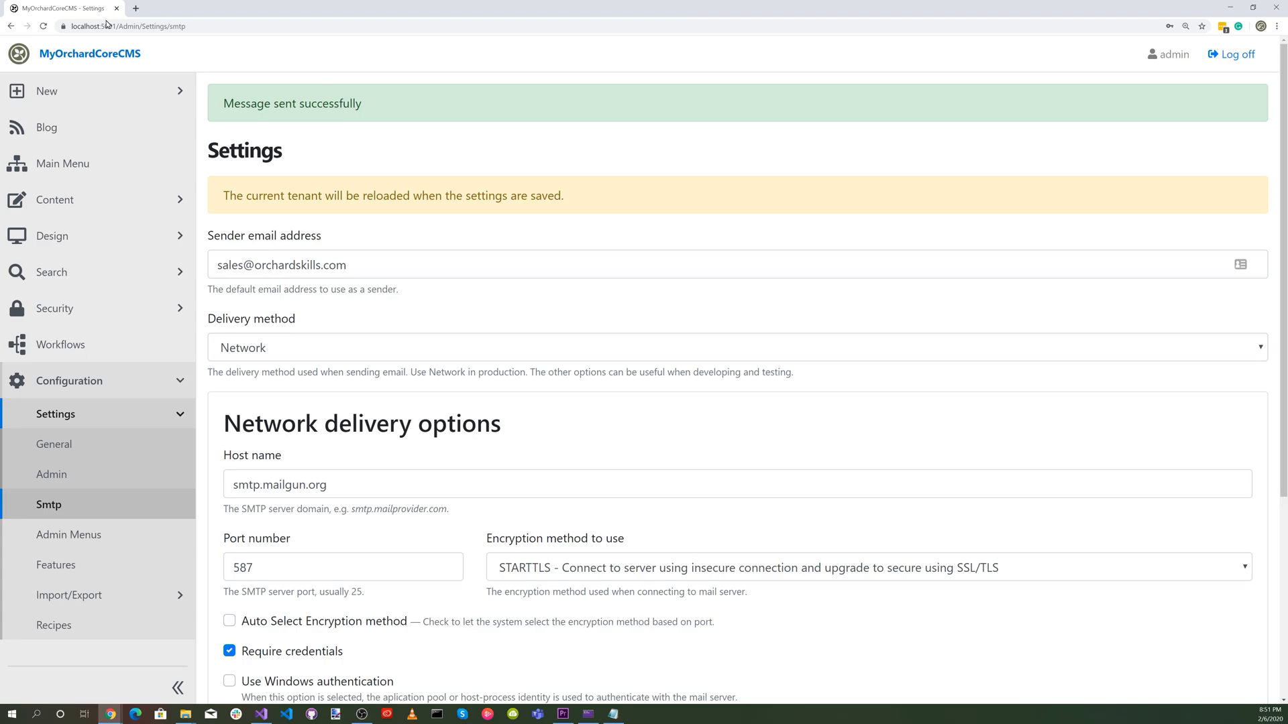
Switch to Gmail in a new browser tab and open the "Test" message in the inbox.
click(135, 8)
click(1191, 53)
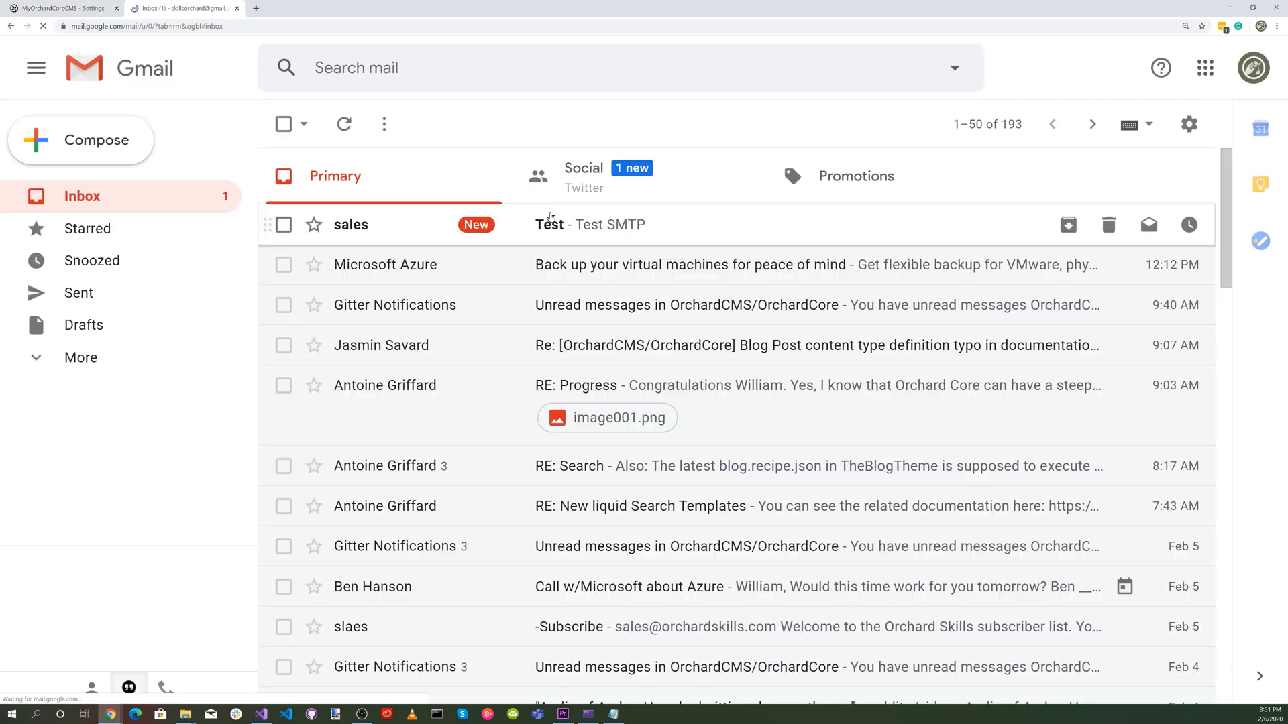
click(550, 224)
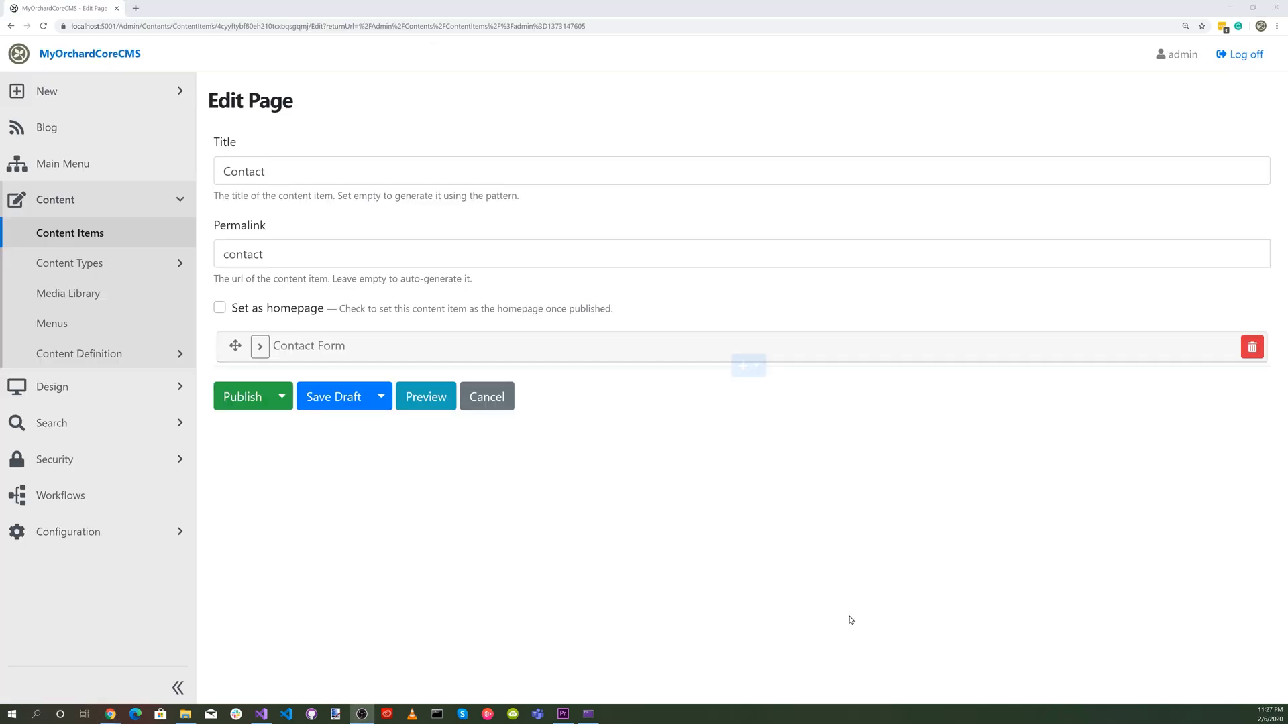
In the Contact workflow, connect the remaining Validate Form Fields fork outcomes to the Validate Email and Validate Message tasks.
click(72, 500)
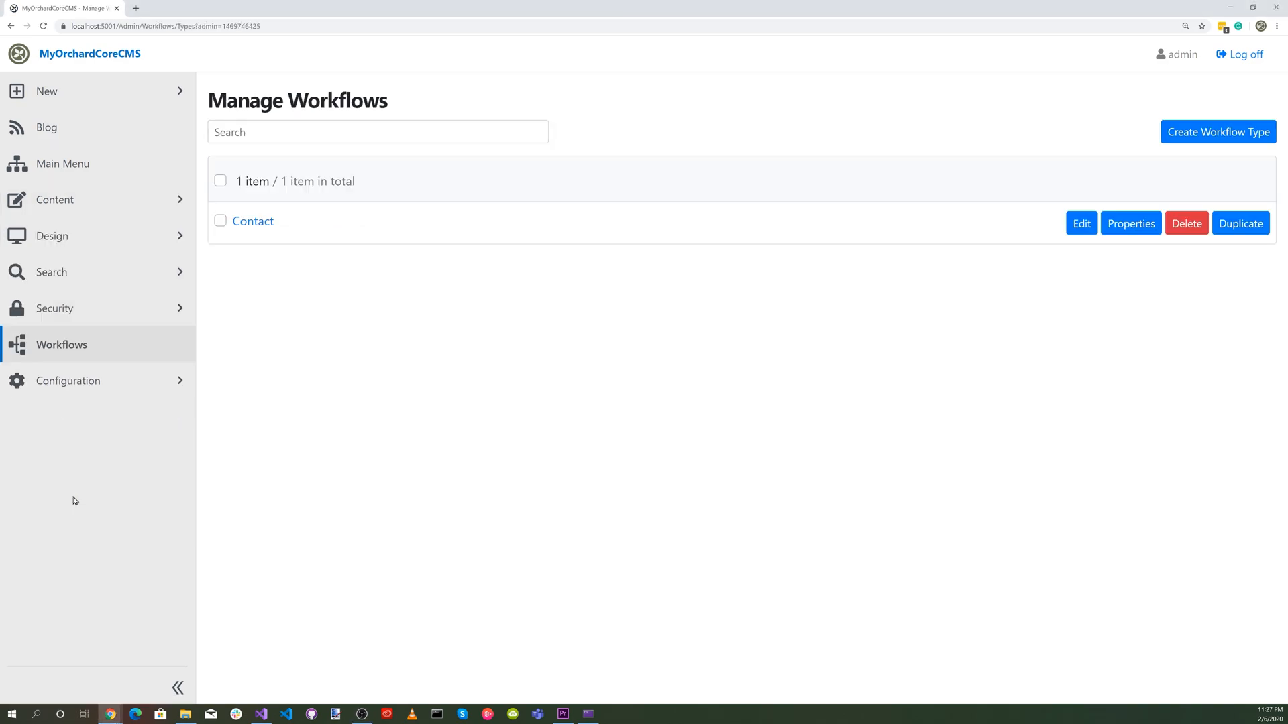
click(253, 223)
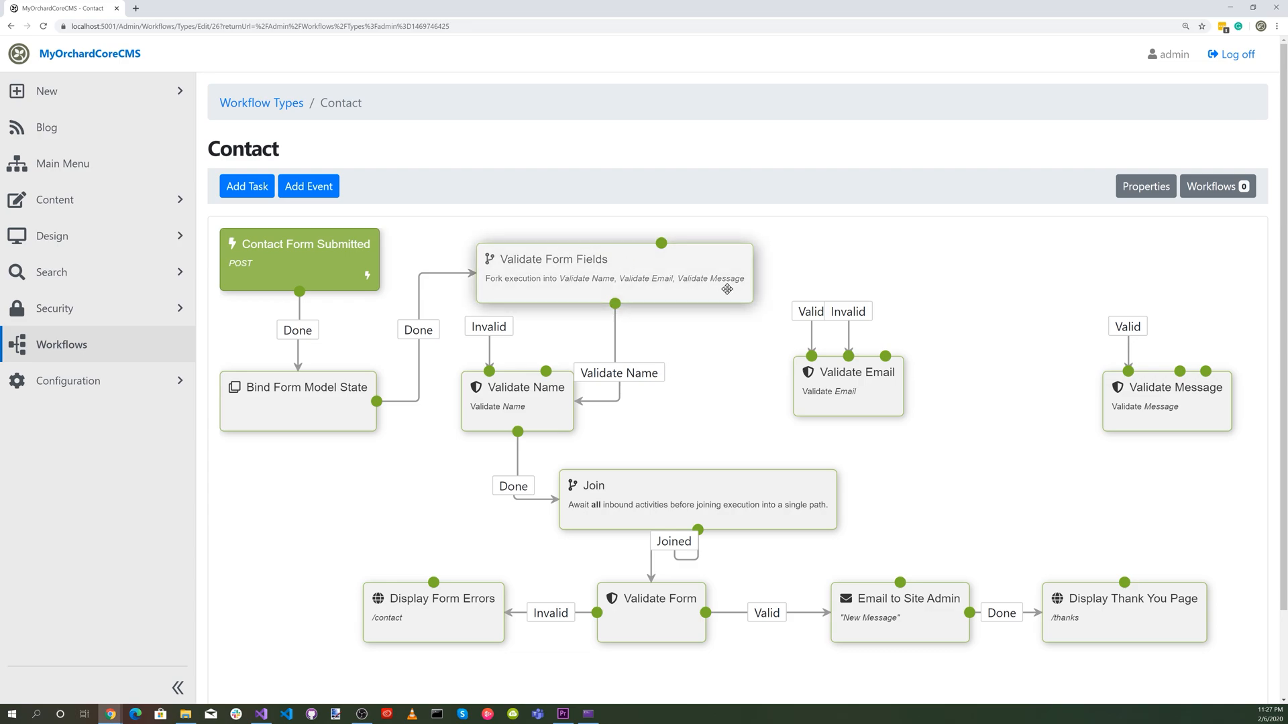
drag(662, 247, 838, 387)
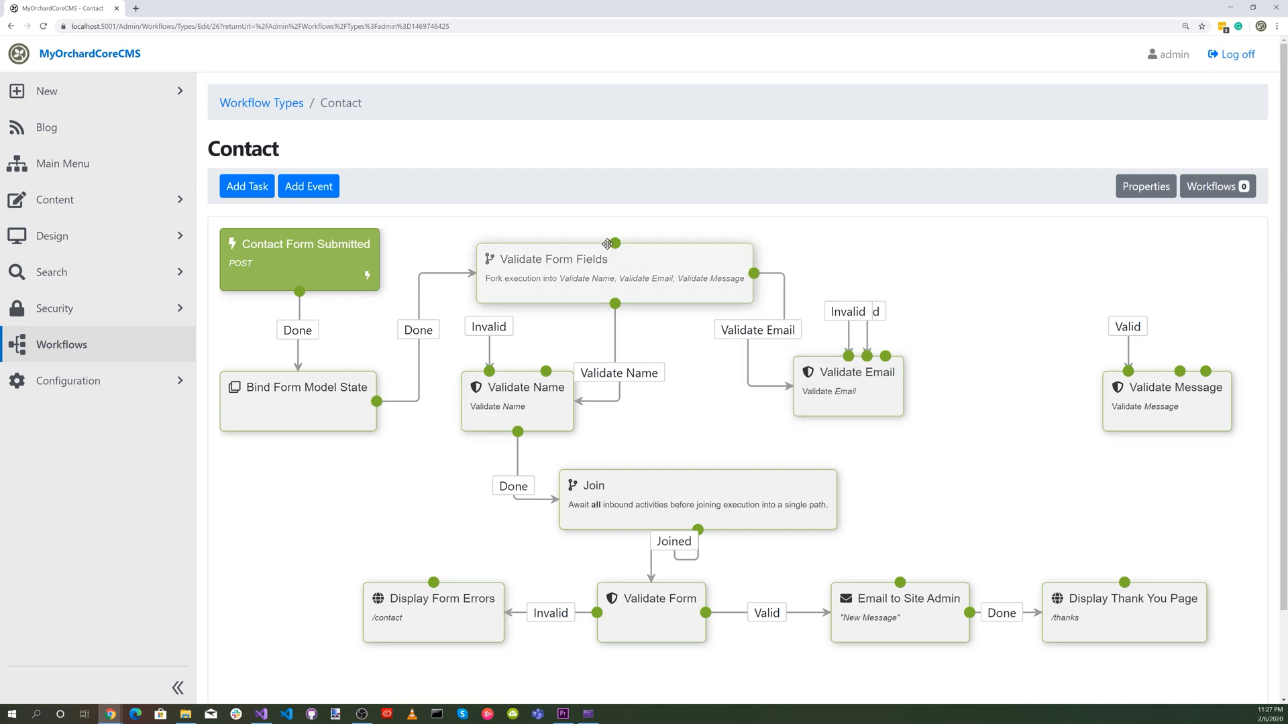
drag(606, 244, 1140, 386)
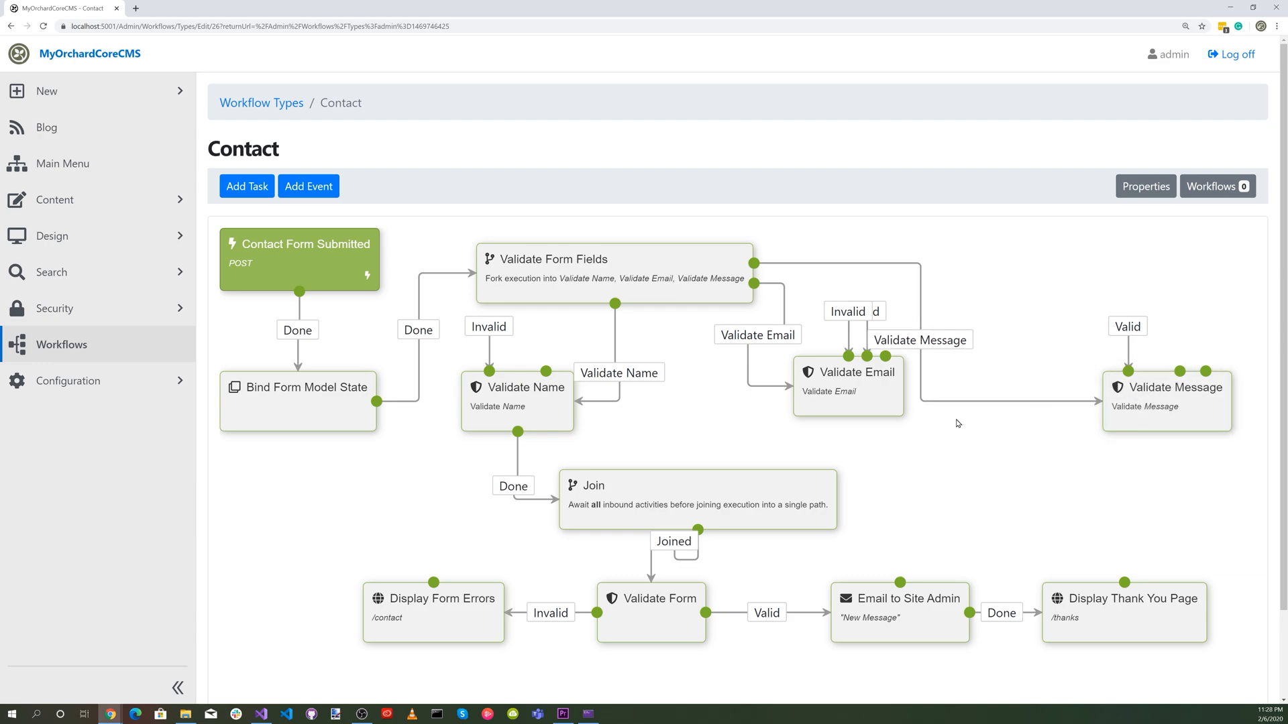
Connect the Done outcomes of Validate Email and Validate Message to the Join task and save the workflow.
drag(884, 360, 668, 501)
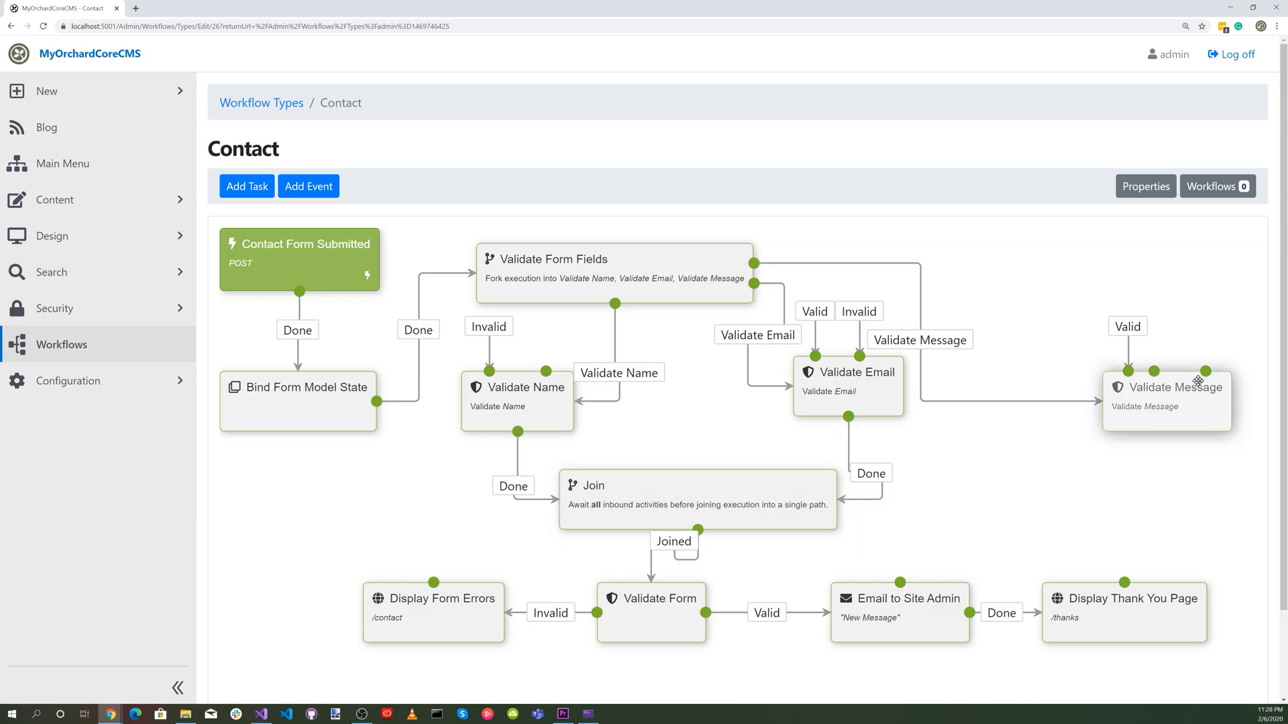
drag(1202, 379, 698, 500)
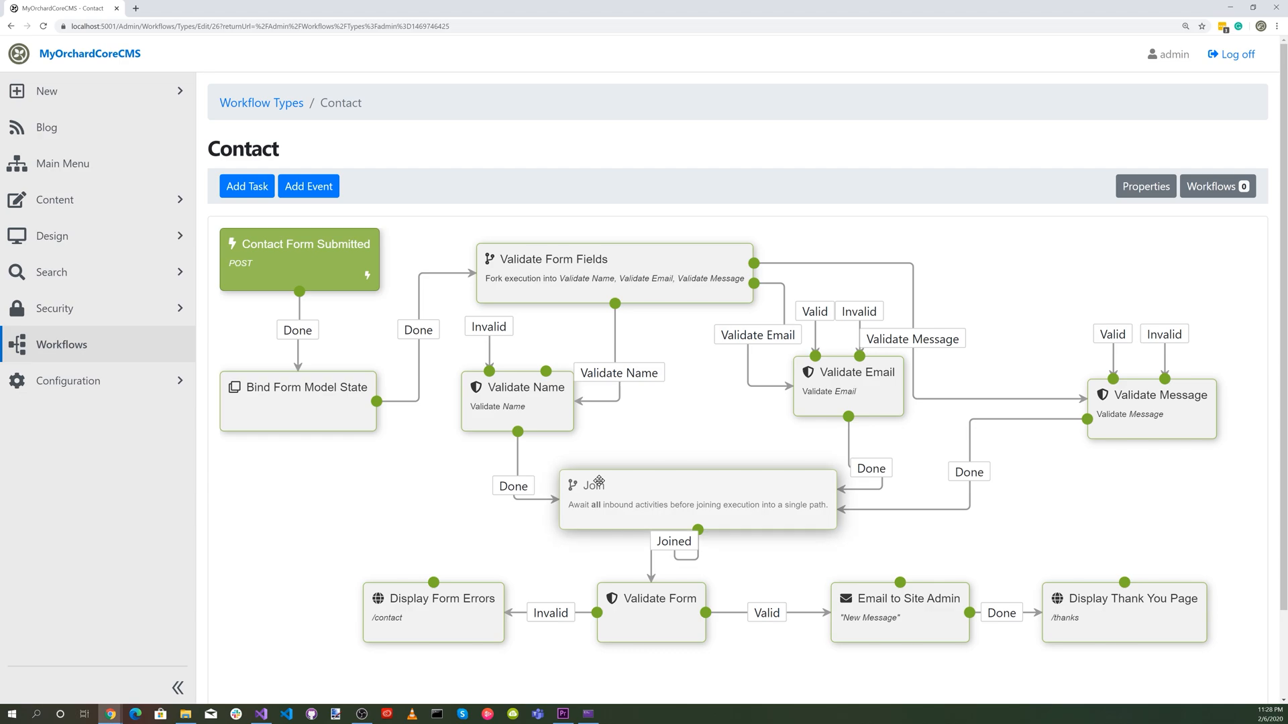
scroll(599, 481, down, 2)
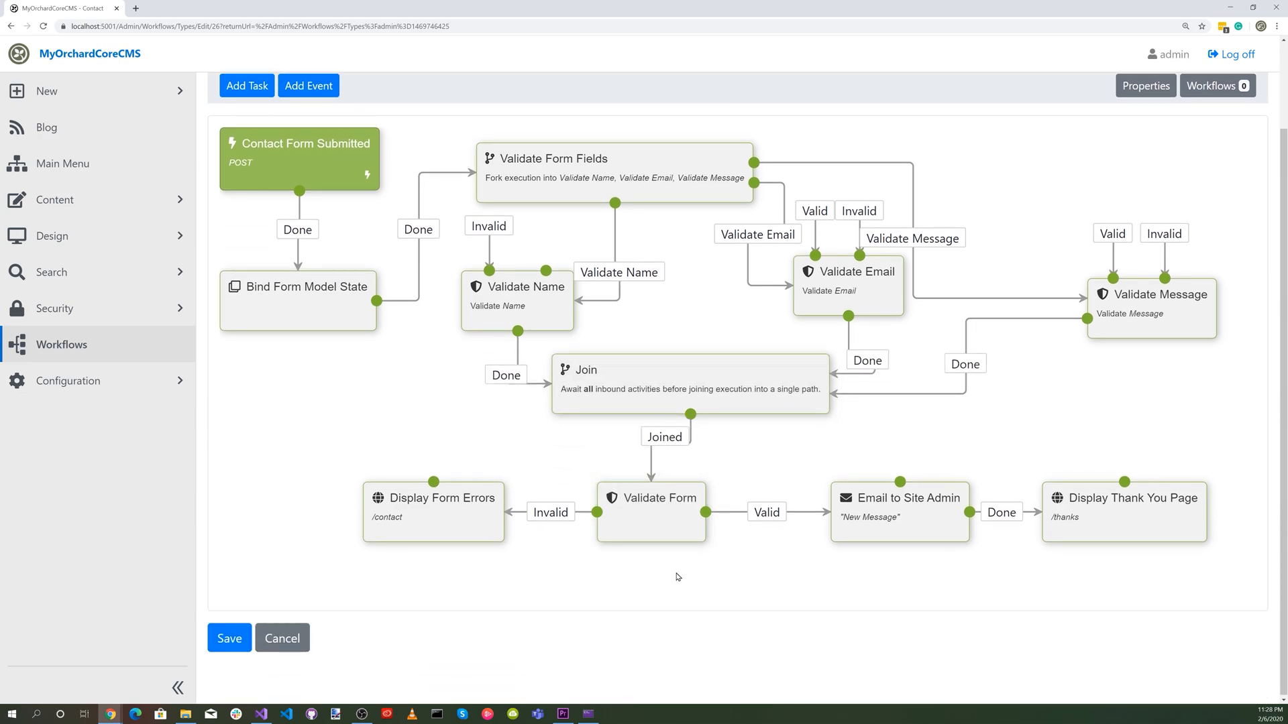
click(229, 640)
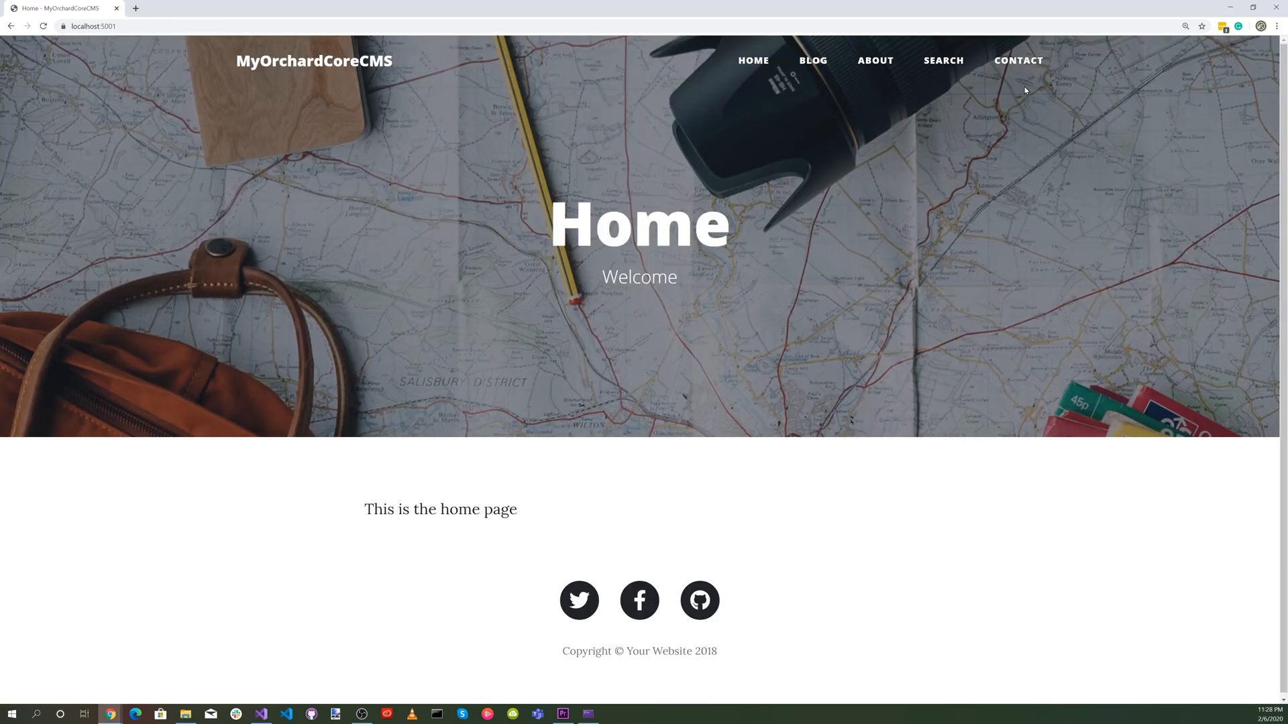
Open the Contact page on the live site to test the form.
click(1015, 66)
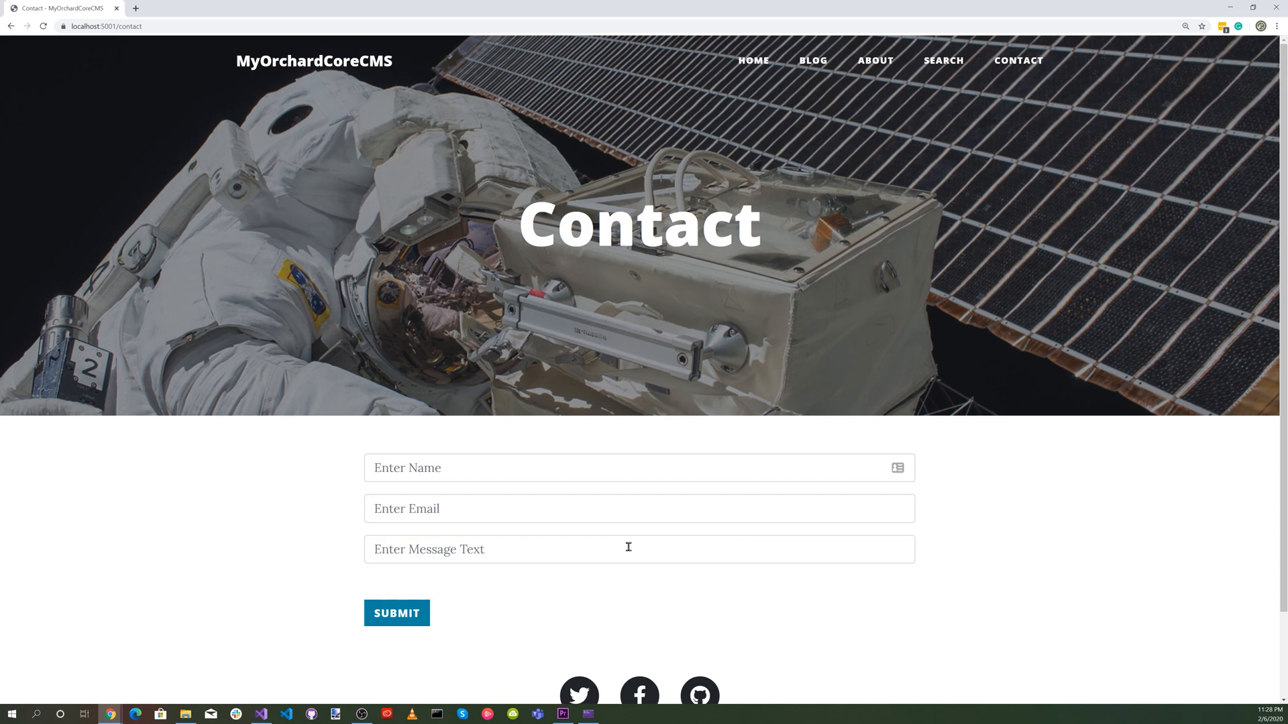